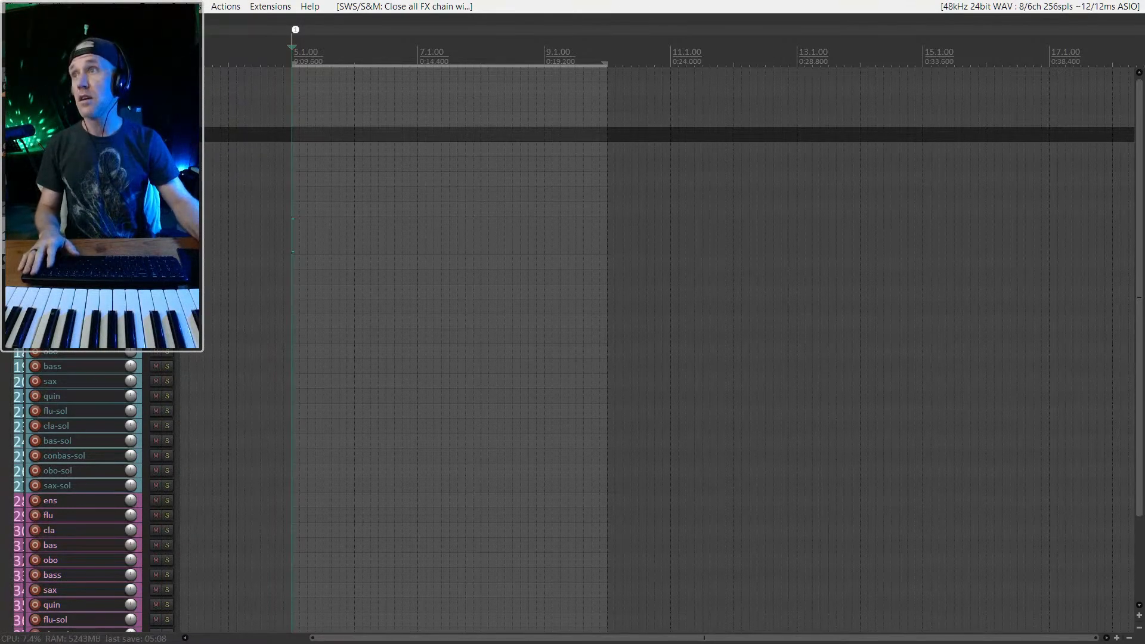
Step: Show the transport bar and set the project tempo to 63 BPM
click(62, 6)
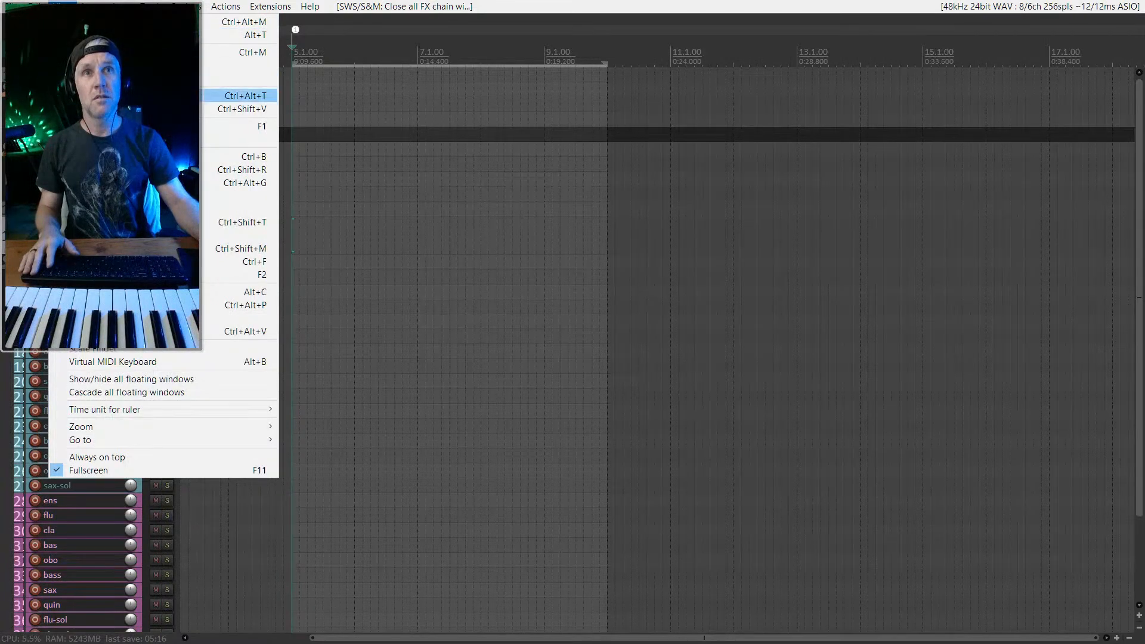
click(90, 96)
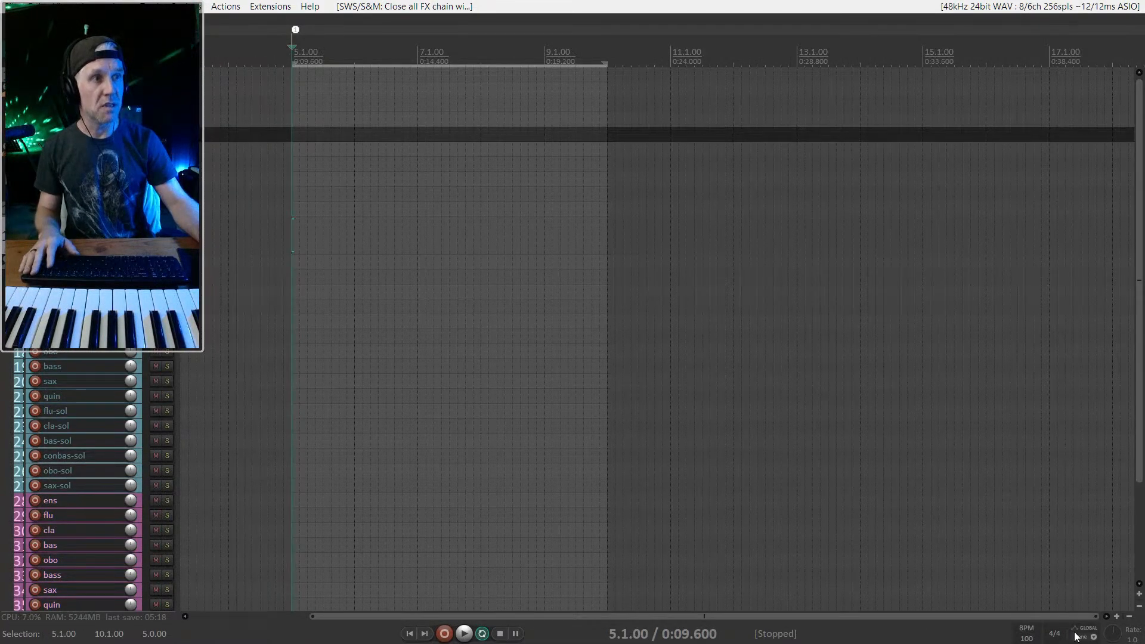
click(1026, 632)
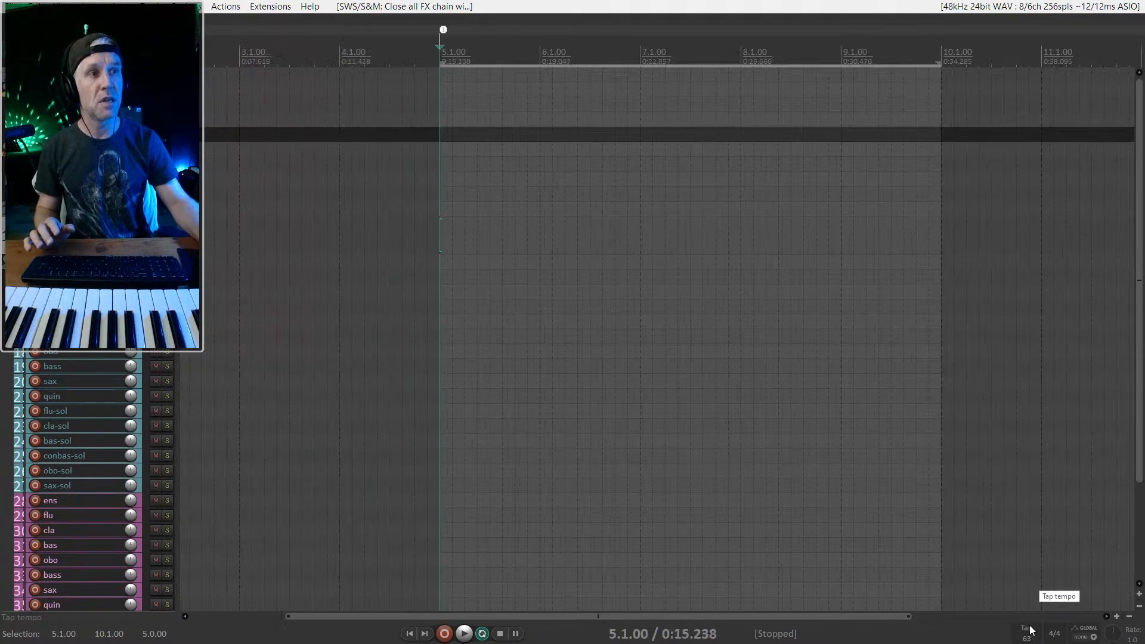
Step: Run playback from measure 5 to rehearse the piano part at the current tempo, and stop it
key(space)
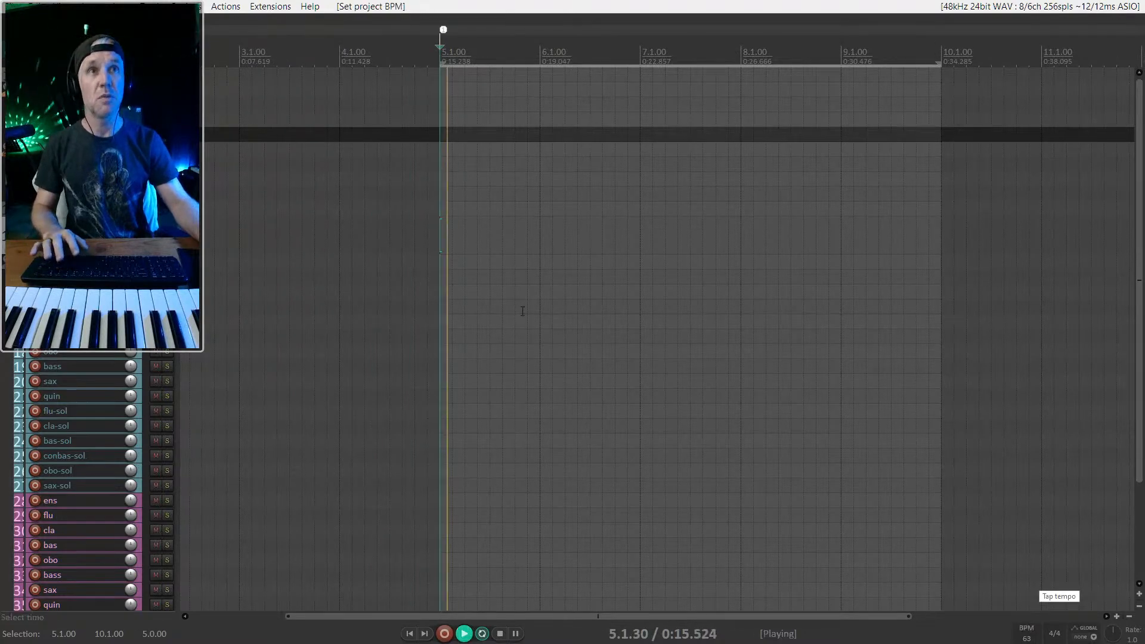
scroll(620, 272, up, 3)
scroll(383, 316, down, 3)
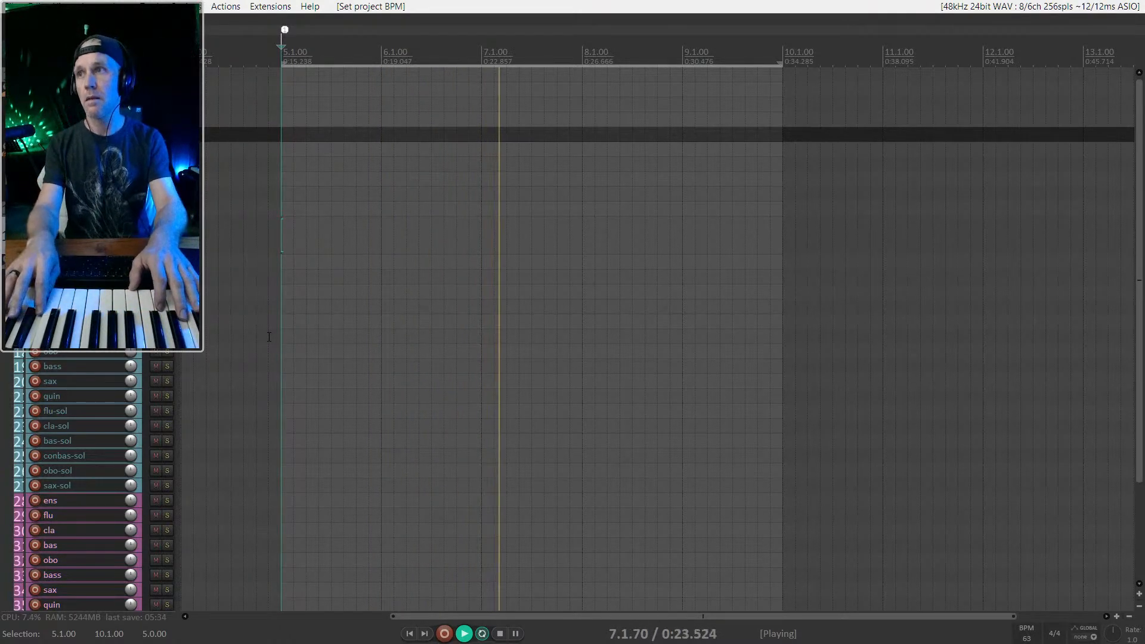
key(space)
scroll(269, 336, left, 2)
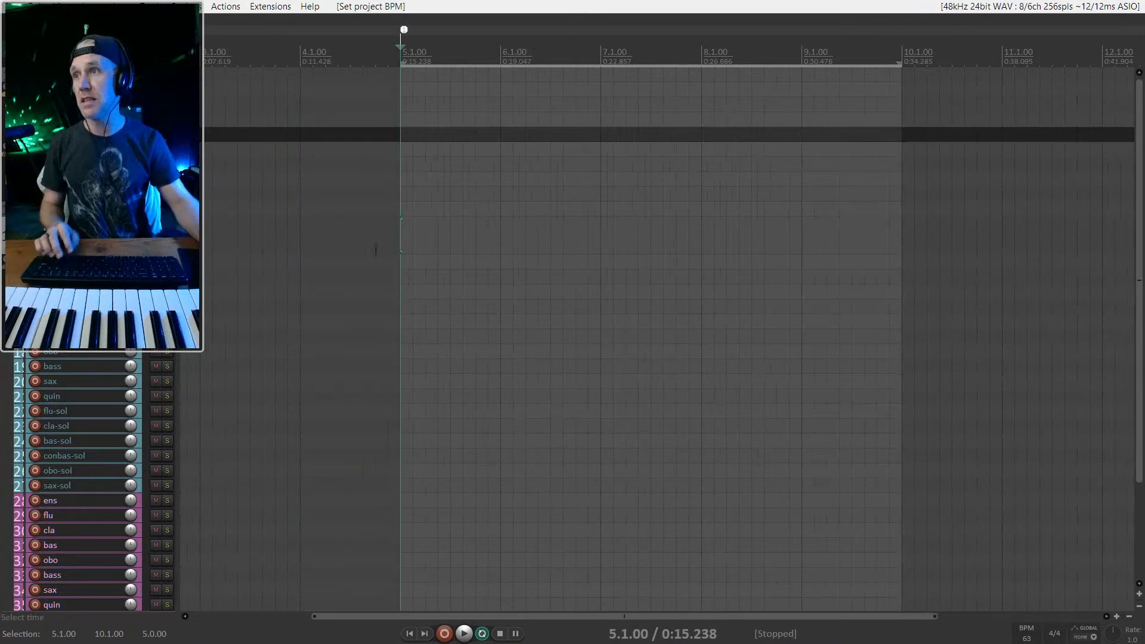
Step: Place the edit cursor at measure 4 and record a piano performance on the PIANO track until just past measure 13
click(286, 251)
click(304, 251)
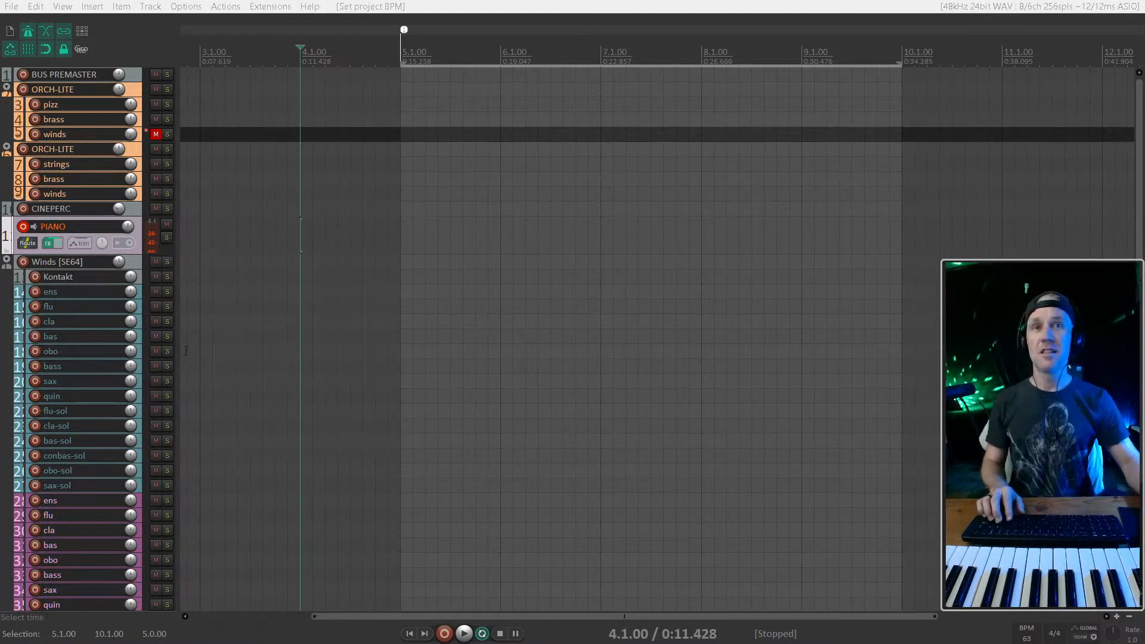
drag(395, 208, 276, 213)
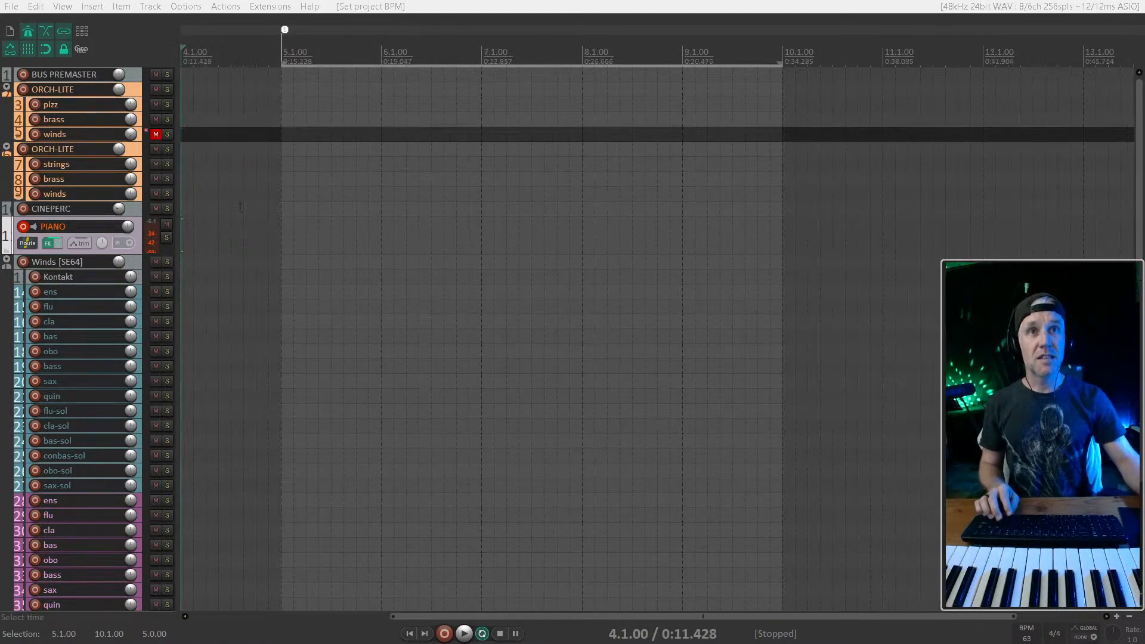
scroll(277, 215, down, 2)
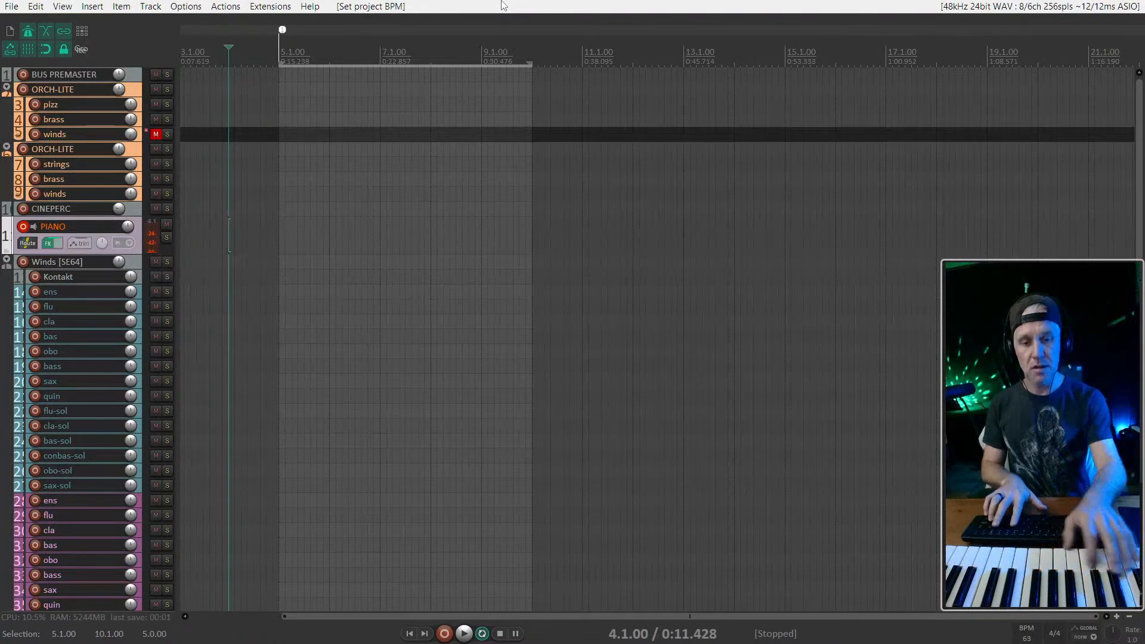
key(ctrl+r)
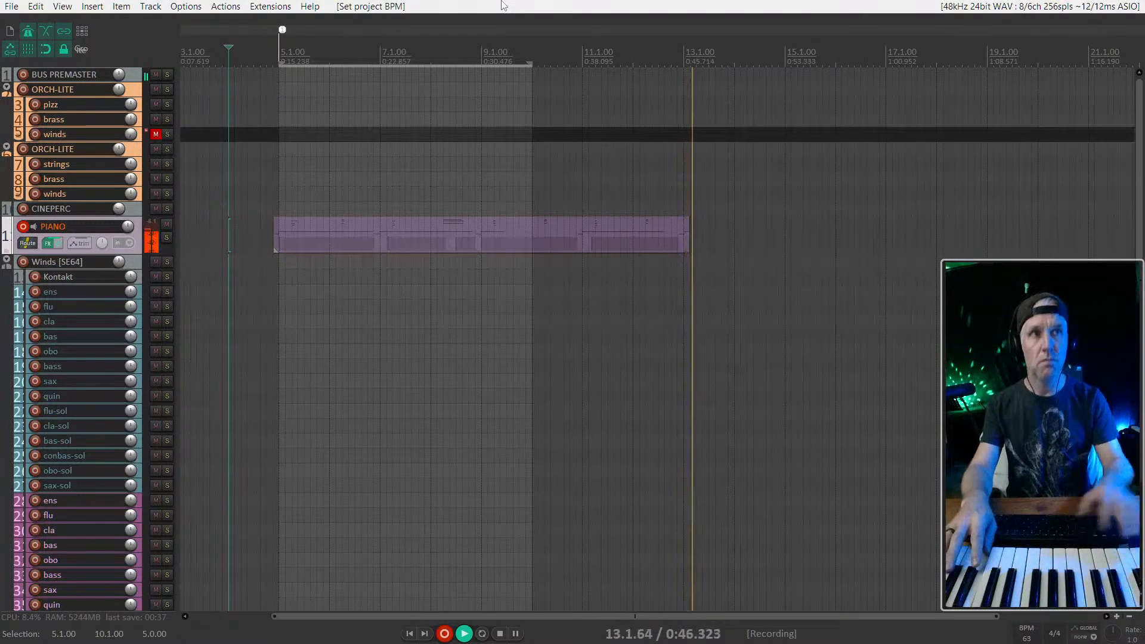
key(space)
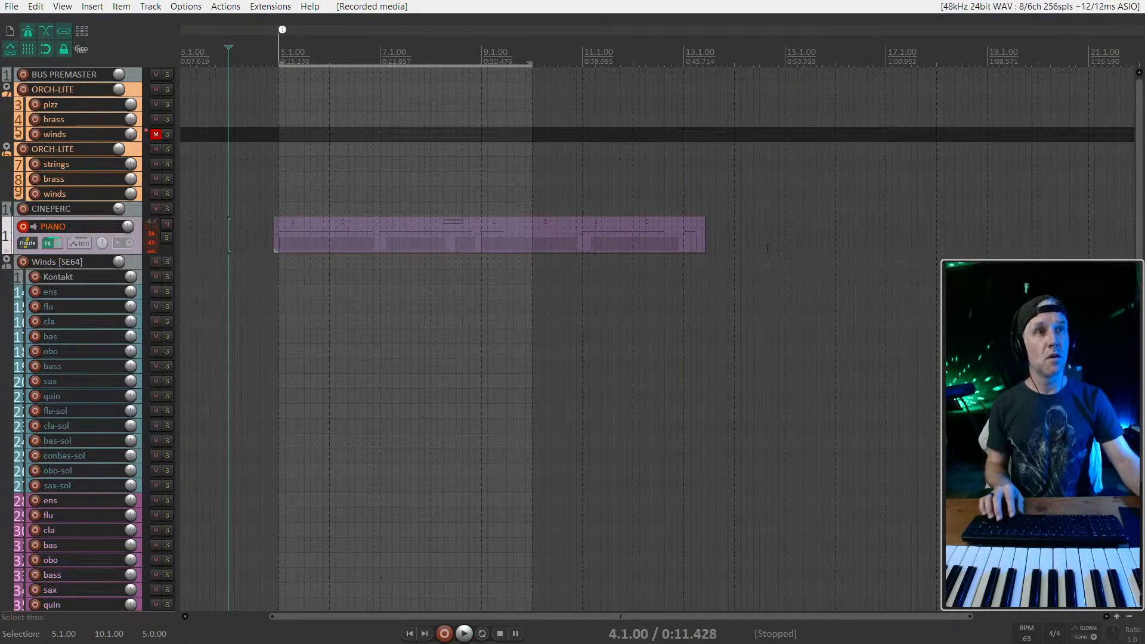
Step: Trim the recorded PIANO item to run from 5.1.00 to 13.1.00 and set the loop points to it
drag(704, 238, 682, 239)
drag(277, 237, 278, 237)
click(300, 242)
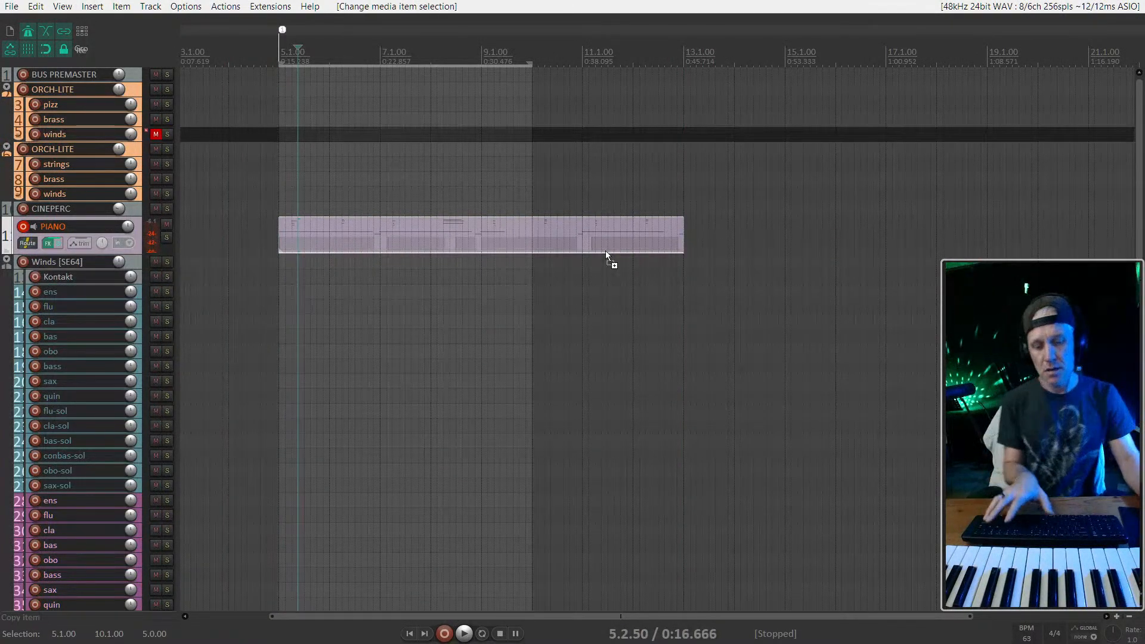
key(l)
Step: Play back the trimmed PIANO item from its start
scroll(564, 173, down, 2)
key(space)
scroll(398, 231, up, 2)
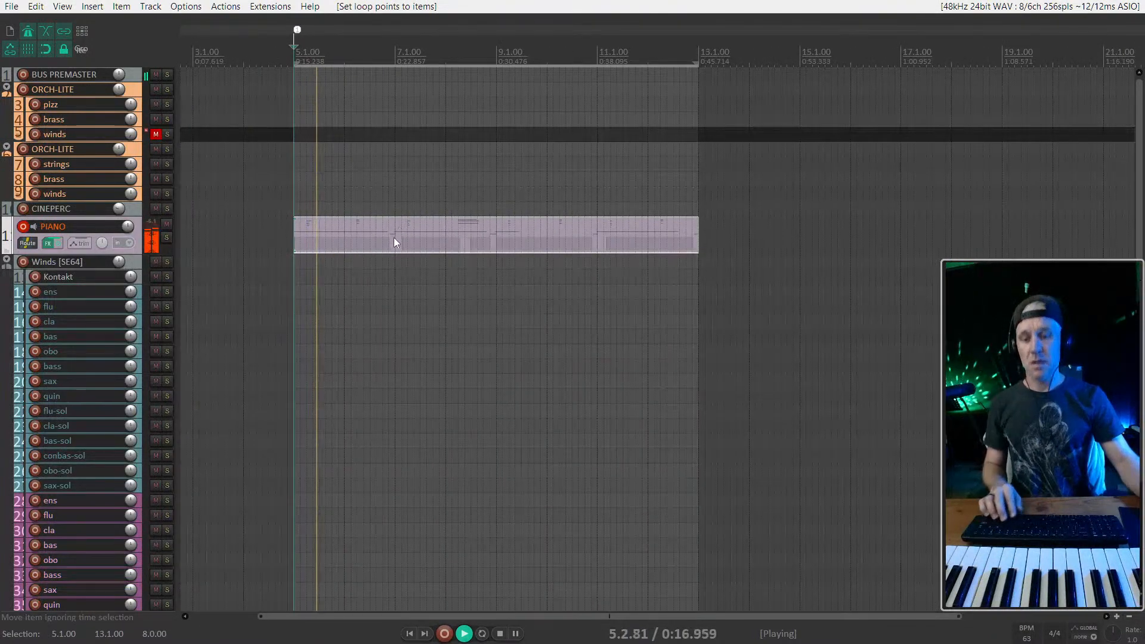
click(496, 224)
double_click(495, 224)
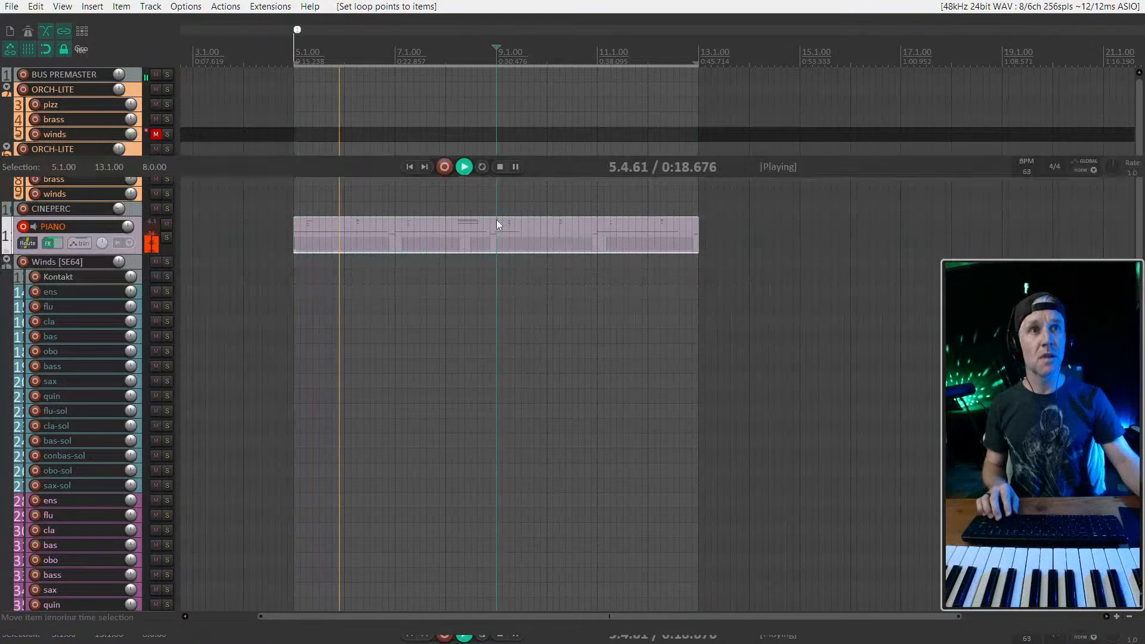
key(Escape)
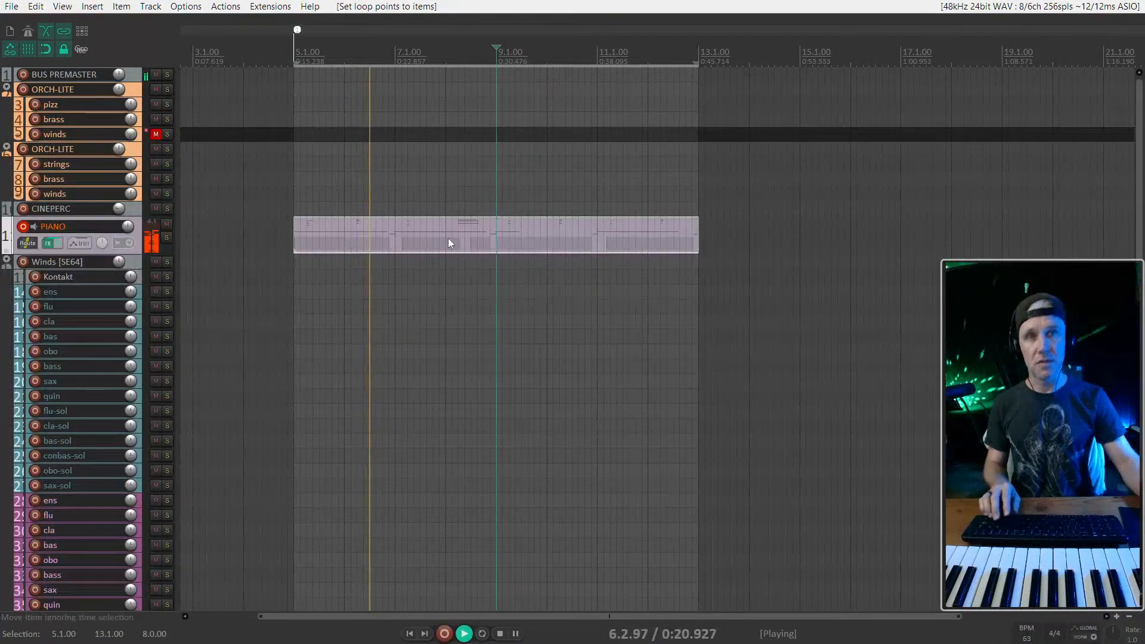
Step: Open the PIANO item in the inline MIDI editor and enlarge its velocity lane
key(e)
scroll(453, 262, up, 3)
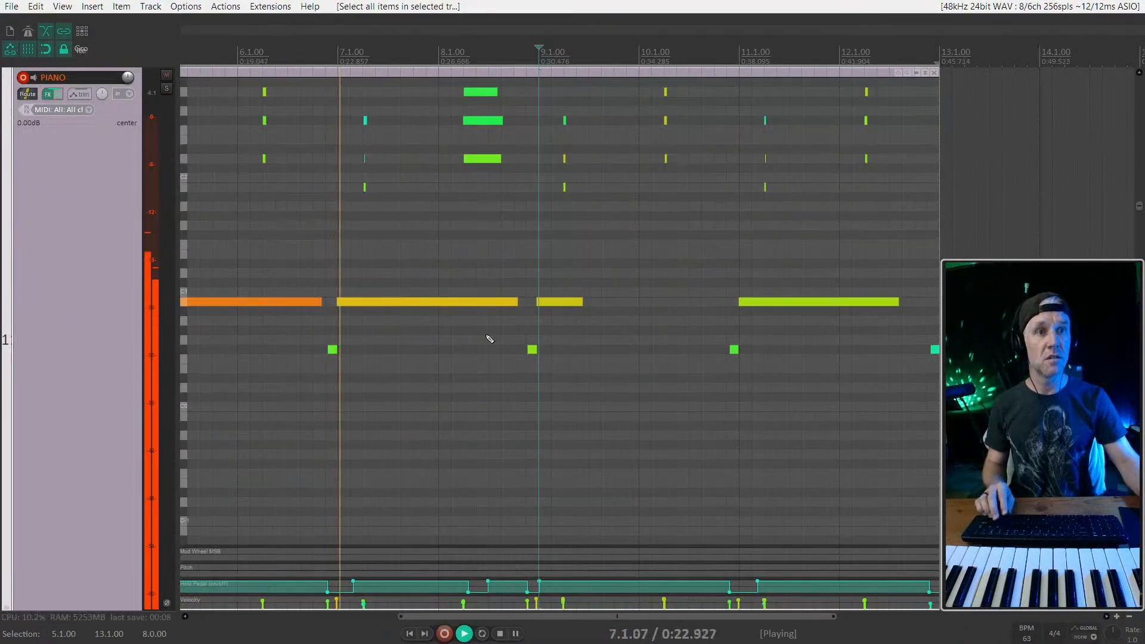
drag(199, 591, 200, 529)
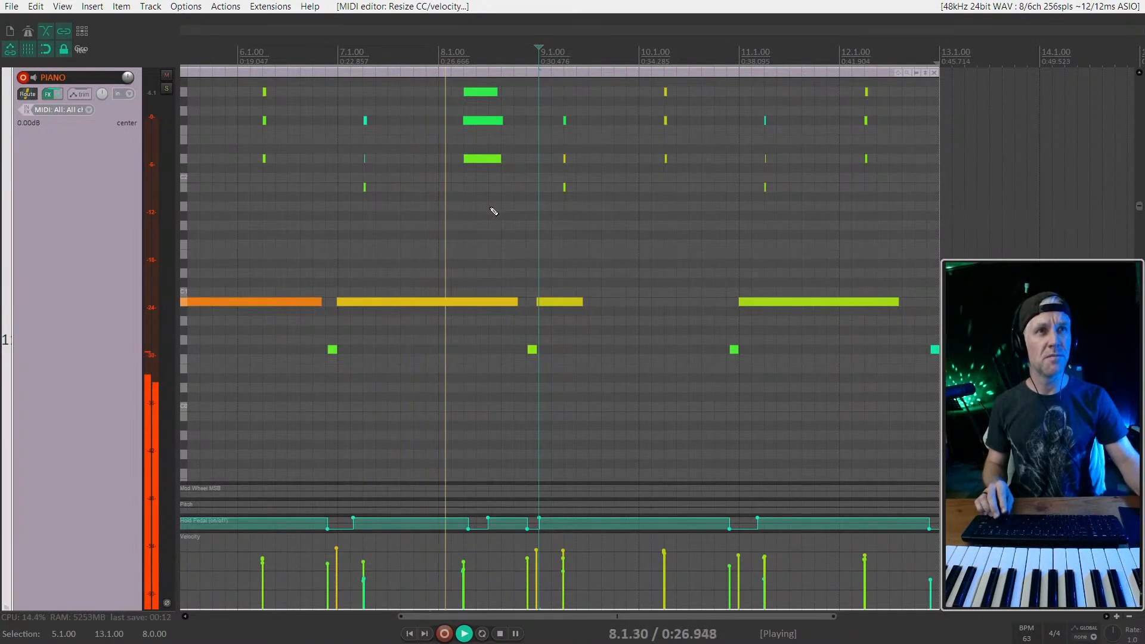
Step: Select a note of the chord at measure 9 beat 2 and play back from there
scroll(606, 183, up, 3)
scroll(608, 179, down, 3)
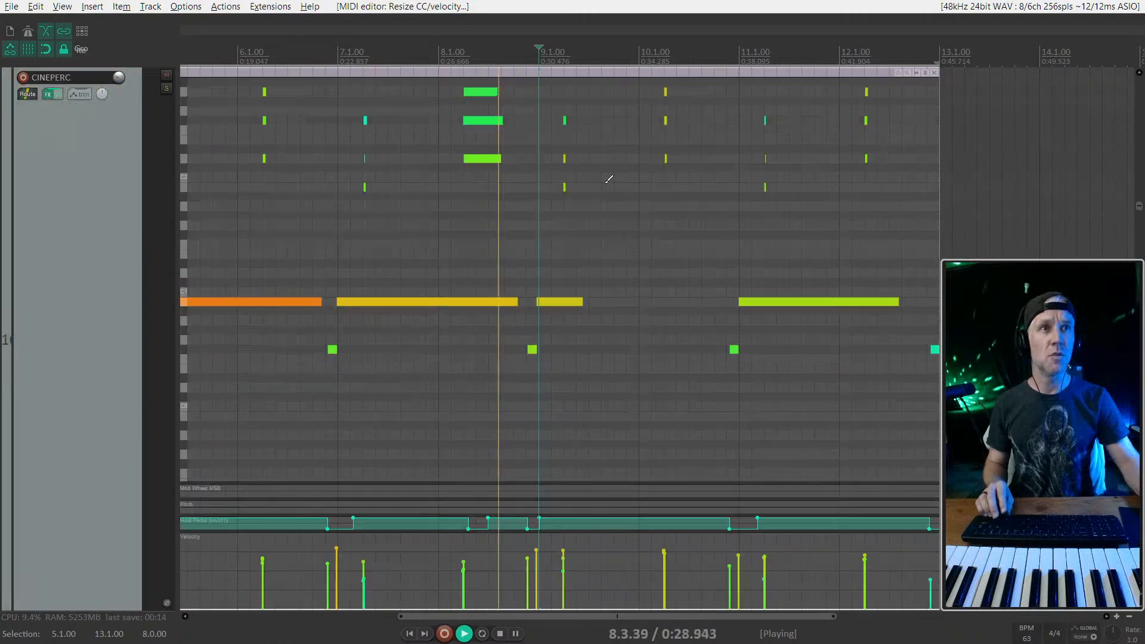
scroll(577, 273, up, 2)
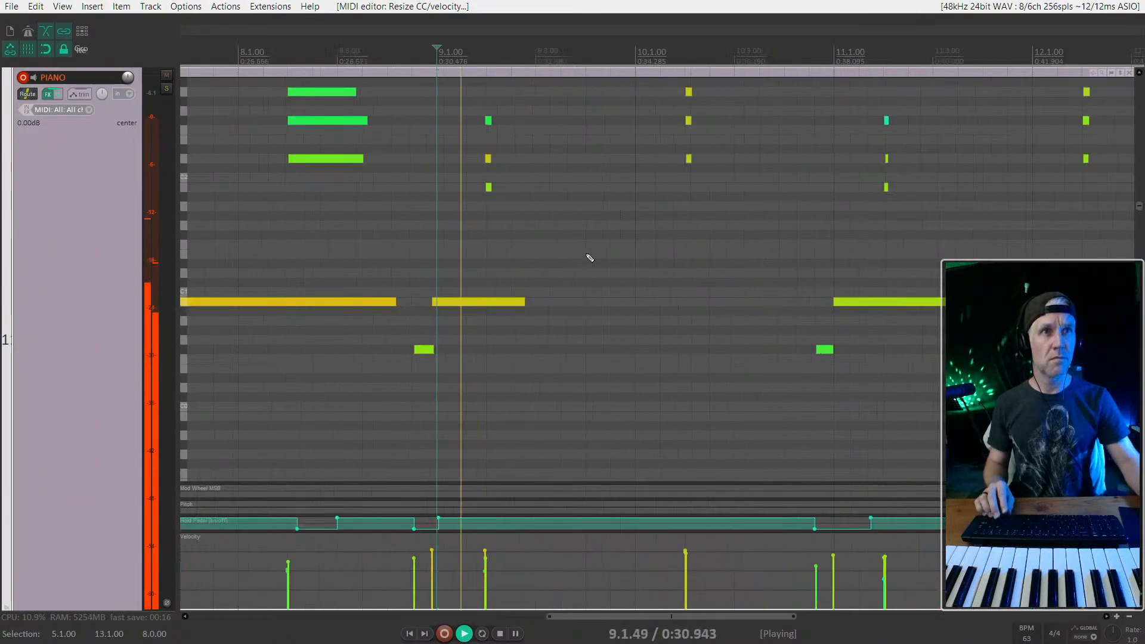
click(488, 158)
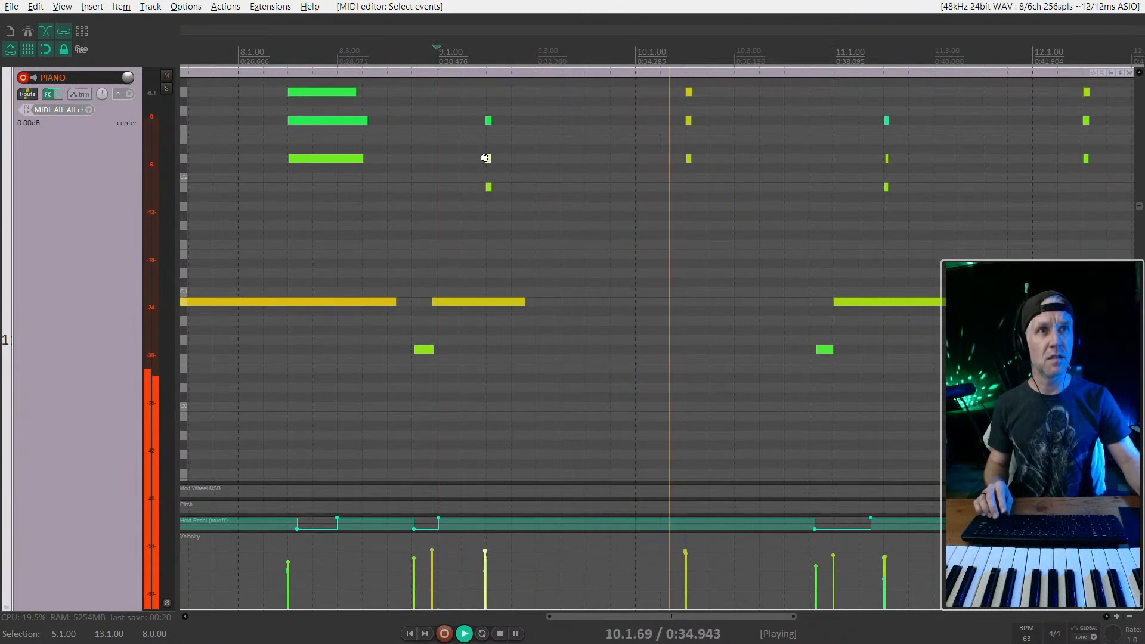
click(488, 158)
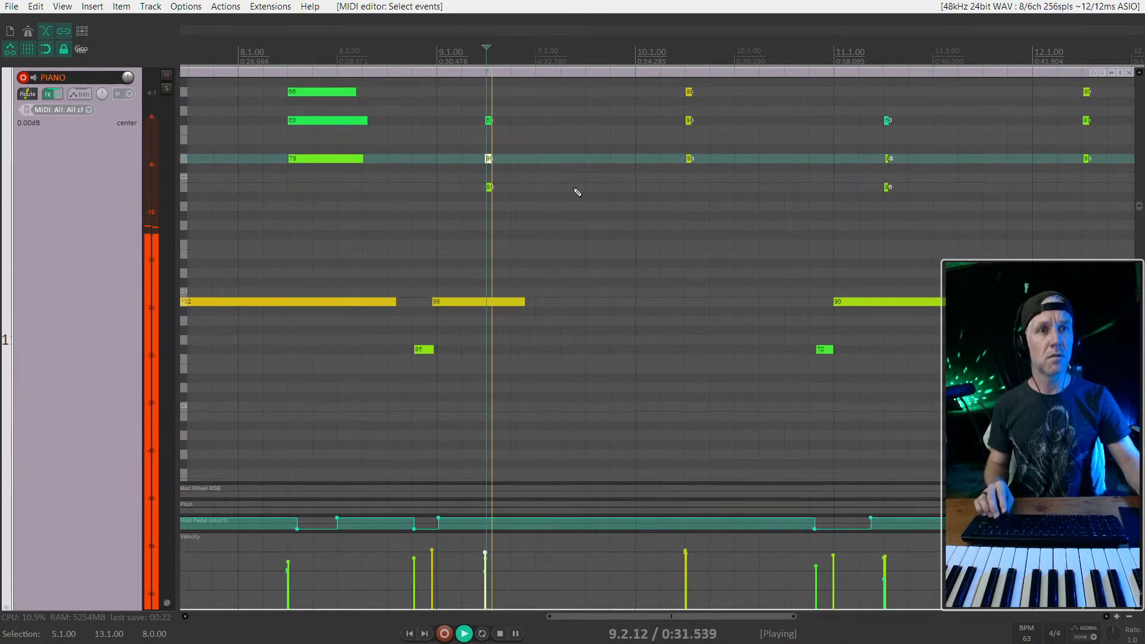
Step: Select the three chord notes at measure 10 beat 2, lower their velocity slightly, and stop playback
scroll(728, 164, up, 2)
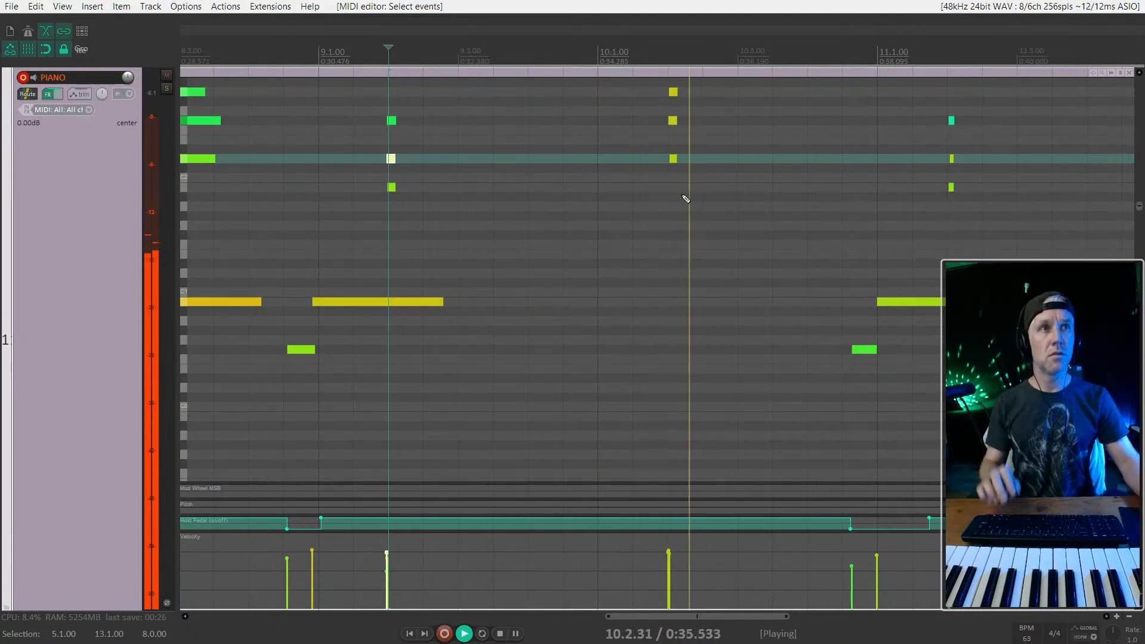
scroll(682, 196, down, 2)
drag(695, 187, 654, 101)
drag(734, 173, 675, 104)
key(space)
scroll(651, 169, down, 2)
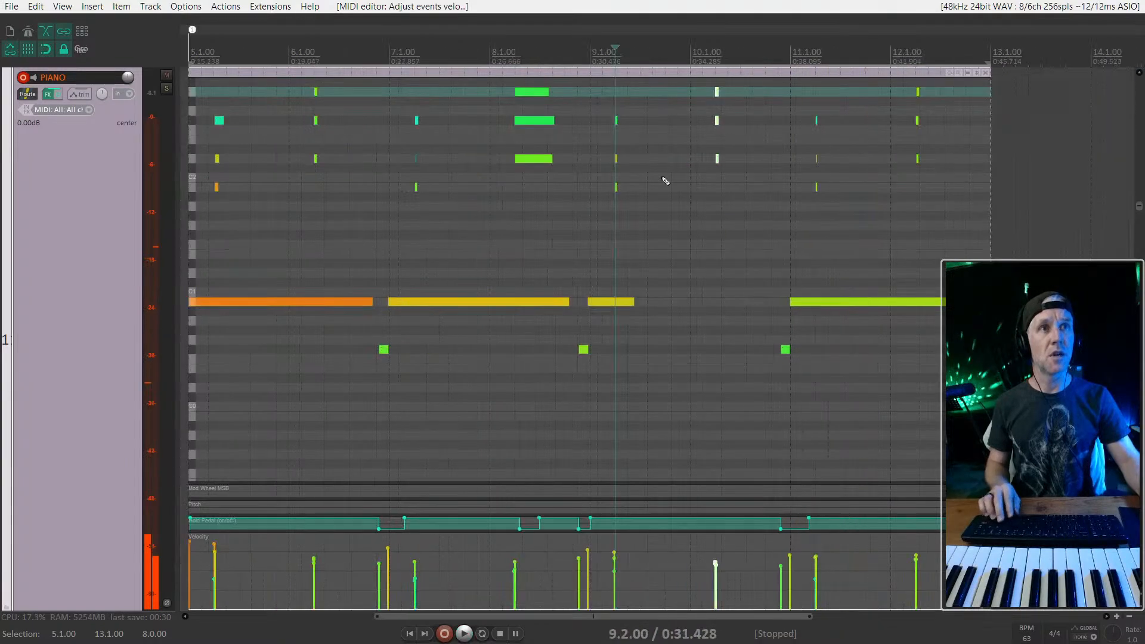
Step: Close the PIANO item's inline editor, restoring the compact track heights, and collapse the Winds [SE64] folder
key(e)
scroll(515, 223, down, 2)
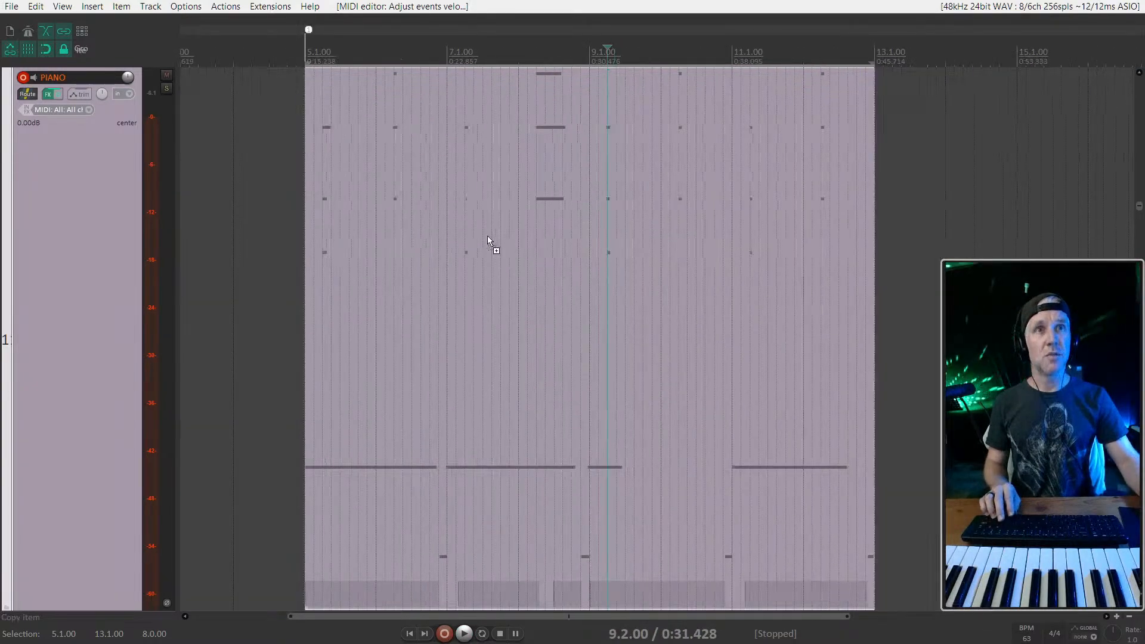
scroll(488, 235, down, 3)
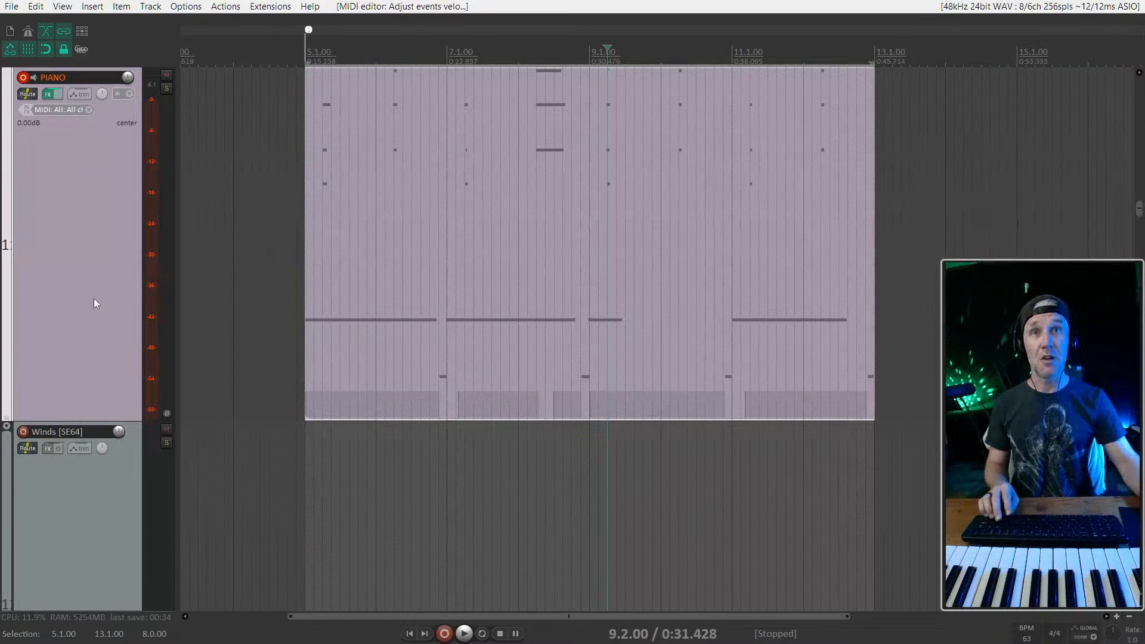
scroll(113, 288, down, 5)
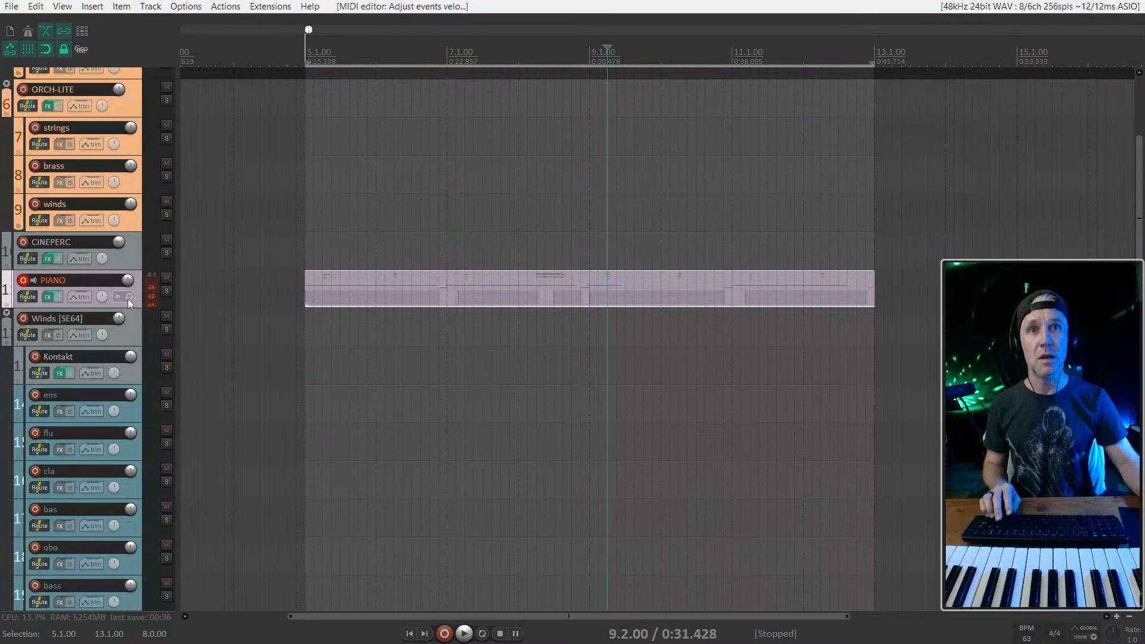
scroll(128, 298, down, 3)
click(7, 263)
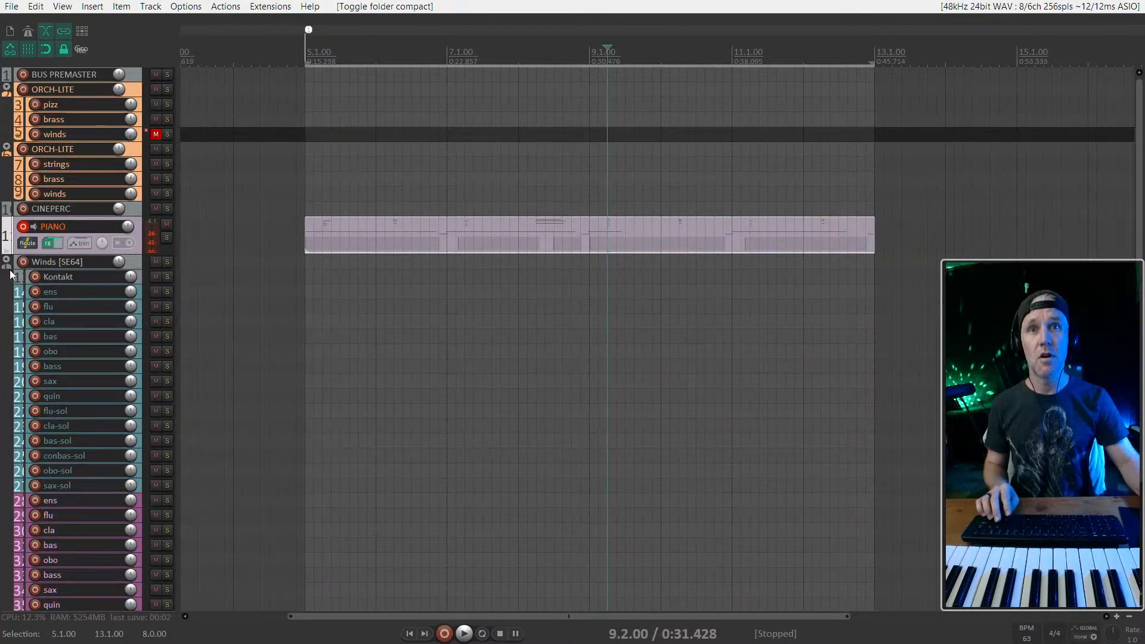
click(7, 262)
Step: Insert a Kontakt virtual instrument on a new track below CINEPERC and name it TRUM
right_click(81, 381)
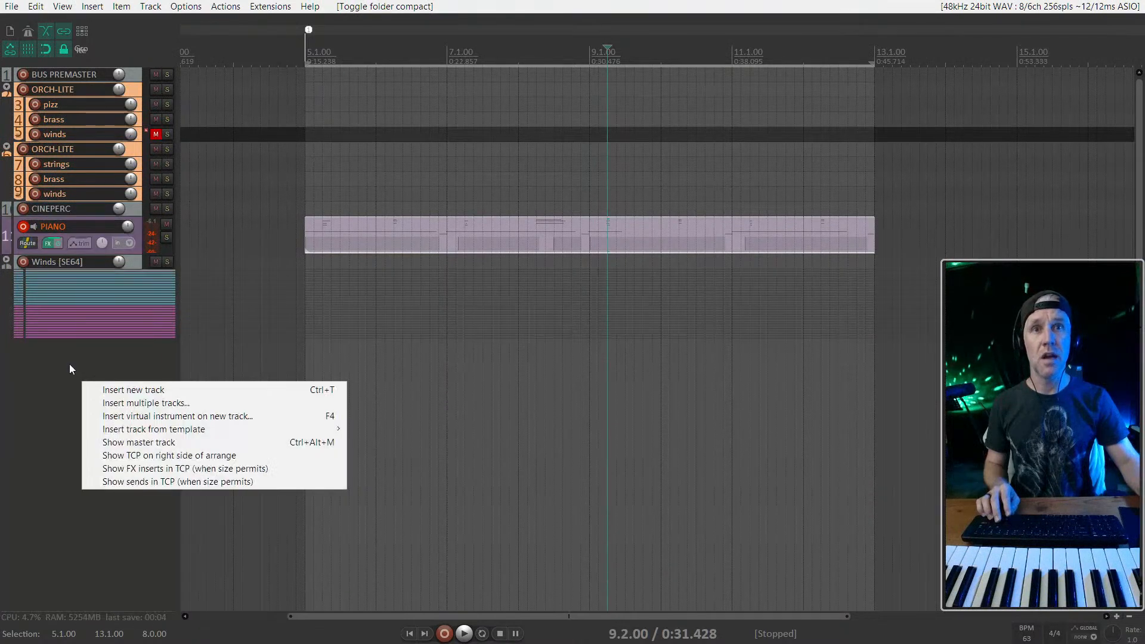
click(137, 211)
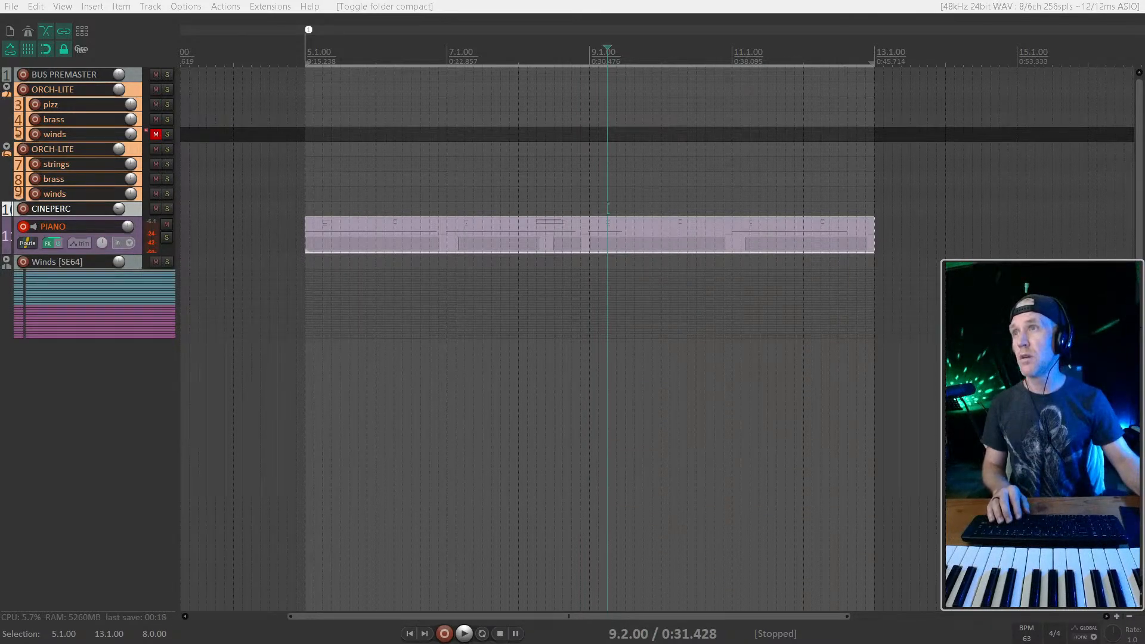
click(676, 410)
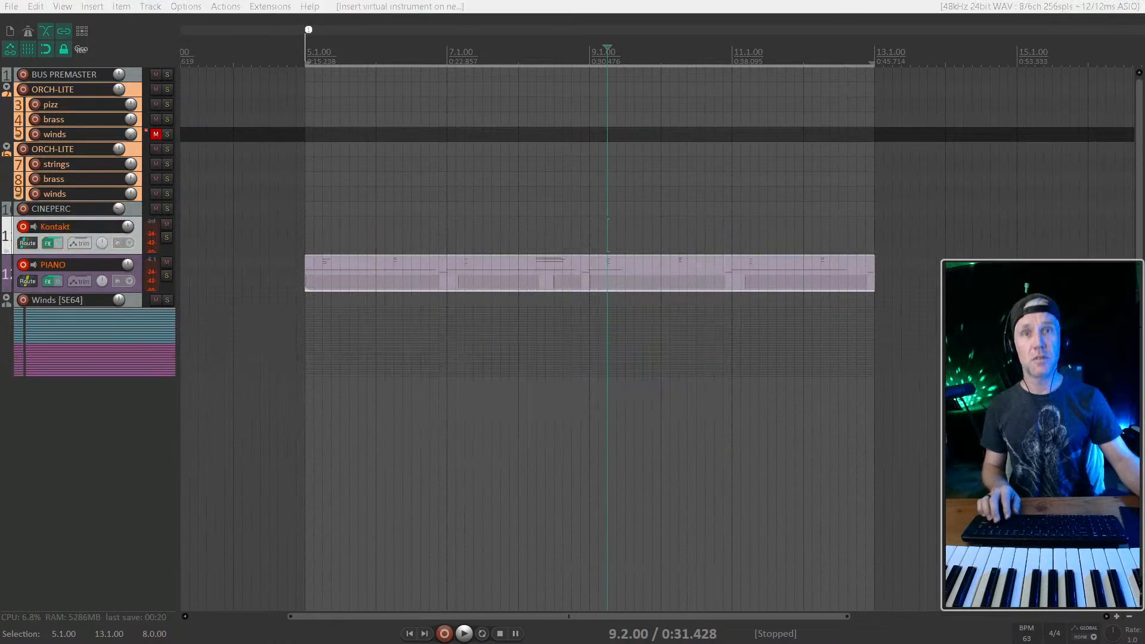
key(ctrl+m)
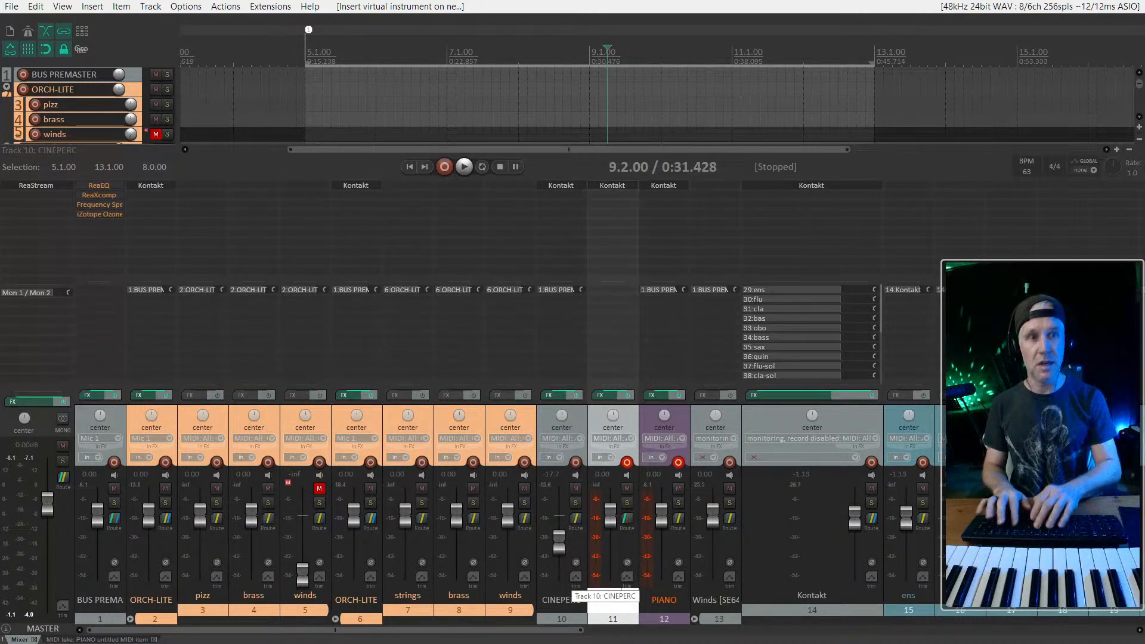
text(TRUM)
key(Return)
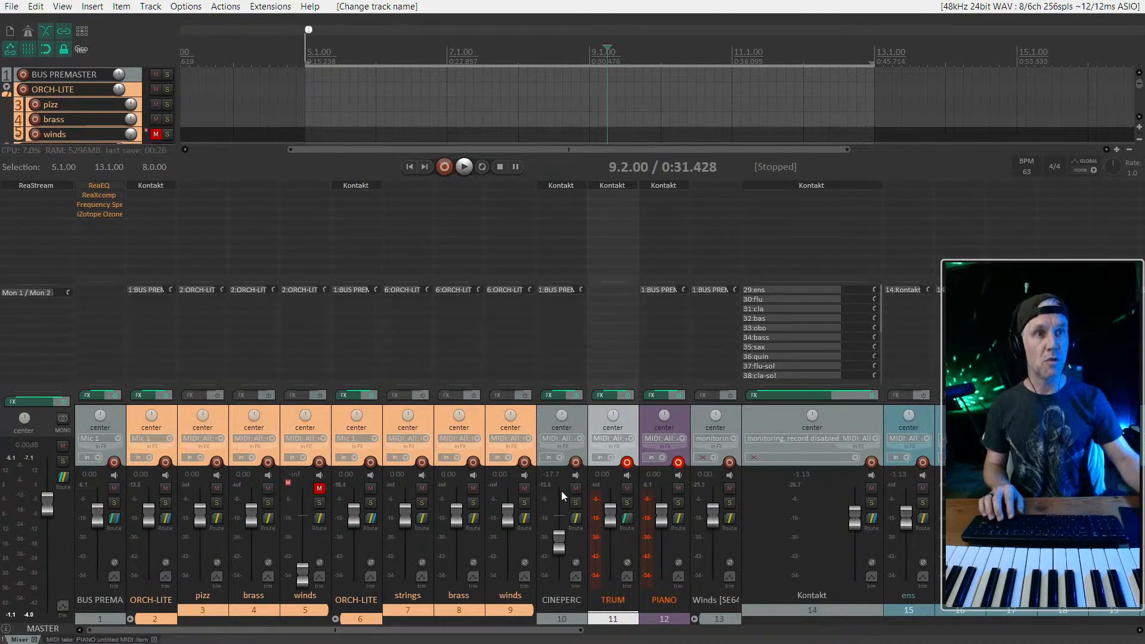
Step: Disable the TRUM track's master send and add a send to Track 1: BUS PREMASTER
click(627, 519)
click(638, 538)
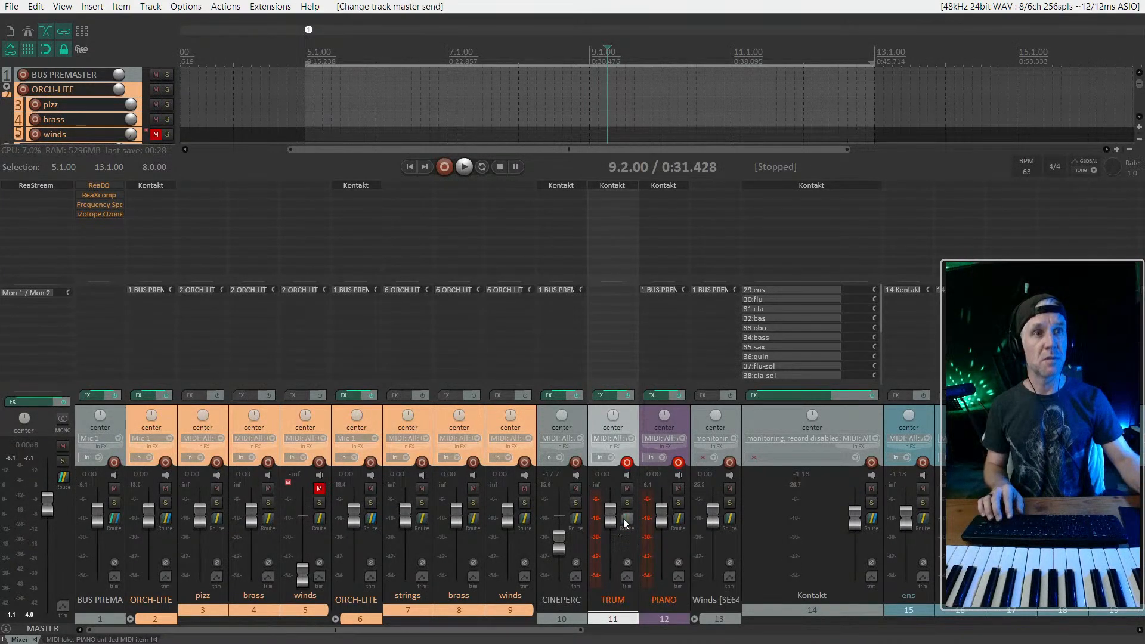
click(625, 523)
mouse_move(655, 551)
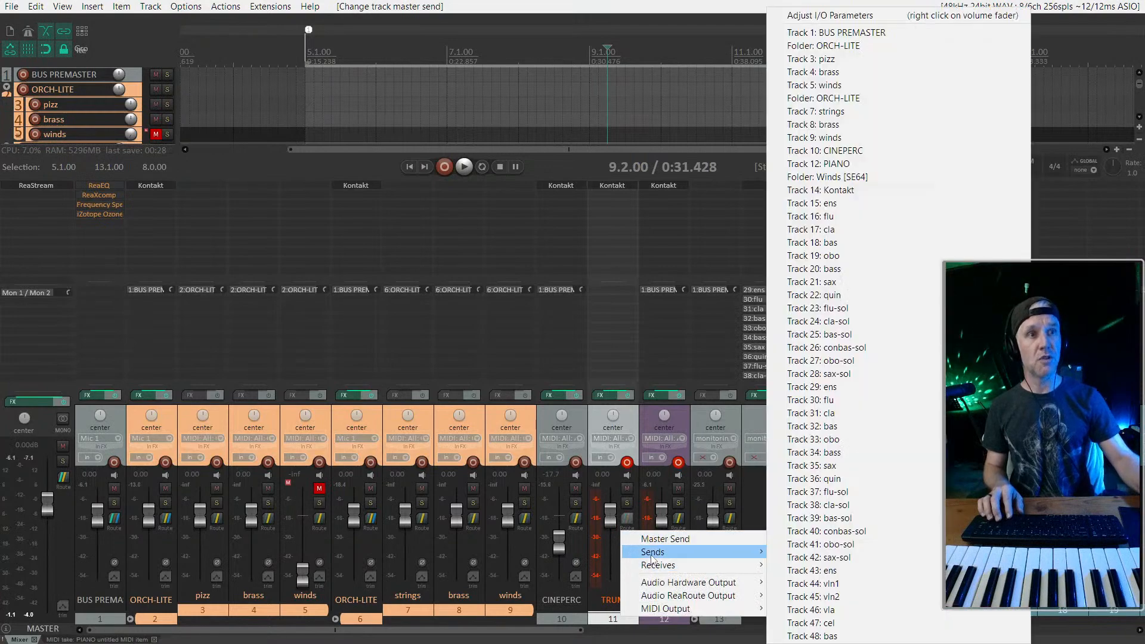
click(886, 33)
click(818, 28)
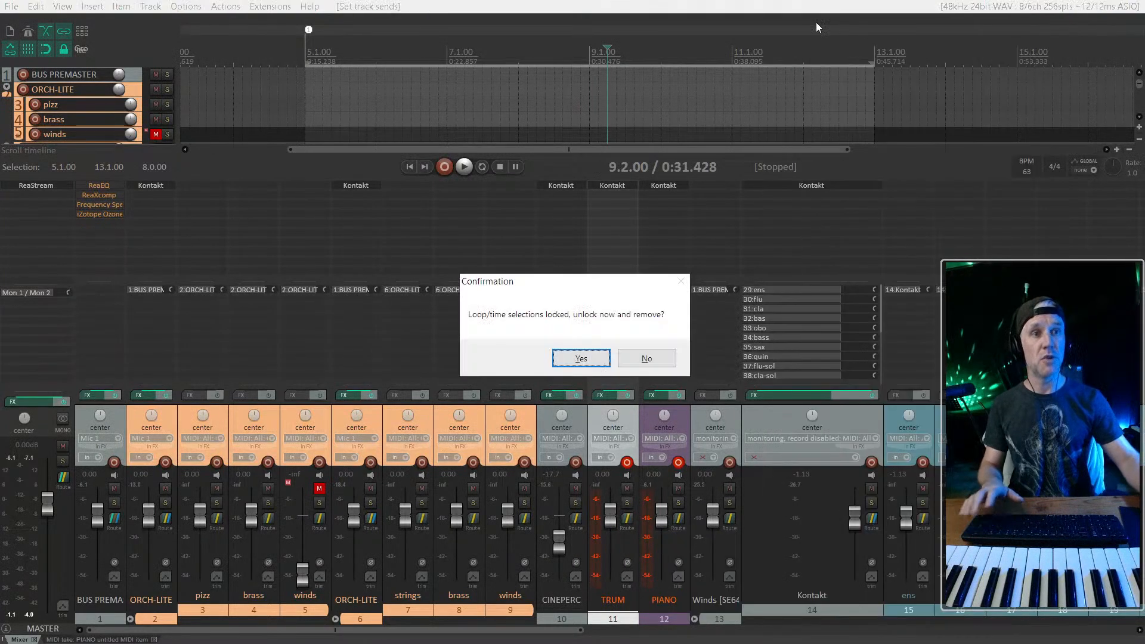
Step: Disarm the PIANO track for recording and hide the mixer, leaving the loop/time selection locked
click(647, 358)
click(576, 462)
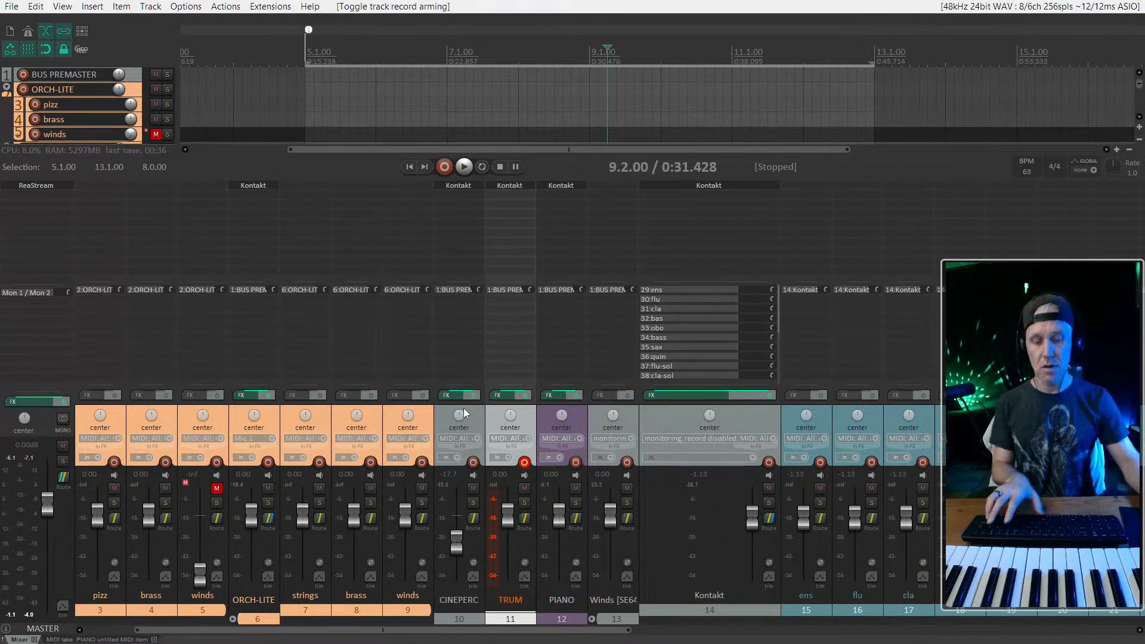
key(ctrl+m)
key(ctrl+m)
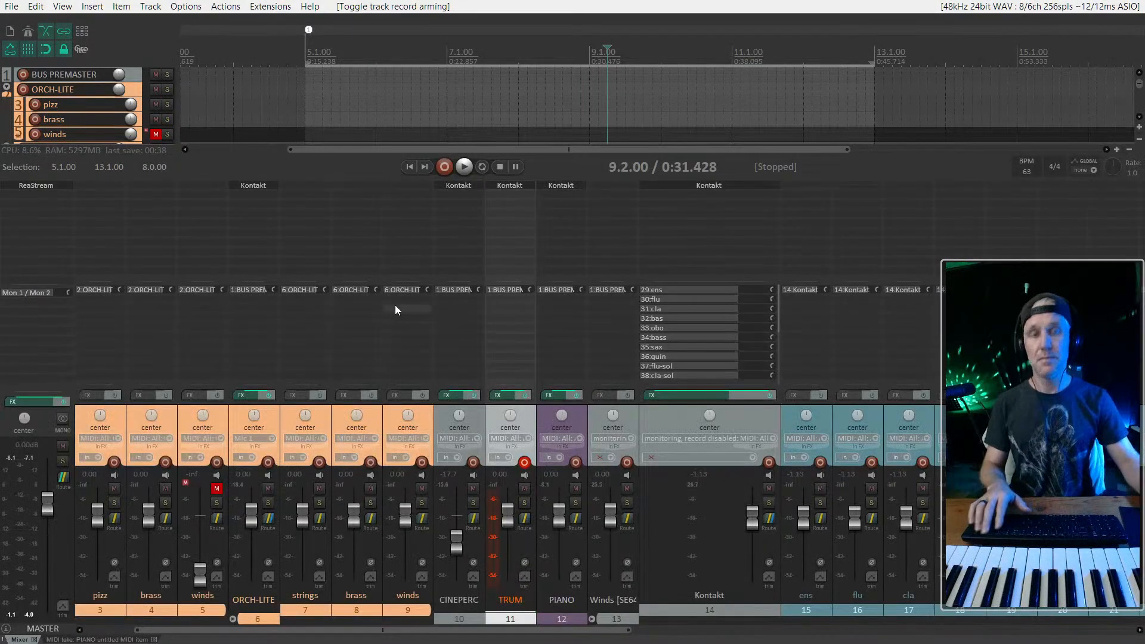
key(ctrl+m)
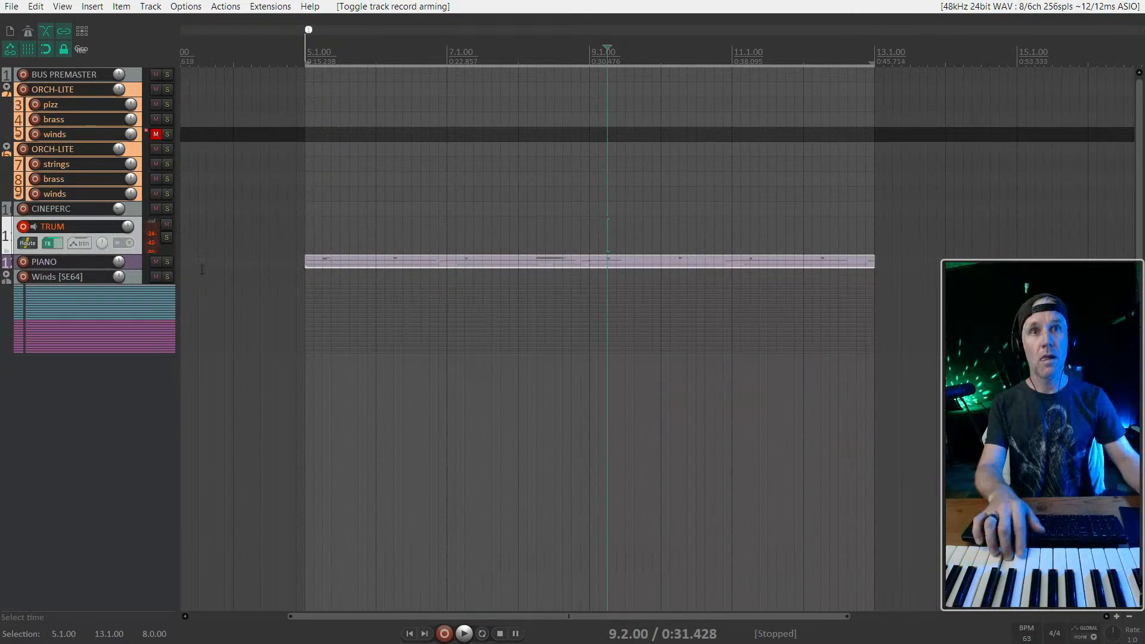
Step: Show the library browser in the TRUM track's Kontakt window
drag(806, 52, 889, 24)
click(936, 69)
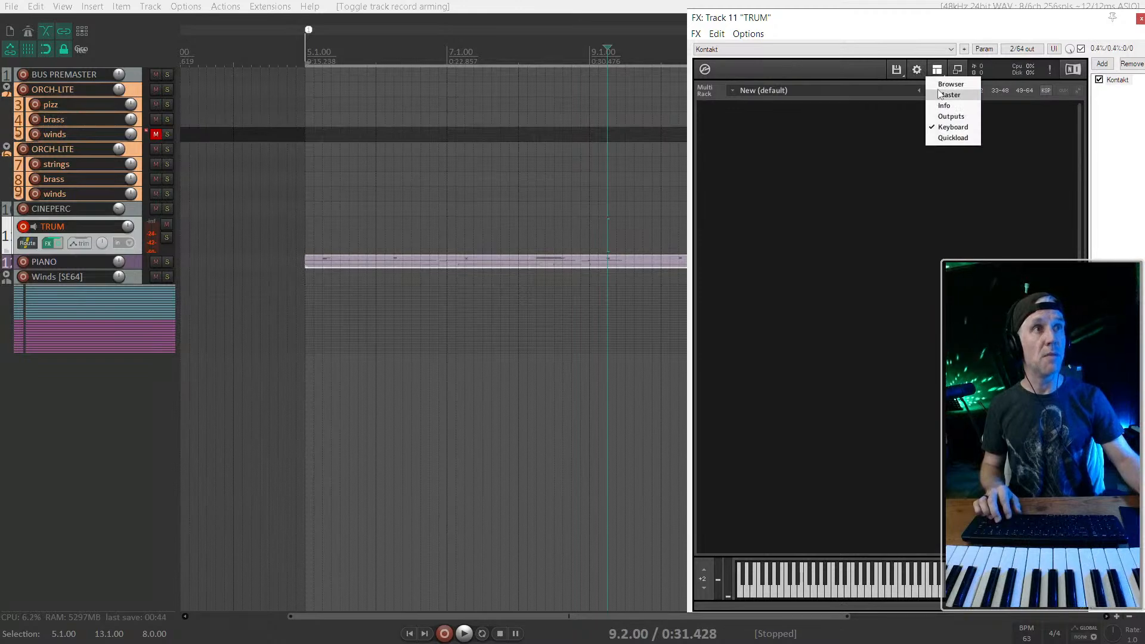
click(948, 84)
Step: Load Session Horns - Performance.nki from the Session Horns library into the TRUM track's Kontakt rack
scroll(537, 358, down, 8)
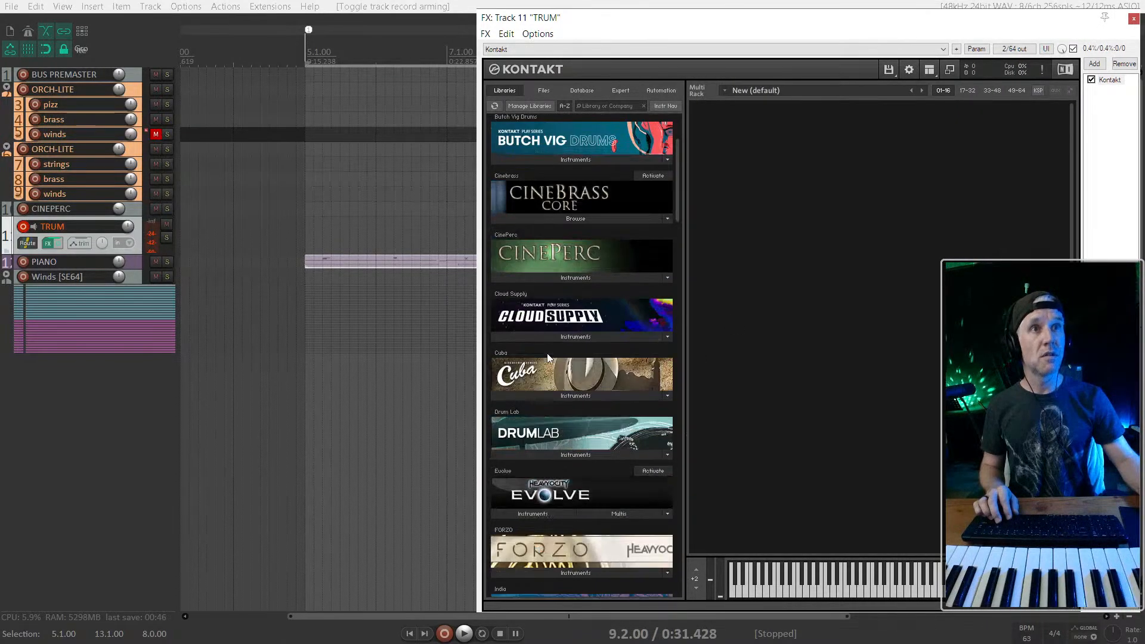
scroll(548, 355, down, 15)
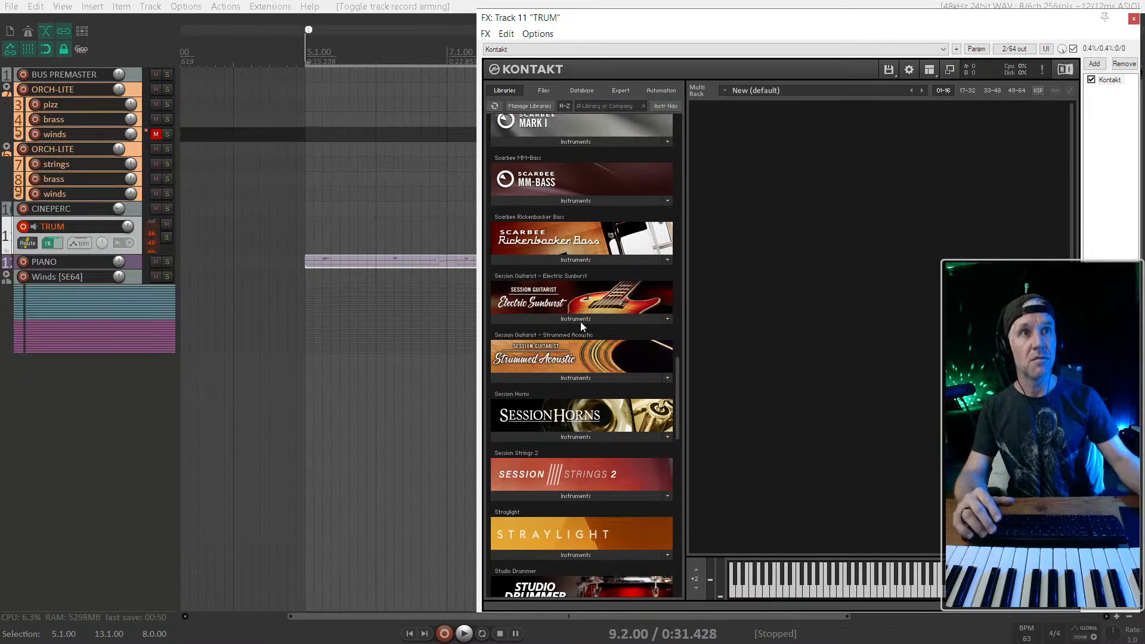
scroll(581, 323, down, 12)
scroll(569, 401, down, 4)
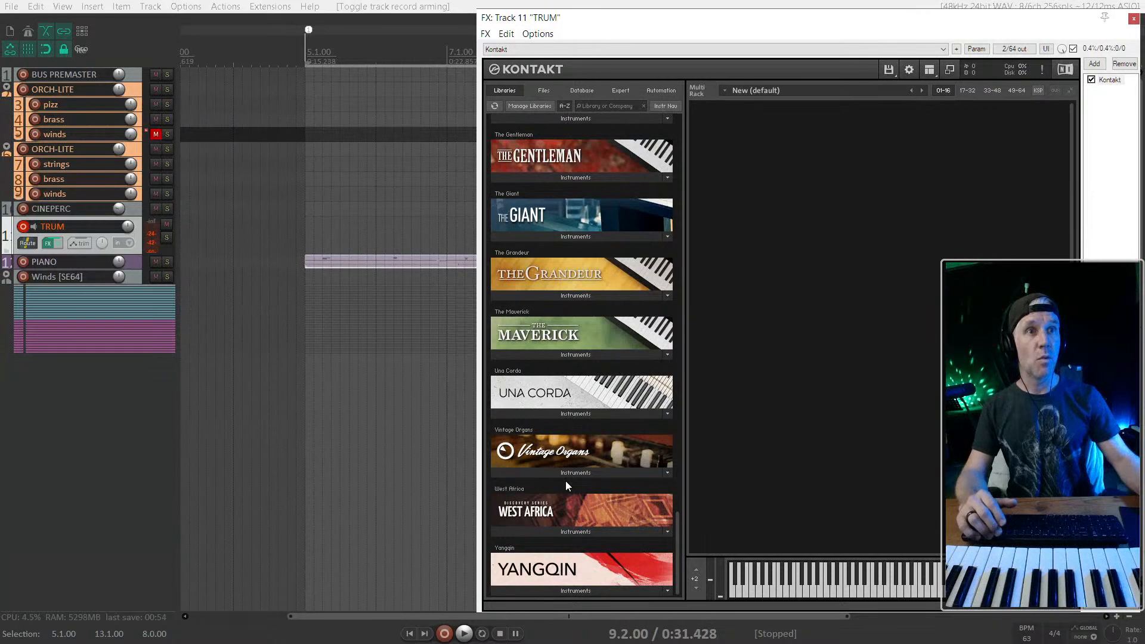
scroll(565, 480, up, 3)
scroll(565, 481, up, 9)
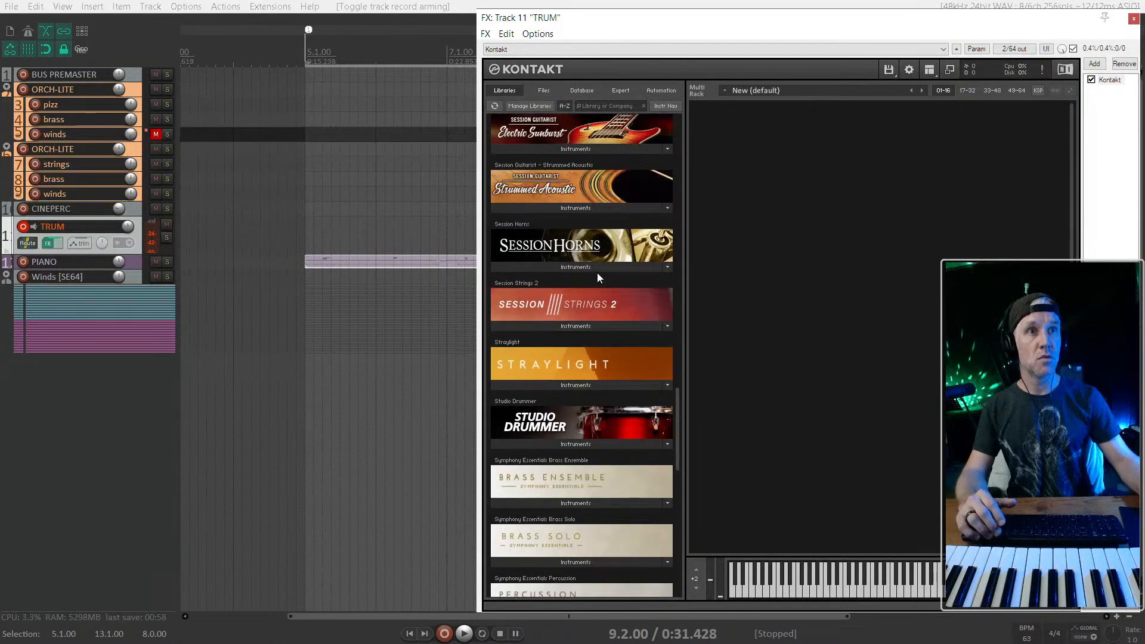
click(594, 266)
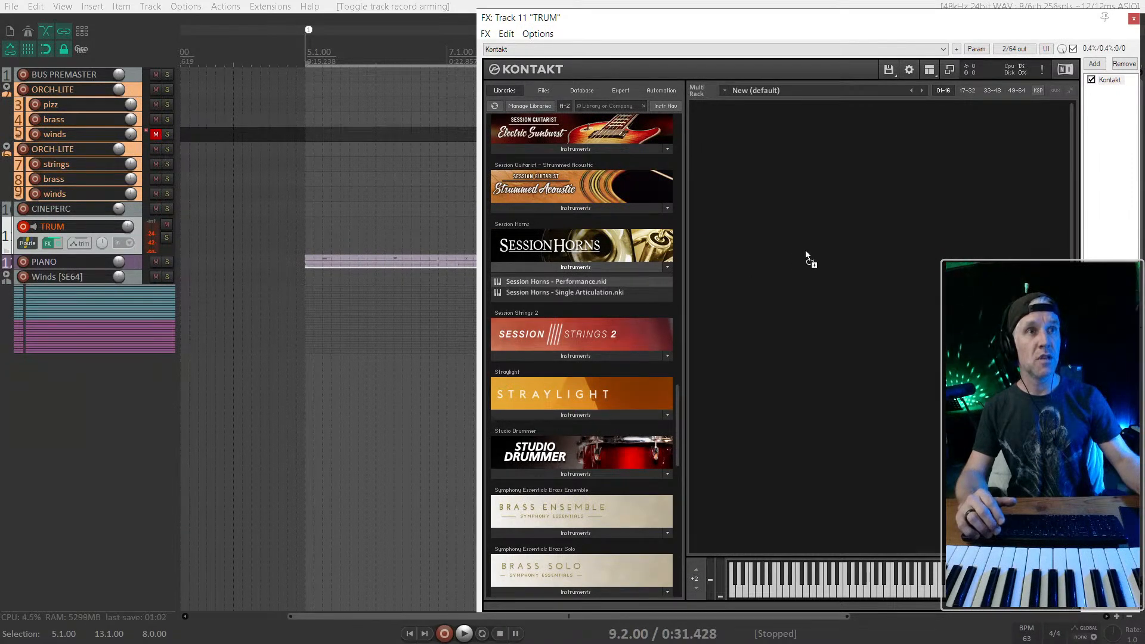
drag(565, 293, 559, 291)
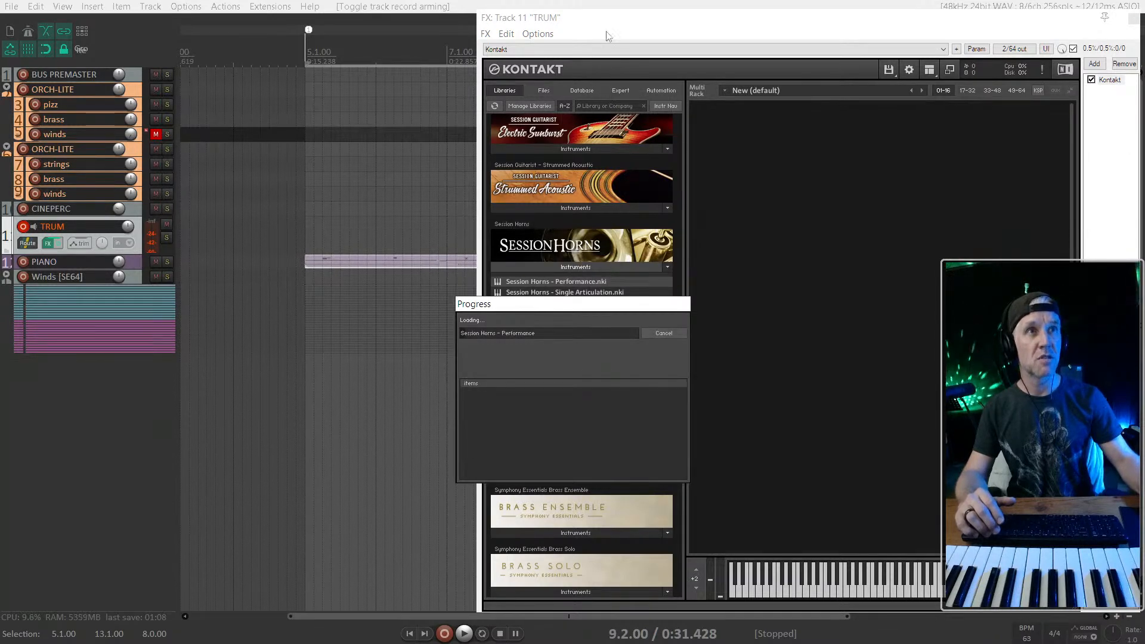
drag(652, 304, 440, 340)
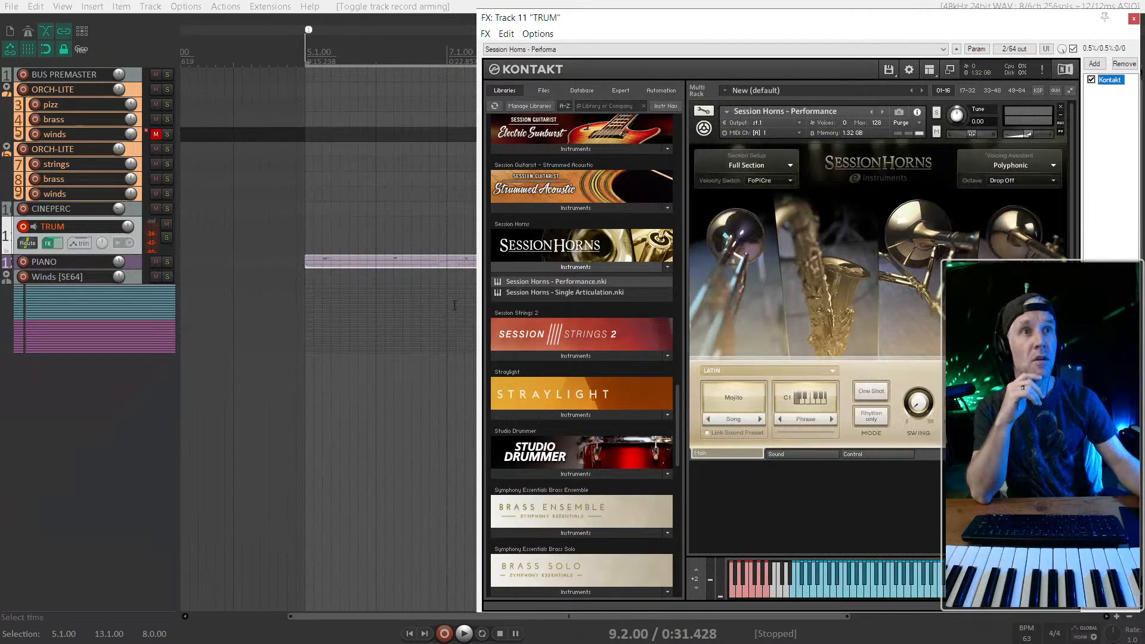
Step: Load Trumpet.nki from the Cuba library below Session Horns in the rack, and make the TRUM track taller
scroll(549, 274, up, 12)
scroll(550, 275, up, 6)
click(570, 315)
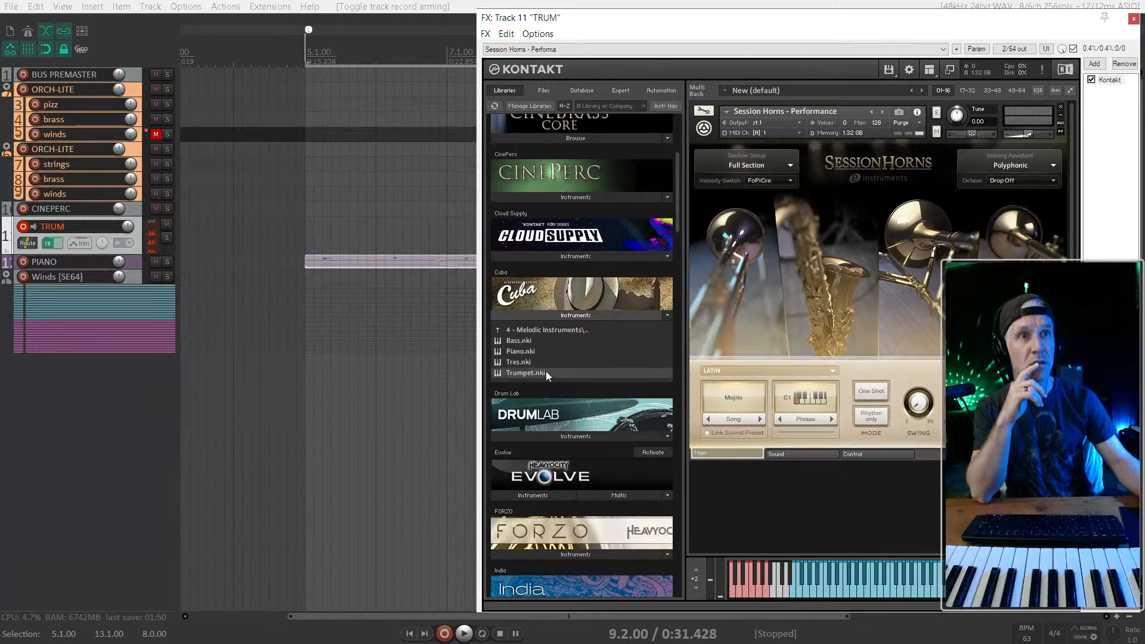
drag(533, 370, 753, 478)
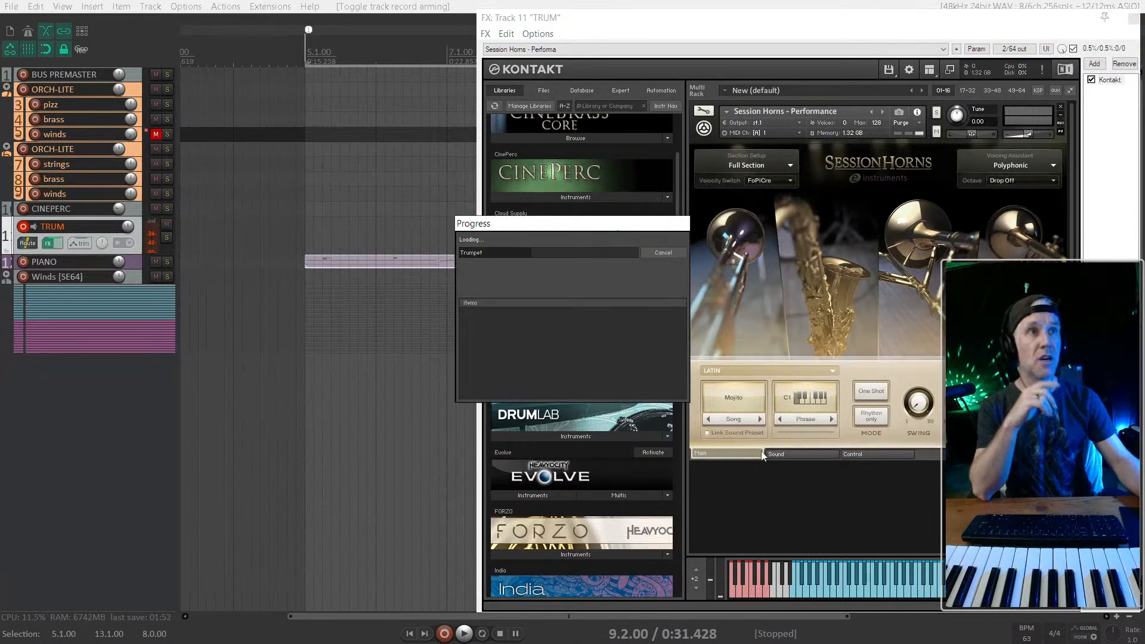
drag(140, 253, 140, 315)
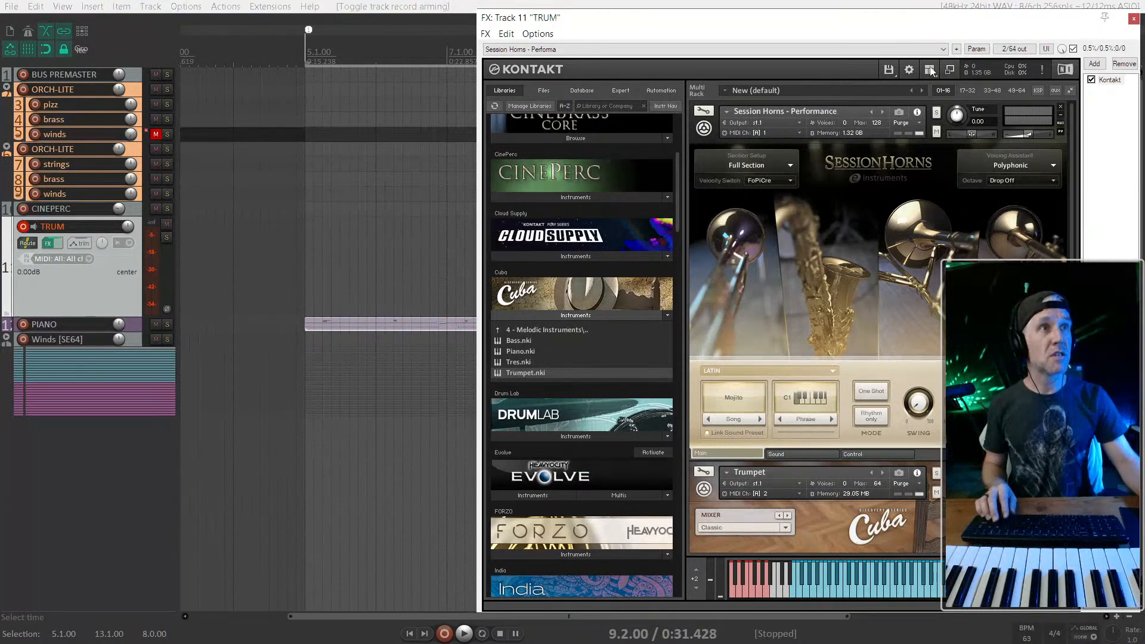
Step: Hide Kontakt's library browser and place the edit cursor at 5.1.00 on the TRUM track
drag(916, 26, 1015, 27)
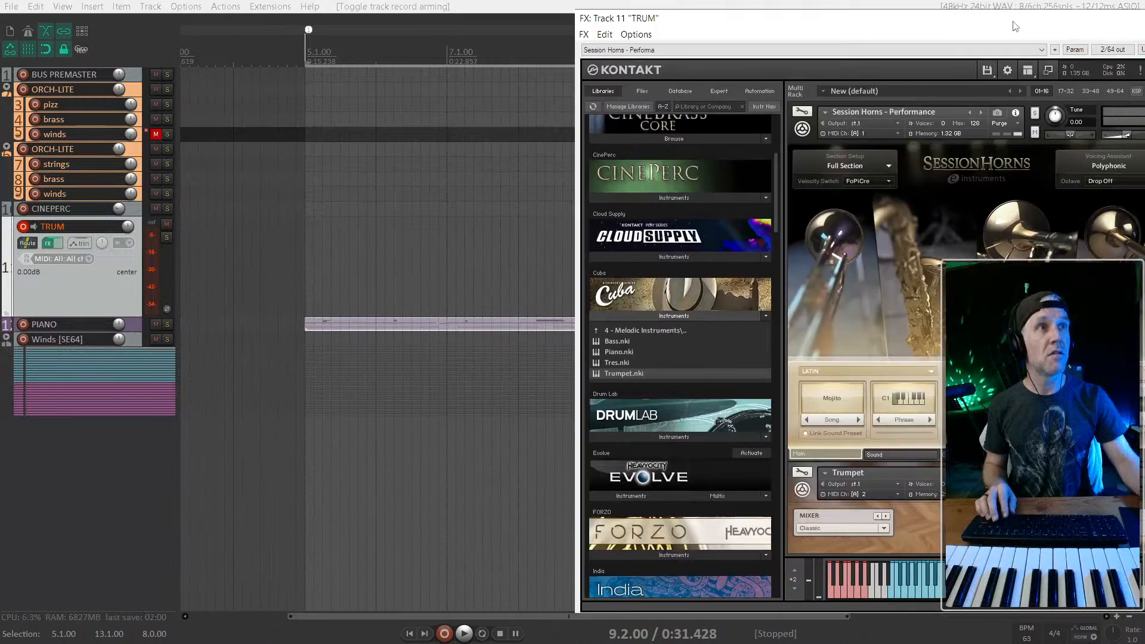
click(1028, 71)
click(1028, 86)
drag(915, 27, 1051, 30)
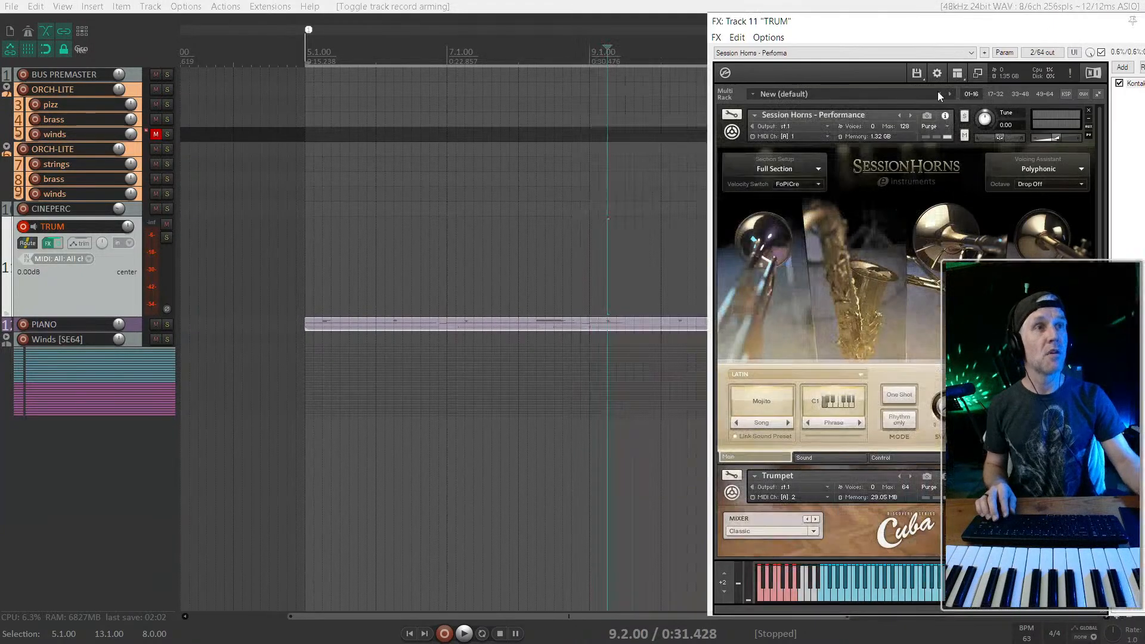
click(307, 275)
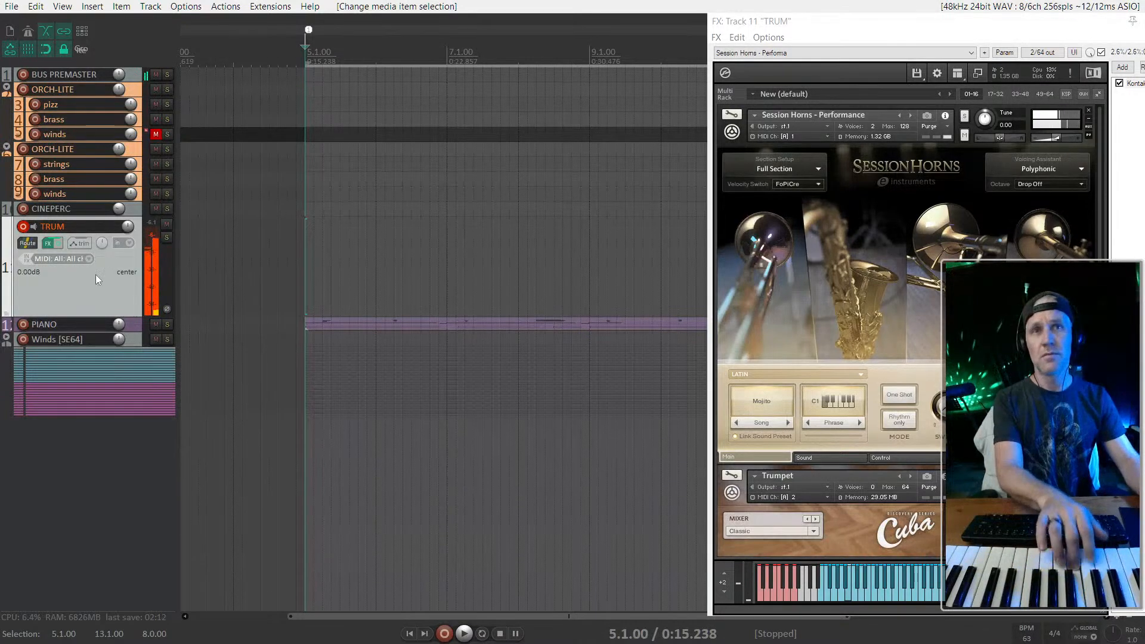
Step: Show the mixer and set the Session Horns section setup to Tp1 / Tb
key(ctrl+m)
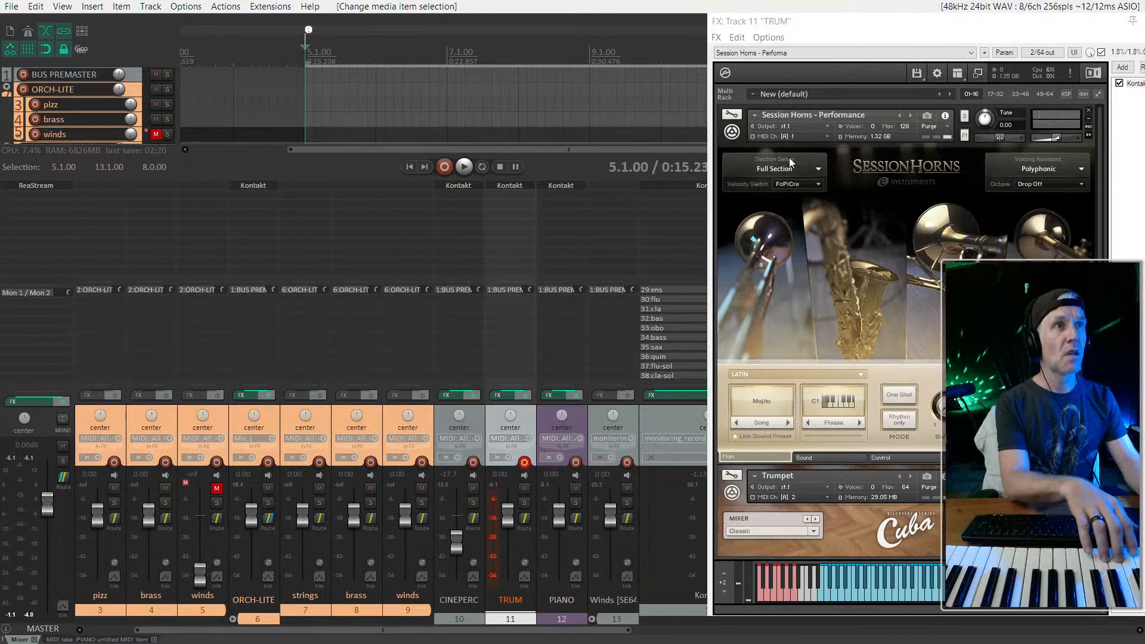
click(793, 173)
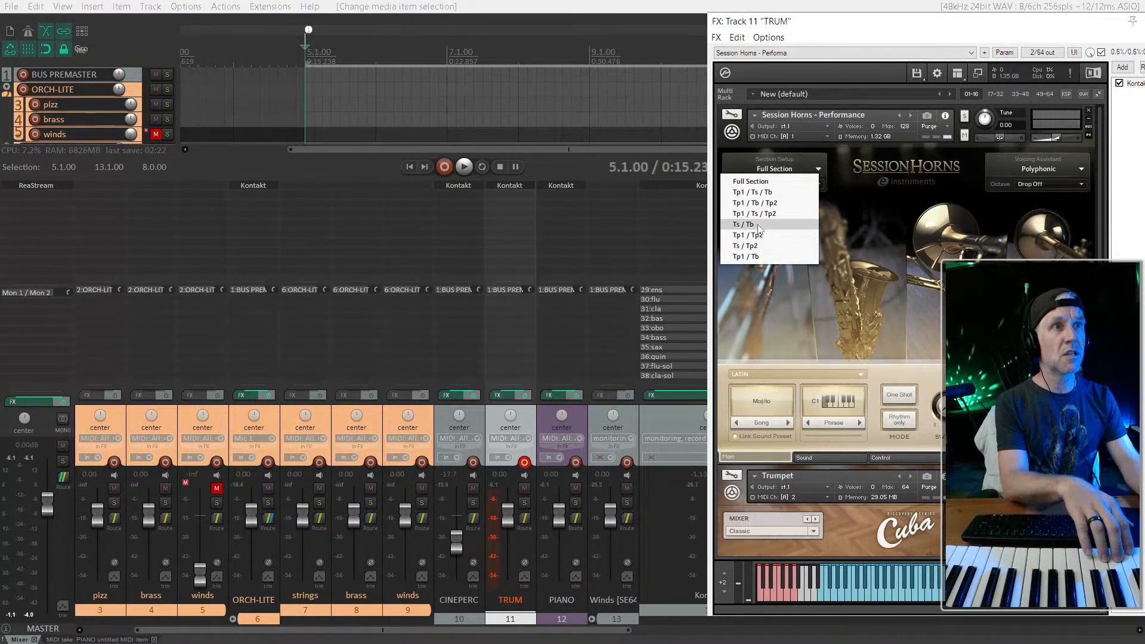
click(752, 257)
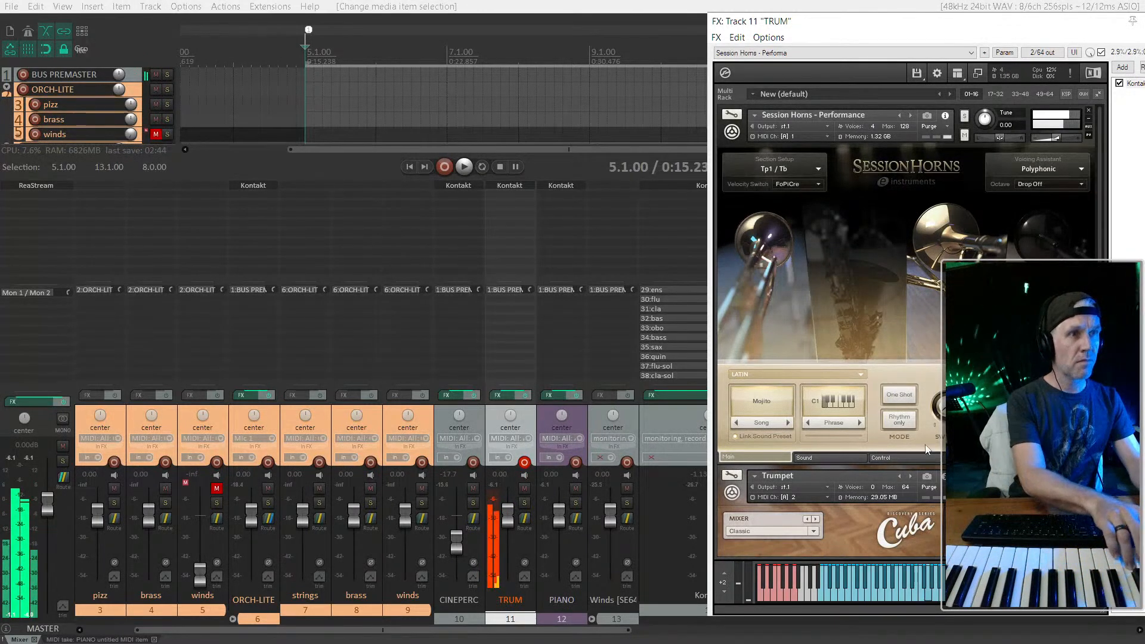
Step: Try the One Shot and Rhythm Only modes of Session Horns, and examine its sound, control and music style options
click(903, 397)
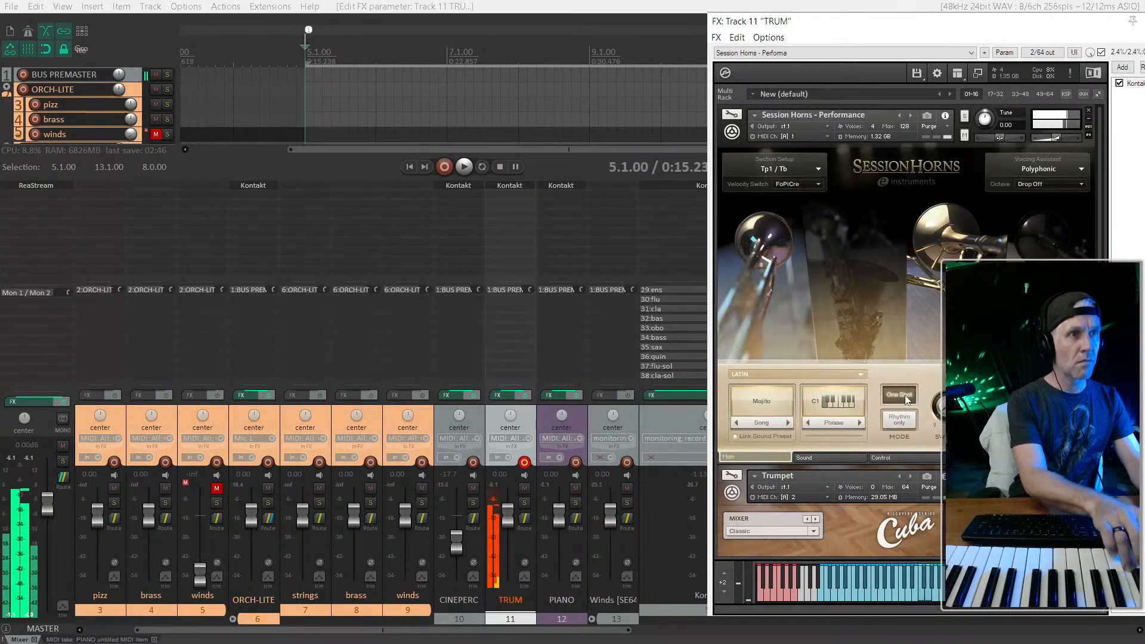
click(906, 421)
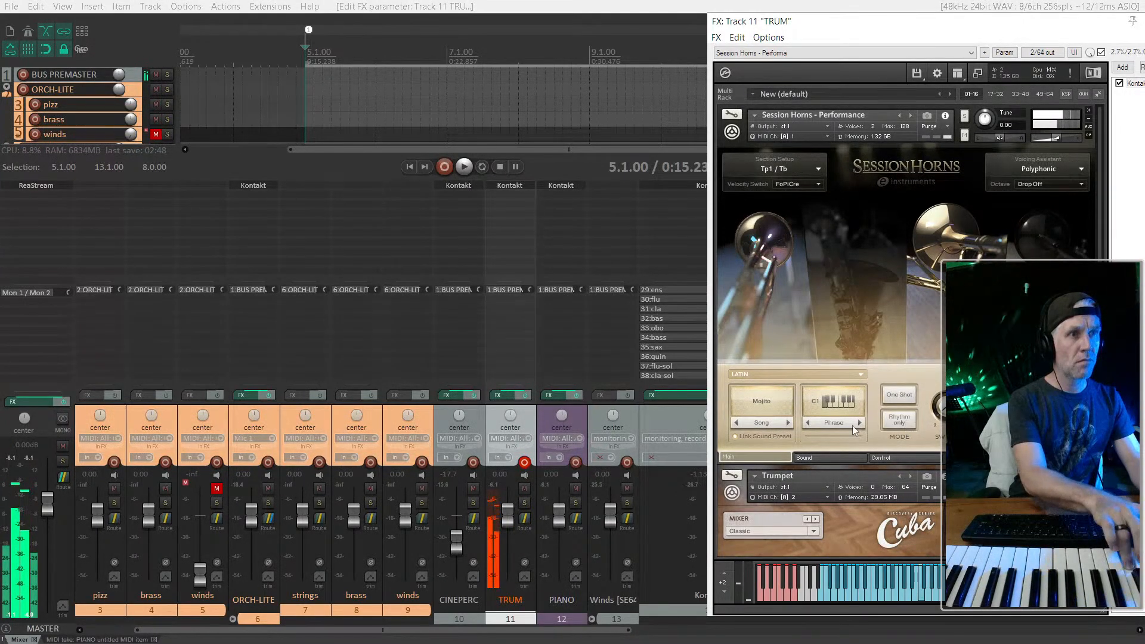
click(831, 456)
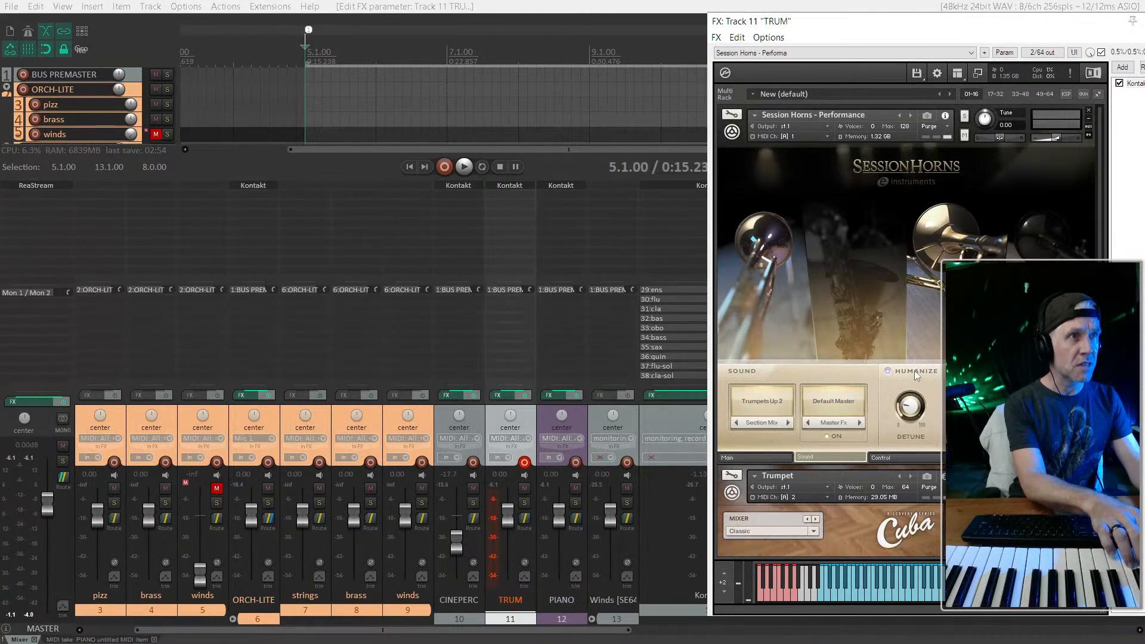
click(903, 456)
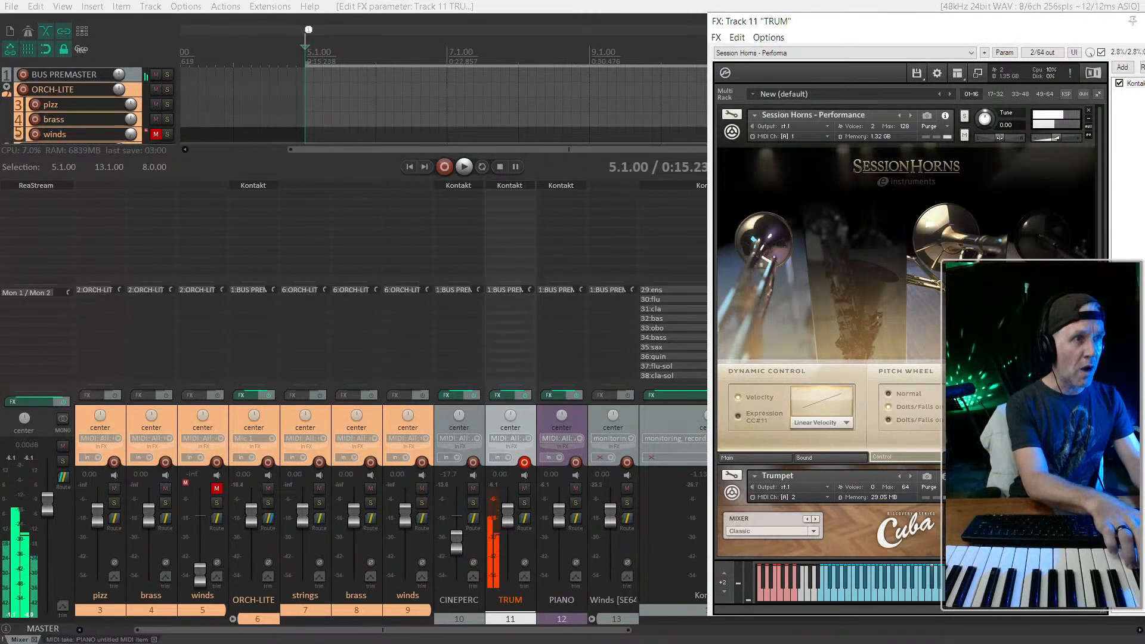
click(775, 457)
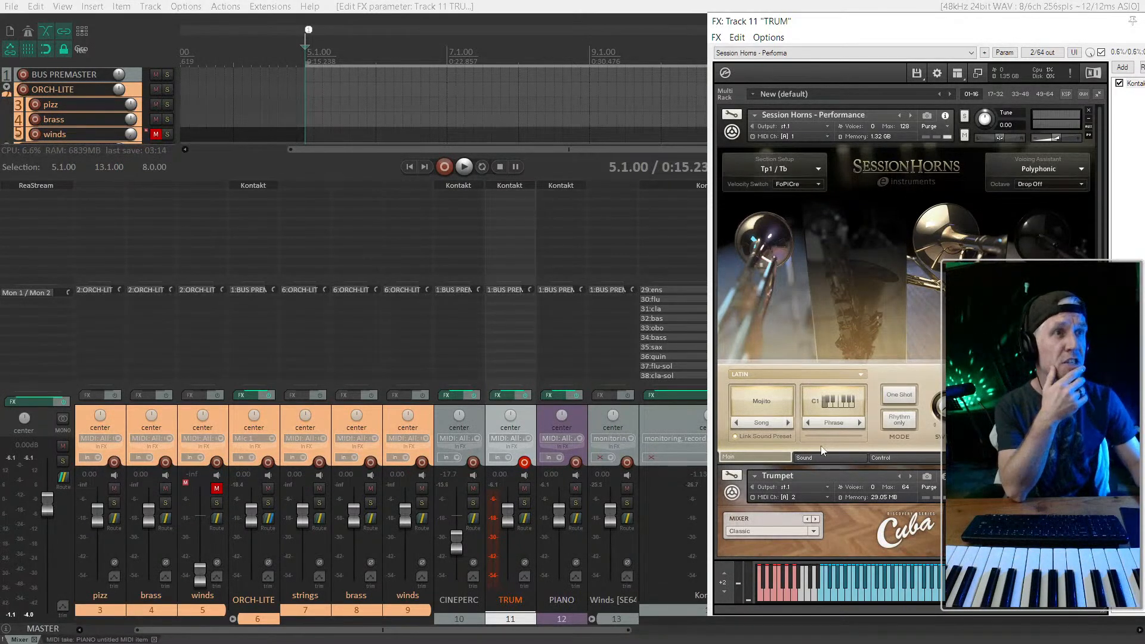
click(785, 374)
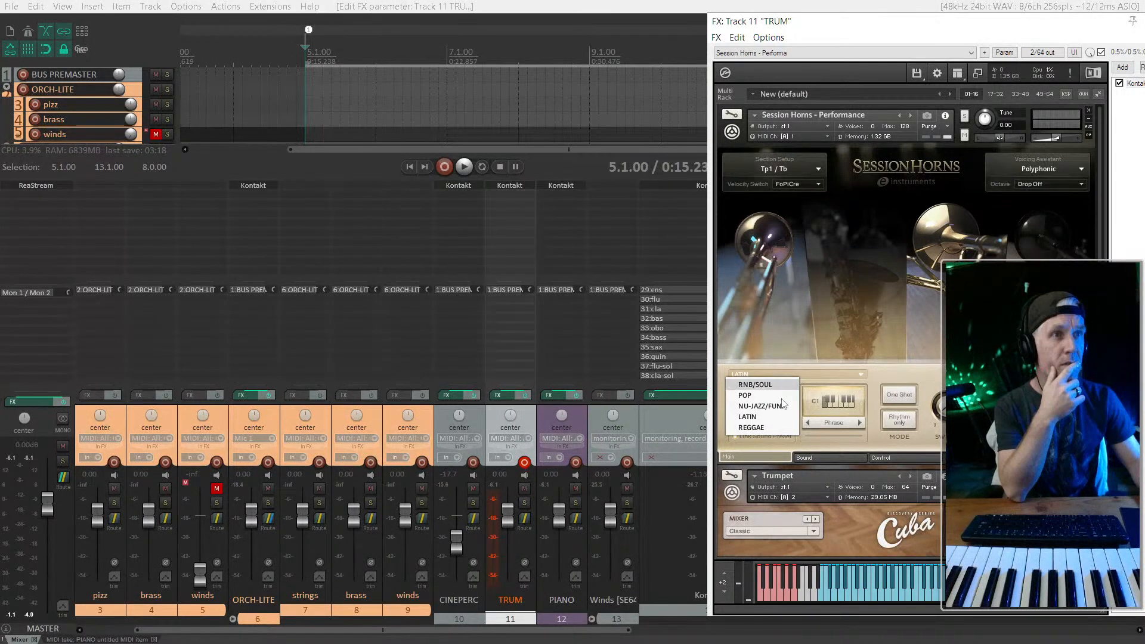
click(868, 385)
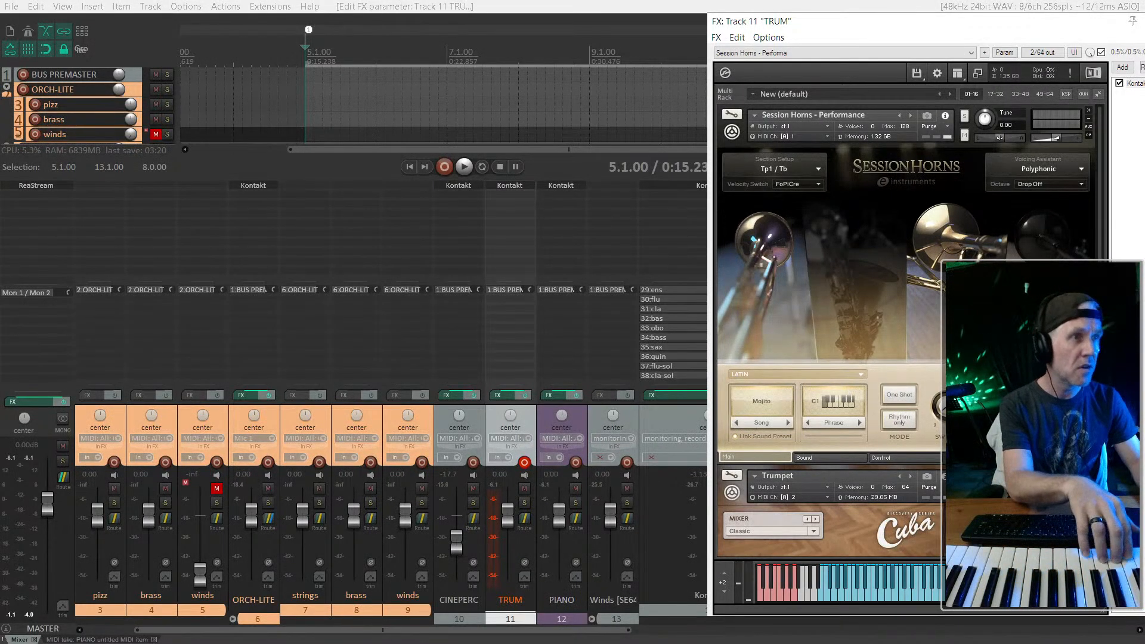
click(817, 456)
scroll(857, 397, down, 1)
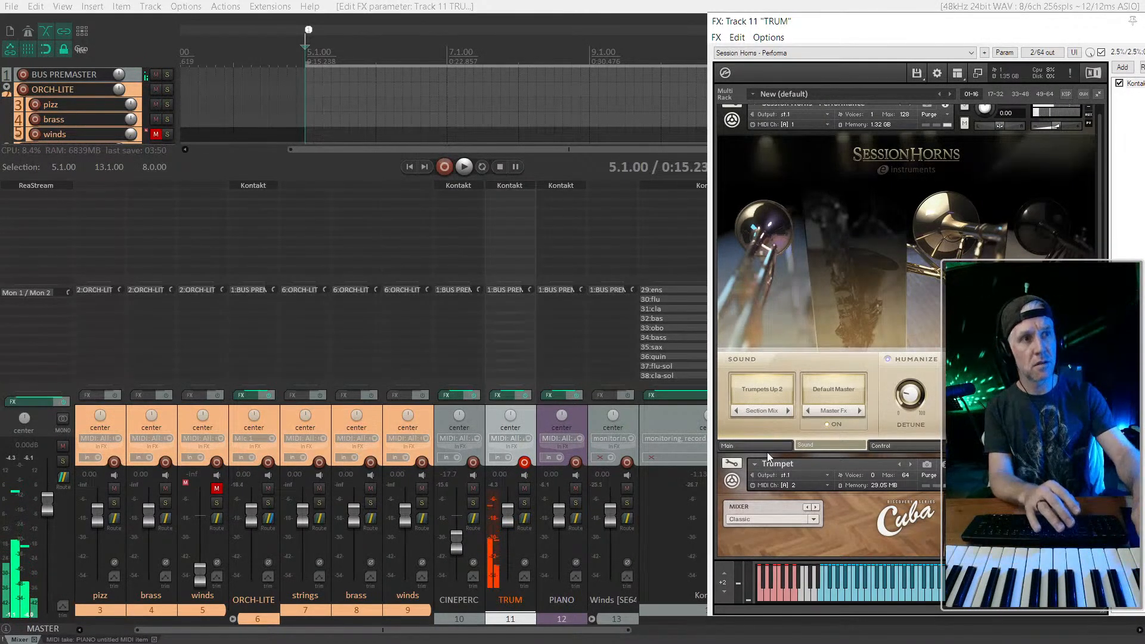
scroll(857, 202, up, 1)
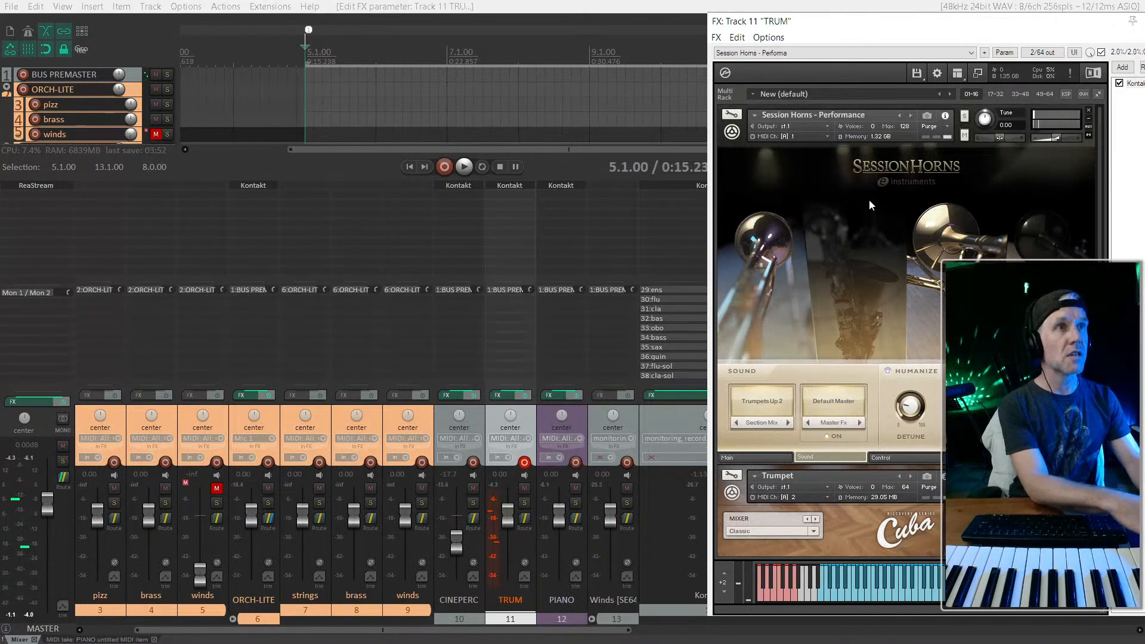
Step: Set the Velocity Switch of Session Horns to Off in its main settings
click(760, 457)
scroll(822, 268, down, 1)
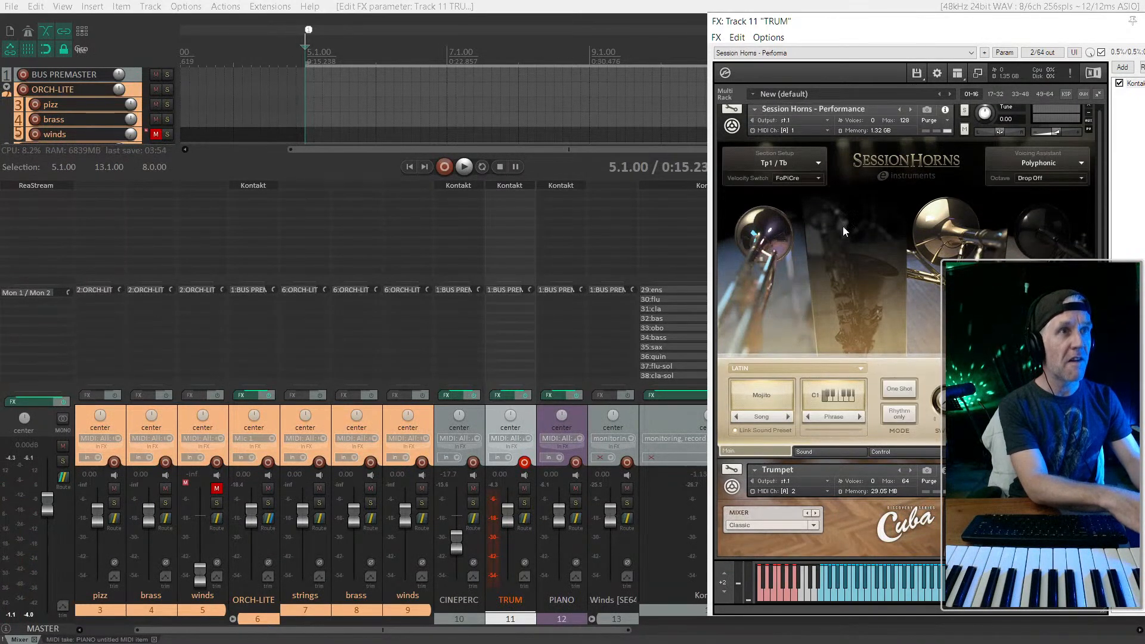
click(787, 178)
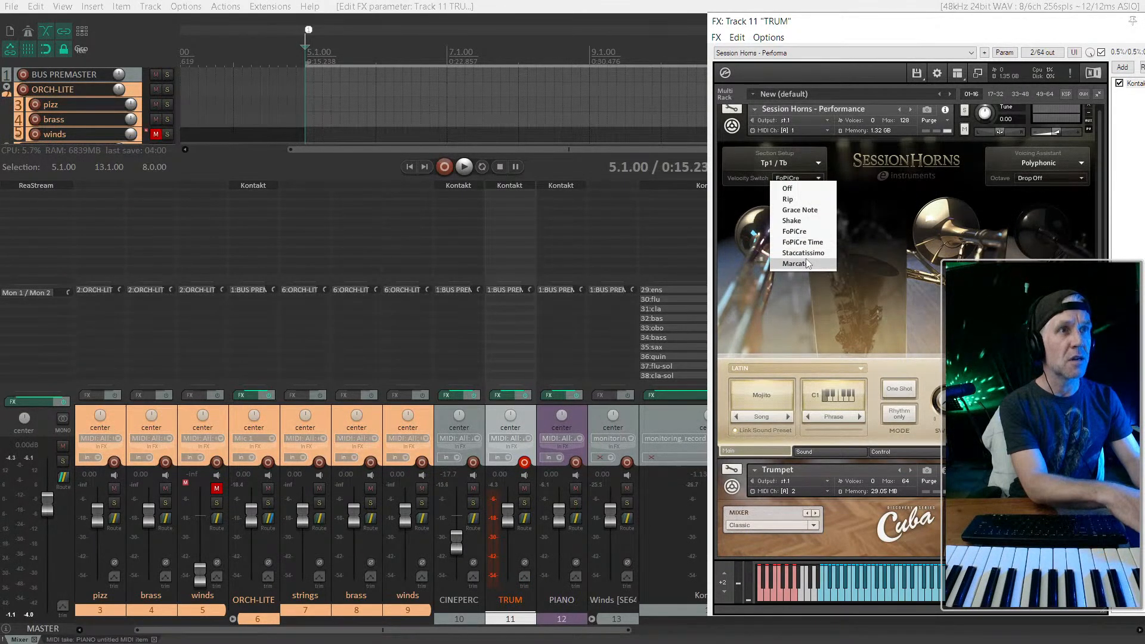
click(787, 189)
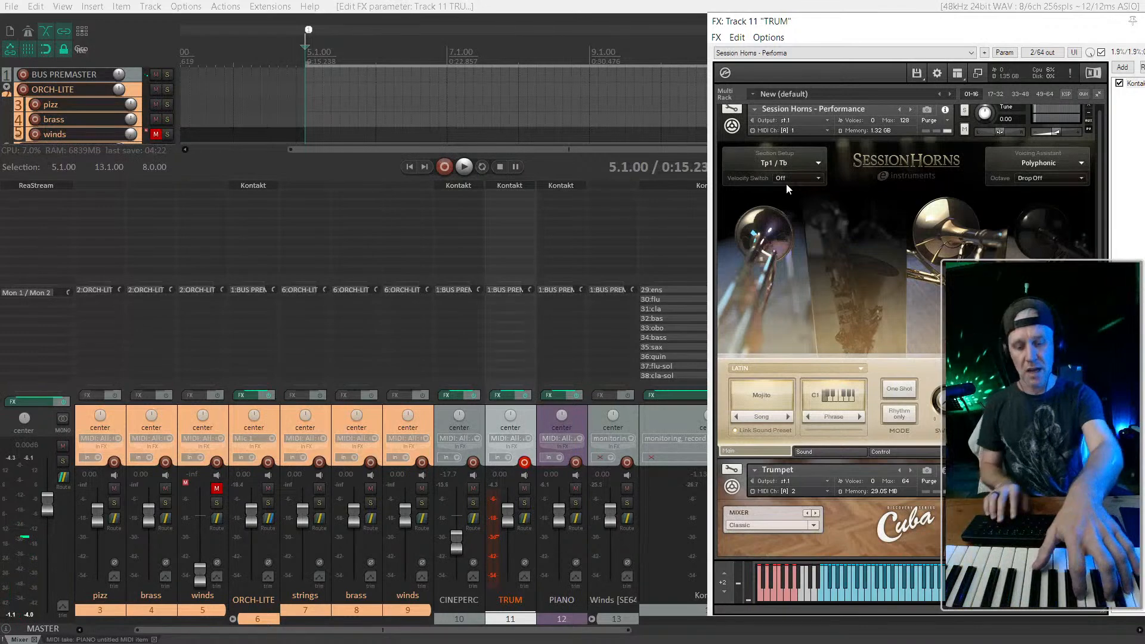
Step: Hide the mixer and start playback of the piano part from 5.1.00
key(ctrl+m)
key(ctrl+m)
key(alt+d)
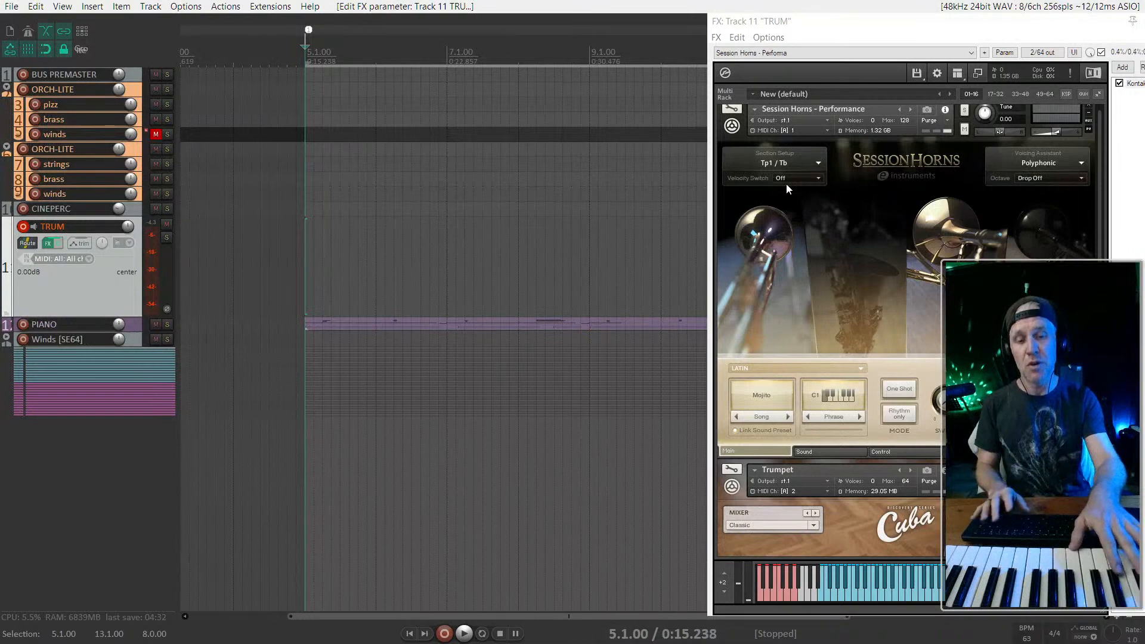
key(space)
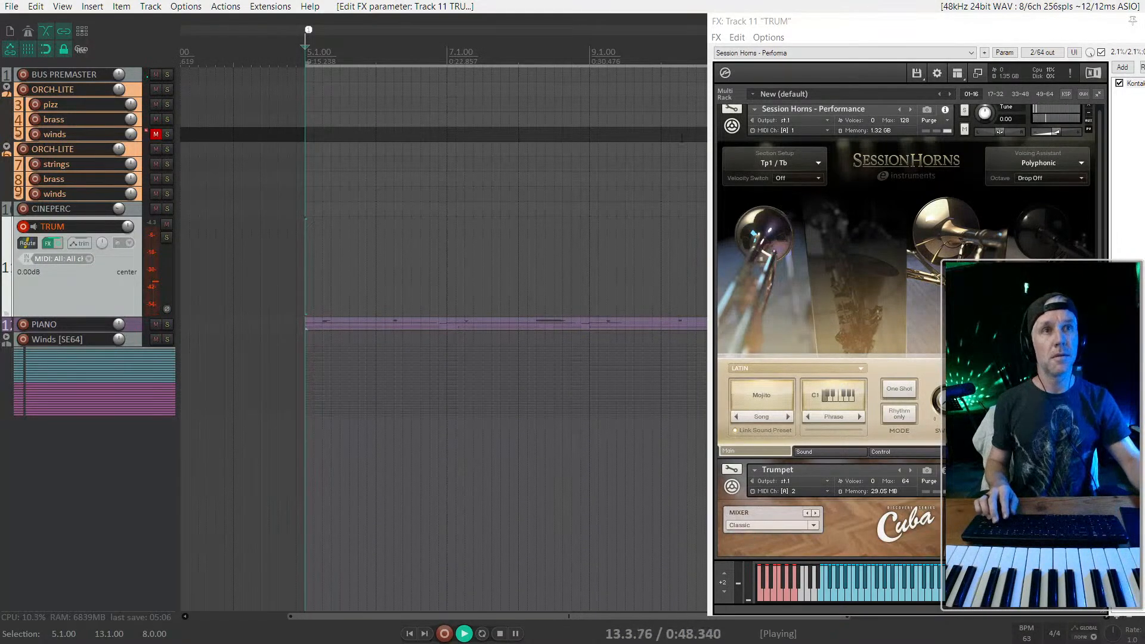
Step: Stop playback, extend the piano item's end to 21.1.00, and set the loop points to the item
scroll(464, 323, down, 3)
click(460, 323)
scroll(458, 323, down, 2)
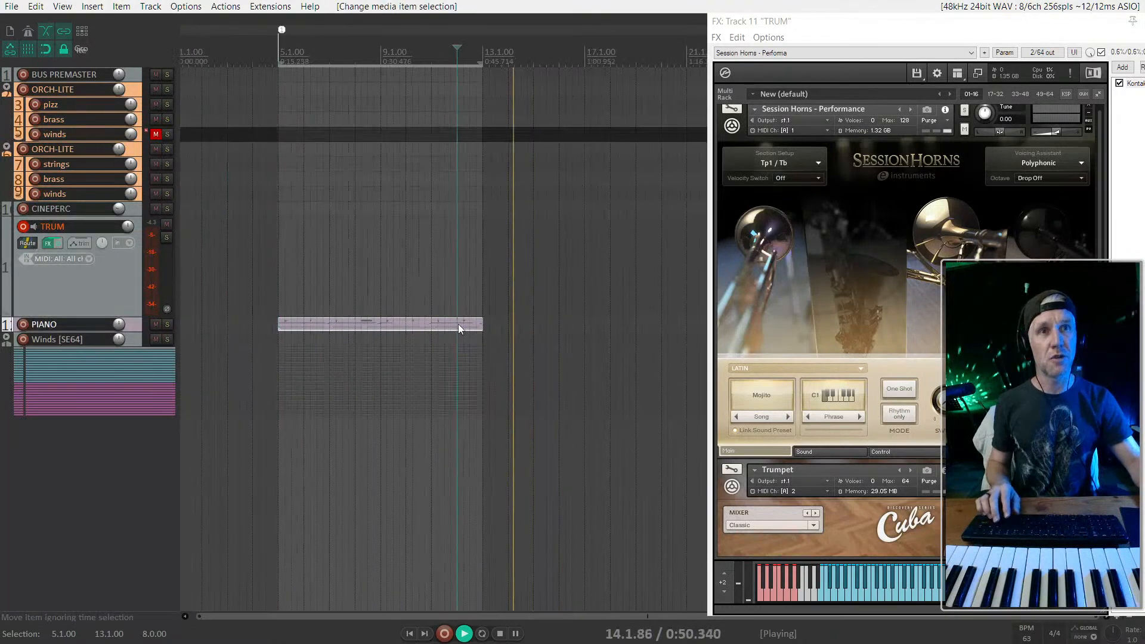
key(space)
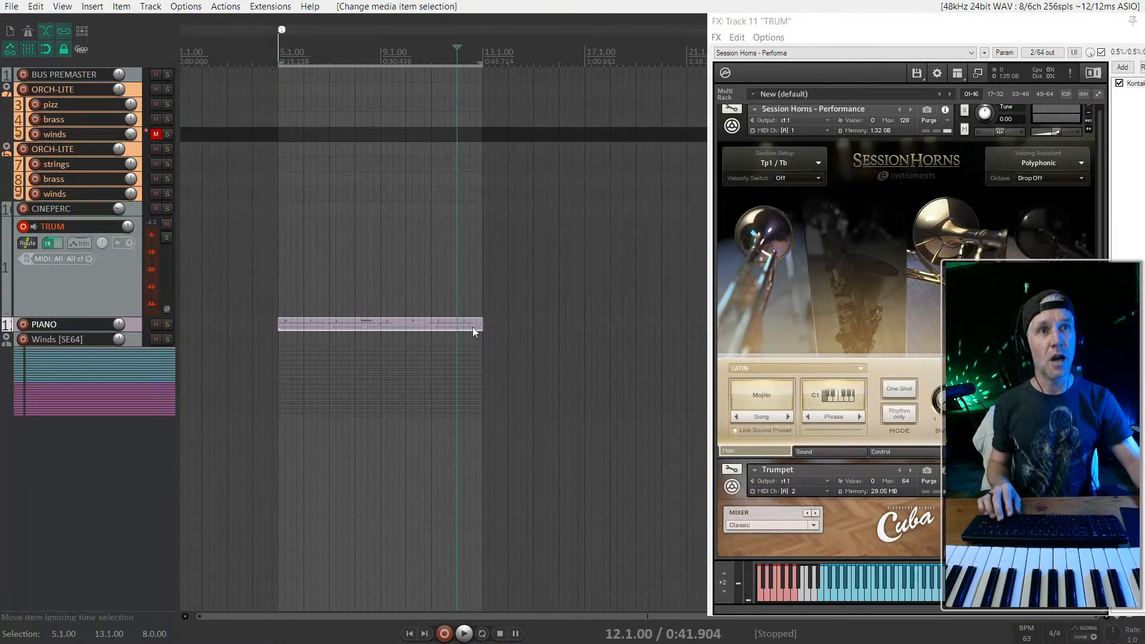
drag(483, 326, 630, 326)
key(ctrl+z)
drag(443, 323, 638, 330)
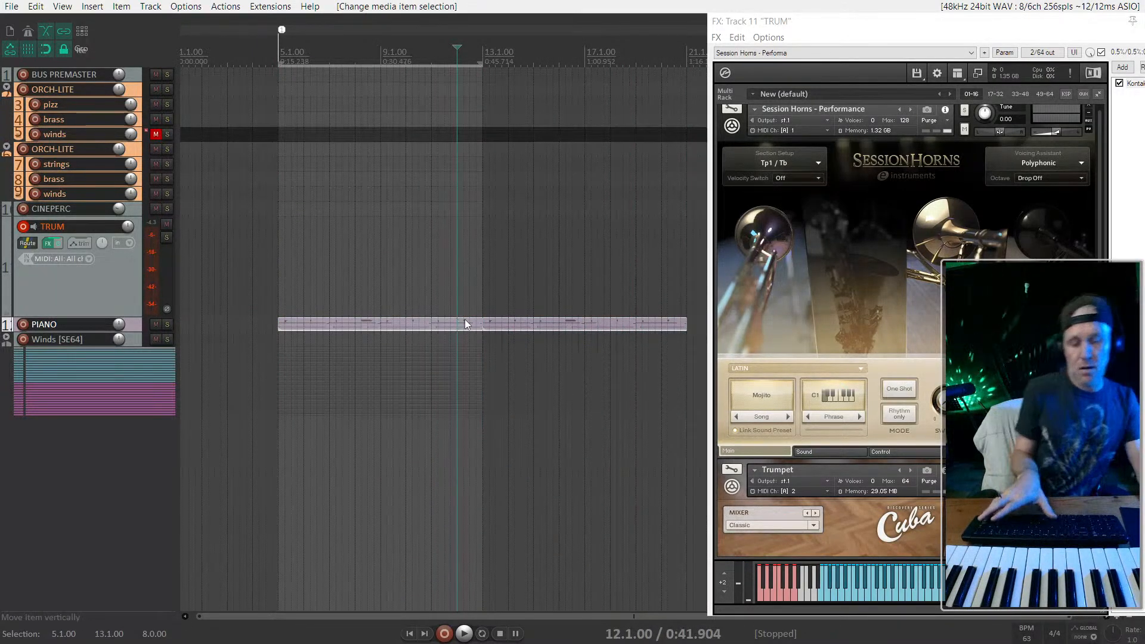
key(ctrl+l)
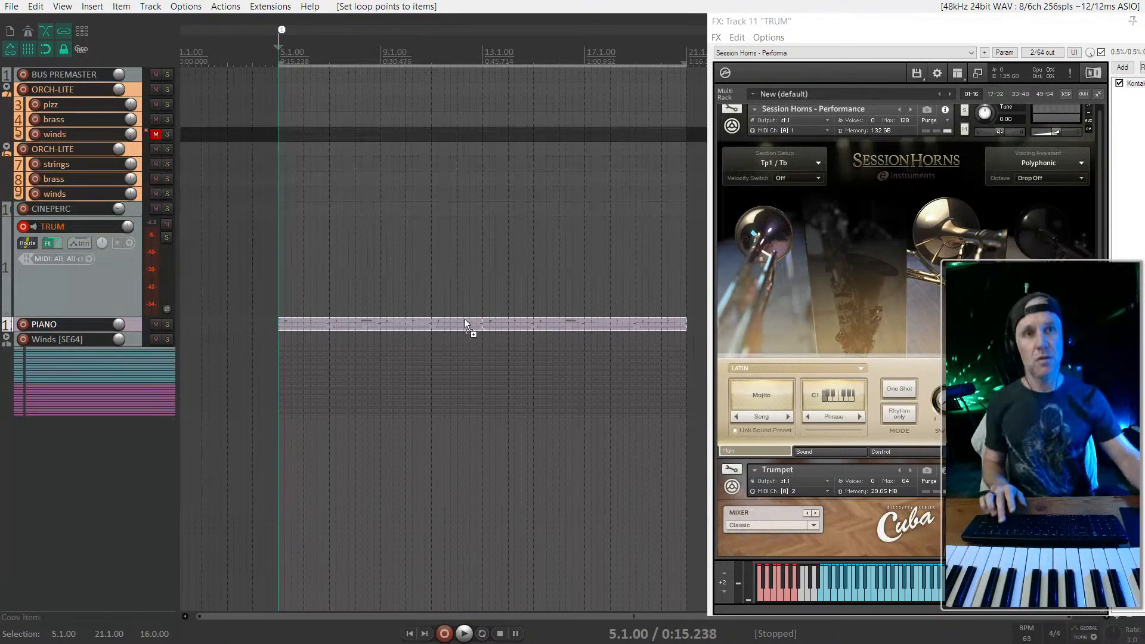
Step: Enlarge the TRUM track to fill the arrange view and rehearse the horn melody over the piano playback from 5.1.00
key(space)
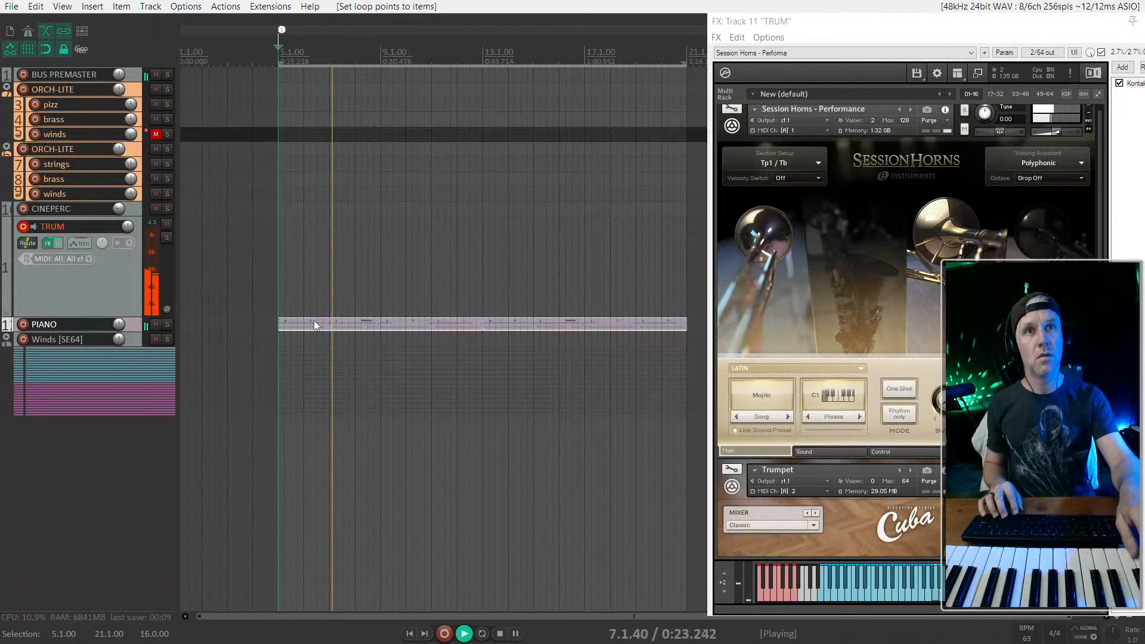
key(space)
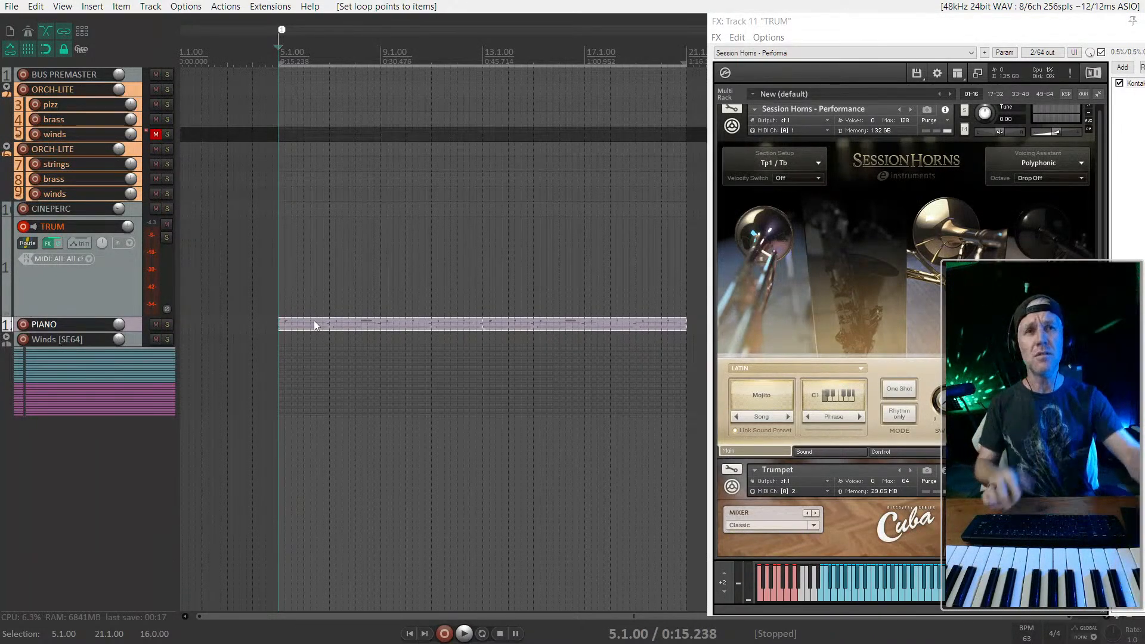
double_click(134, 328)
key(grave)
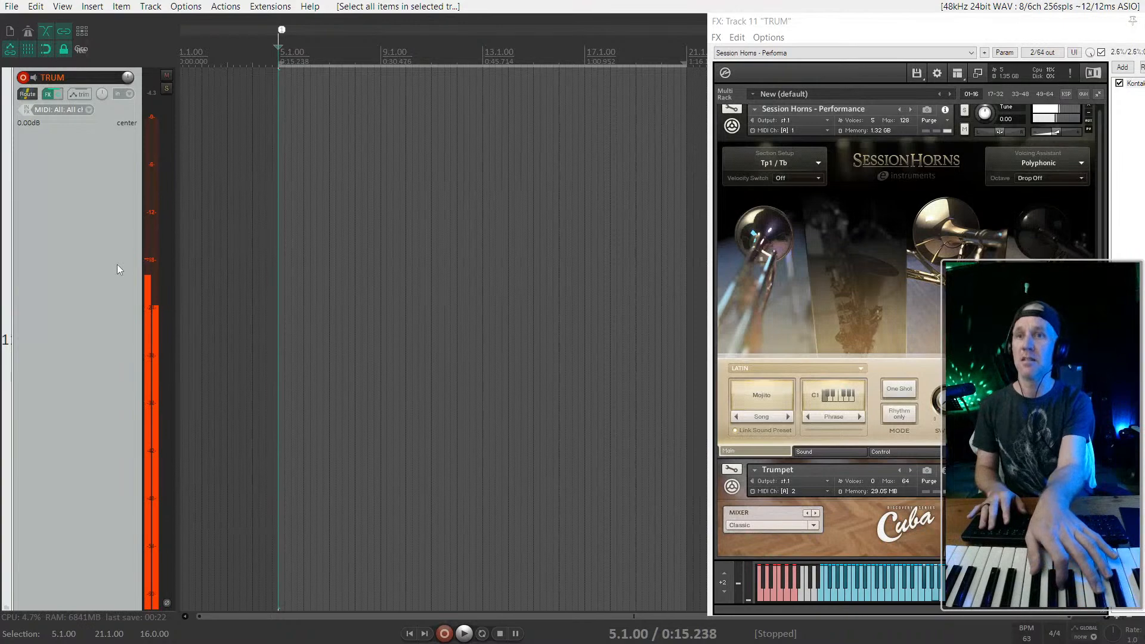
key(space)
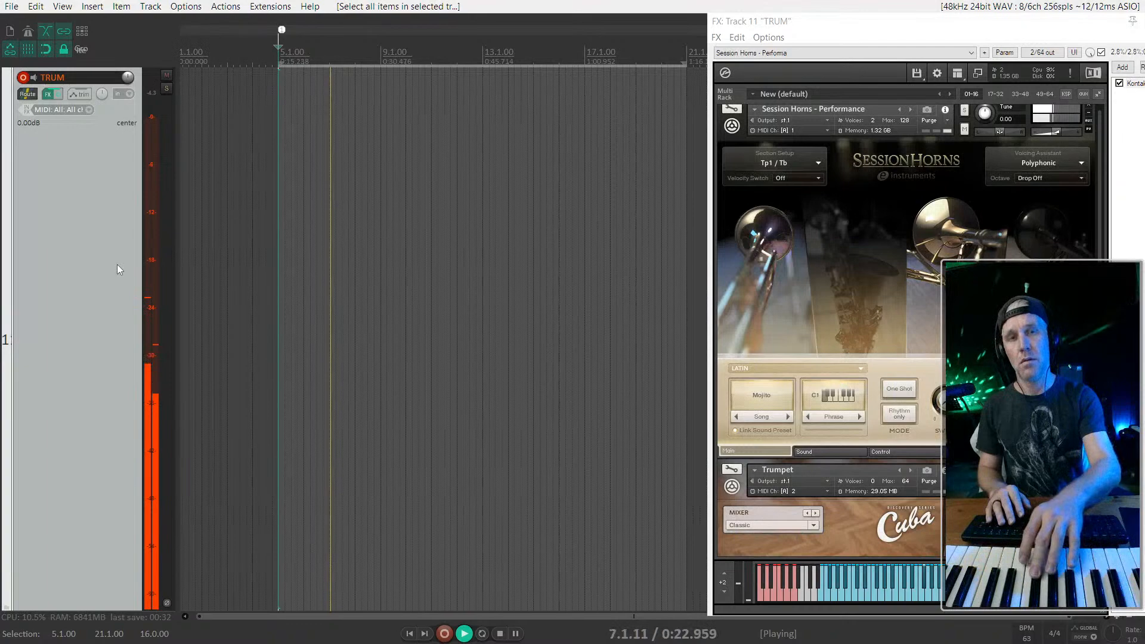
key(space)
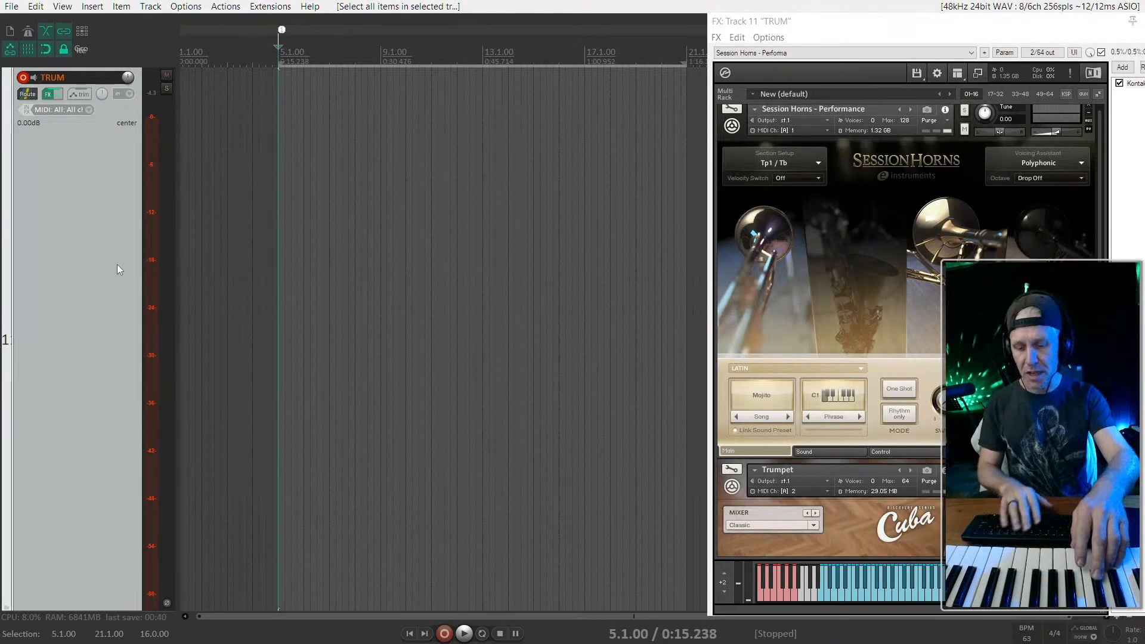
Step: Record the horn melody on the TRUM track from 5.1.00 and trim the item's end to 13.1.00
key(ctrl+r)
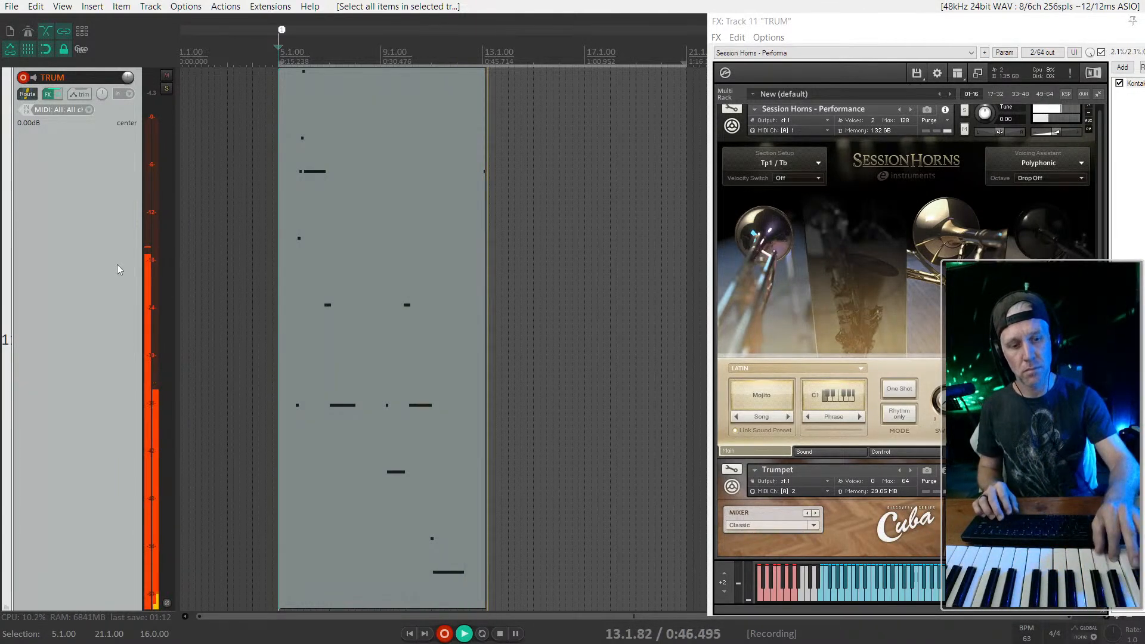
key(space)
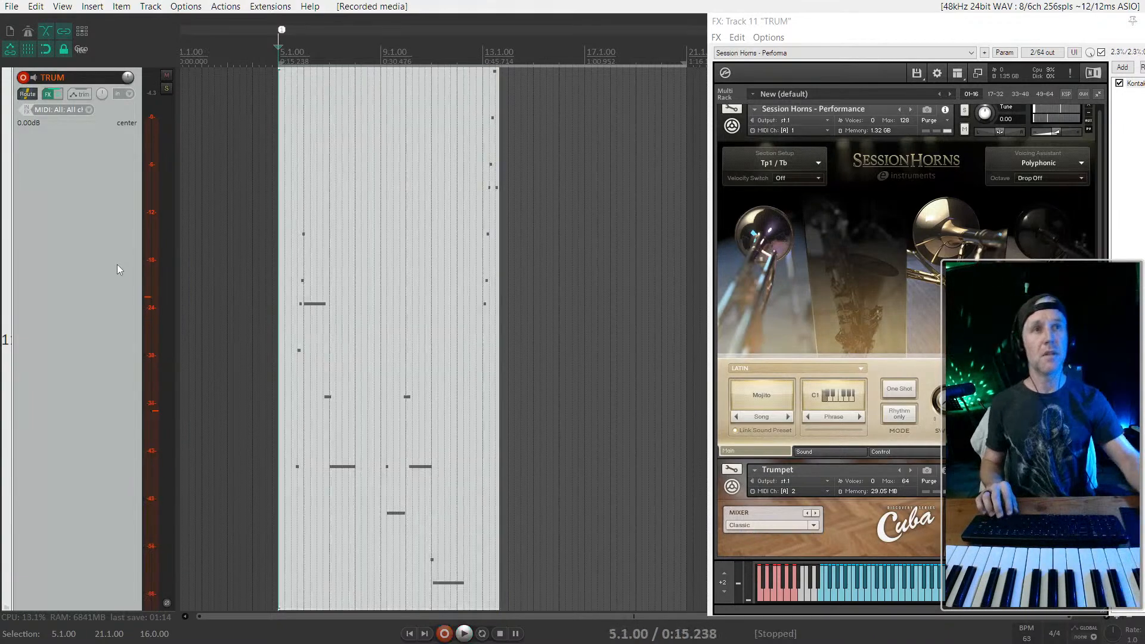
drag(489, 278, 481, 271)
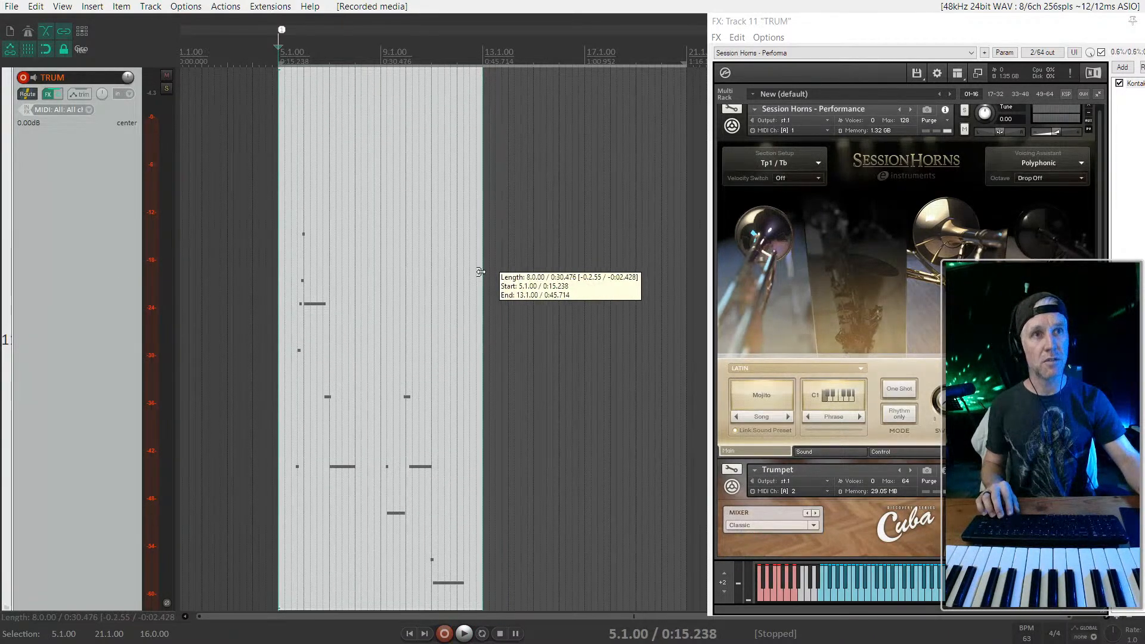
scroll(416, 386, up, 3)
scroll(450, 375, right, 3)
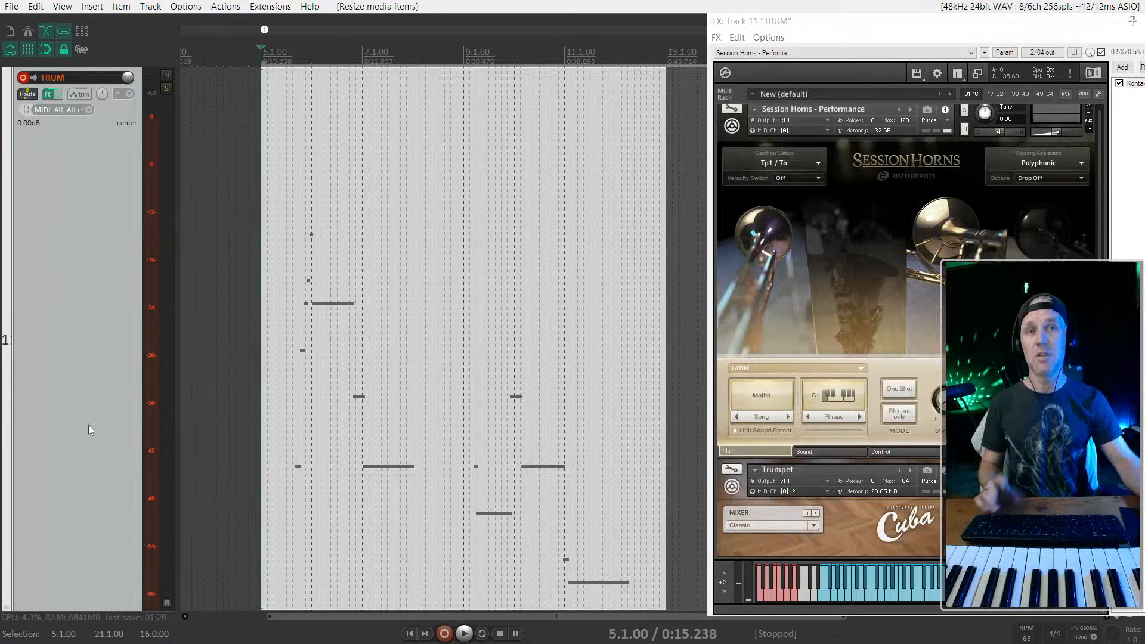
Step: Play back the recorded horn take from 5.1.00 and trim the item's end to 9.1.00
click(309, 376)
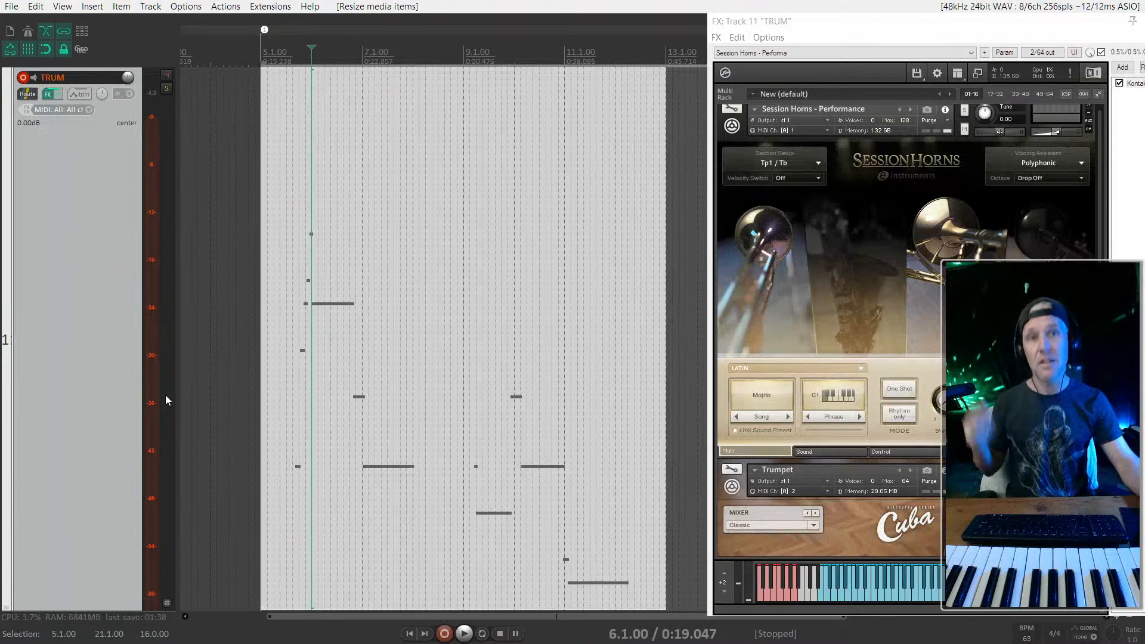
click(263, 372)
scroll(312, 388, up, 2)
scroll(303, 389, down, 1)
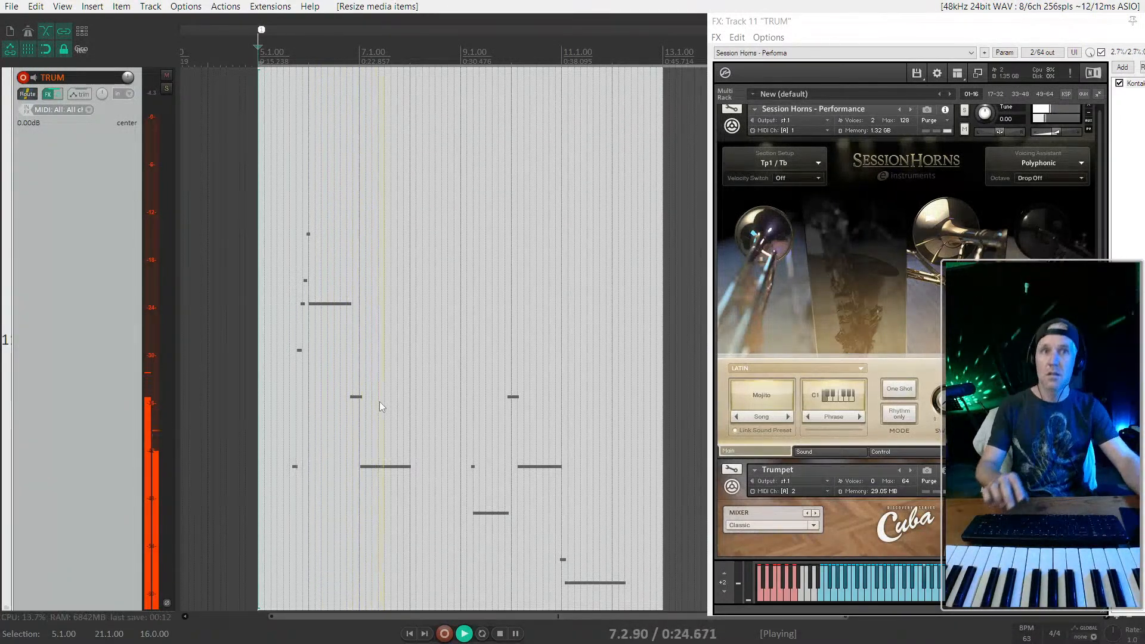
scroll(382, 398, up, 2)
scroll(383, 399, down, 1)
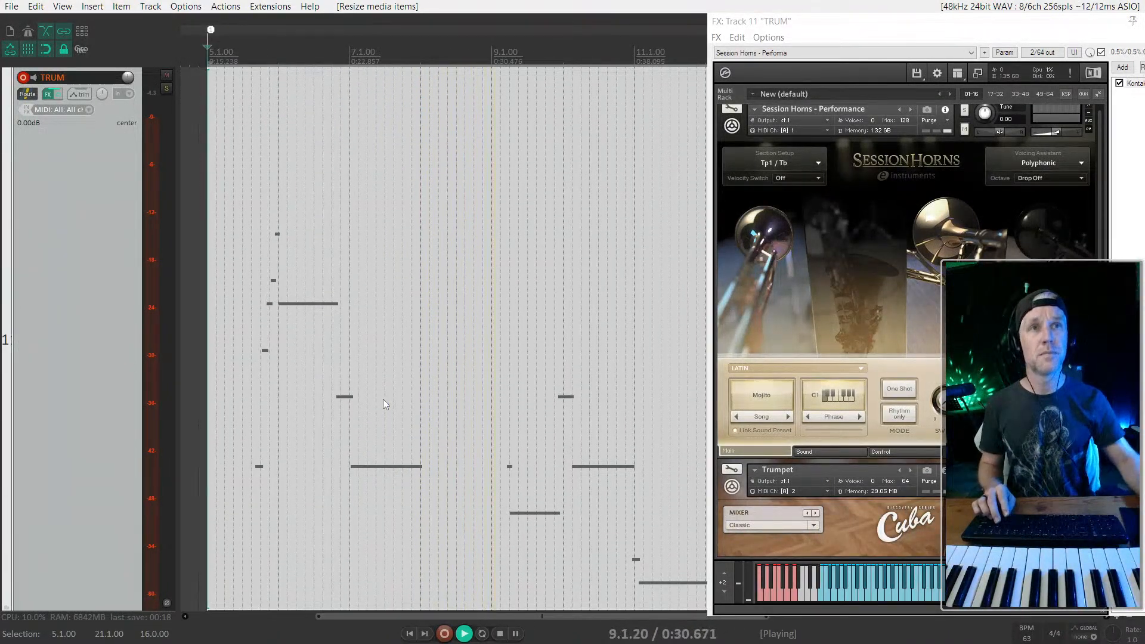
scroll(383, 398, down, 1)
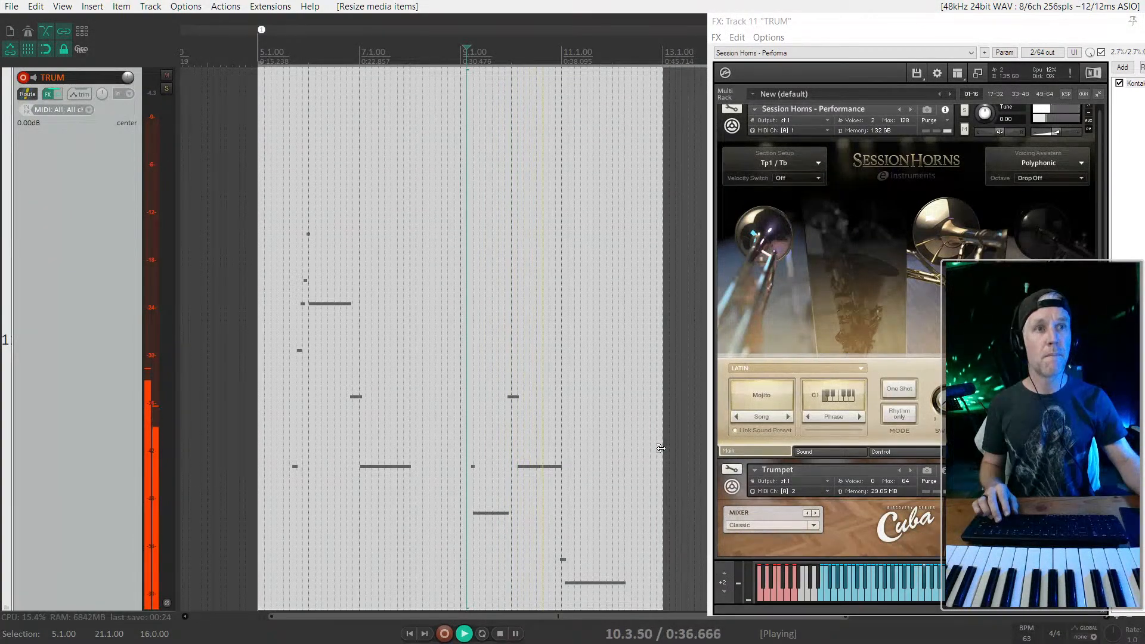
drag(661, 449, 461, 439)
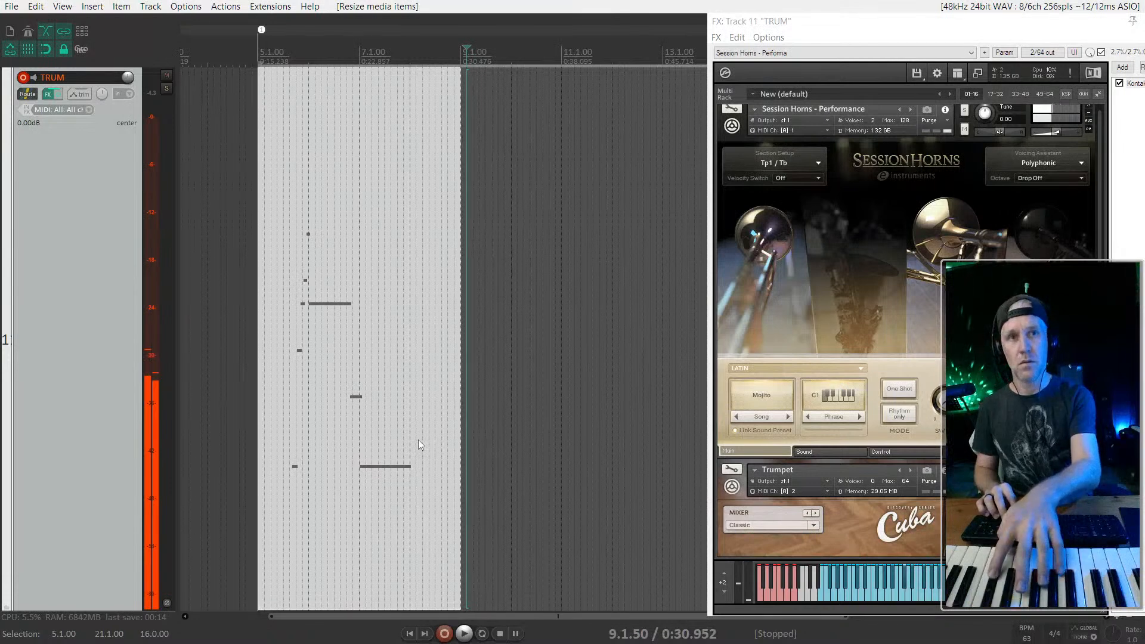
Step: Enable the metronome and move the edit cursor back to 8.3.00 within the horn item
key(space)
key(space)
key(ctrl+Left)
key(ctrl+Left)
key(ctrl+Left)
key(ctrl+Left)
key(ctrl+Left)
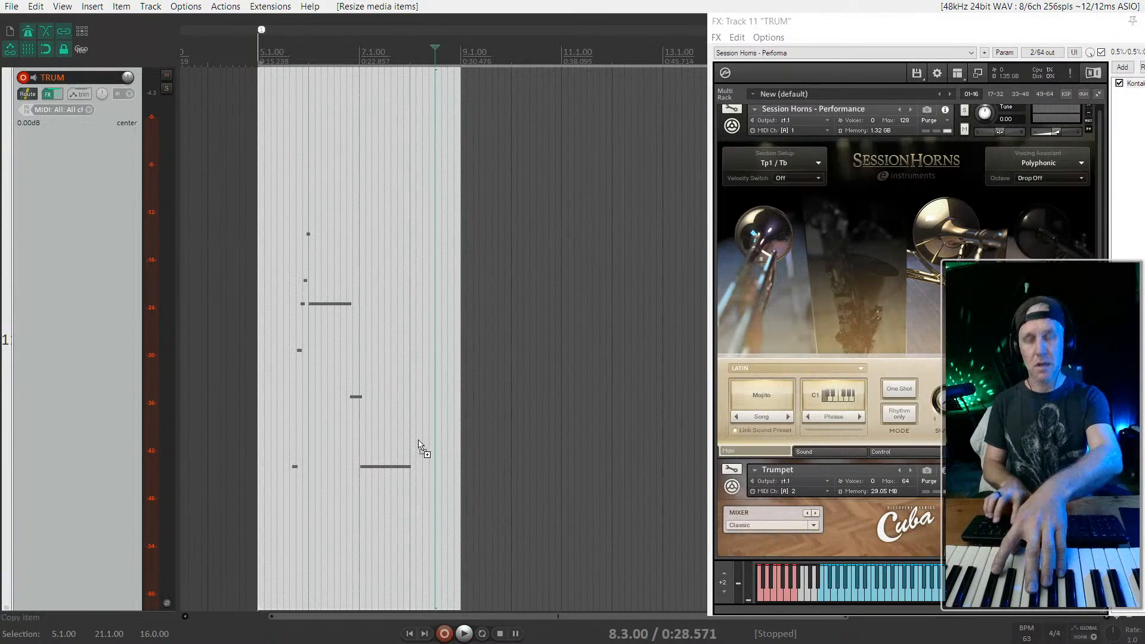
Step: Try several takes of the second horn phrase on the TRUM track from 8.3.00, undoing each one
key(ctrl+r)
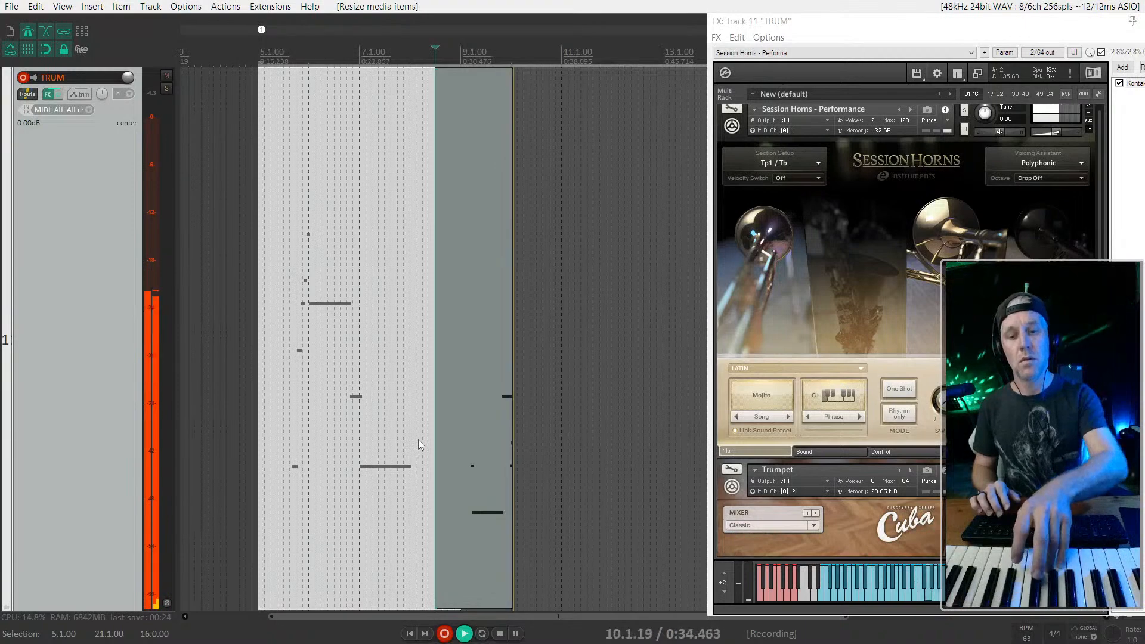
key(space)
key(ctrl+z)
key(ctrl+r)
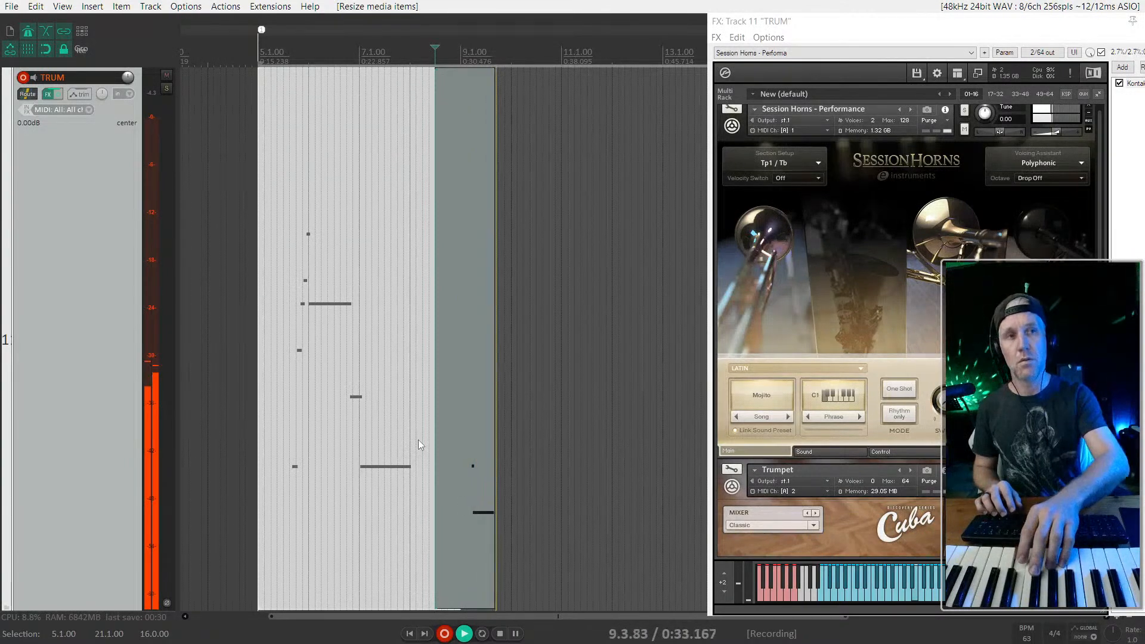
key(space)
key(ctrl+z)
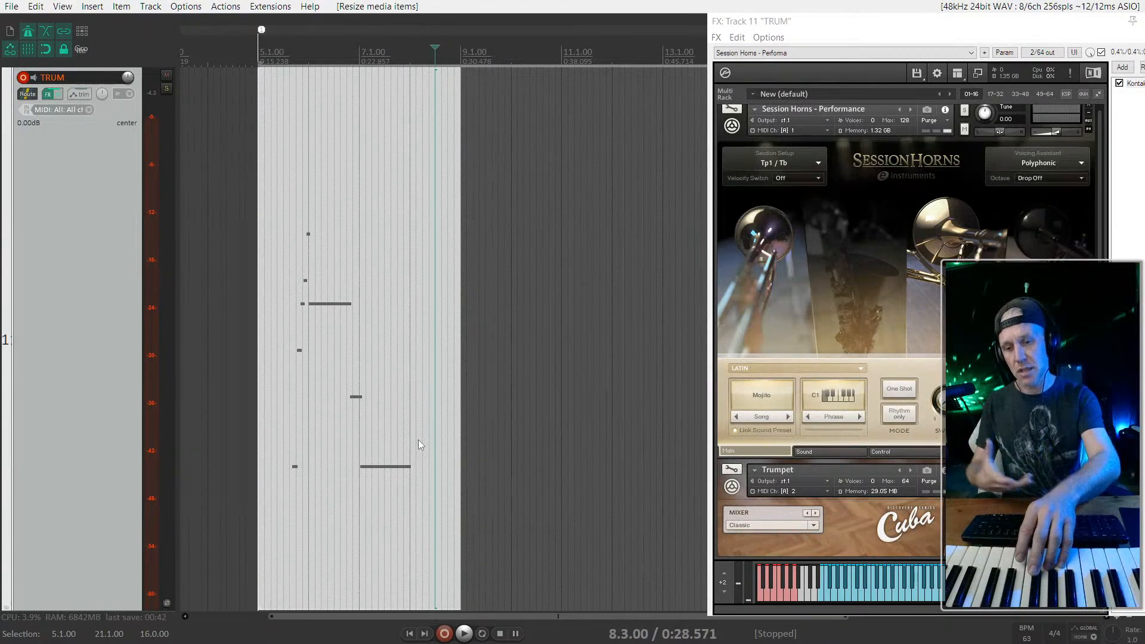
key(ctrl+r)
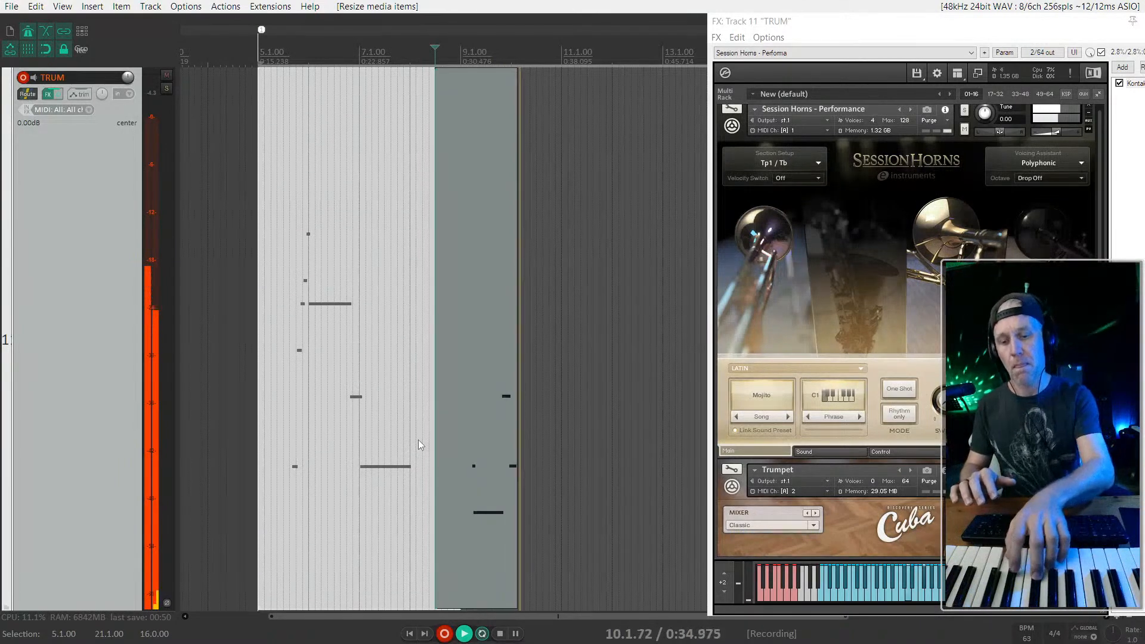
key(space)
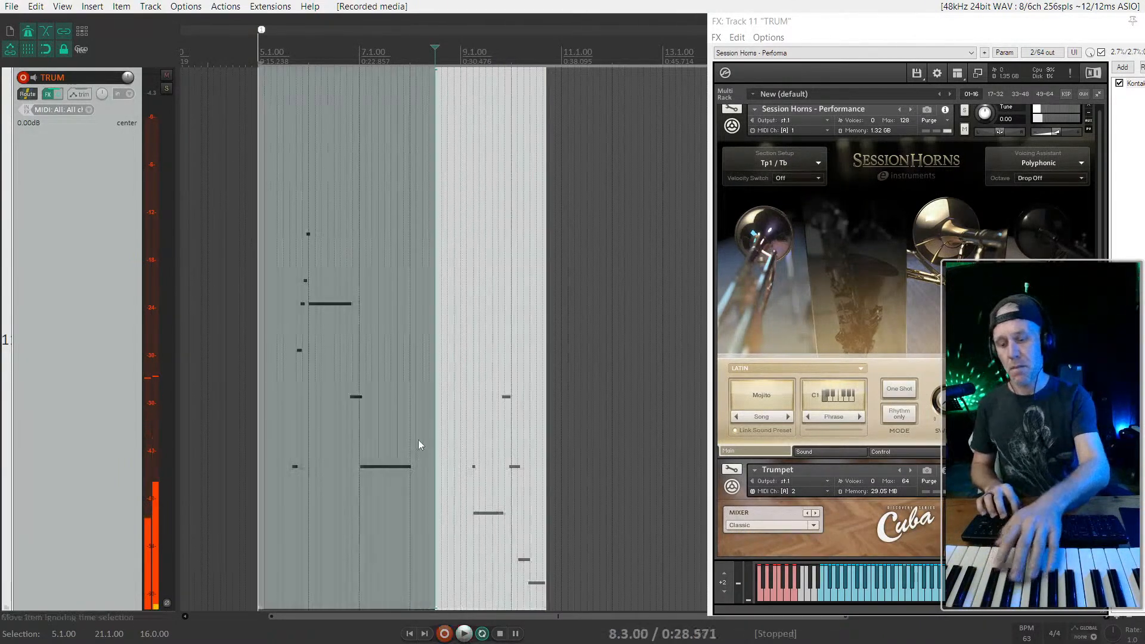
key(ctrl+z)
Step: Record the second horn phrase on the TRUM track from 8.3.00 to just past 11.1.00
key(ctrl+r)
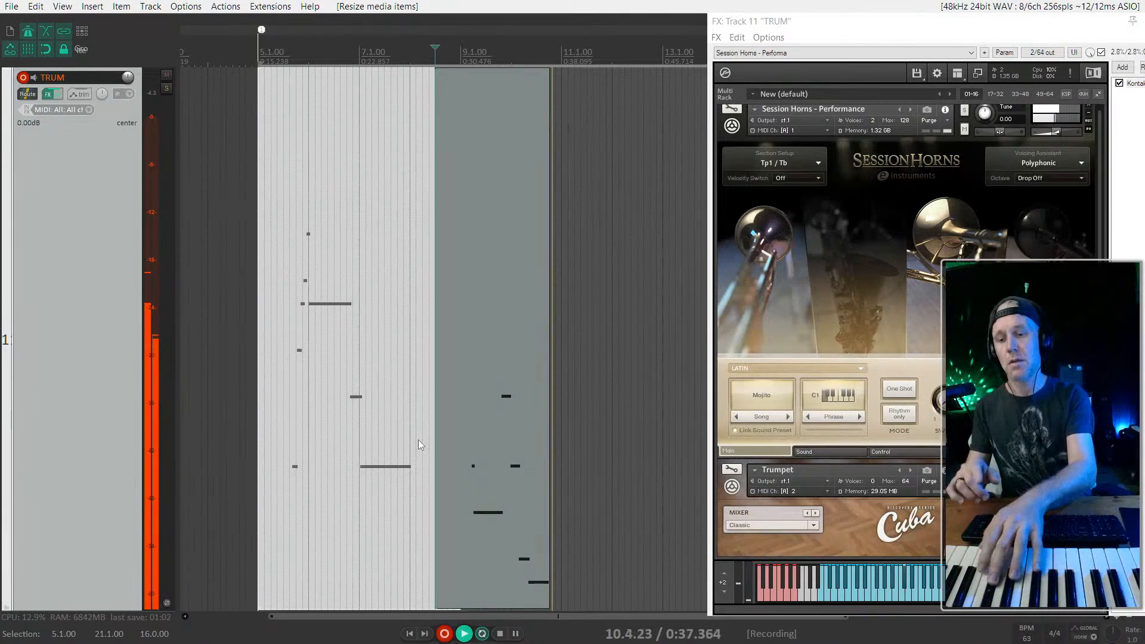
key(space)
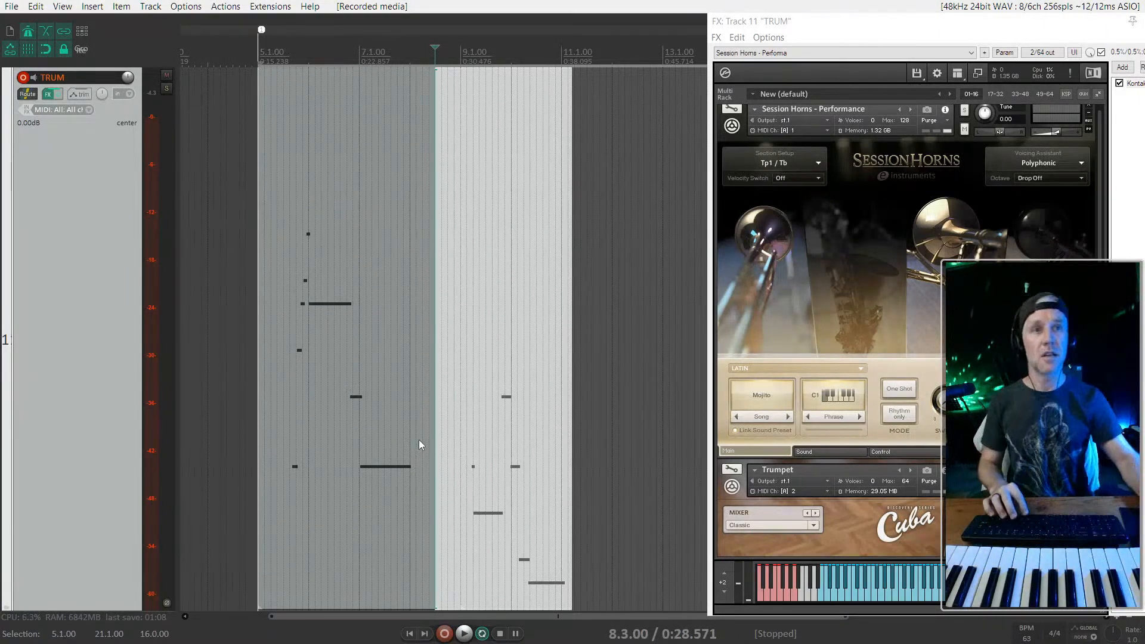
scroll(510, 365, down, 2)
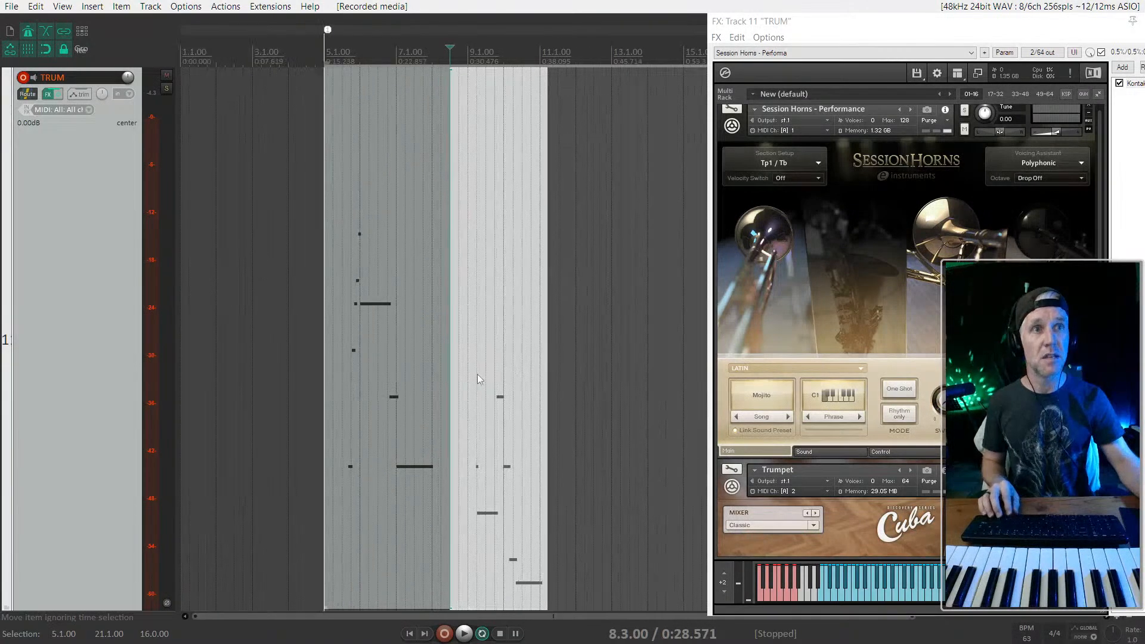
Step: Play back both horn takes and show their notes in the inline MIDI editor on the TRUM track
click(344, 375)
key(space)
scroll(442, 399, up, 3)
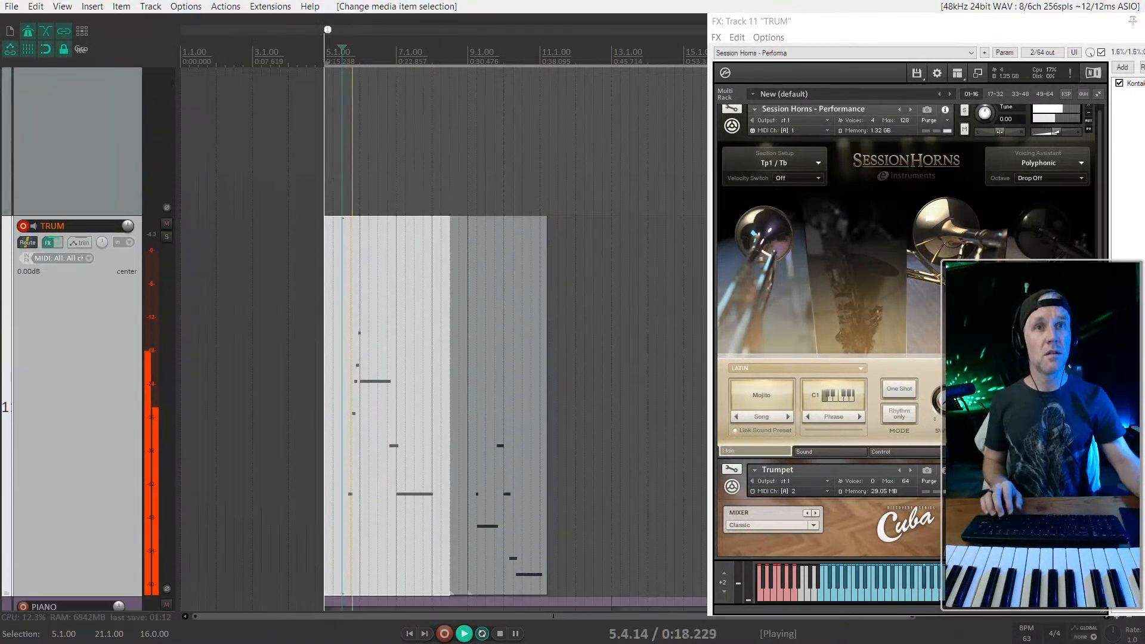
scroll(88, 431, up, 5)
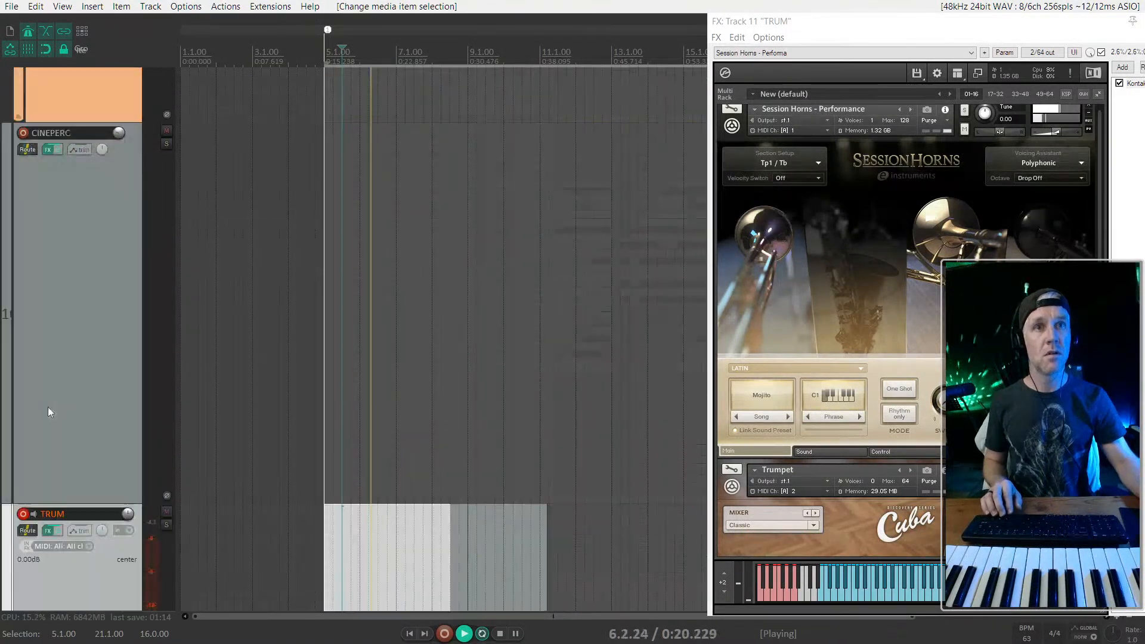
scroll(66, 426, down, 5)
key(e)
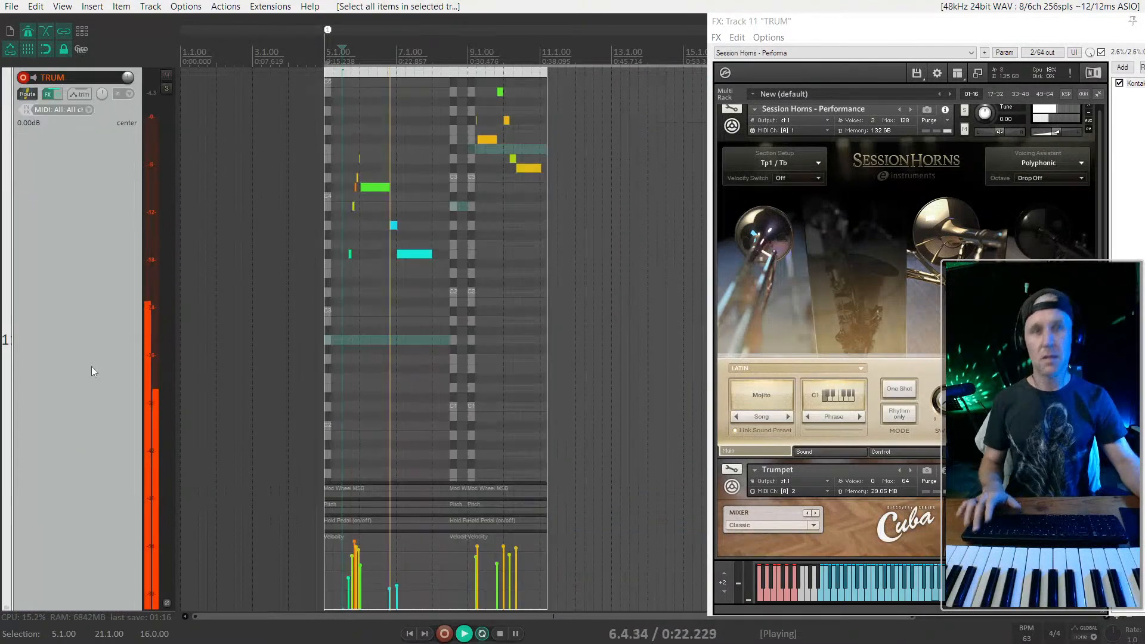
scroll(383, 352, up, 3)
key(space)
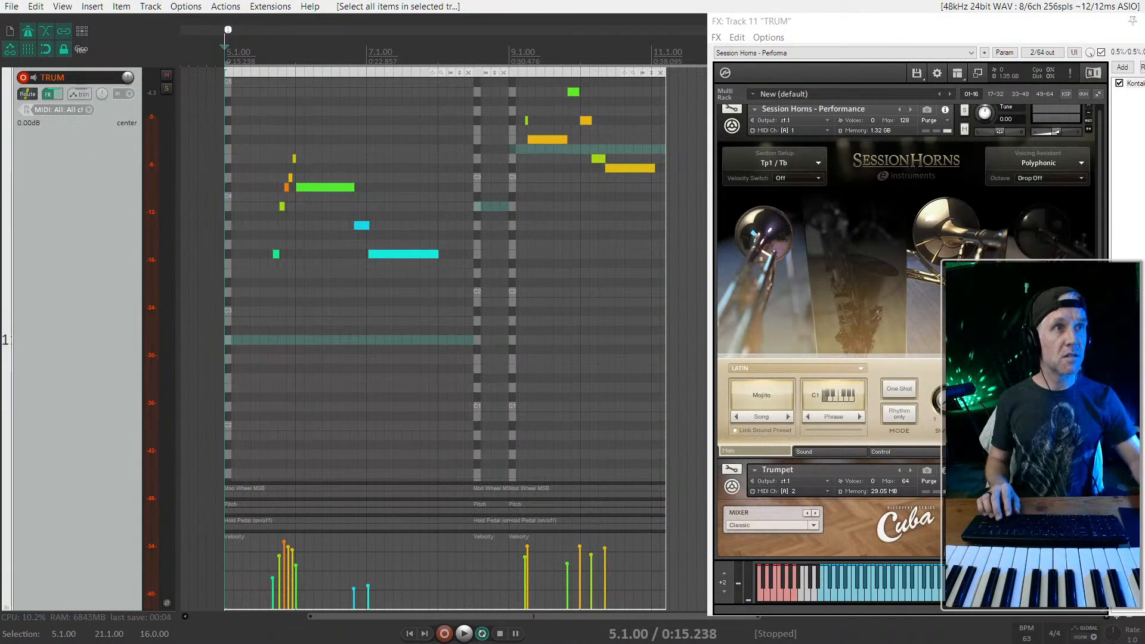
Step: Glue the two horn items on the TRUM track into a single item and turn repeat off
click(806, 167)
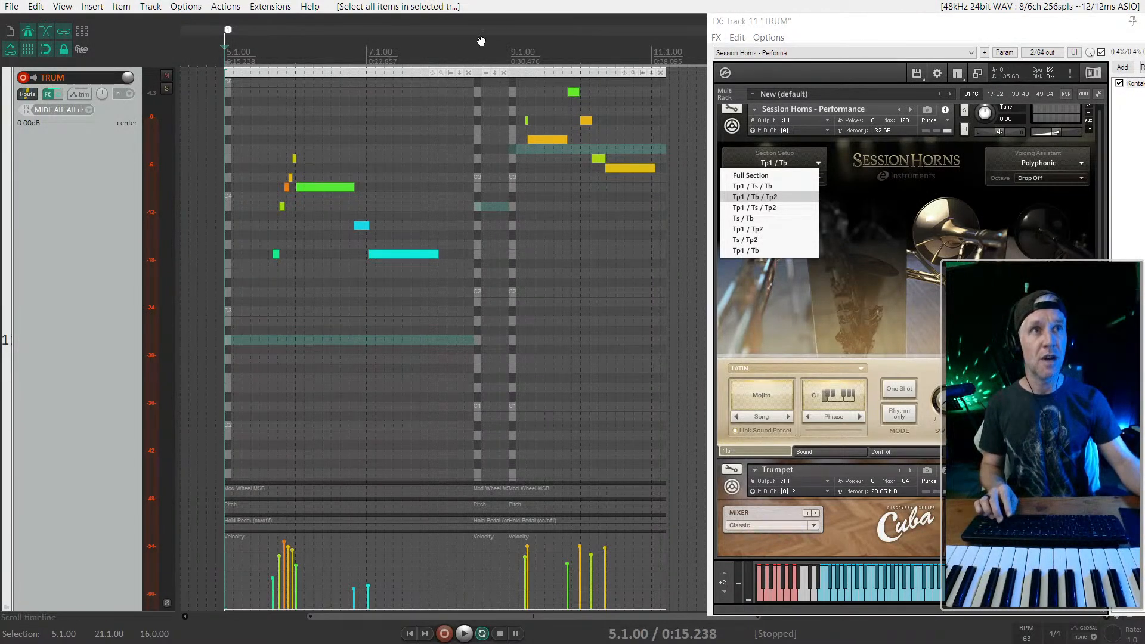
click(534, 75)
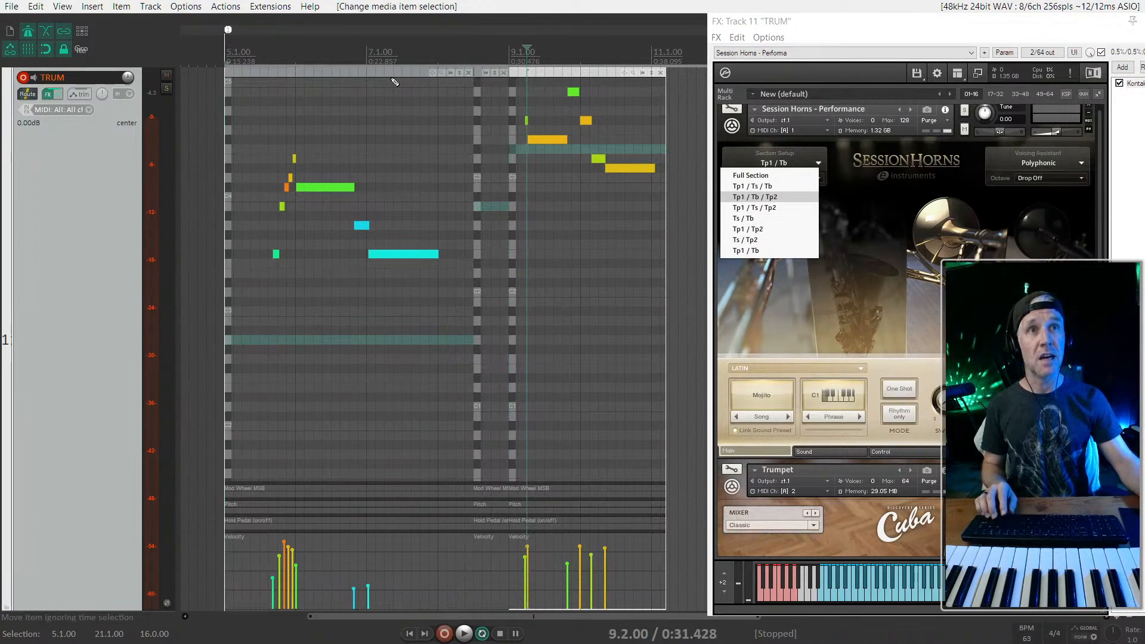
key(ctrl+g)
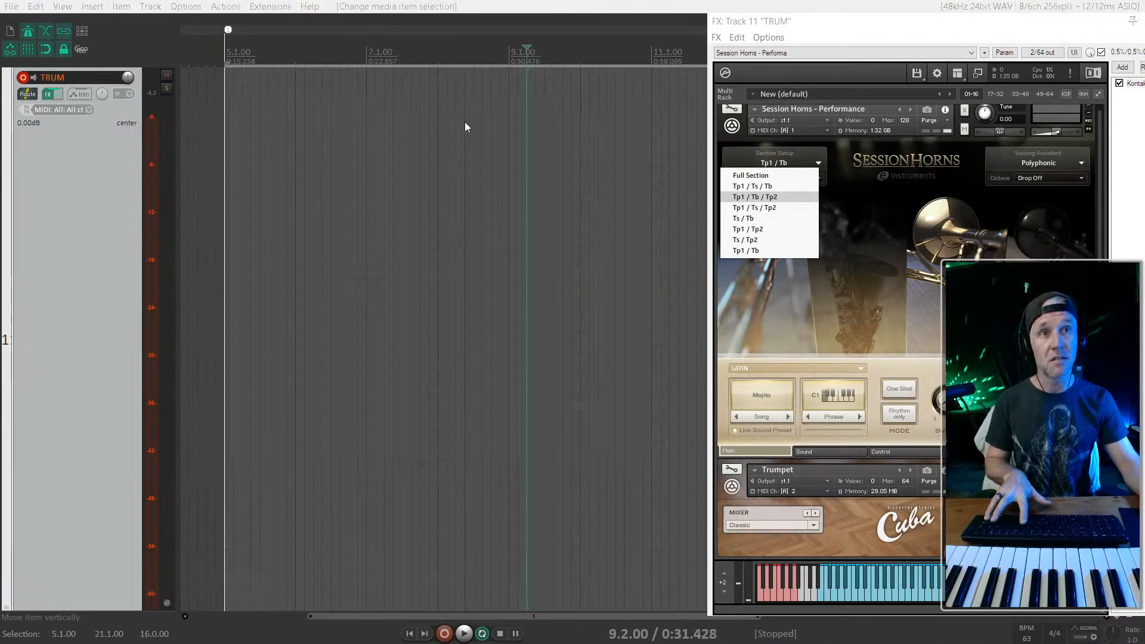
click(481, 272)
key(r)
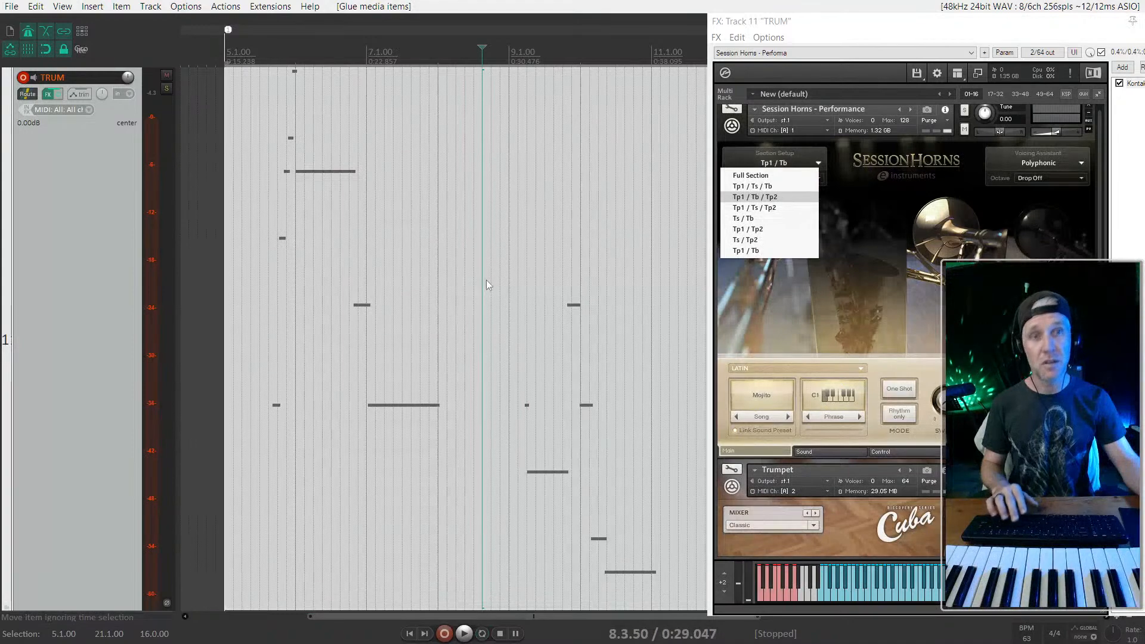
Step: Open the glued horn item on the TRUM track in the inline MIDI editor and centre its notes
double_click(484, 285)
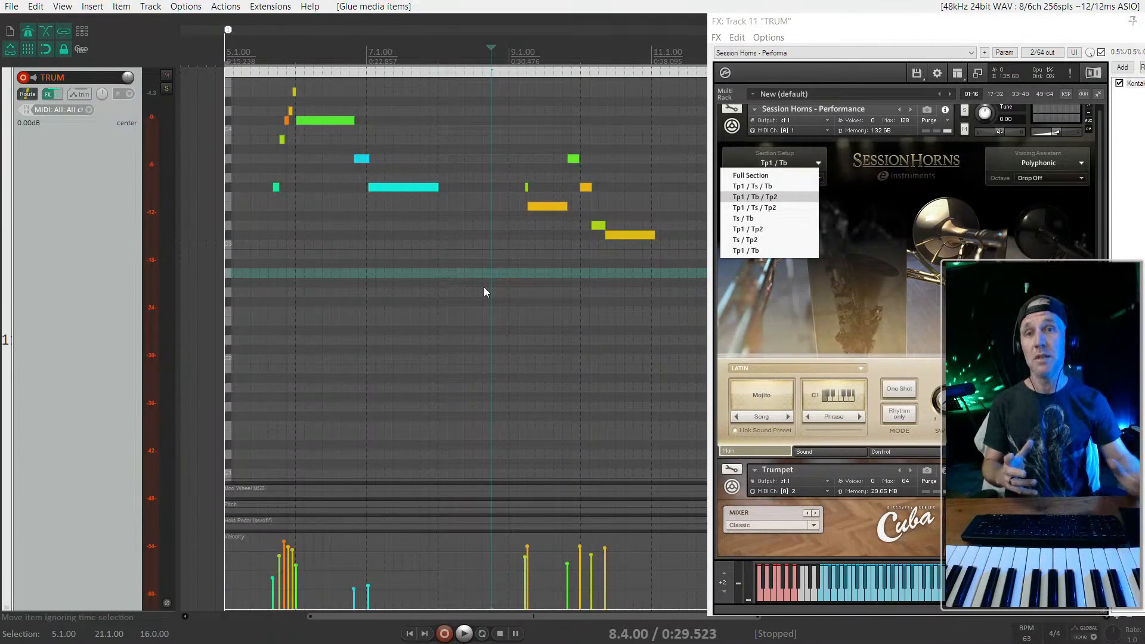
scroll(506, 286, up, 1)
scroll(506, 286, down, 1)
scroll(304, 299, up, 1)
scroll(304, 298, down, 1)
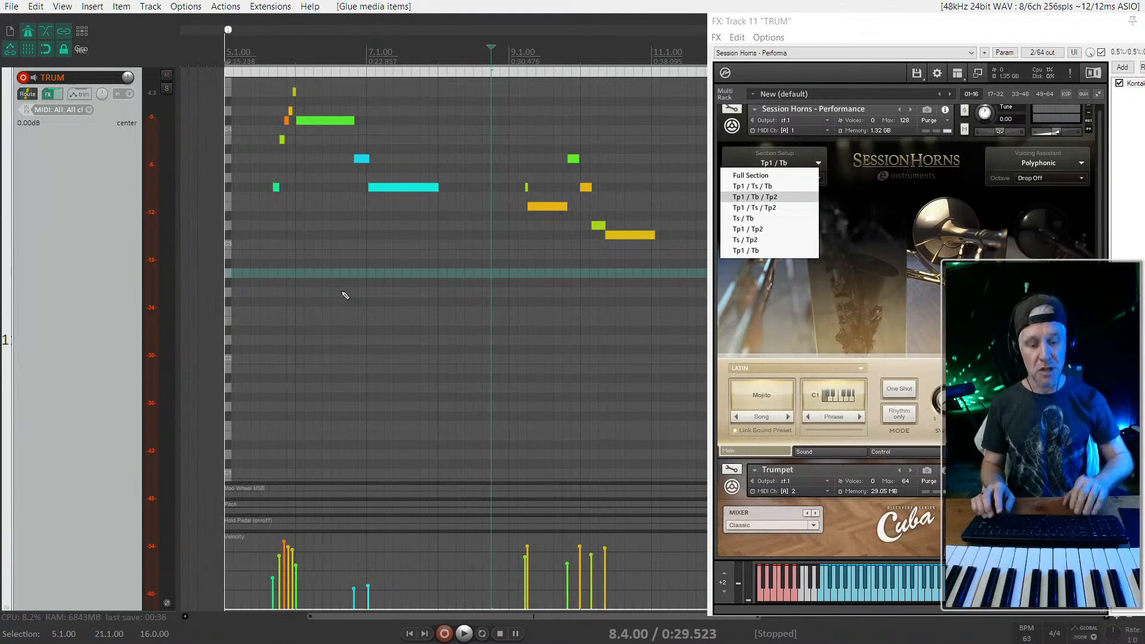
scroll(345, 295, up, 3)
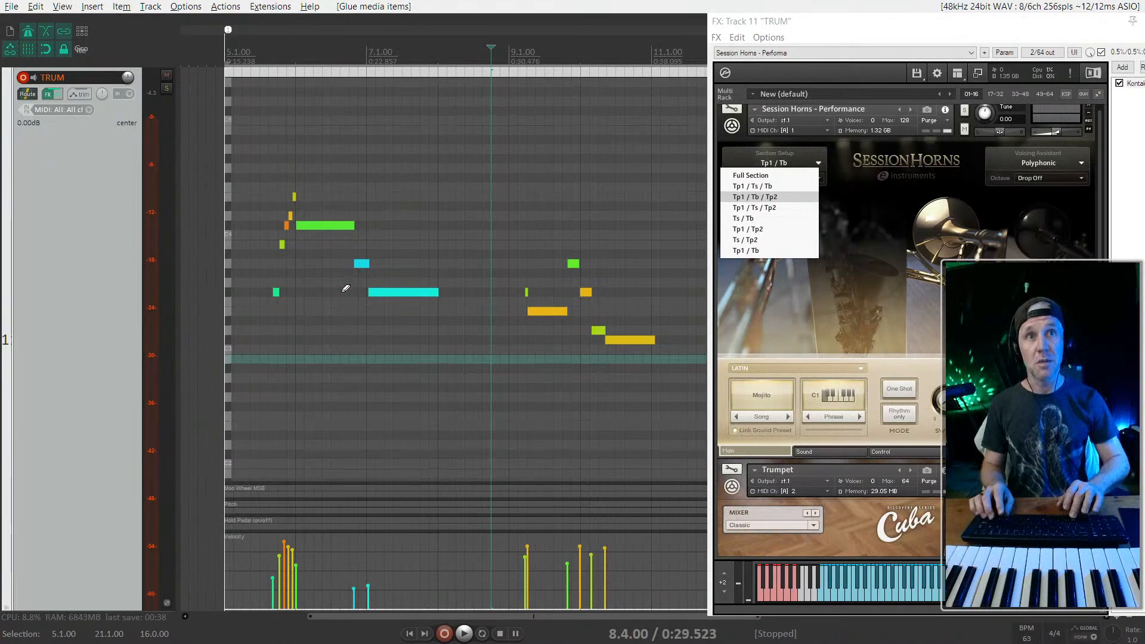
scroll(345, 292, up, 2)
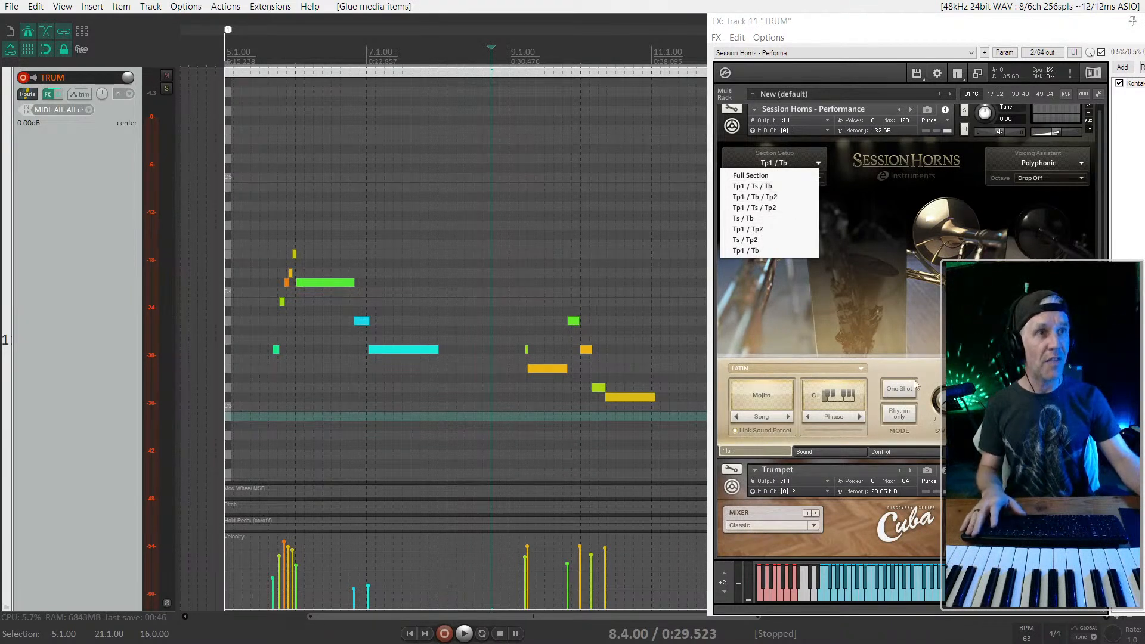
Step: Set the Session Horns section setup to Ts / Tb and play the start of the horn melody from 5.1.00
click(887, 351)
click(795, 167)
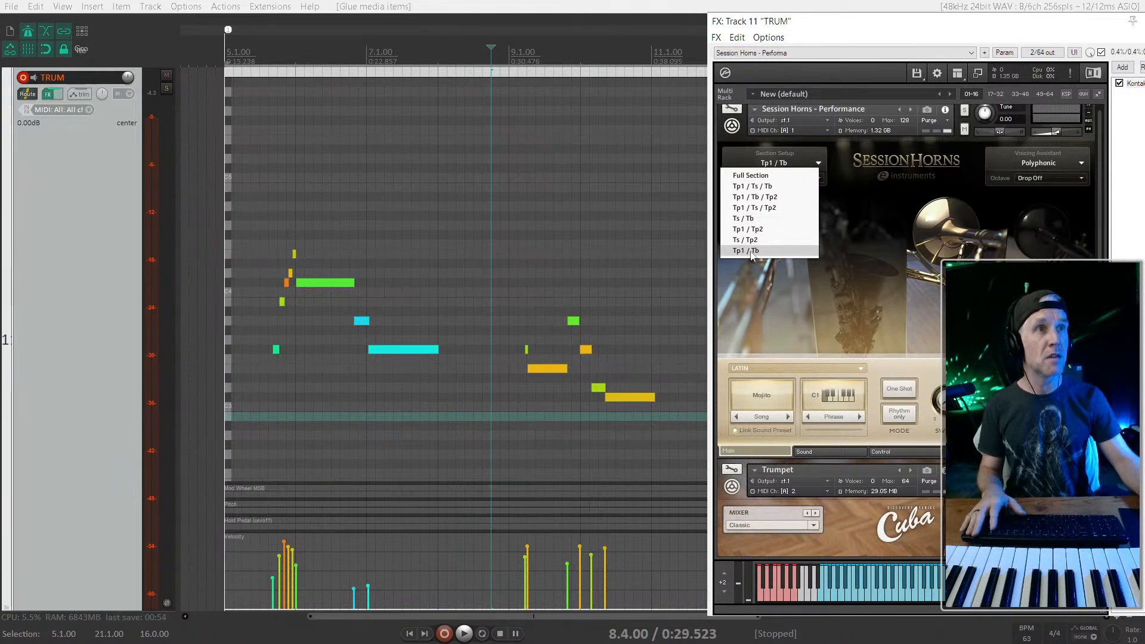
click(754, 219)
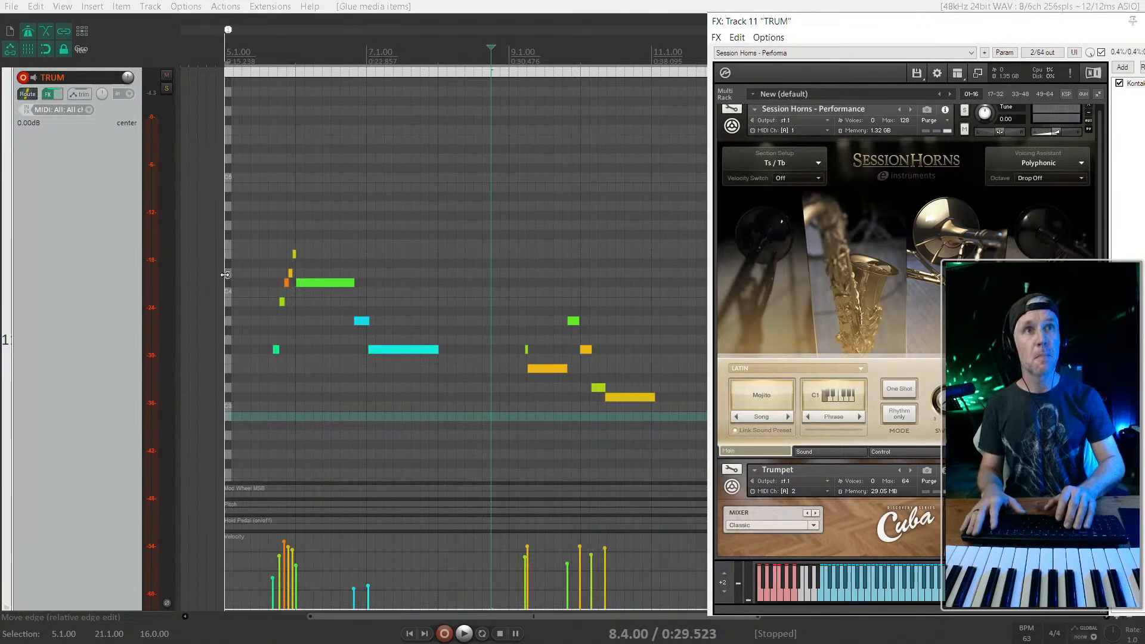
key(Home)
key(space)
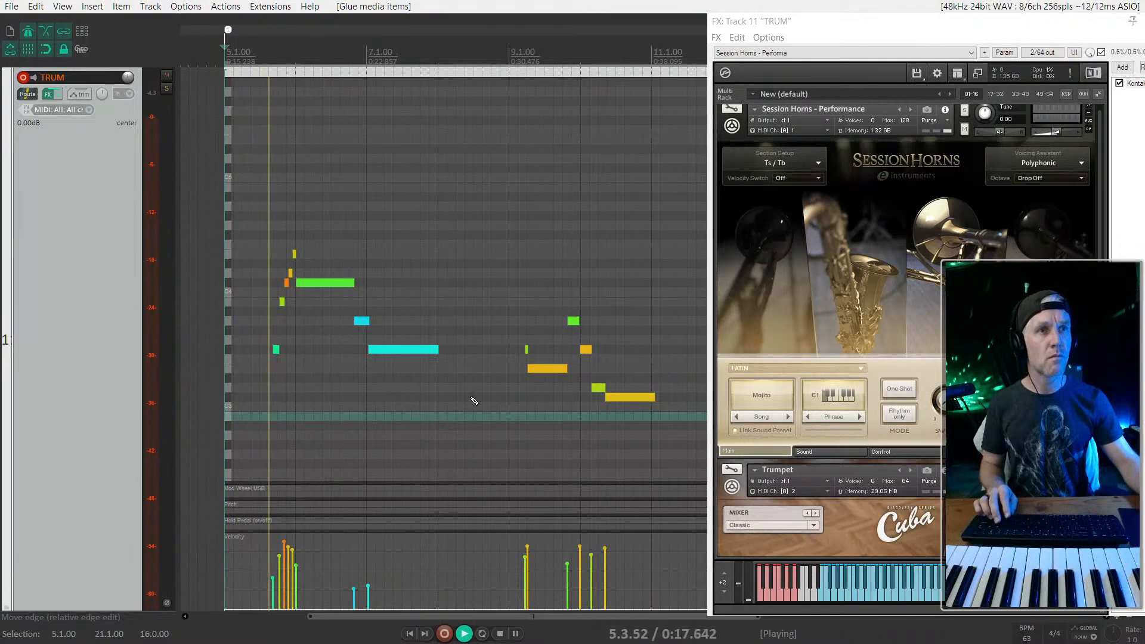
scroll(332, 379, up, 2)
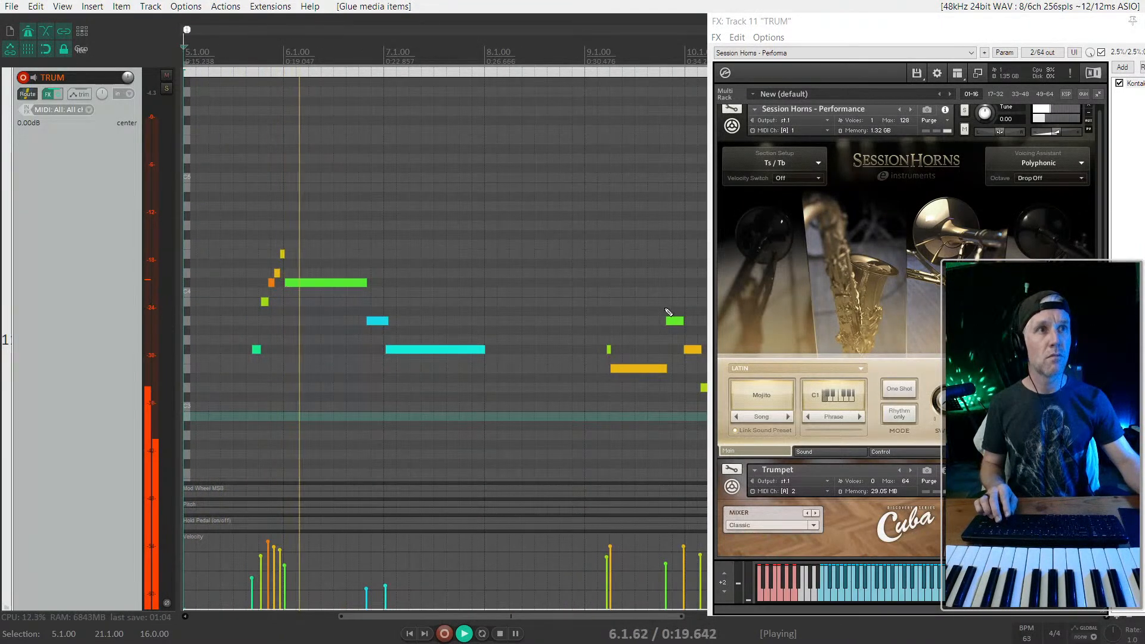
click(799, 162)
click(511, 206)
key(space)
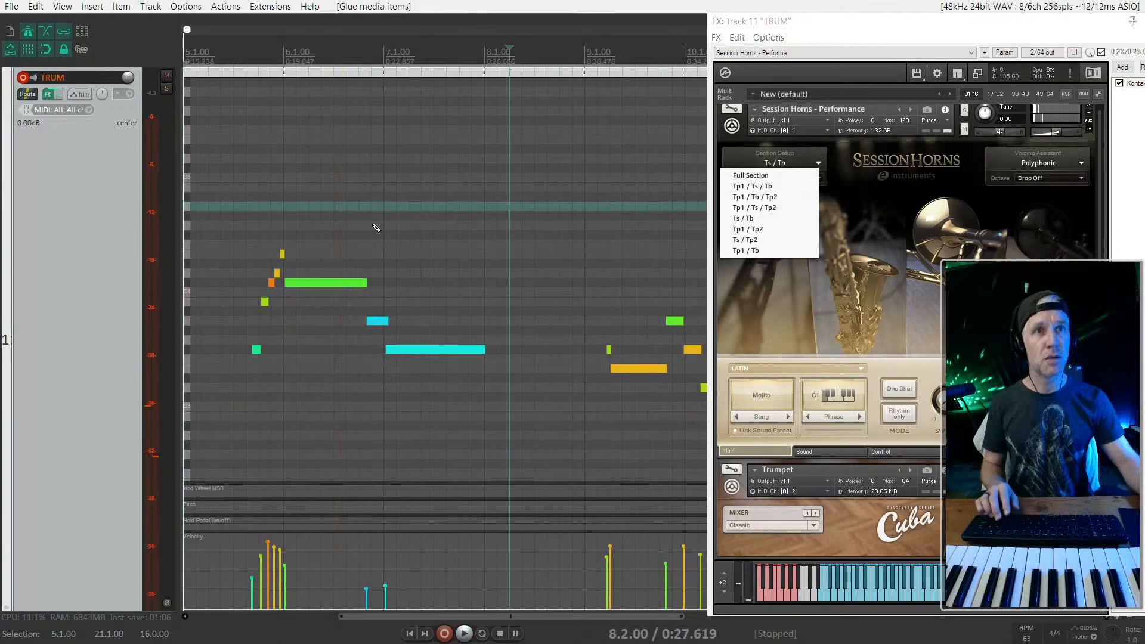
Step: Select all notes of the horn melody and transpose them down one octave (12 semitones)
scroll(376, 228, down, 2)
key(ctrl+a)
scroll(380, 219, down, 1)
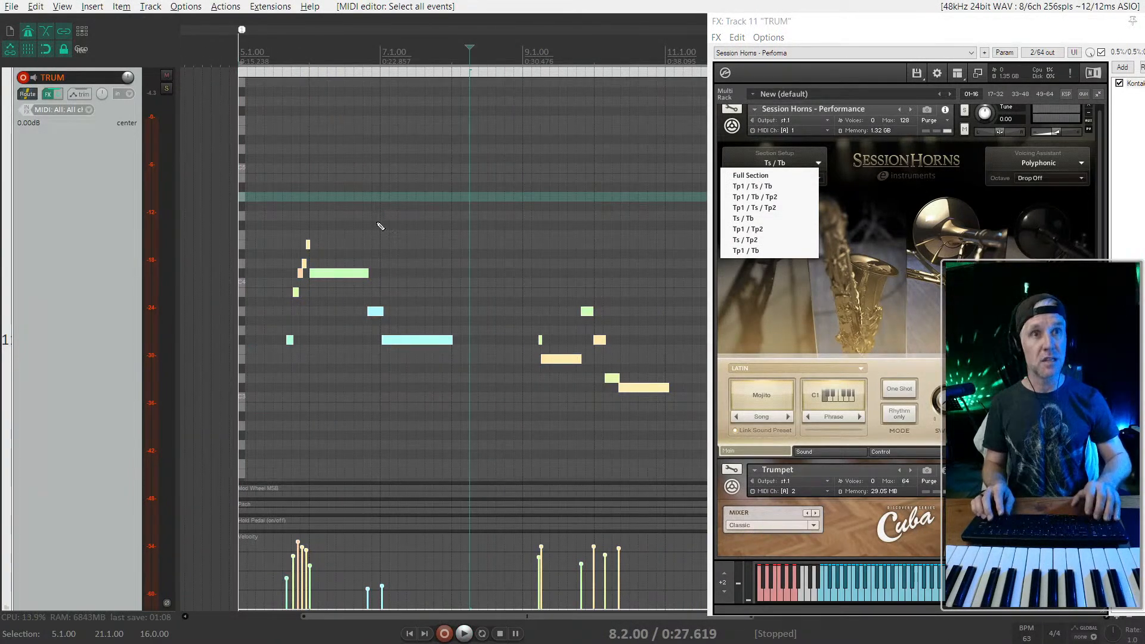
scroll(380, 227, down, 1)
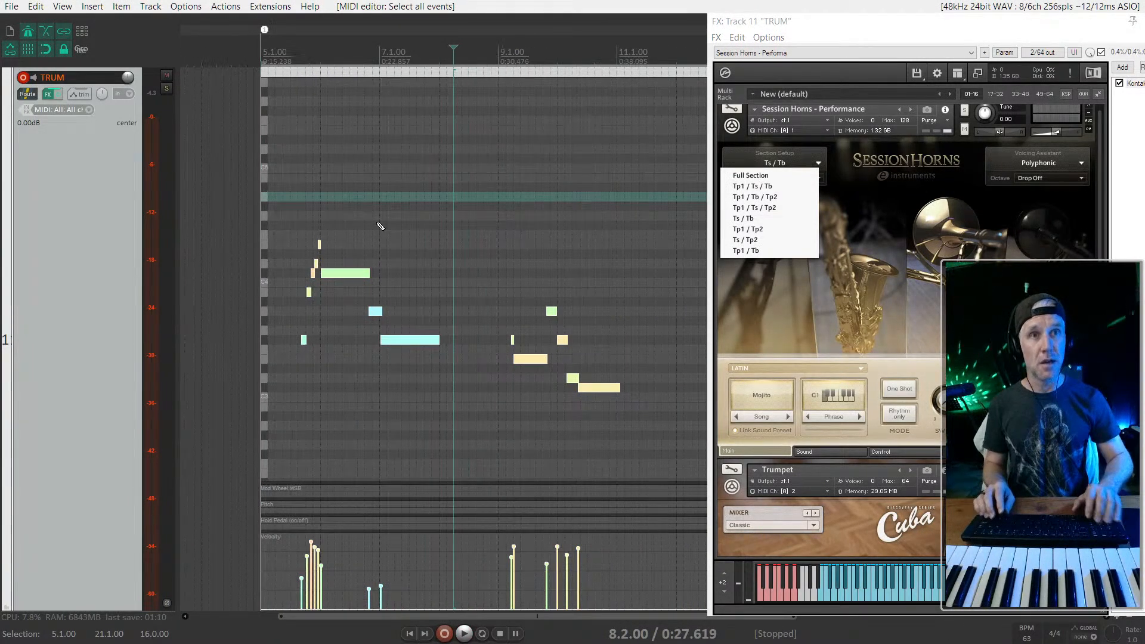
scroll(381, 226, down, 1)
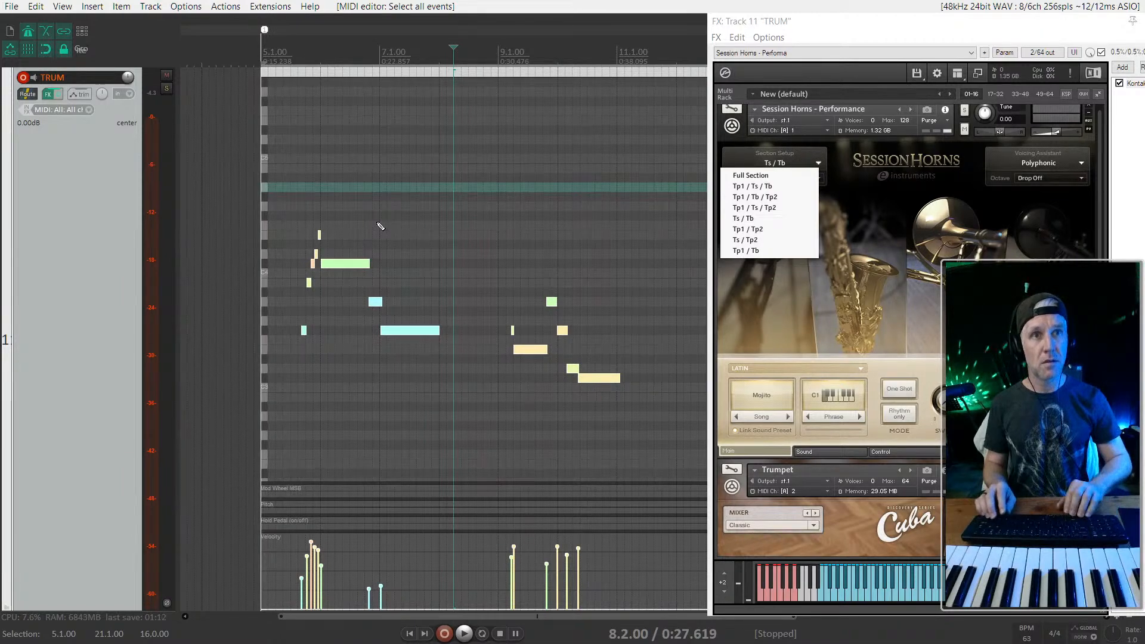
key(Down)
key(Down)
key(Down)
scroll(379, 227, down, 1)
key(Down)
key(Down)
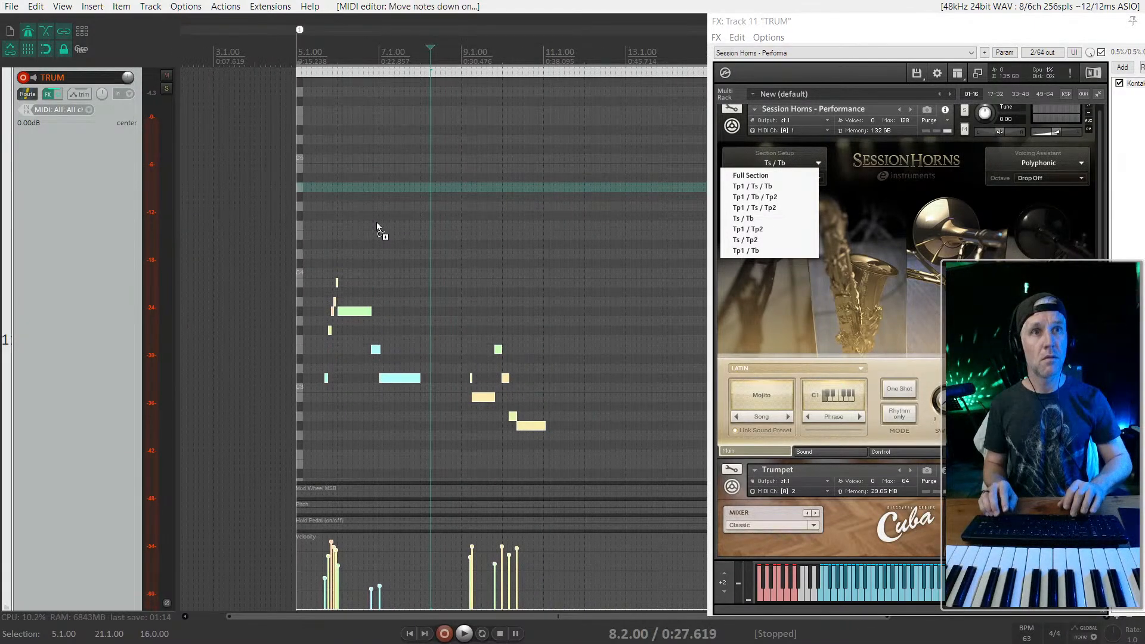
key(Down)
key(Down)
key(Down)
key(Home)
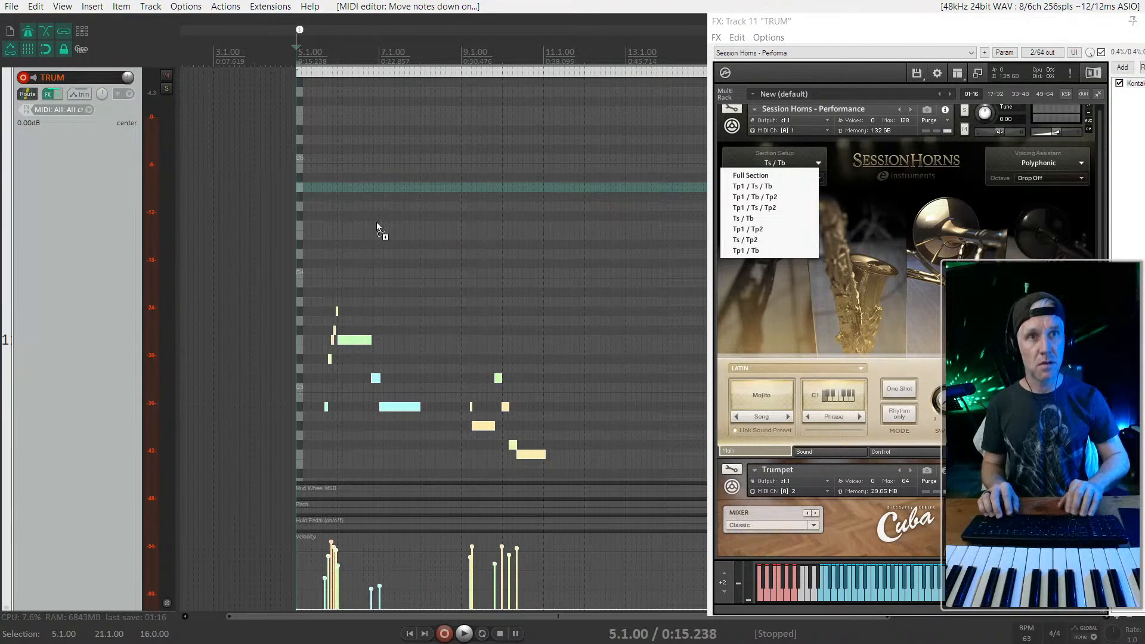
key(Down)
key(Down)
key(Down)
key(Down)
Step: Play back the transposed horn melody on the TRUM track from 5.1.00
key(space)
scroll(379, 238, up, 1)
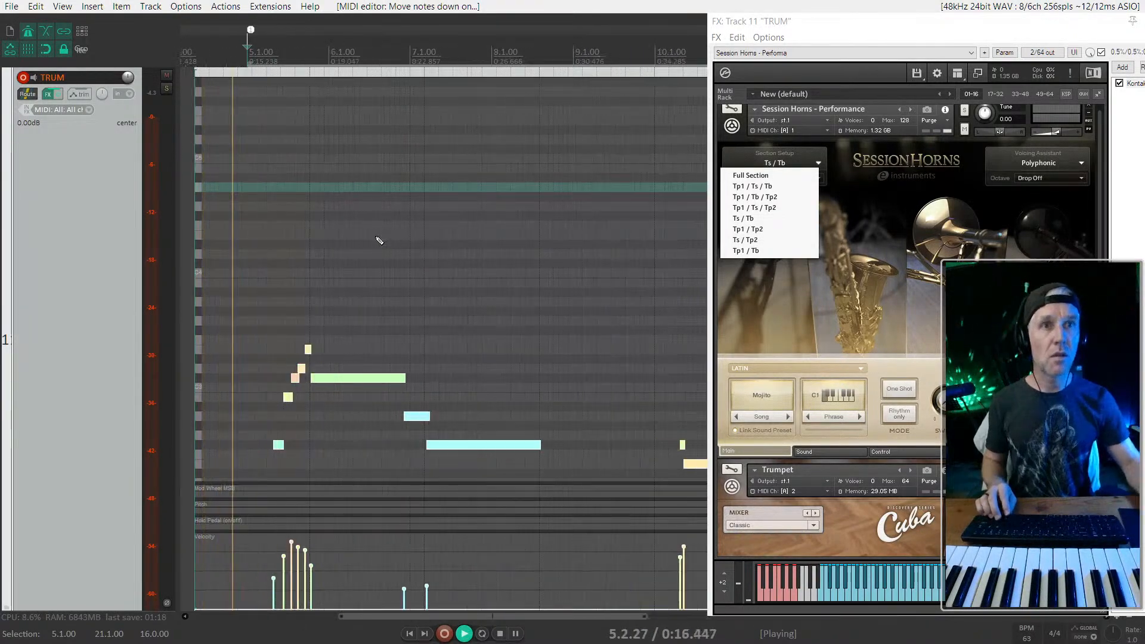
scroll(379, 240, up, 1)
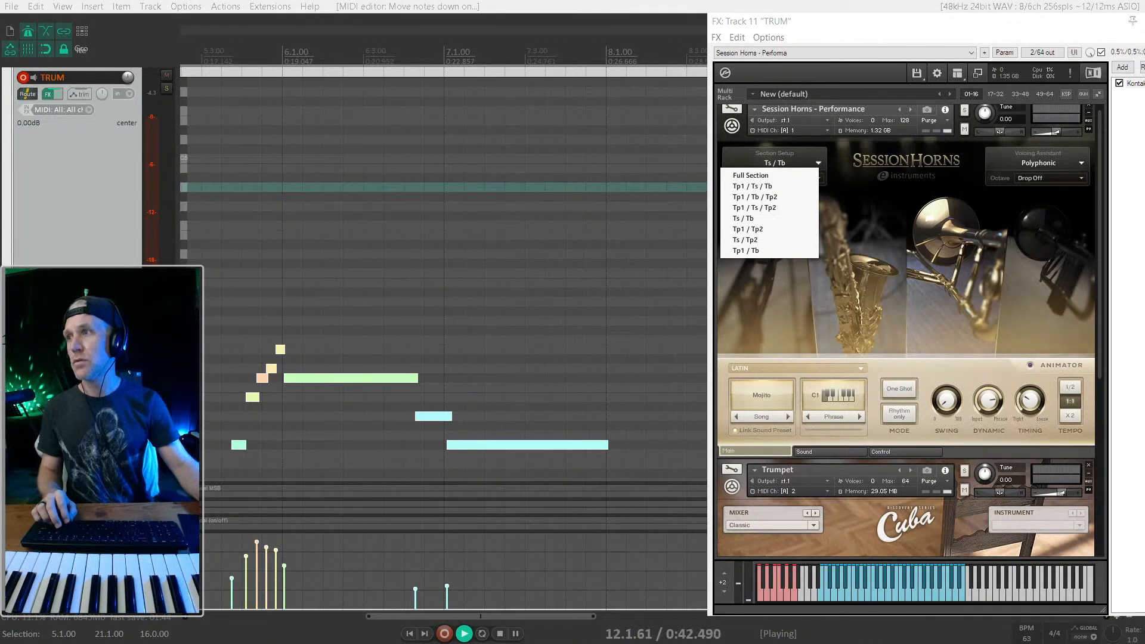
scroll(575, 176, down, 4)
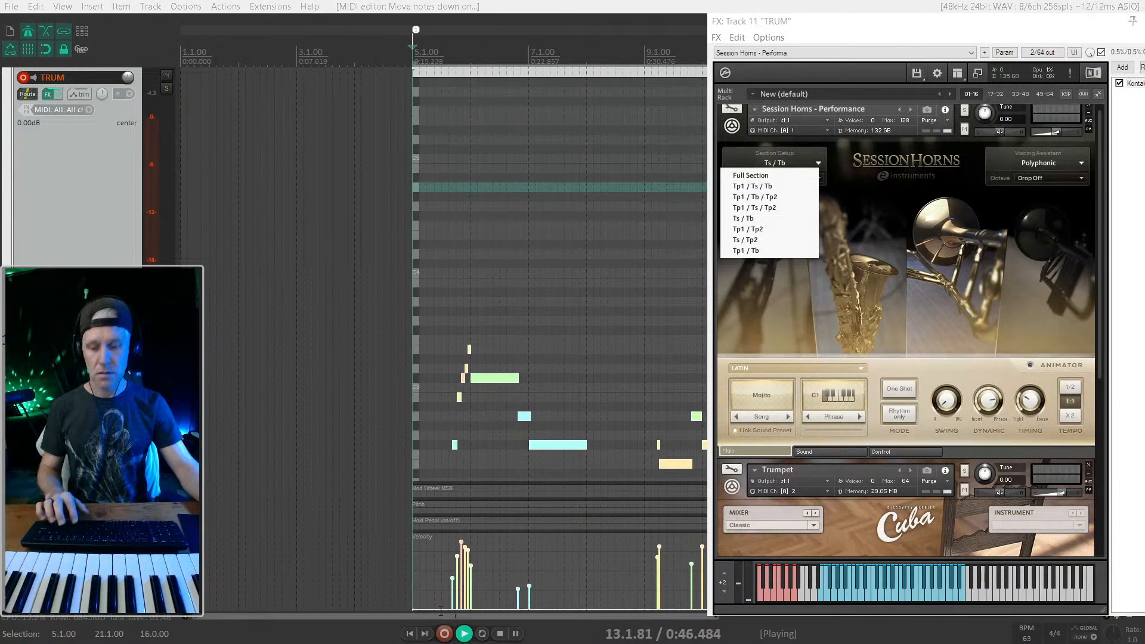
key(space)
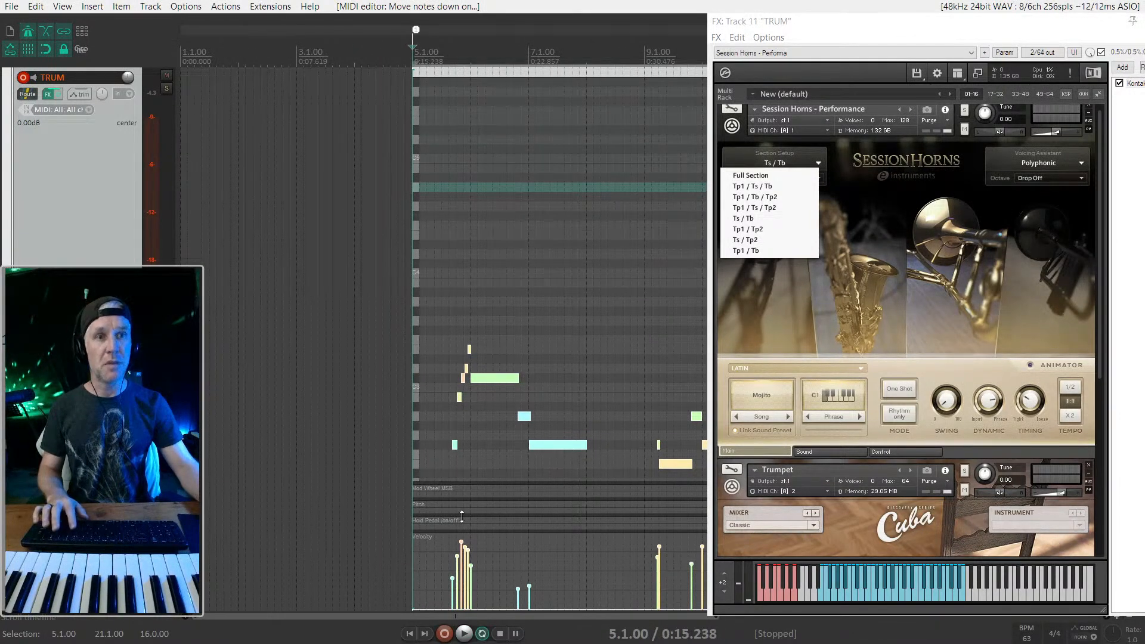
Step: Restart playback from 5.1.00 and set the Session Horns section setup to Tp1 / Ts / Tb
key(space)
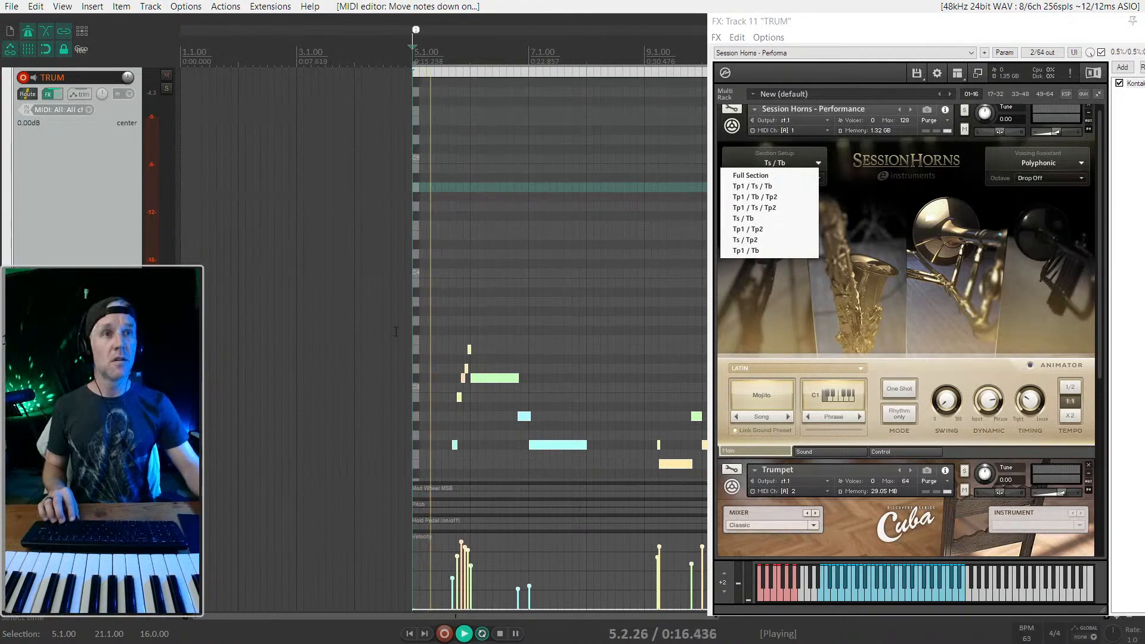
click(774, 175)
click(775, 166)
click(769, 185)
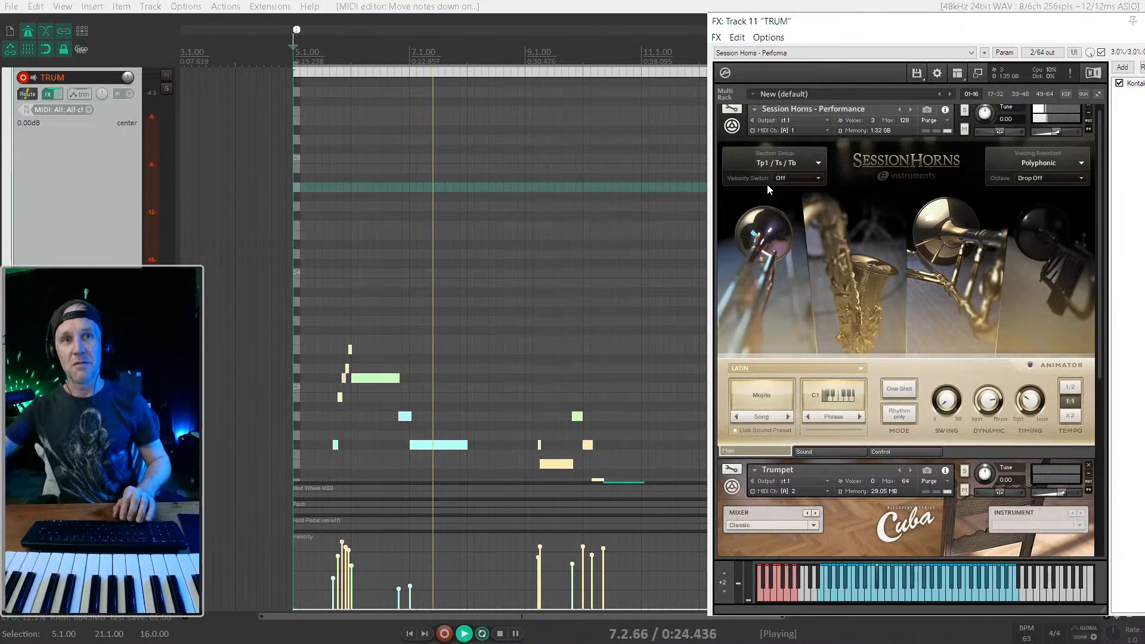
key(ctrl+s)
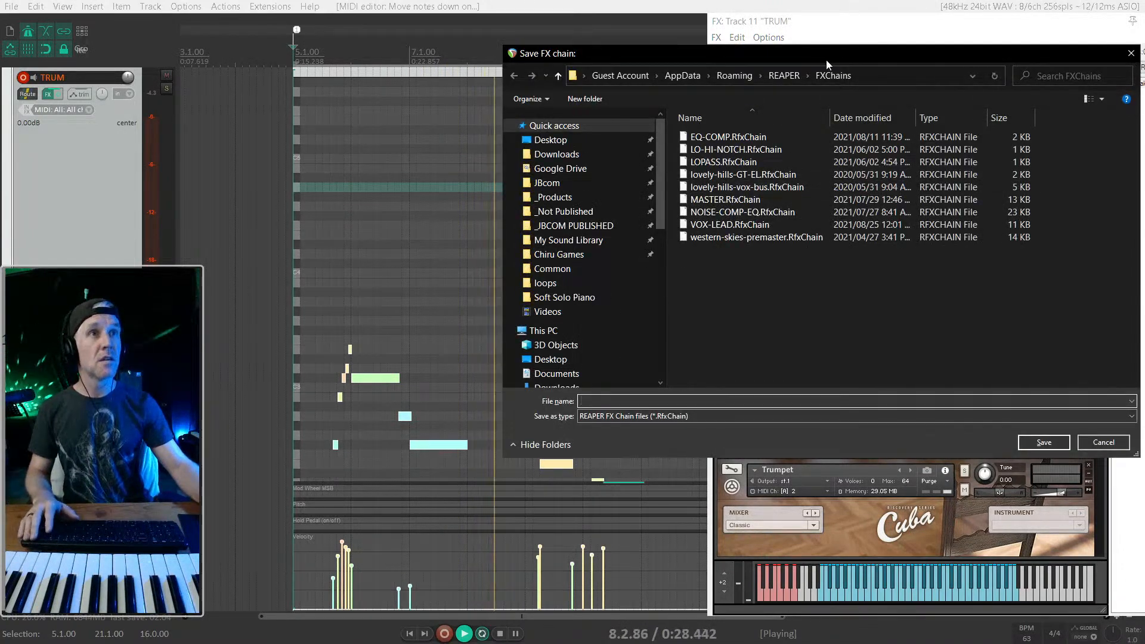
key(Escape)
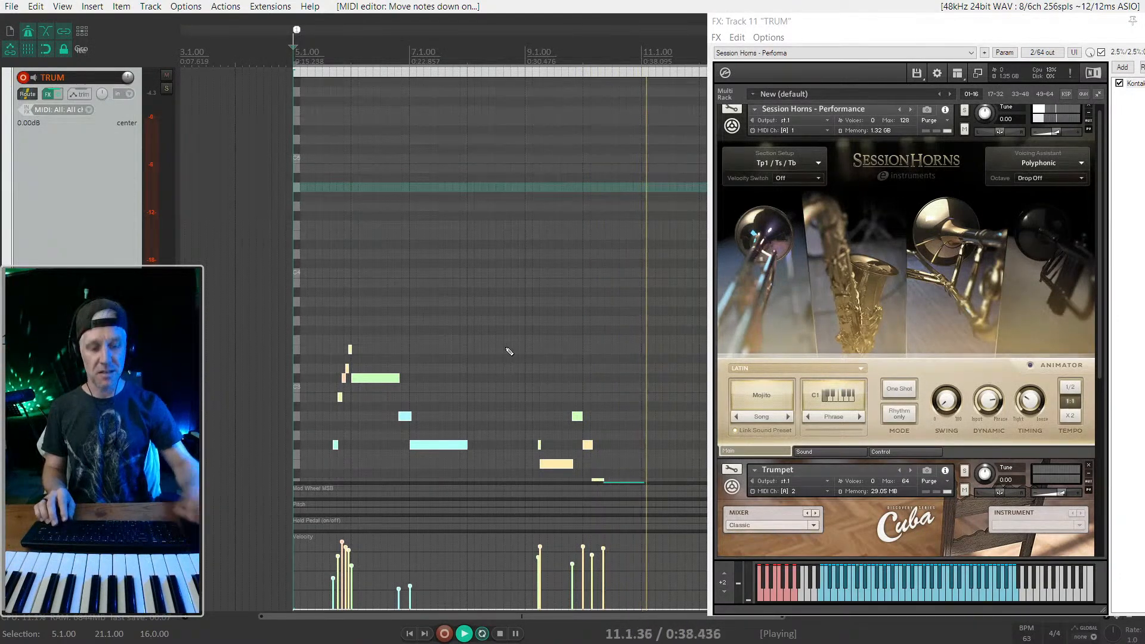
Step: Shorten the TRUM horn item to end at 13.1.00 and set the loop points to the item
scroll(509, 352, down, 4)
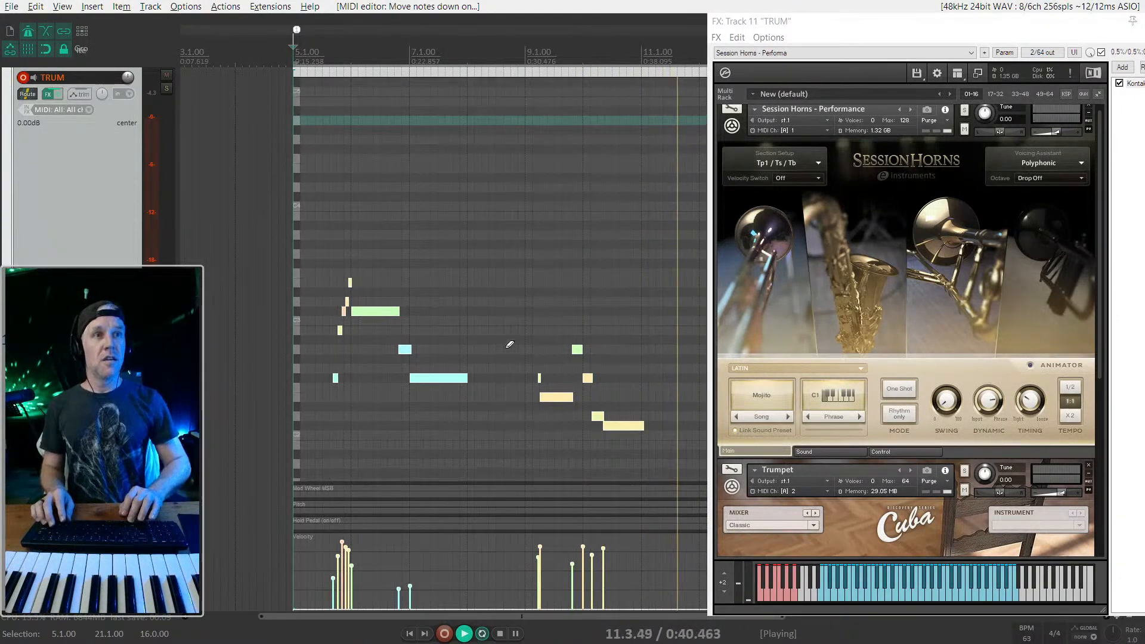
scroll(509, 352, down, 3)
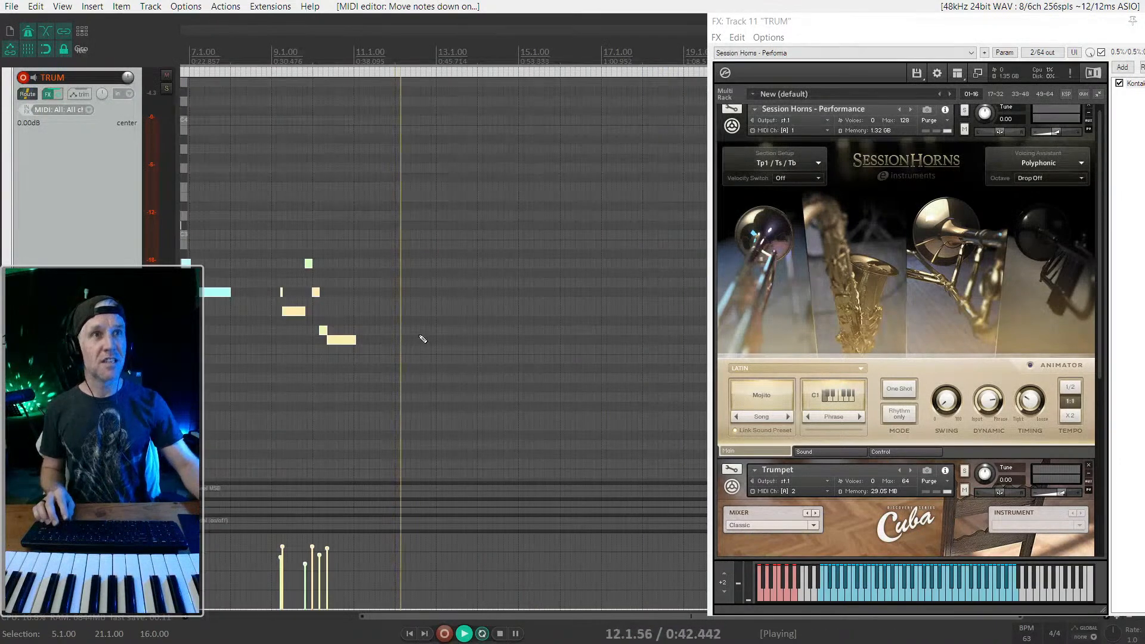
drag(669, 89, 434, 92)
key(space)
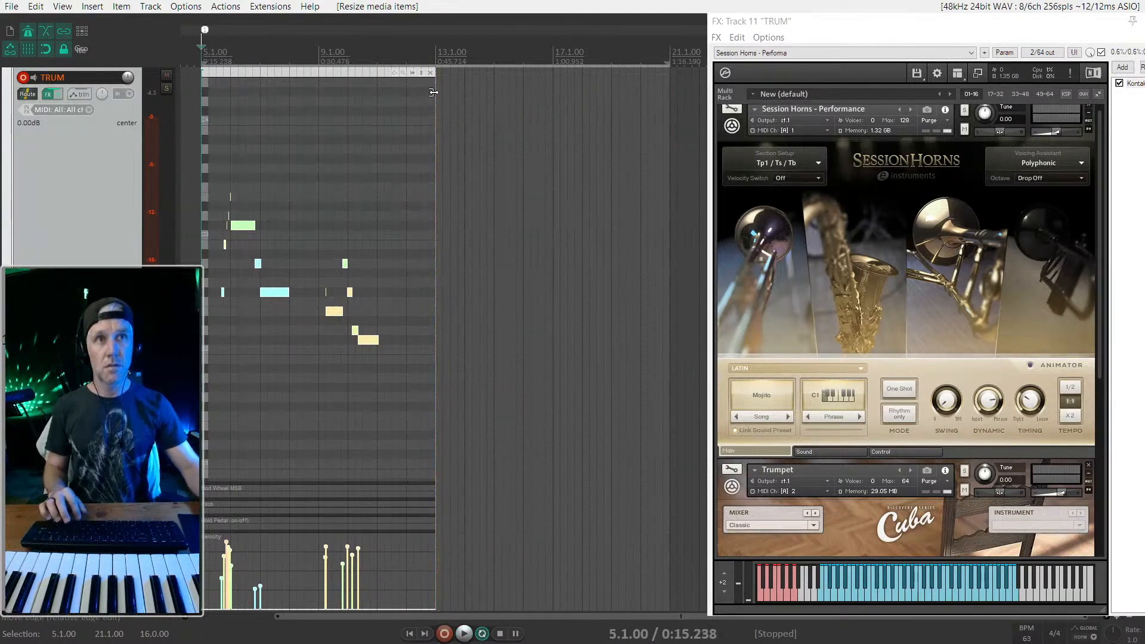
key(ctrl+l)
scroll(352, 247, up, 2)
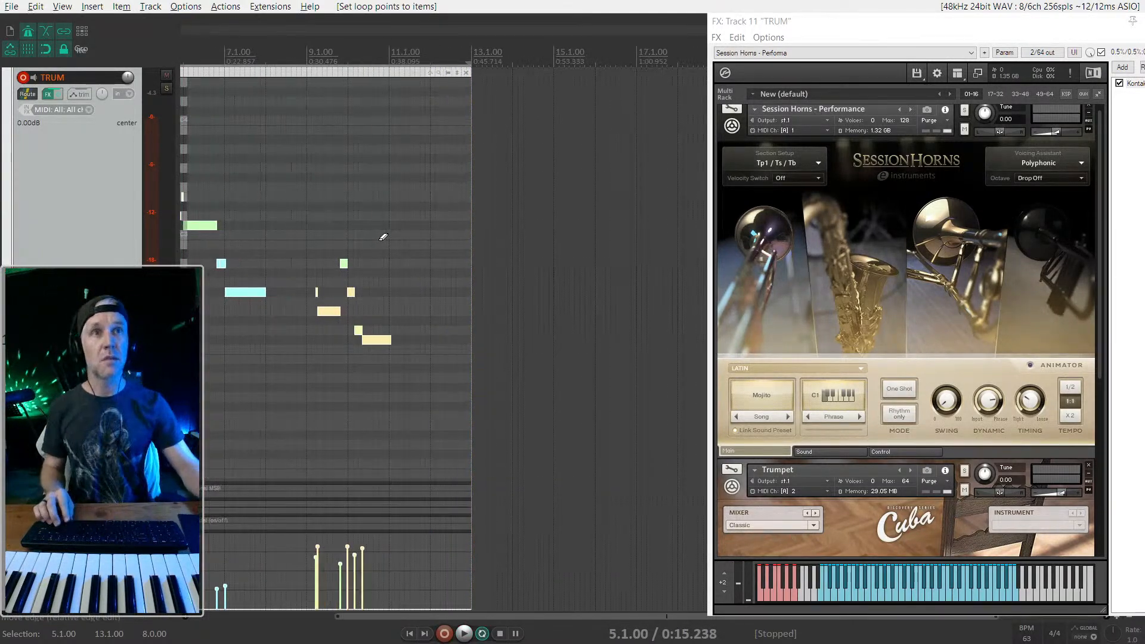
scroll(384, 239, left, 4)
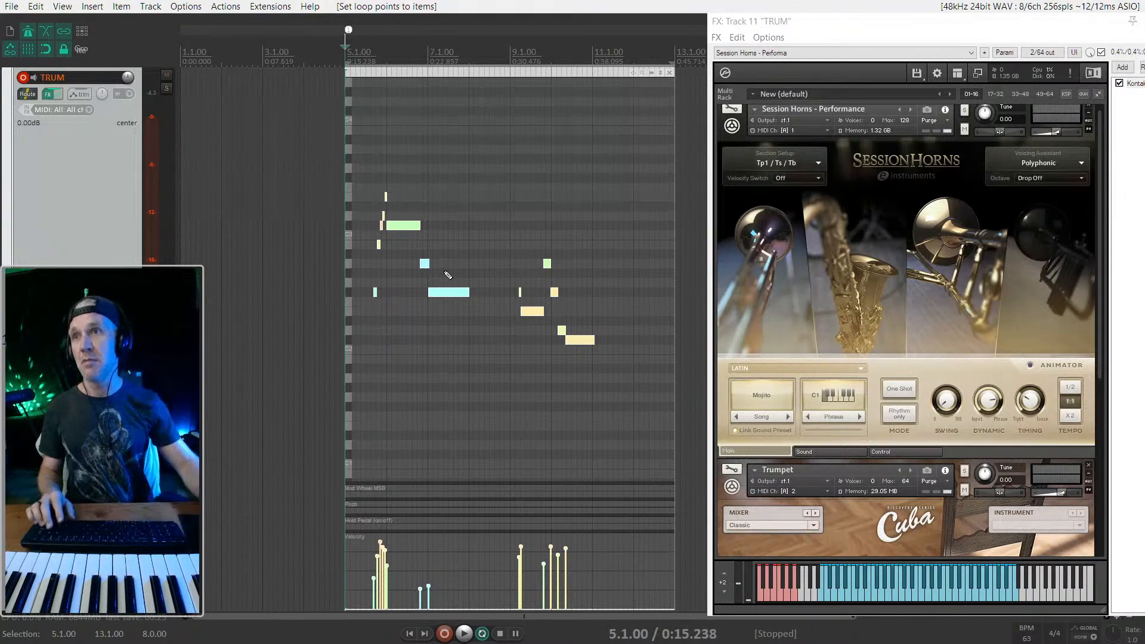
scroll(599, 327, up, 2)
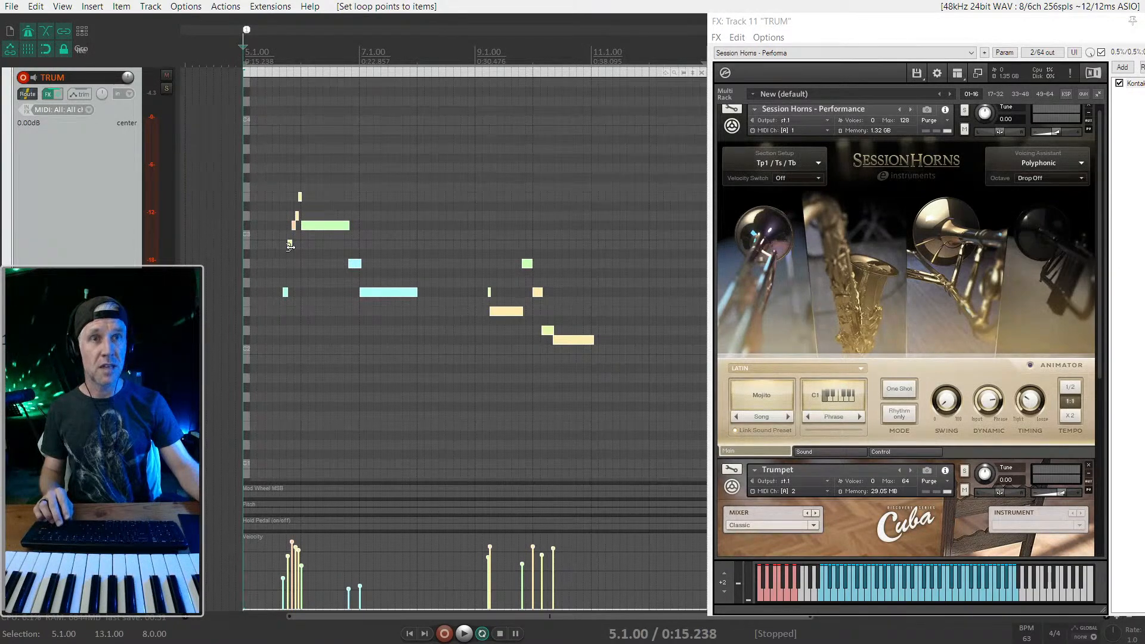
Step: Collapse the Session Horns instrument in Kontakt and look through the note commands for the selected horn notes
click(731, 126)
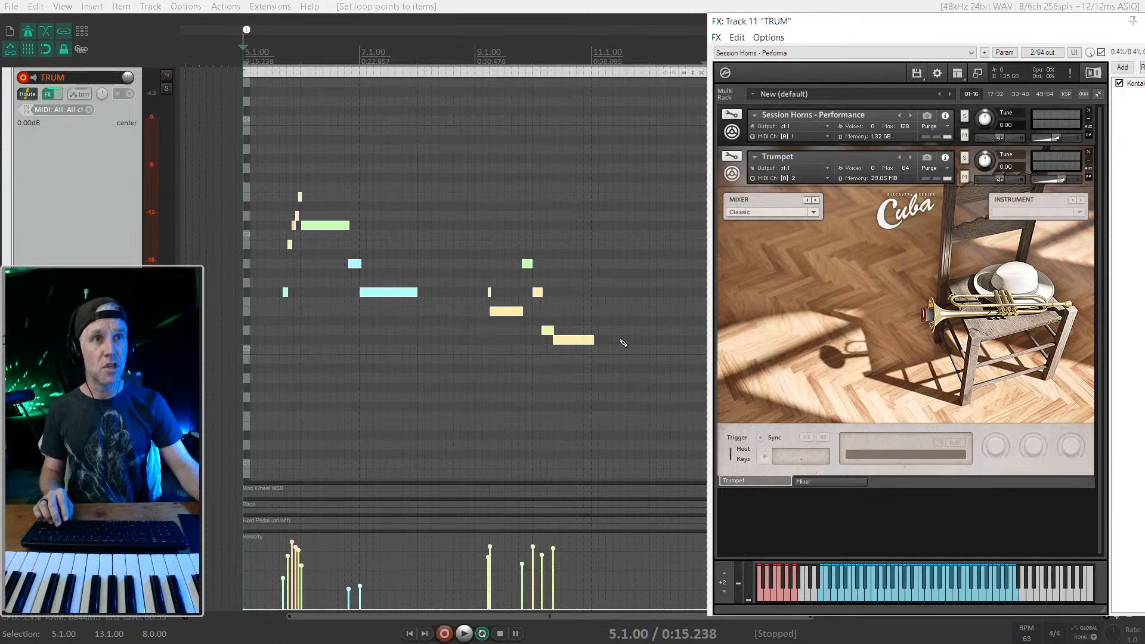
drag(641, 388, 334, 205)
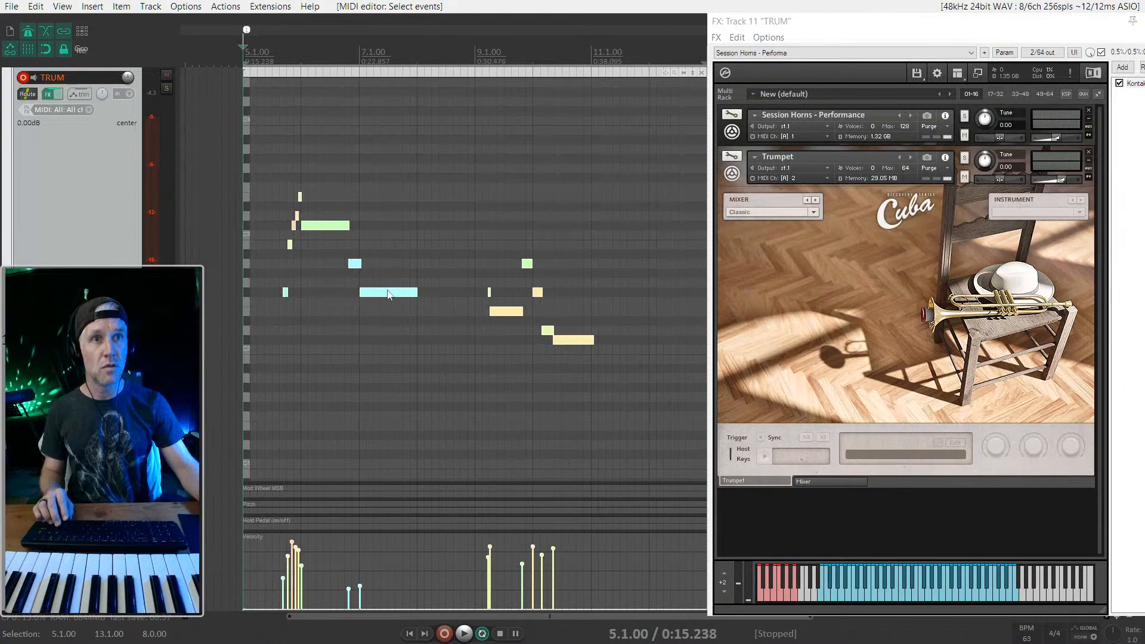
right_click(388, 295)
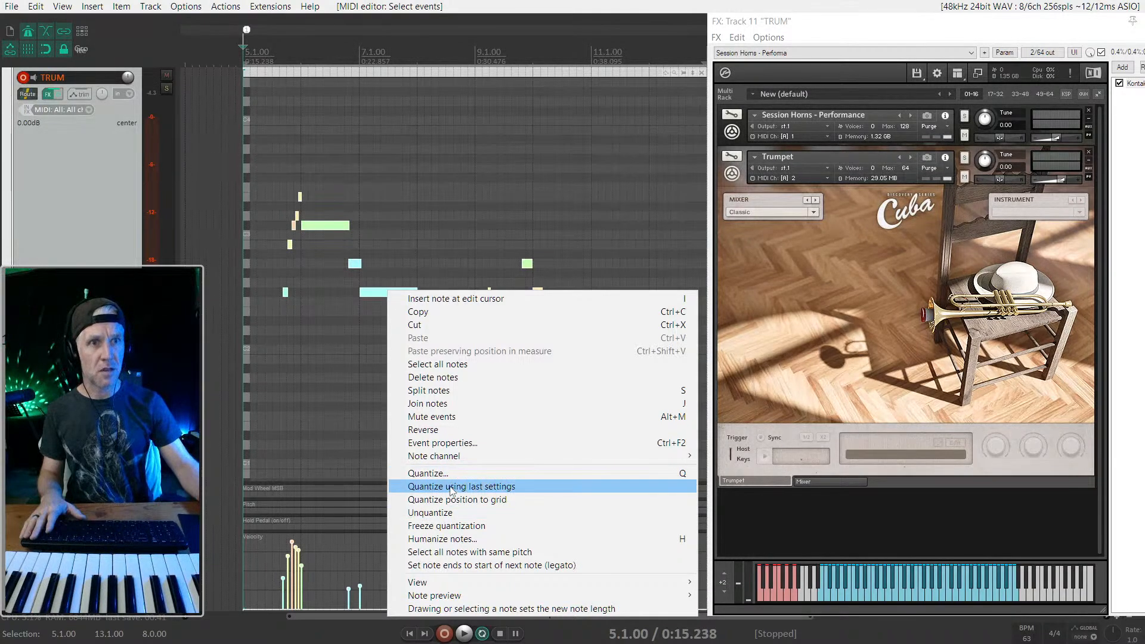
click(459, 528)
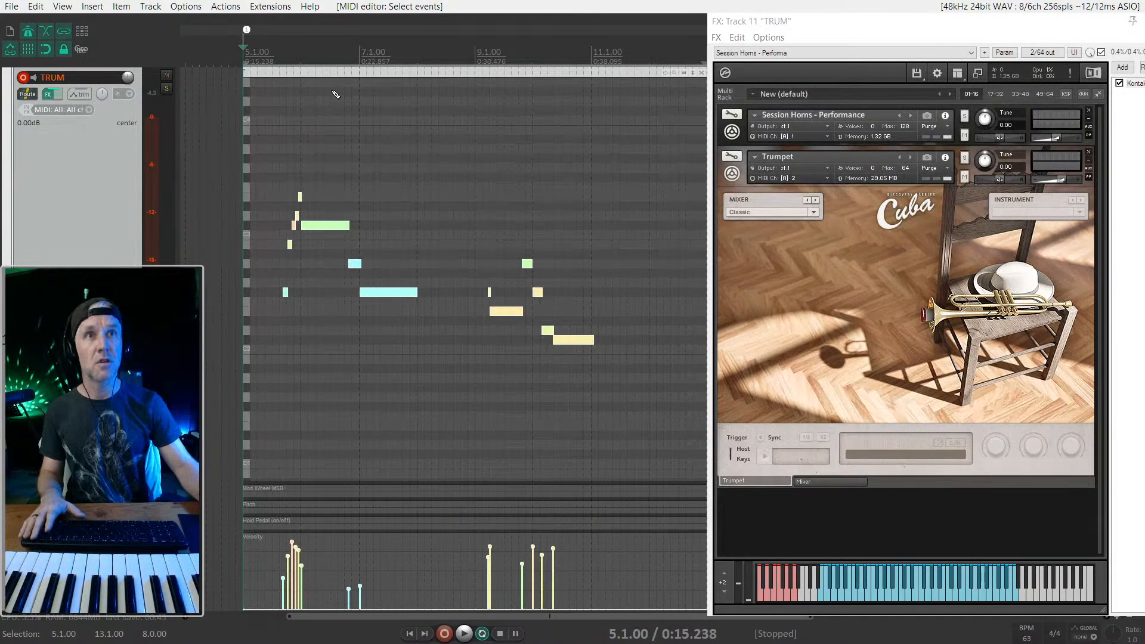
Step: Open the TRUM item in the MIDI editor, assign the selected horn notes to MIDI channel 2 and close the editor
double_click(345, 73)
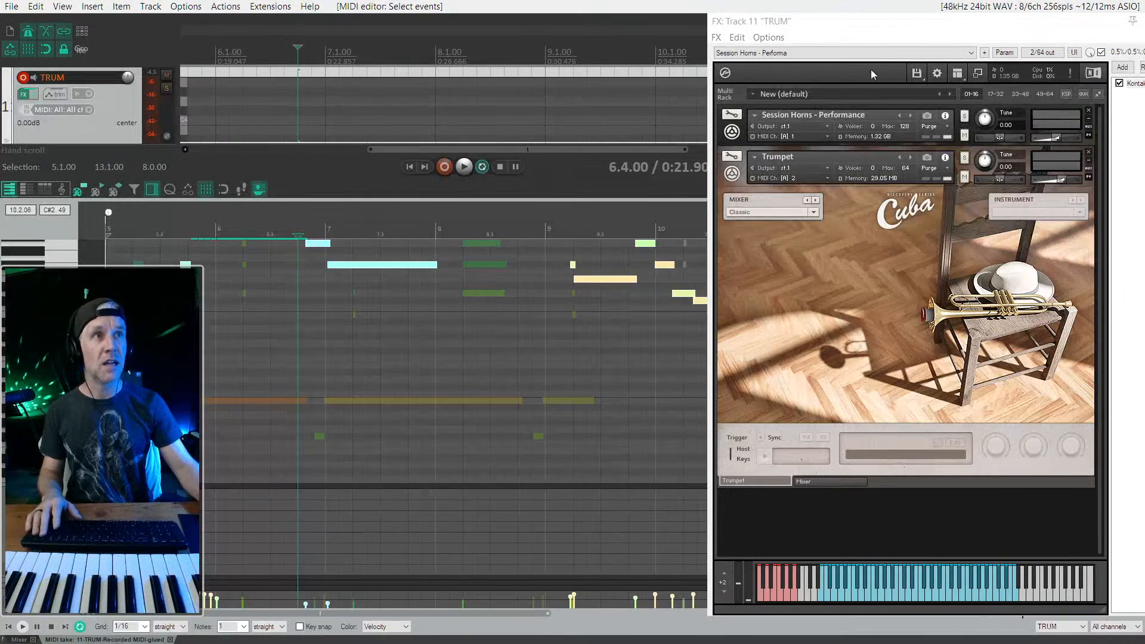
key(Escape)
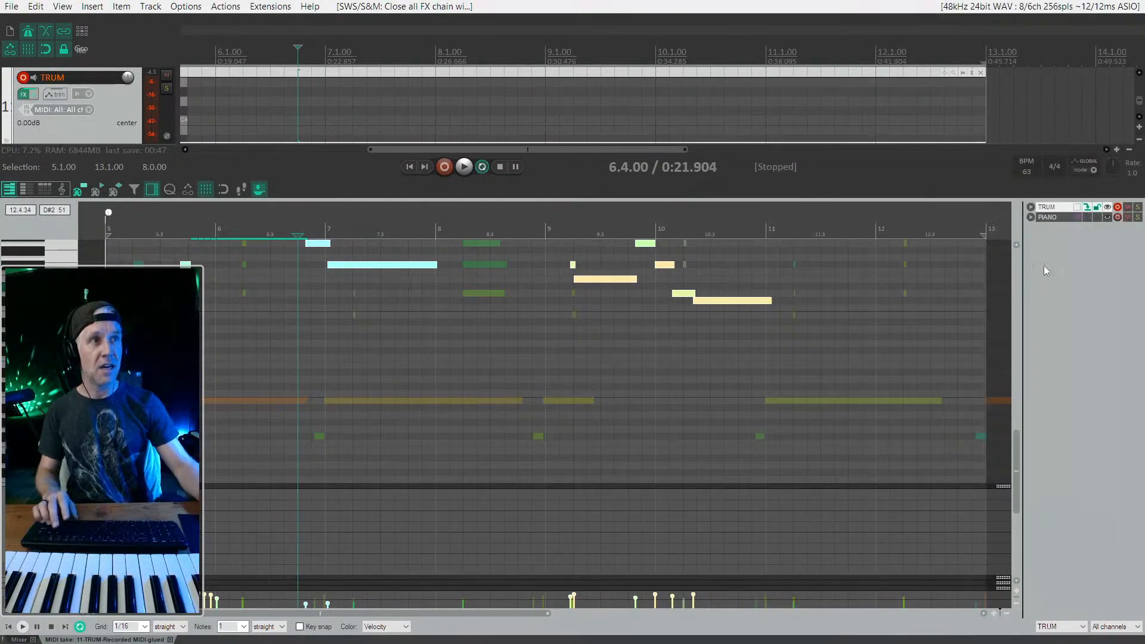
right_click(714, 302)
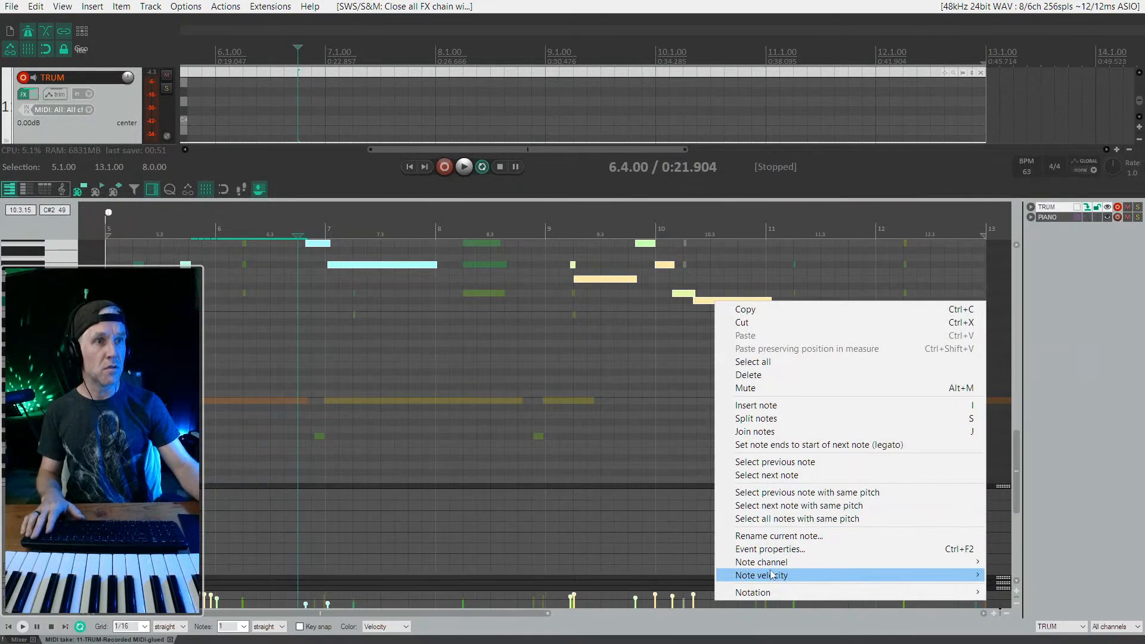
mouse_move(771, 575)
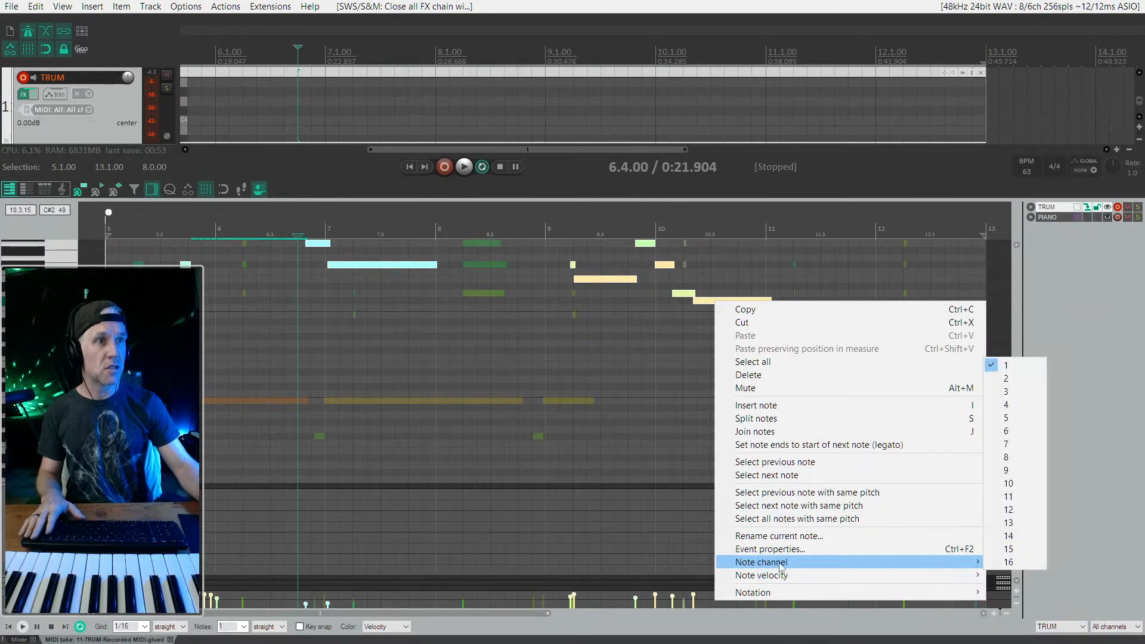
click(1015, 375)
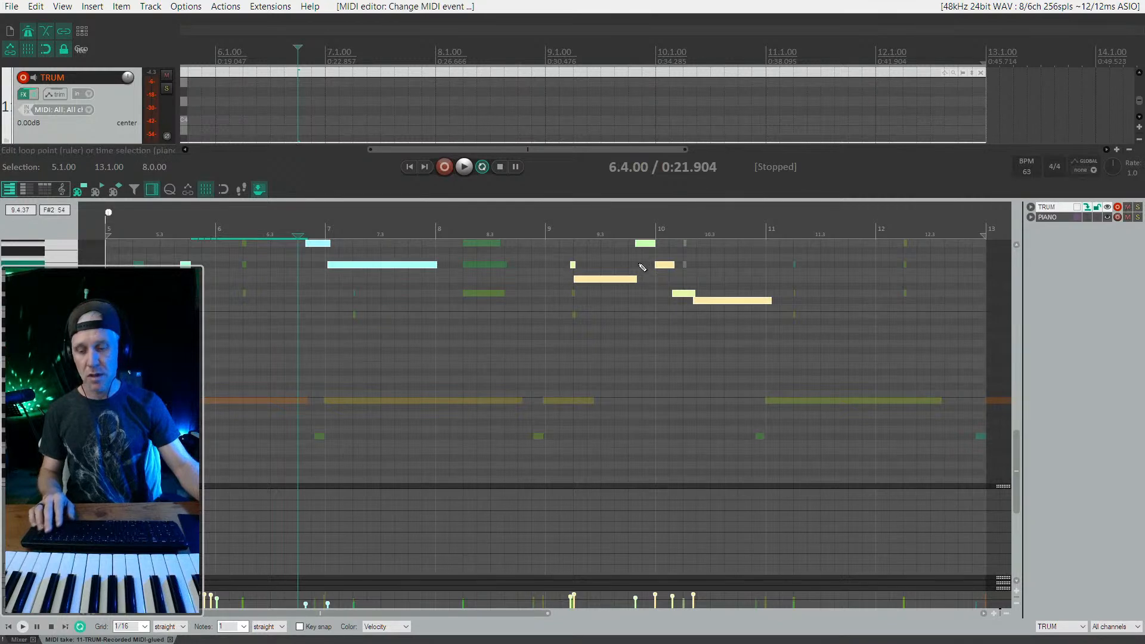
key(alt+d)
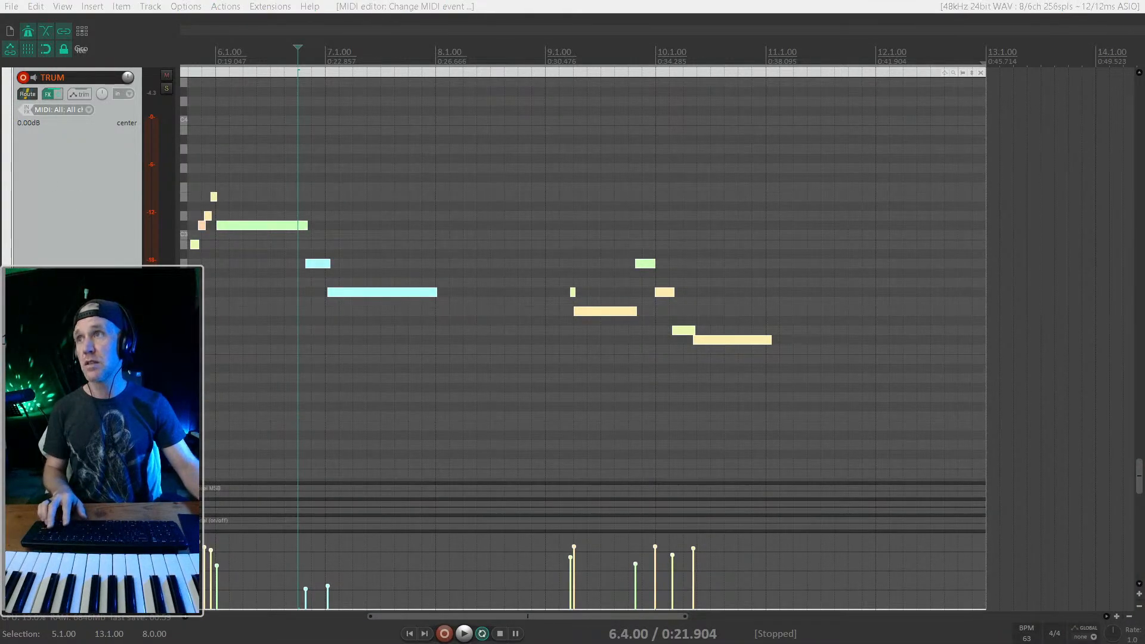
Step: Place the Kontakt window beside the notes and play the melody from 5.1.00 with the Trumpet instrument
drag(0, 40, 1035, 34)
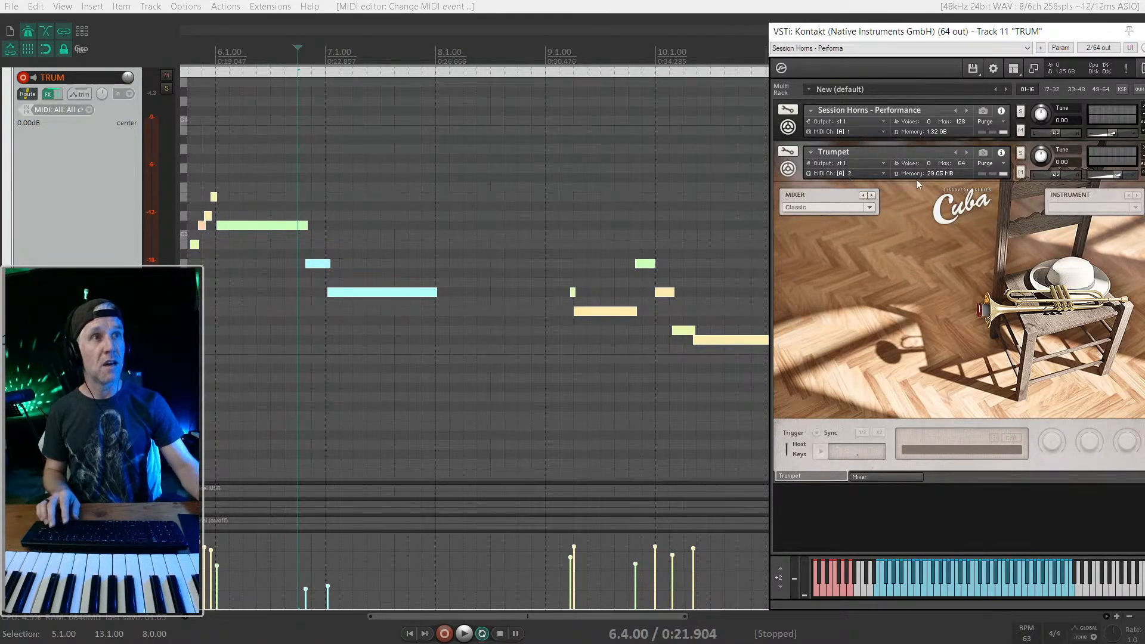
drag(900, 30, 873, 27)
click(761, 127)
click(761, 126)
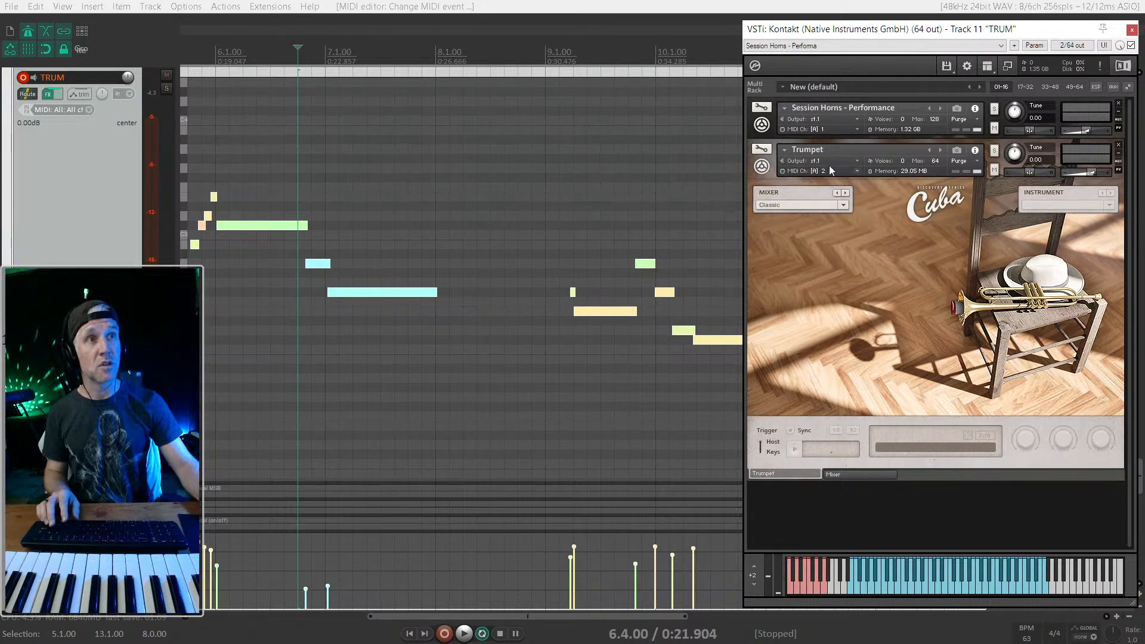
click(543, 6)
key(Home)
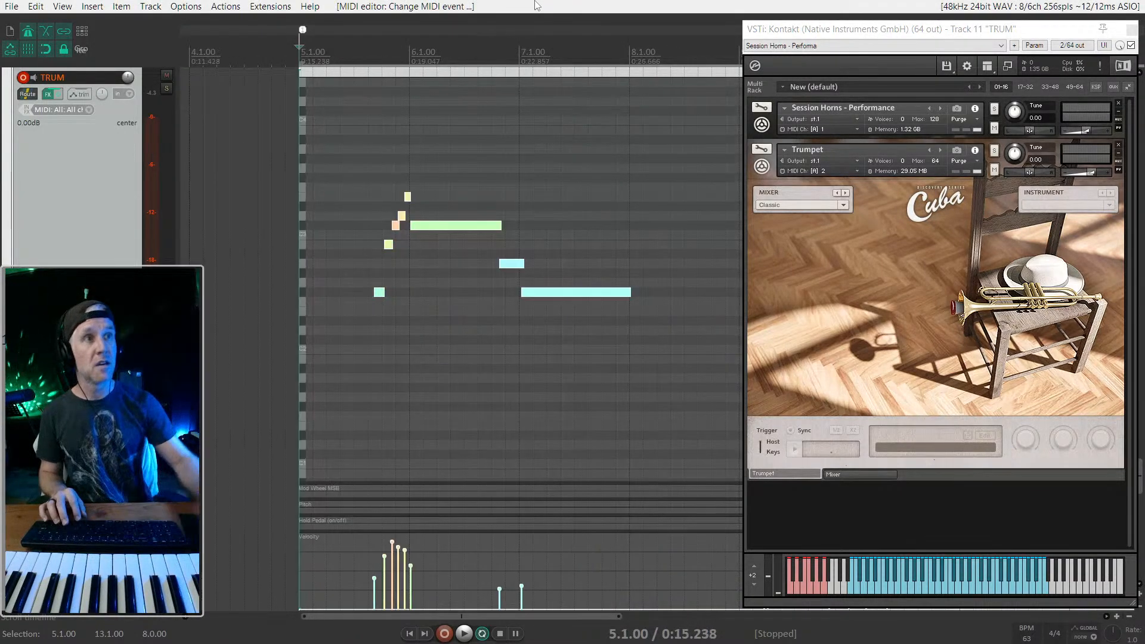
key(space)
scroll(626, 269, down, 1)
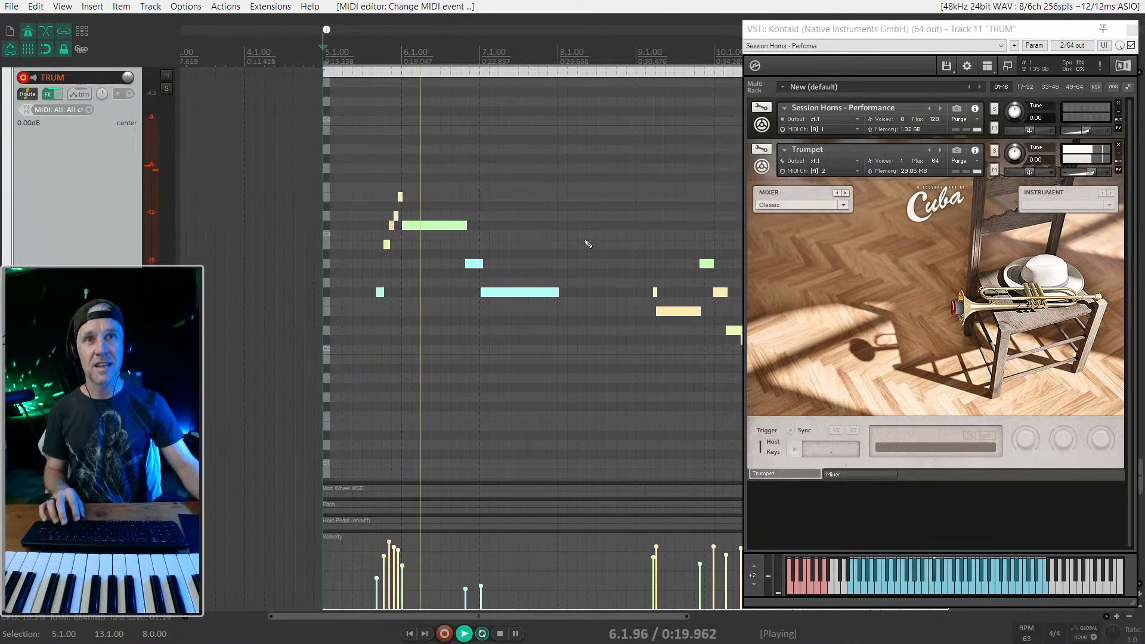
Step: Set the Trumpet's mixer preset to Contemporary and check its mixer page before returning to the instrument page
click(806, 206)
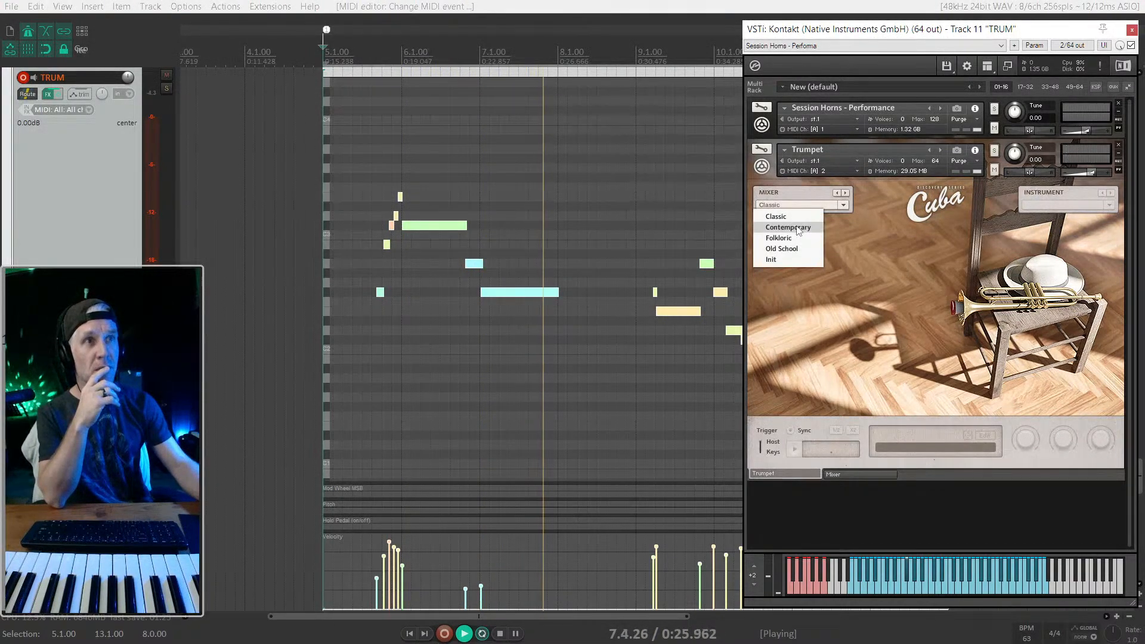
click(796, 227)
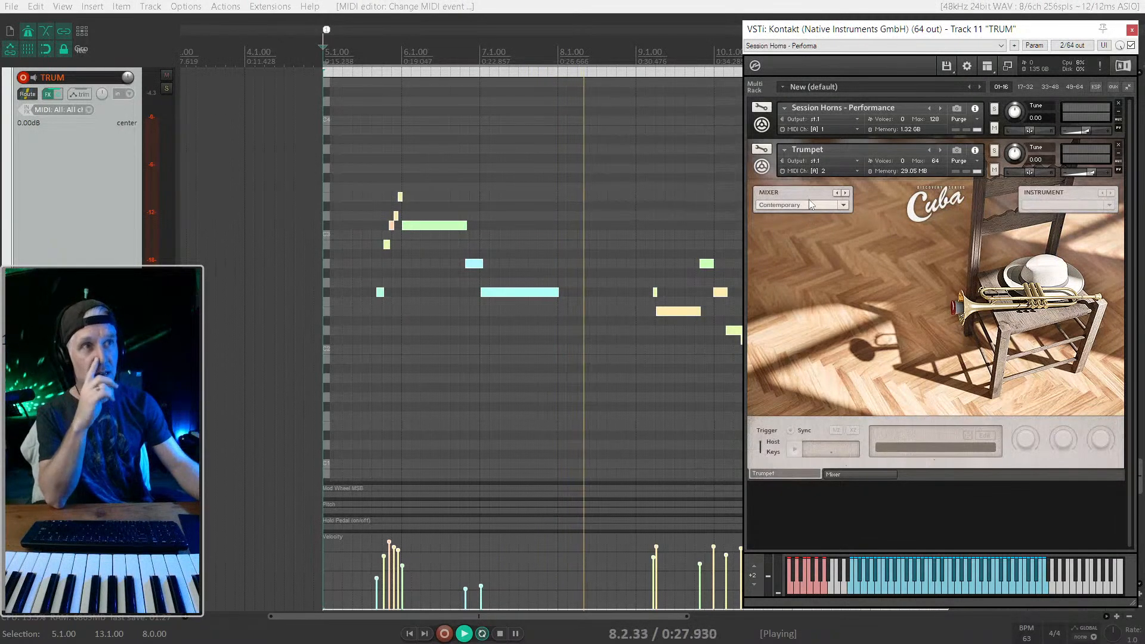
click(844, 474)
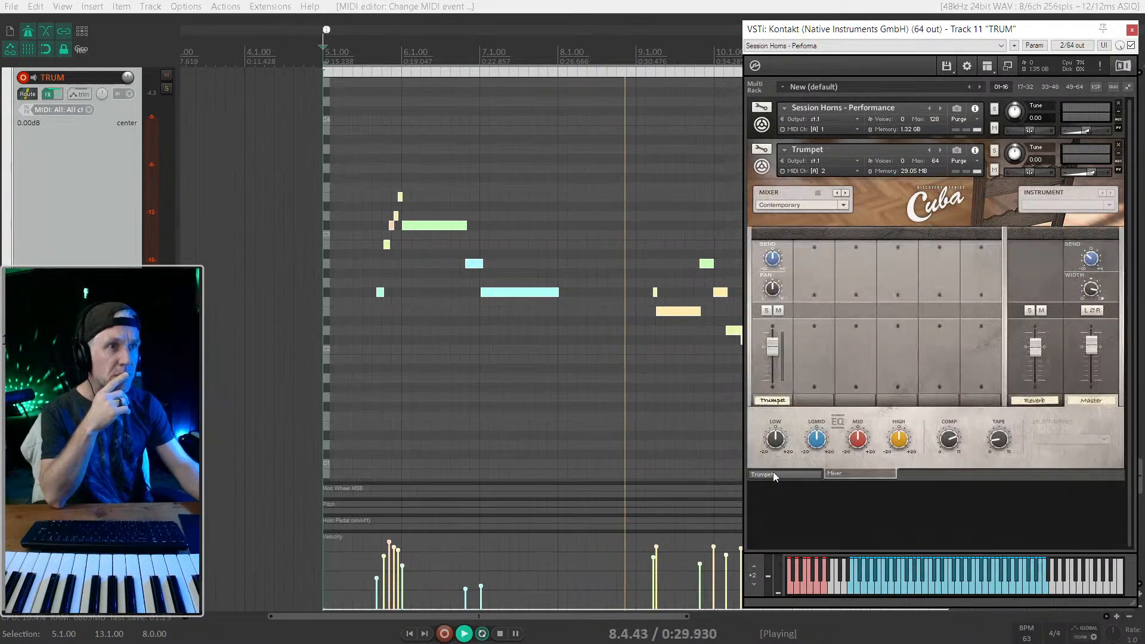
click(774, 474)
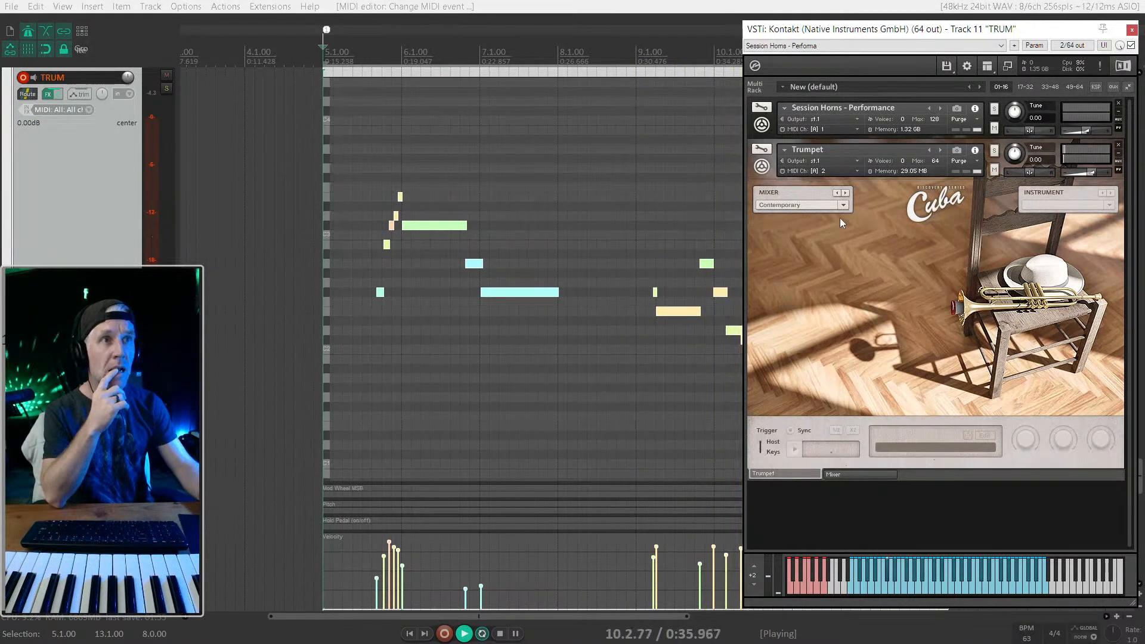
Step: Stop playback and audition the second melody phrase from 9.1.00
scroll(510, 336, right, 2)
key(space)
drag(658, 377, 217, 166)
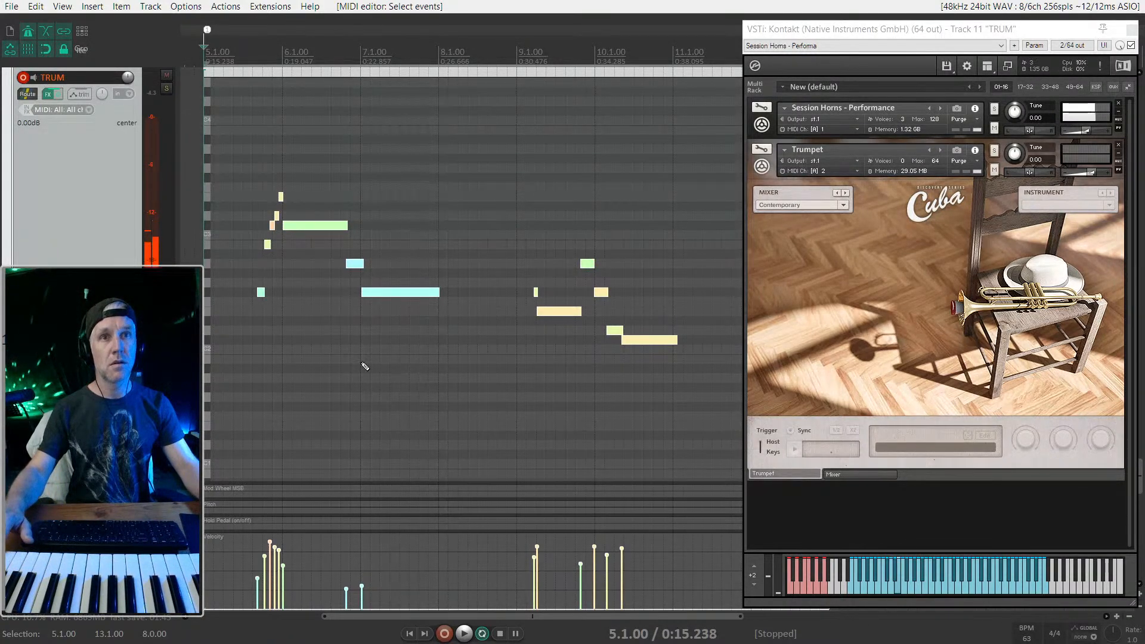
click(517, 292)
key(space)
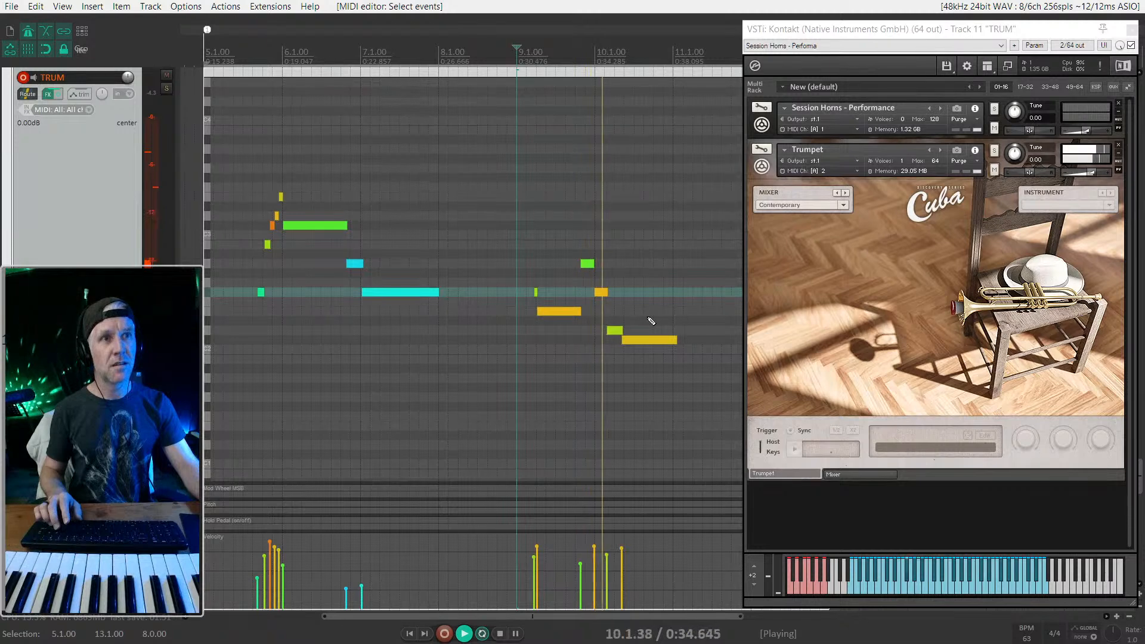
key(space)
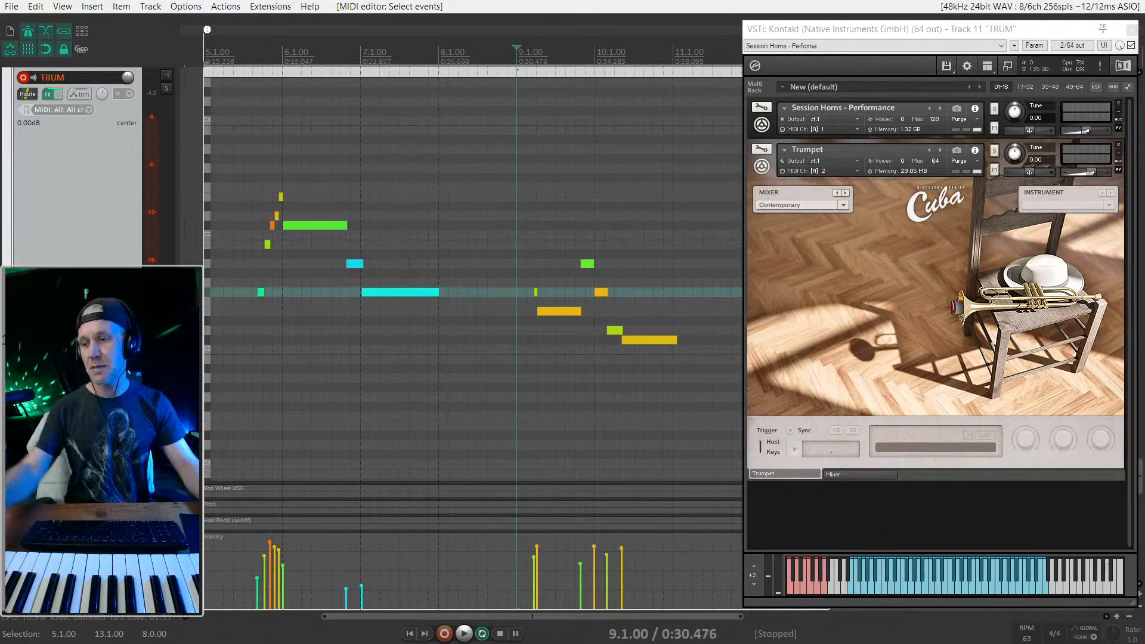
Step: Transpose the second phrase's notes after 9.1.00 up 12 semitones and play them back from 9.1.00
drag(674, 391, 477, 248)
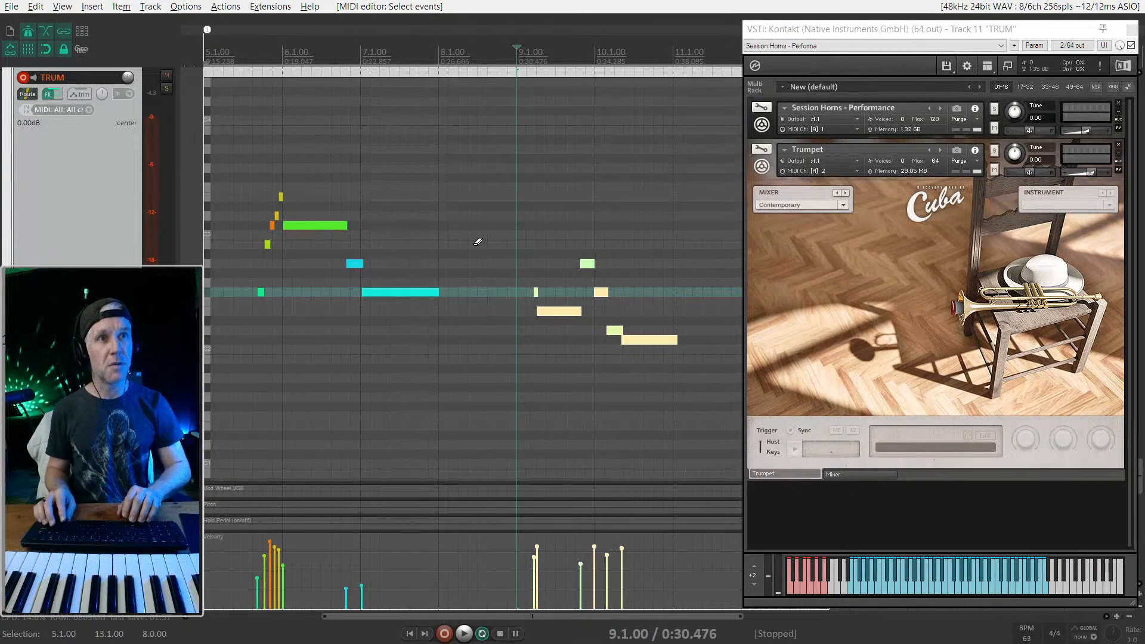
scroll(478, 242, up, 1)
key(Up)
key(Up)
key(Up)
key(Up)
key(Up)
key(Up)
key(Up)
key(Up)
key(Up)
key(Up)
key(Up)
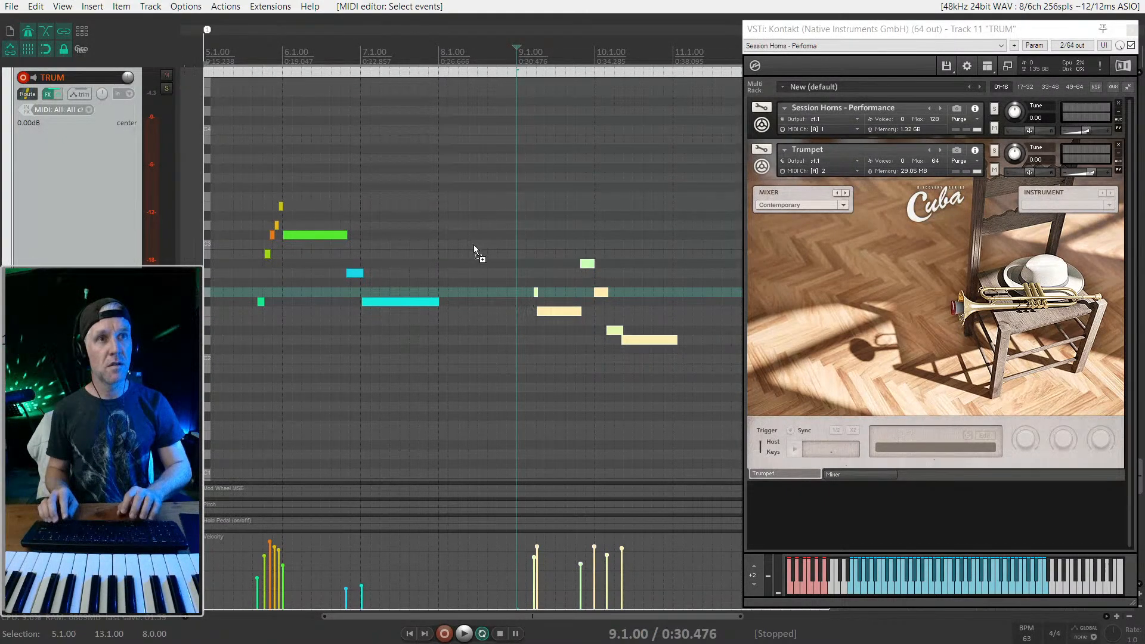
key(Up)
key(space)
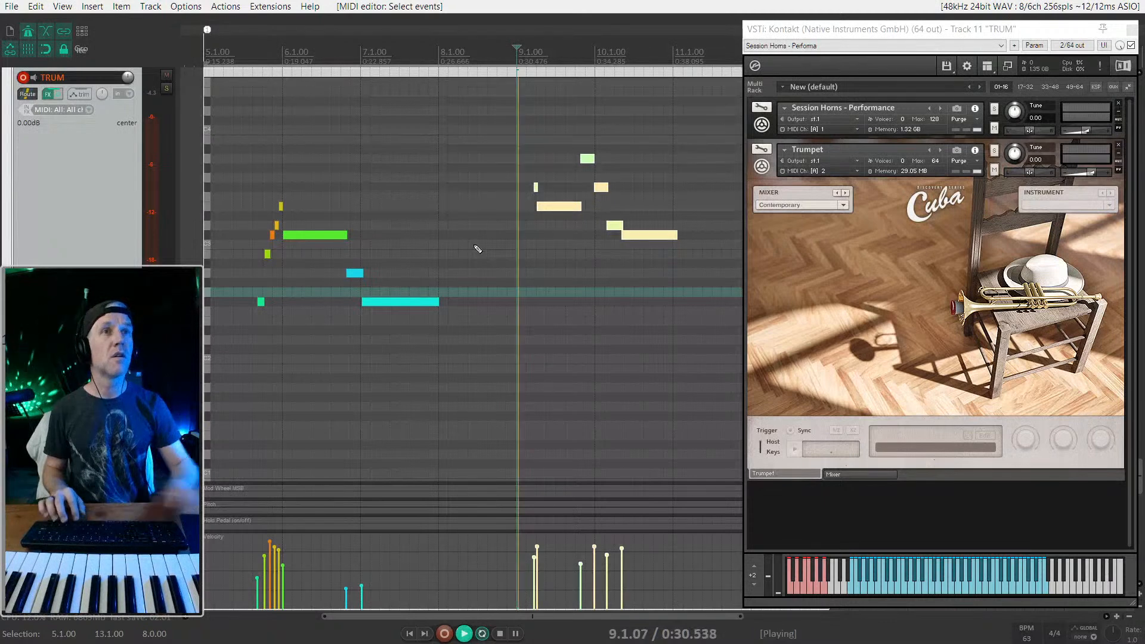
key(space)
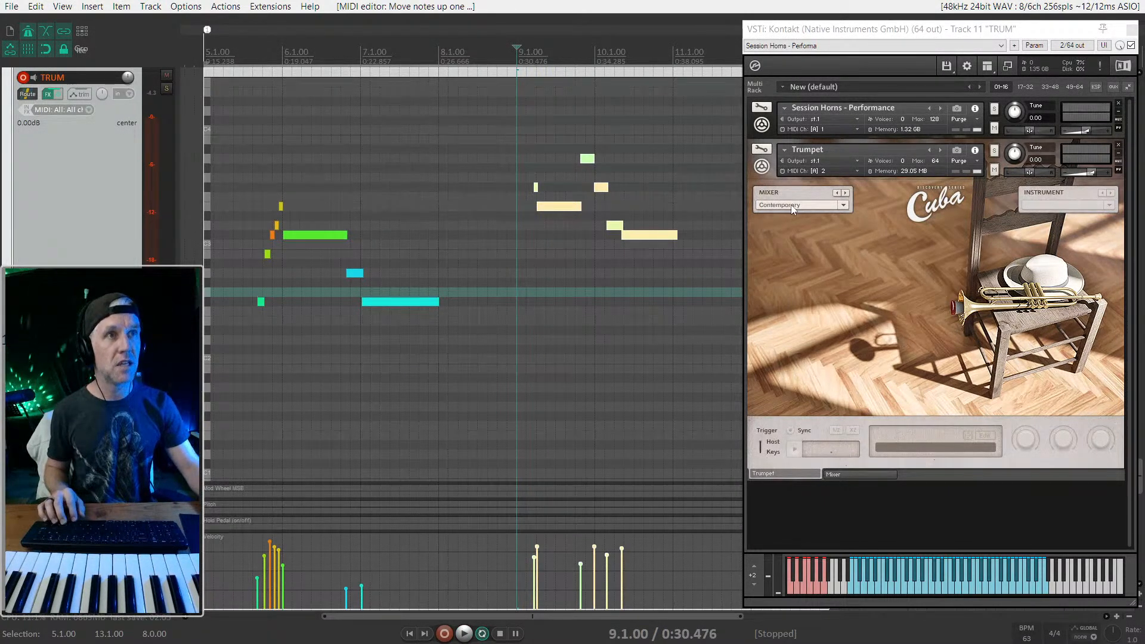
Step: Change the Trumpet's mixer preset to Old School and audition the raised phrase from 9.1.00
click(792, 206)
click(781, 249)
key(space)
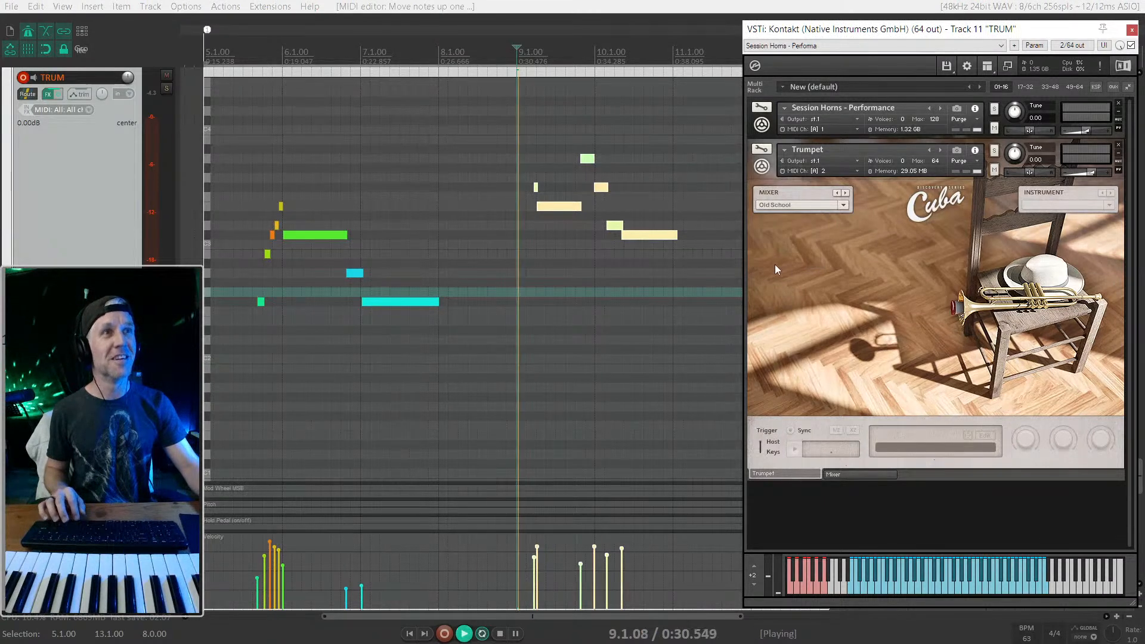
key(space)
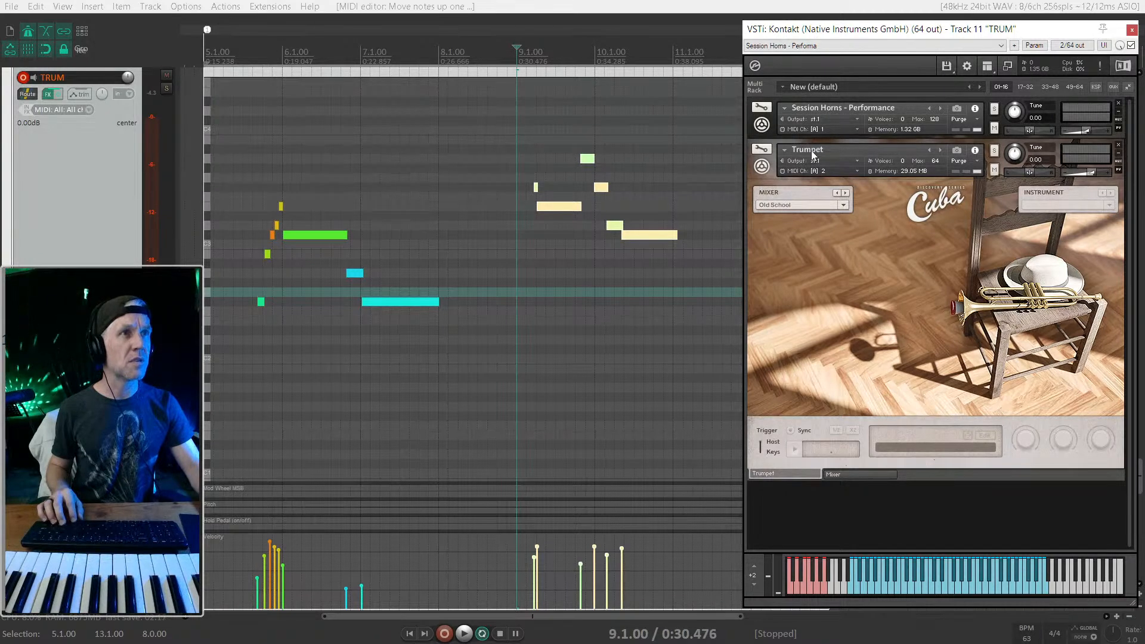
Step: Browse the neighbouring Kontakt instruments in the Trumpet slot, return to Trumpet and shift the Kontakt window slightly
click(928, 149)
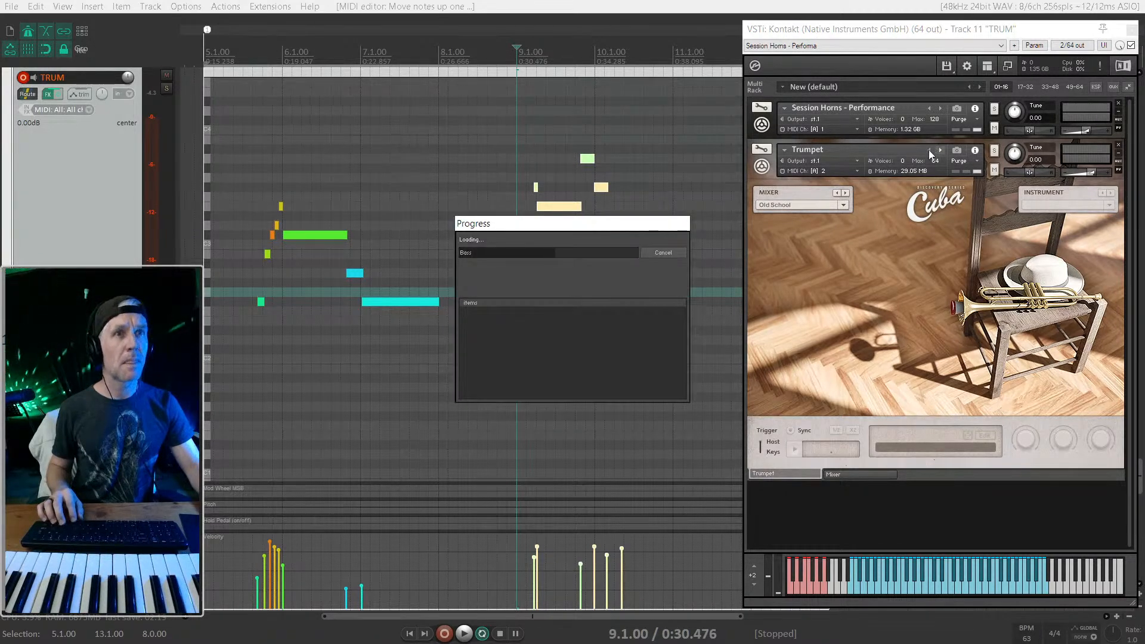
click(928, 150)
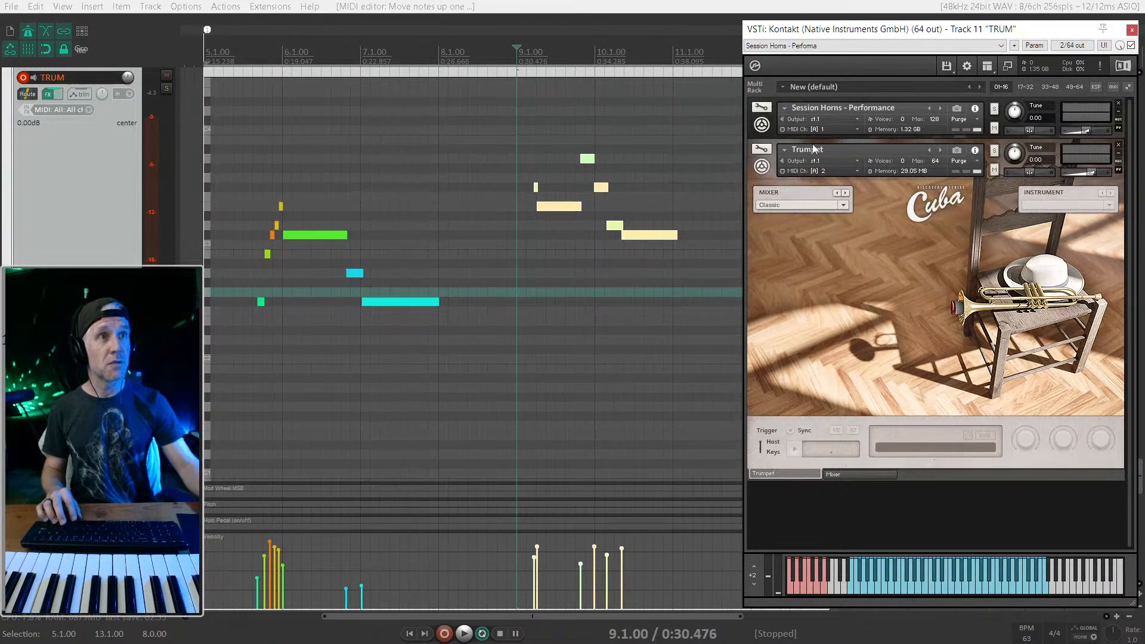
drag(849, 31, 853, 23)
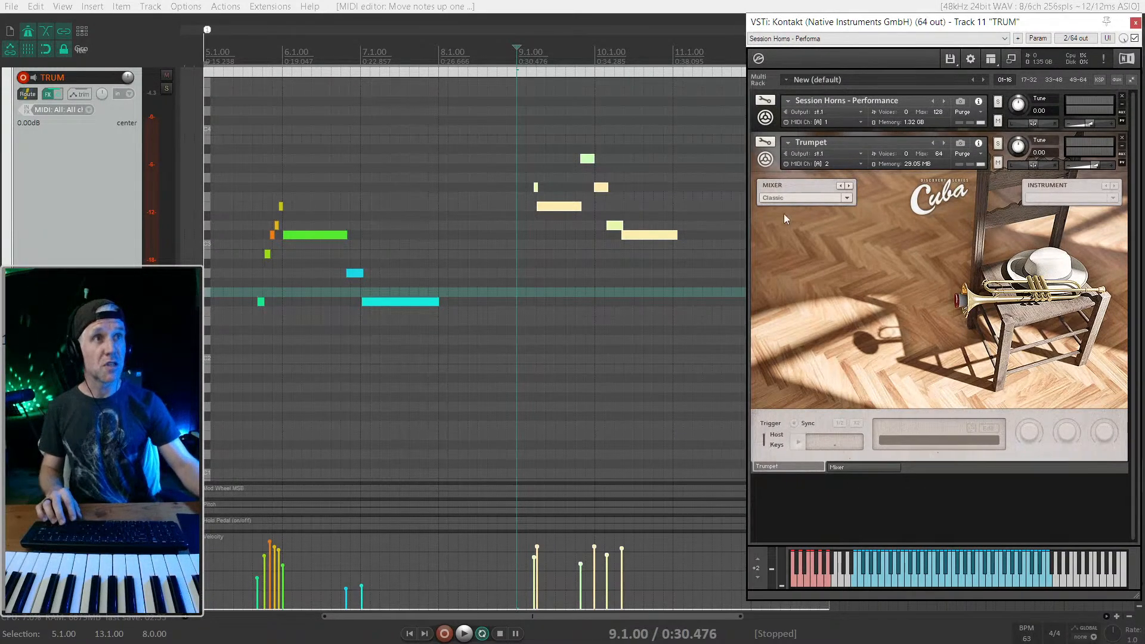
Step: Play the first melody phrase from 5.1.00 with the Trumpet's Classic preset, then stop playback
scroll(439, 238, down, 3)
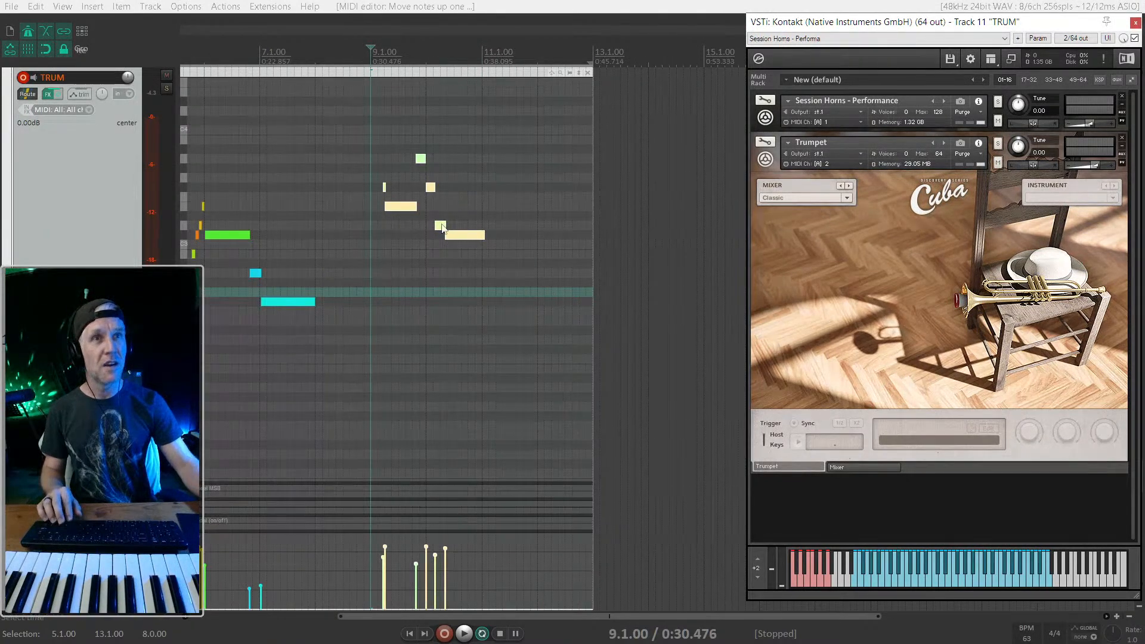
scroll(453, 149, left, 3)
click(456, 74)
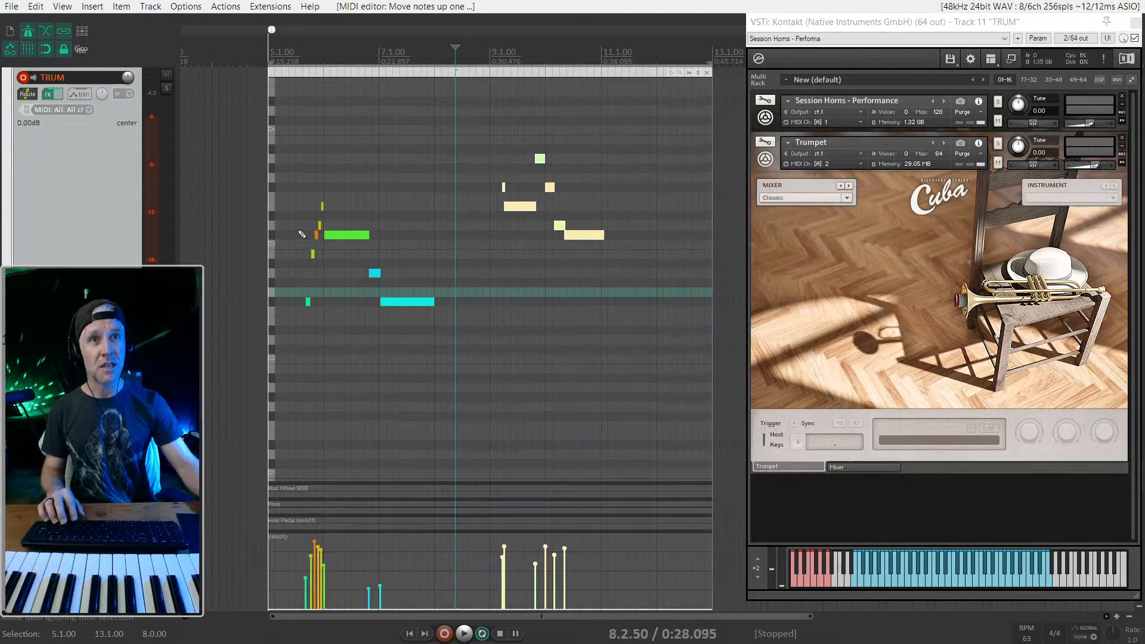
key(Home)
key(space)
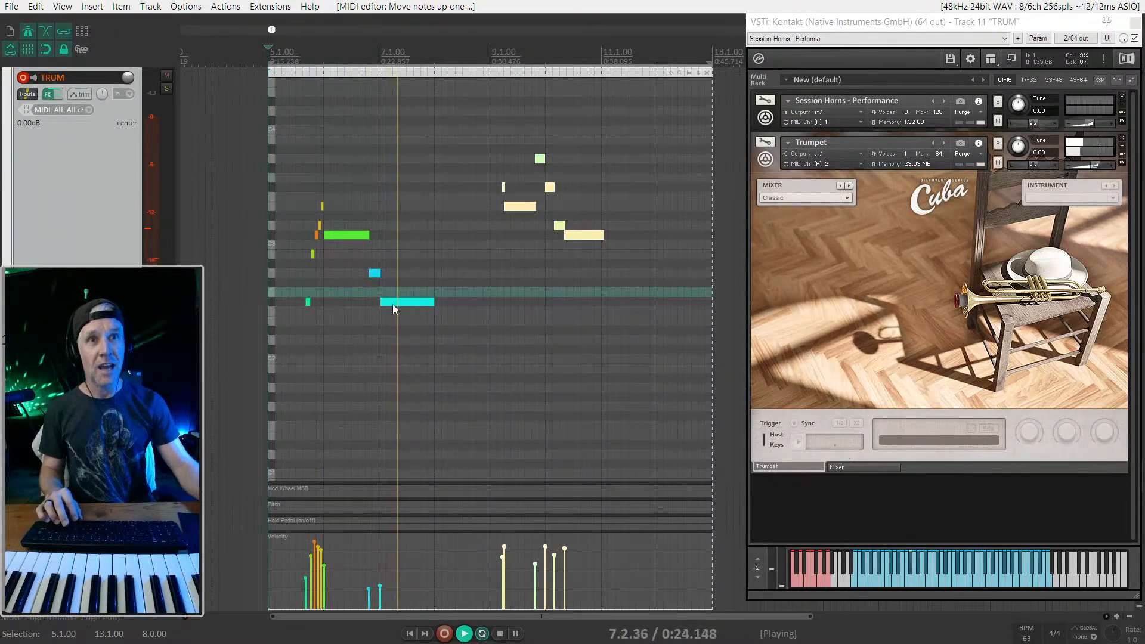
click(766, 160)
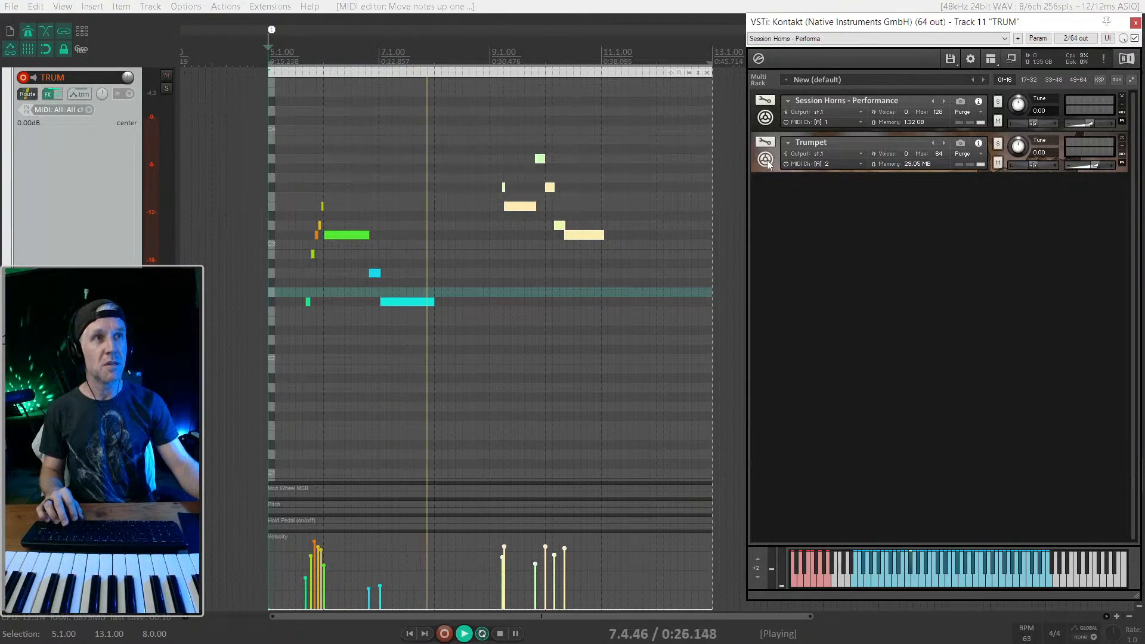
click(766, 160)
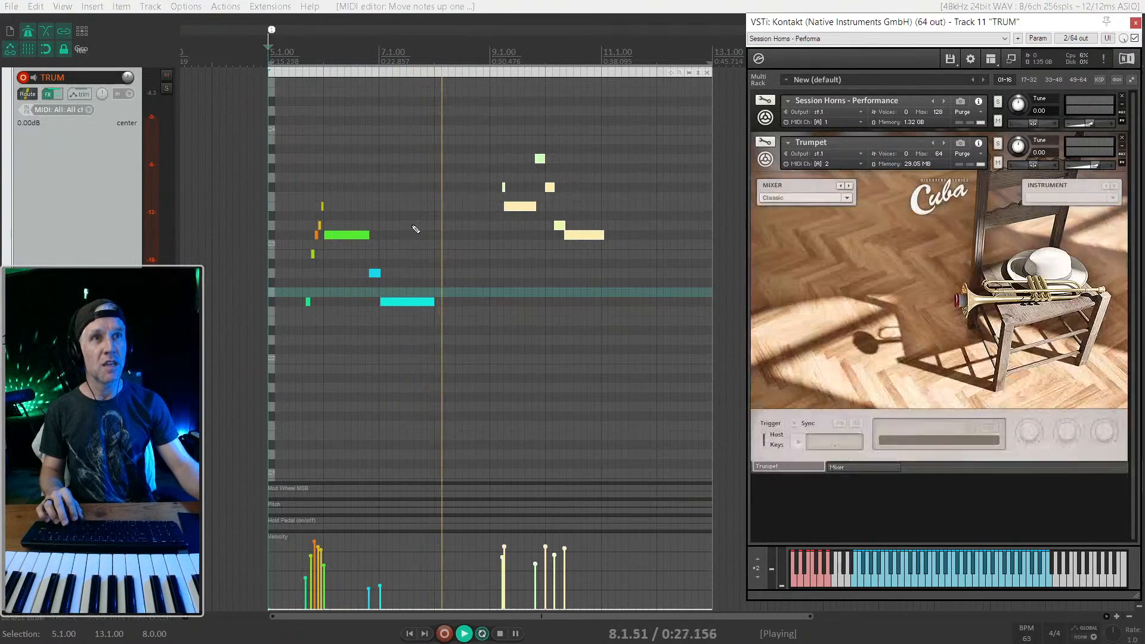
click(397, 302)
key(space)
Step: Open the TRUM item in the MIDI editor, assign all its notes to MIDI channel 1 and close the editor
double_click(425, 75)
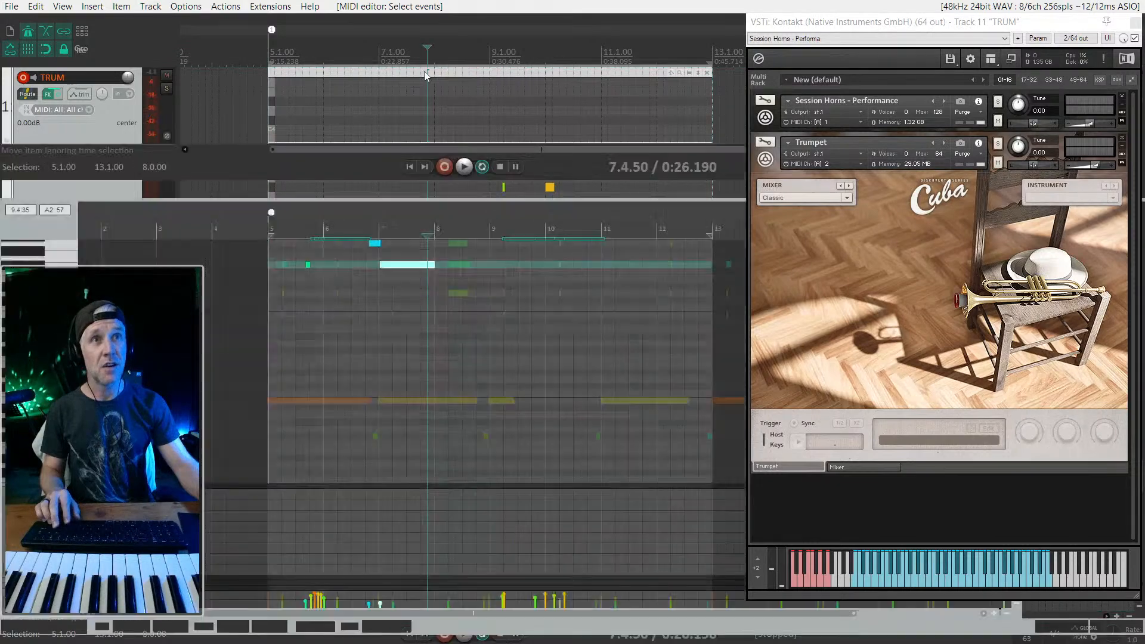
right_click(379, 270)
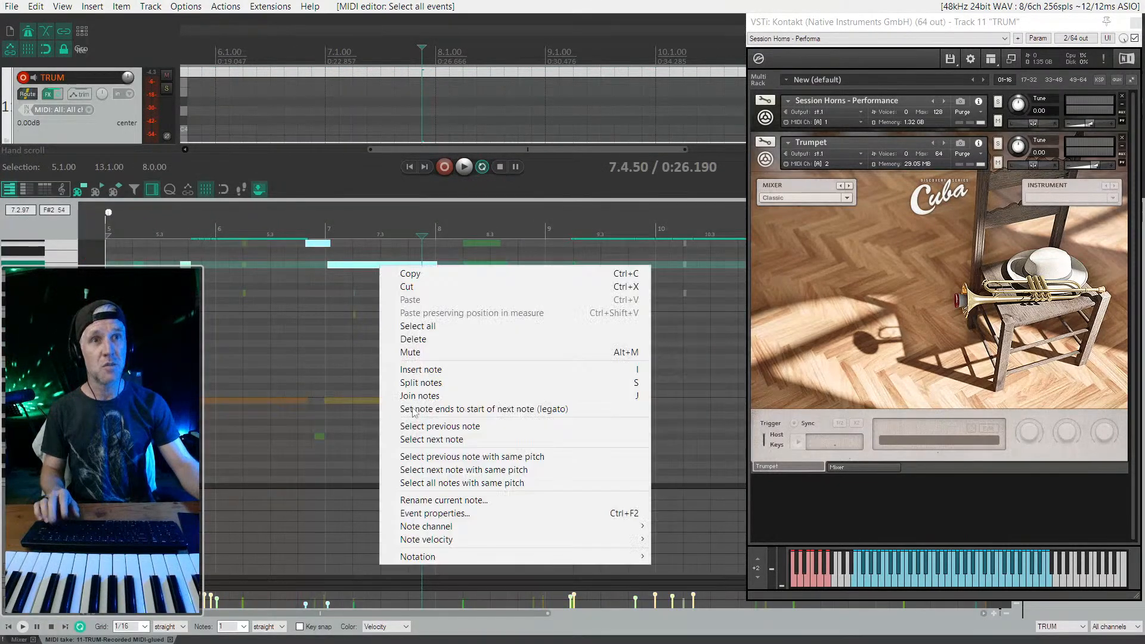
mouse_move(462, 527)
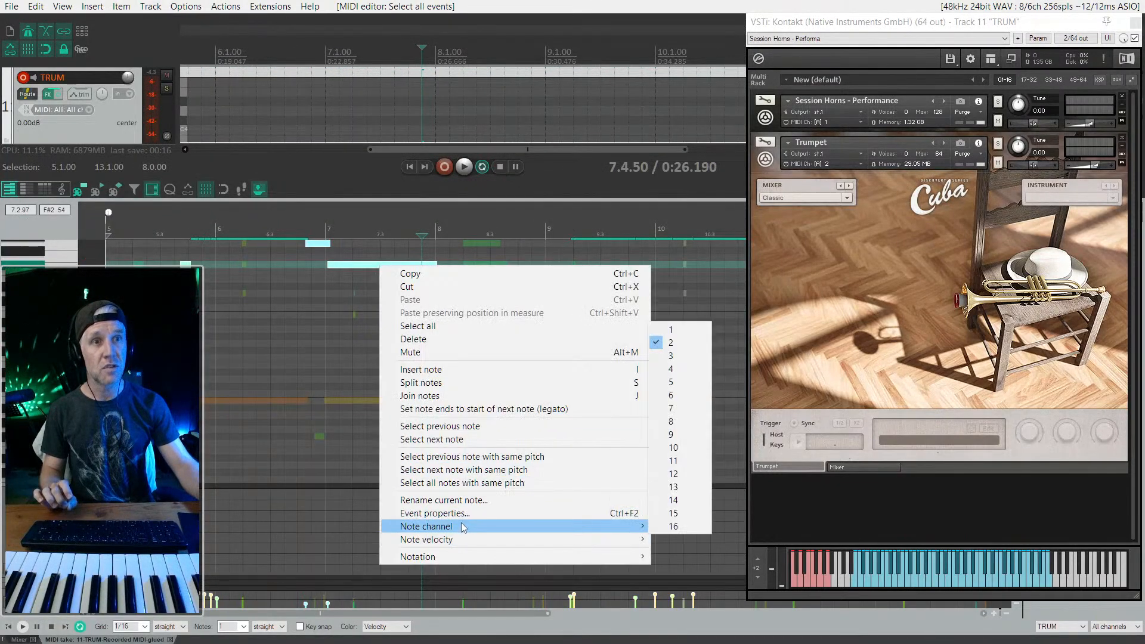
click(689, 330)
key(alt+d)
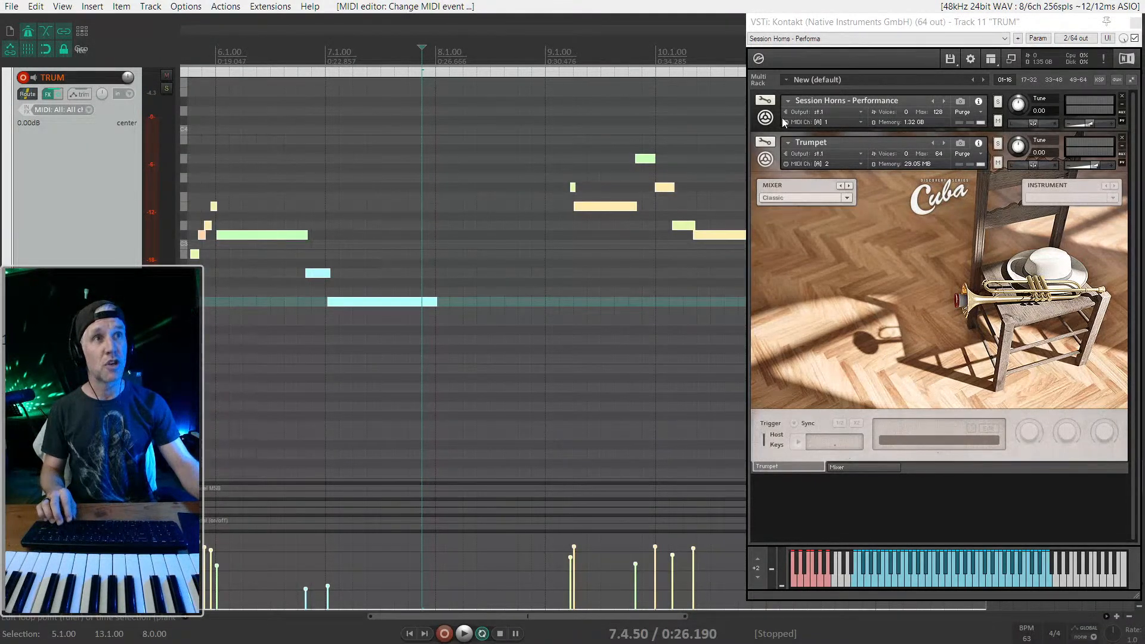
Step: Collapse the Trumpet instrument, expand Session Horns - Performance and play the TRUM melody from 5.1.00
click(765, 159)
click(765, 117)
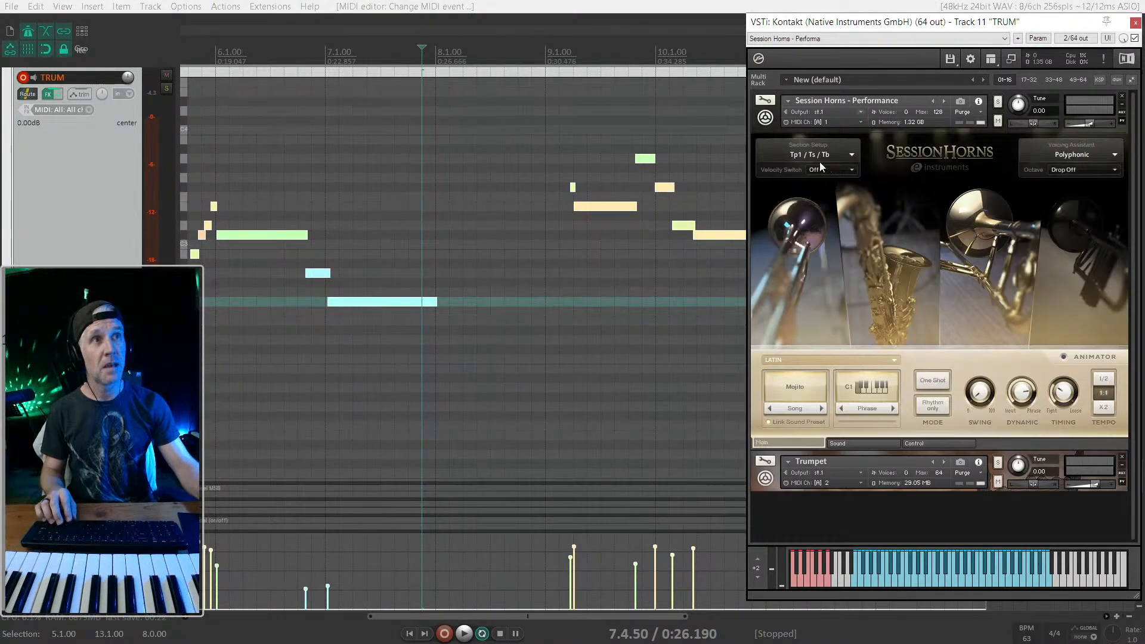
click(456, 73)
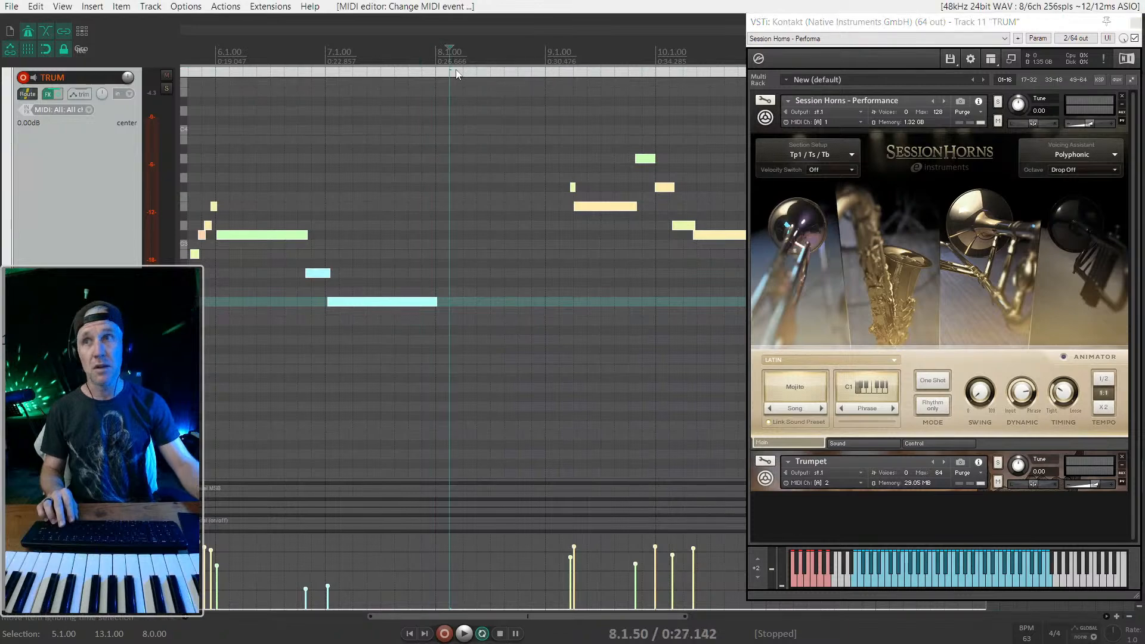
key(space)
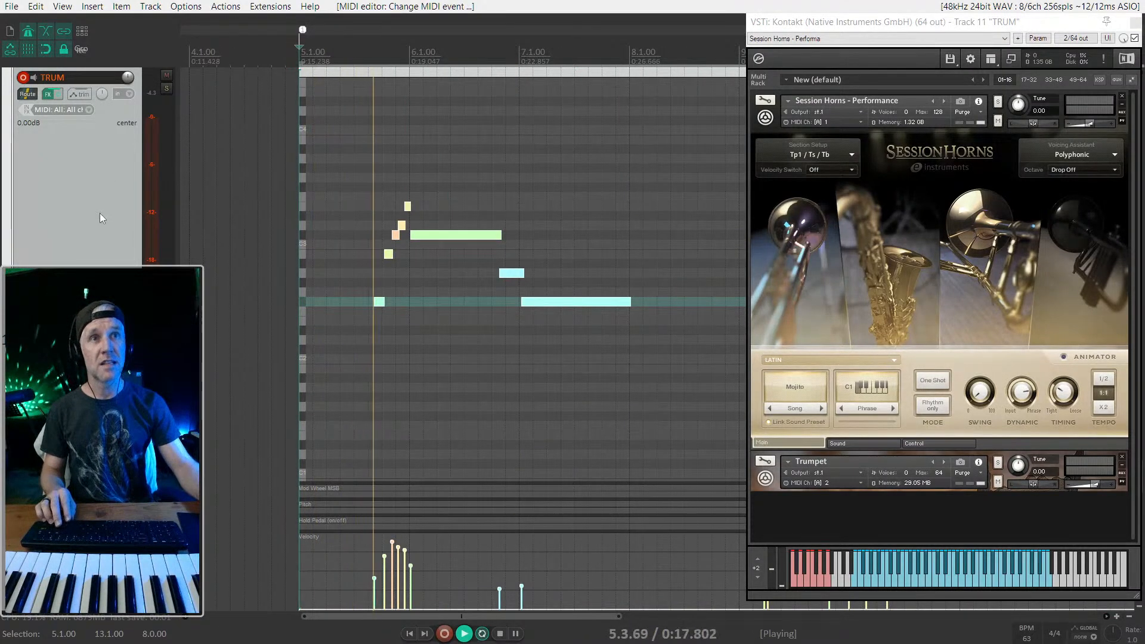
Step: Insert a new Kontakt instrument track below TRUM, declining the creation of separate output tracks
scroll(96, 246, down, 1)
scroll(98, 248, down, 6)
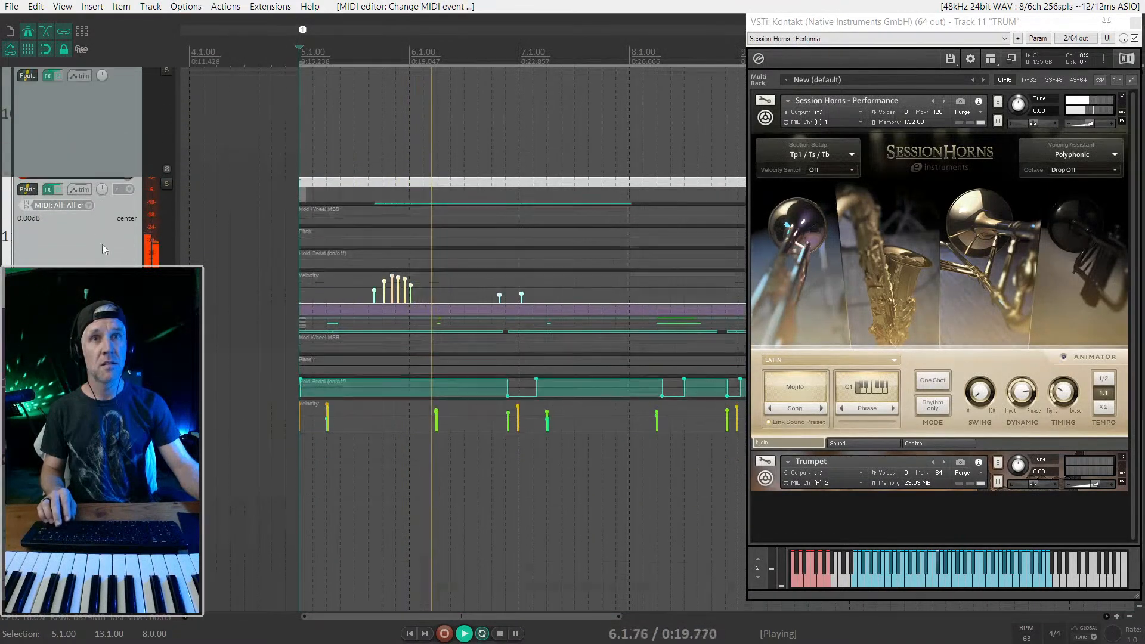
scroll(78, 227, down, 2)
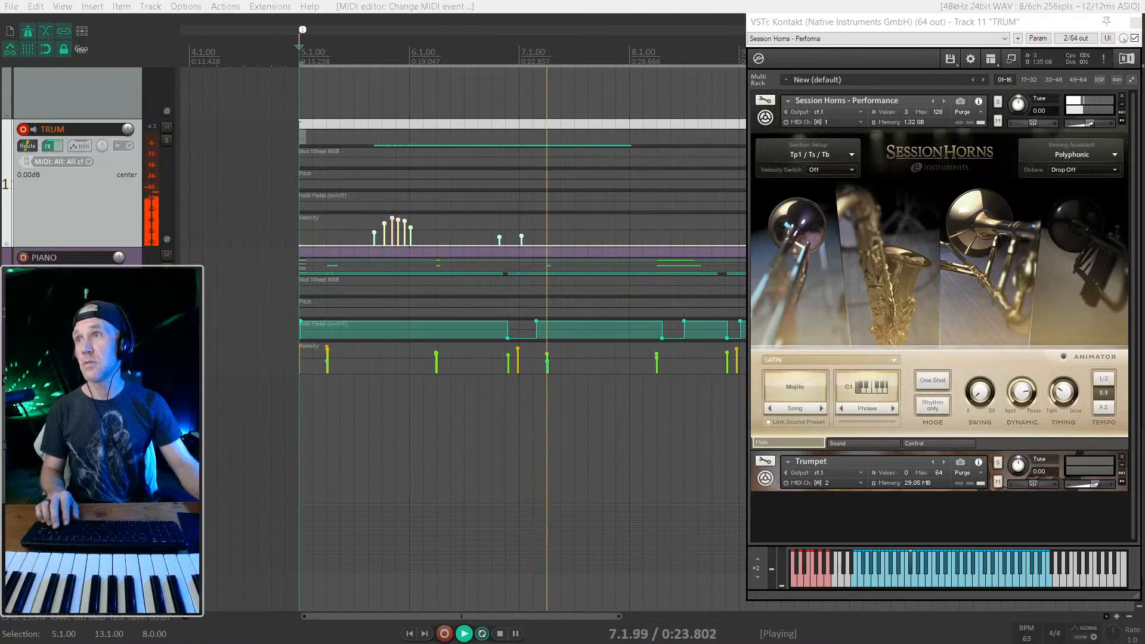
key(k)
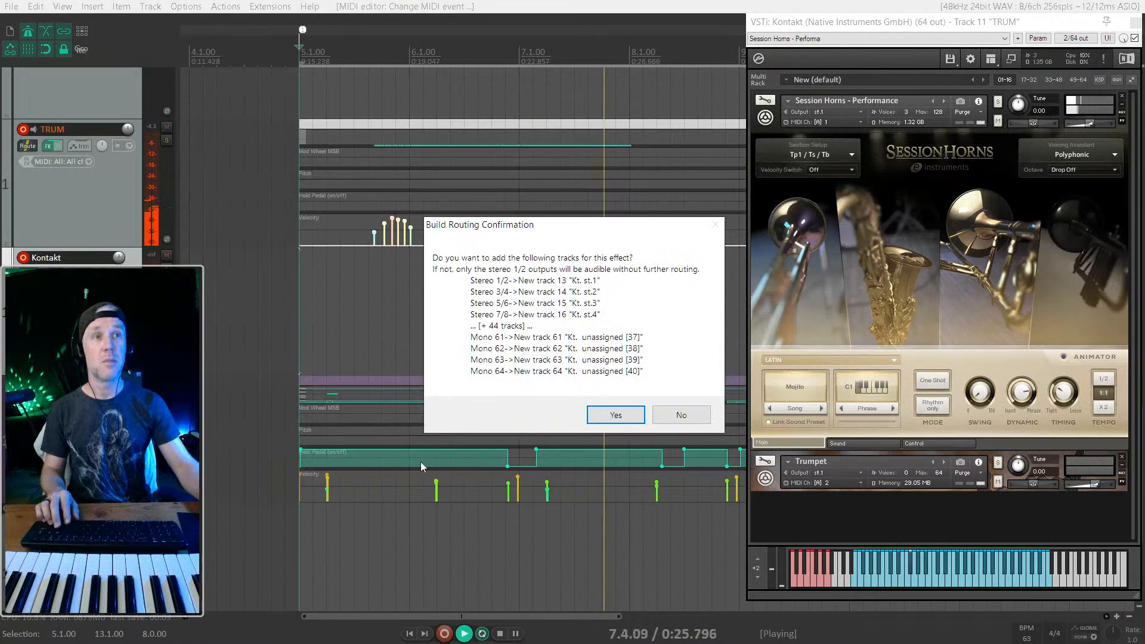
click(682, 413)
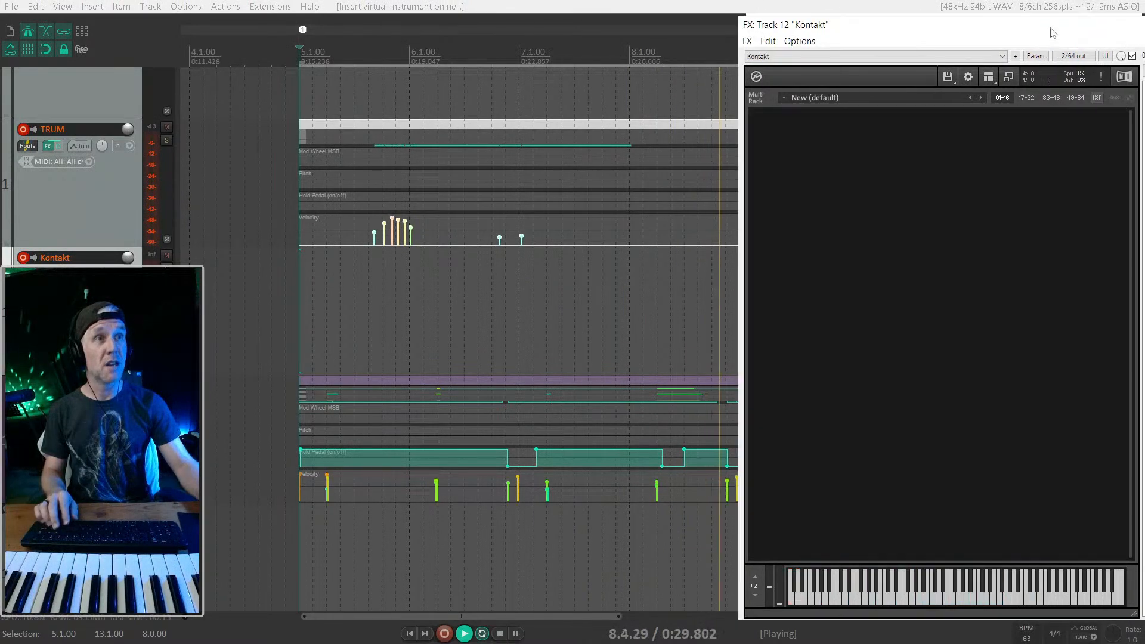
Step: Remove the Trumpet instrument from the TRUM track's Kontakt, keeping only Session Horns, and close that plugin window
drag(866, 28, 870, 70)
click(875, 24)
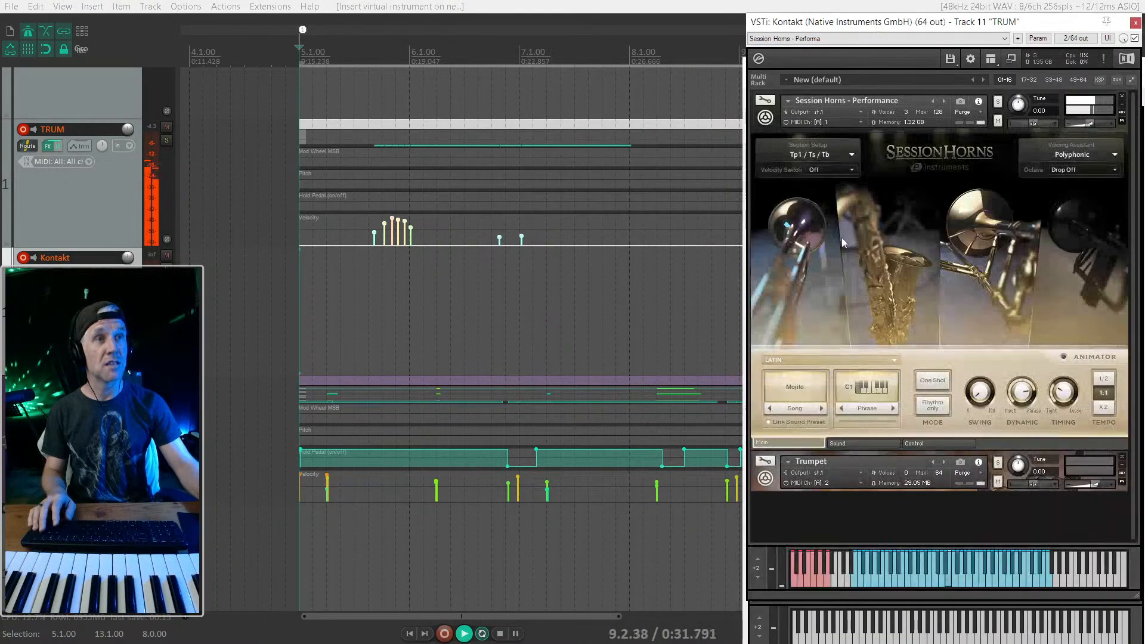
click(773, 475)
scroll(881, 449, down, 5)
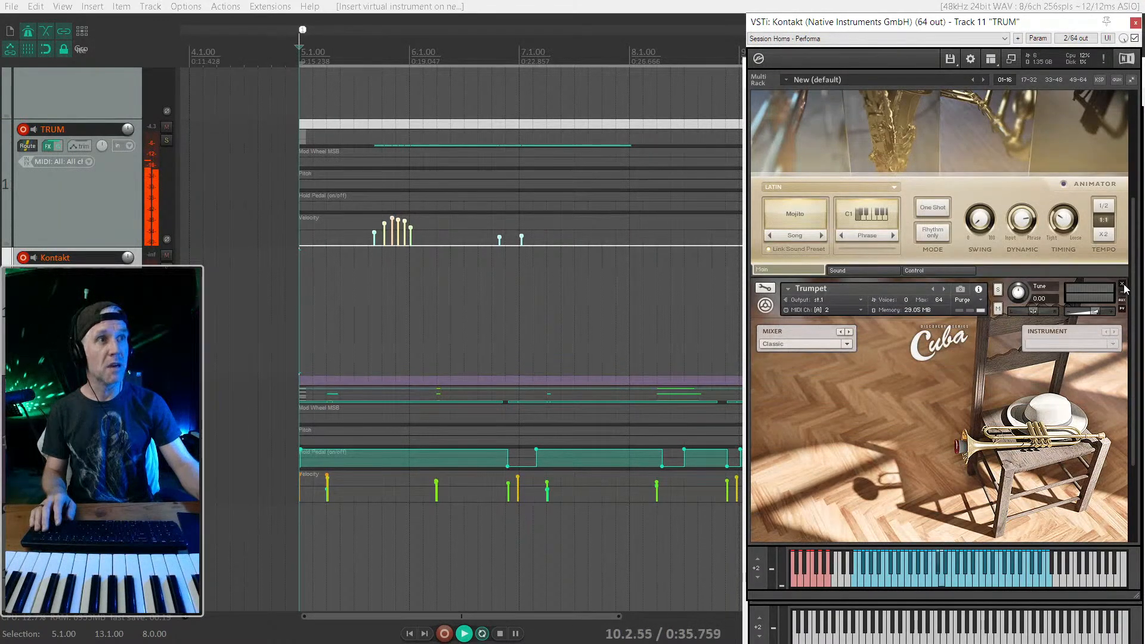
click(1121, 284)
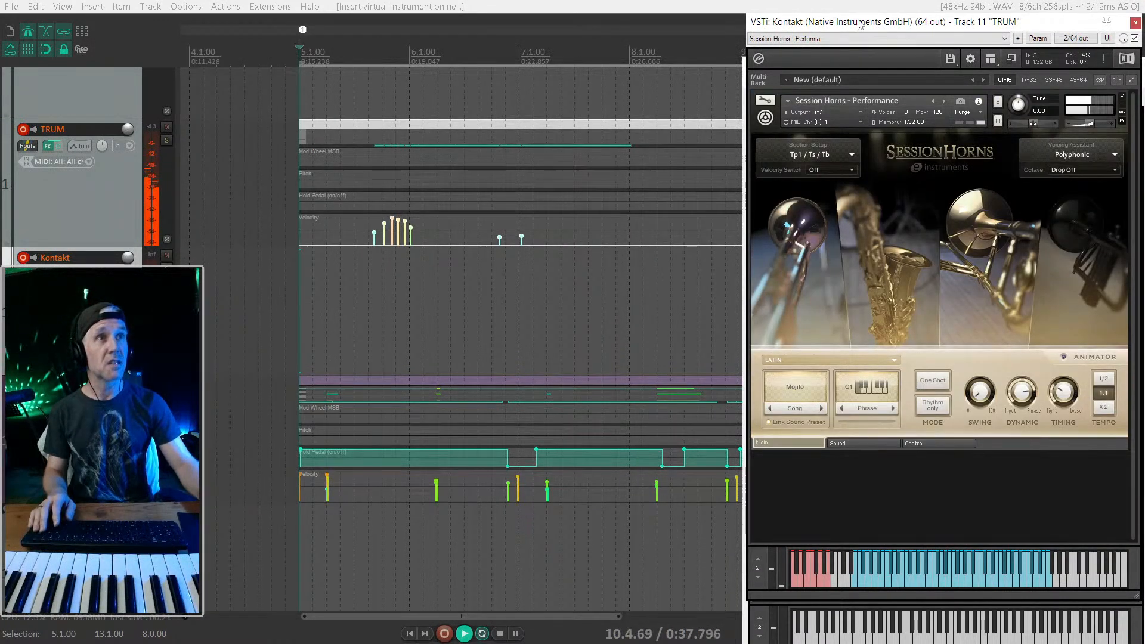
click(1135, 23)
Step: Show the library browser in the new Kontakt and load Bass.nki from the Cuba library's Melodic Instruments
drag(977, 69, 961, 23)
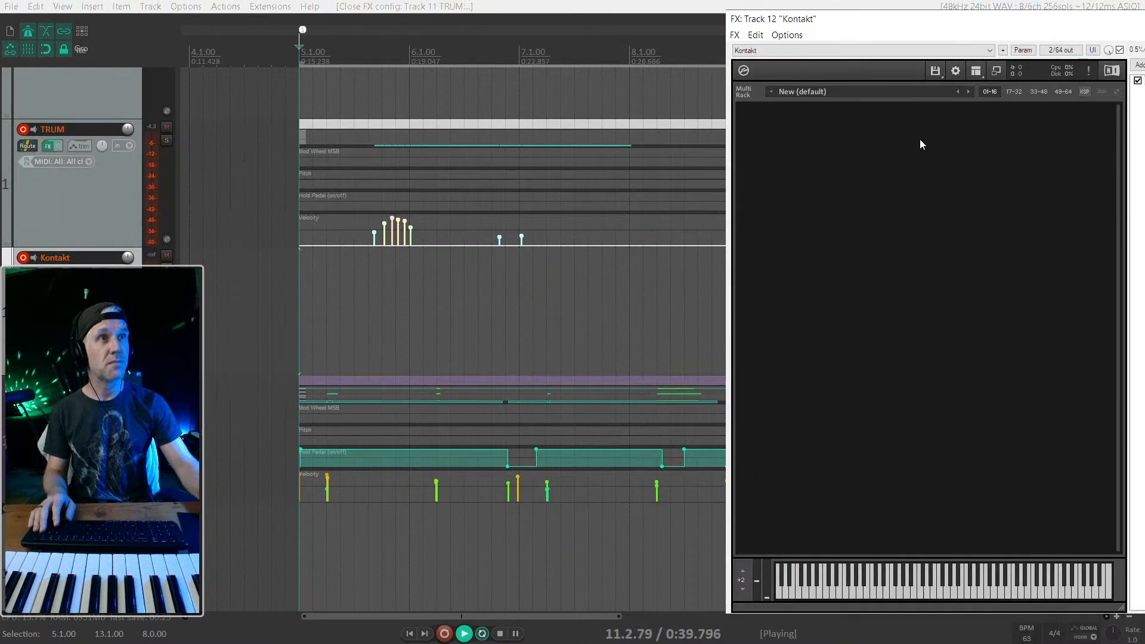
click(970, 75)
click(988, 95)
click(981, 73)
click(986, 85)
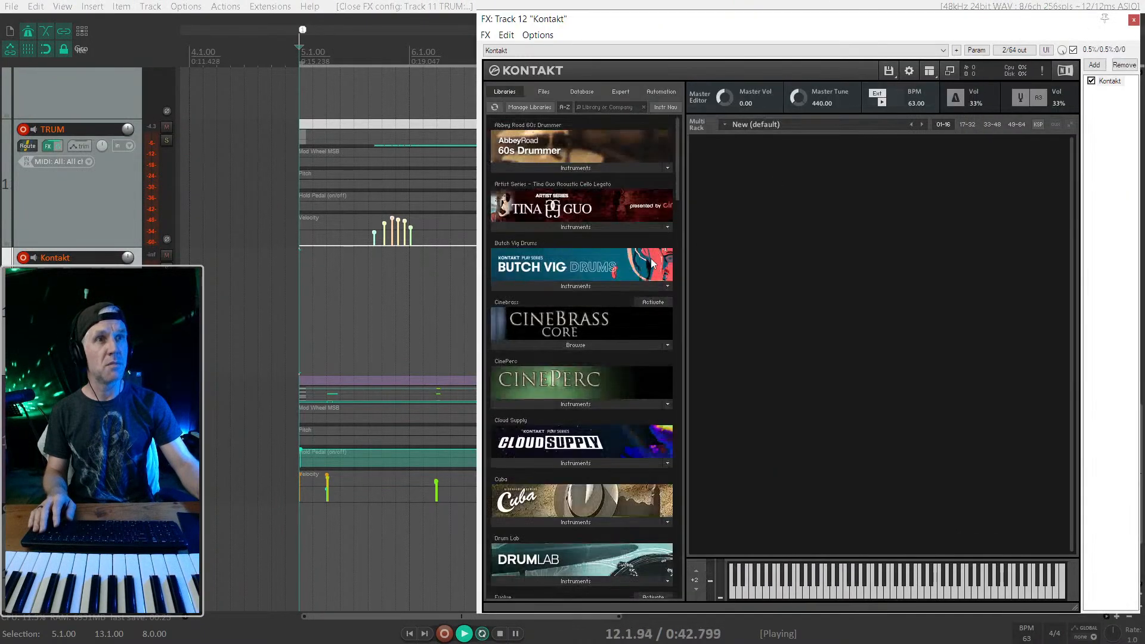
click(560, 523)
double_click(519, 547)
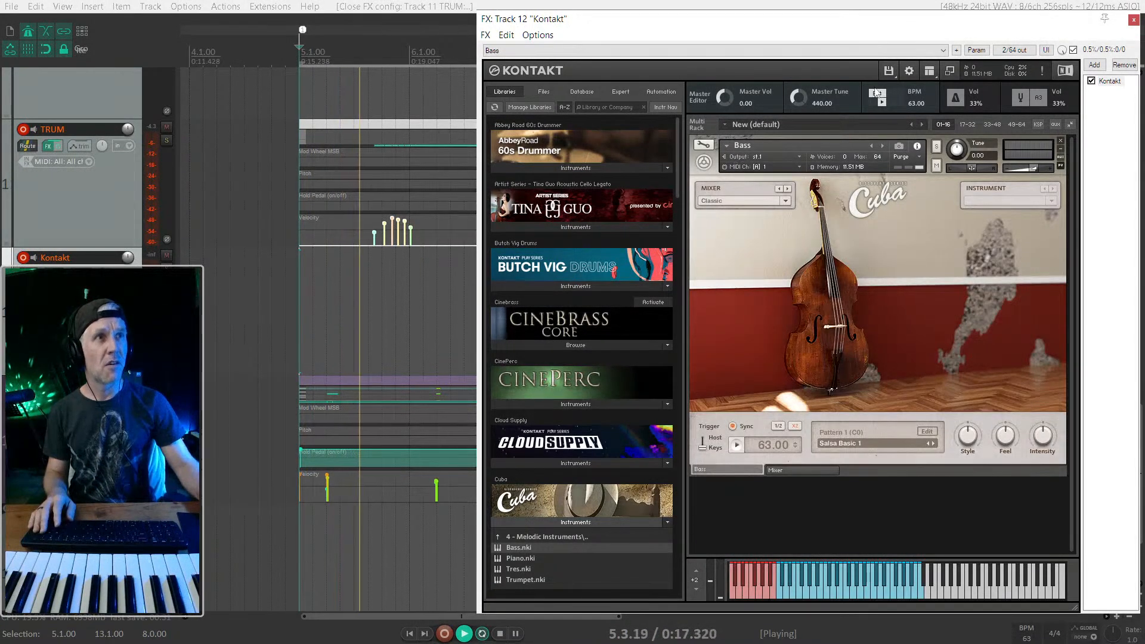
Step: Hide the Kontakt library browser and reposition the Bass instrument window beside the arrangement
click(928, 71)
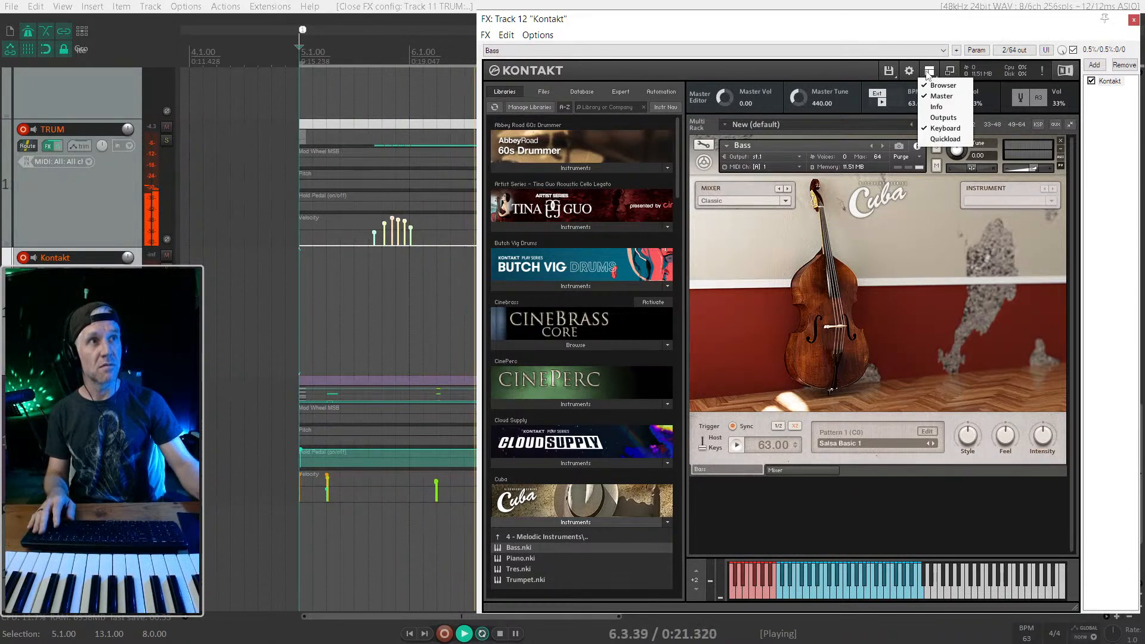
click(939, 86)
drag(785, 22, 1064, 27)
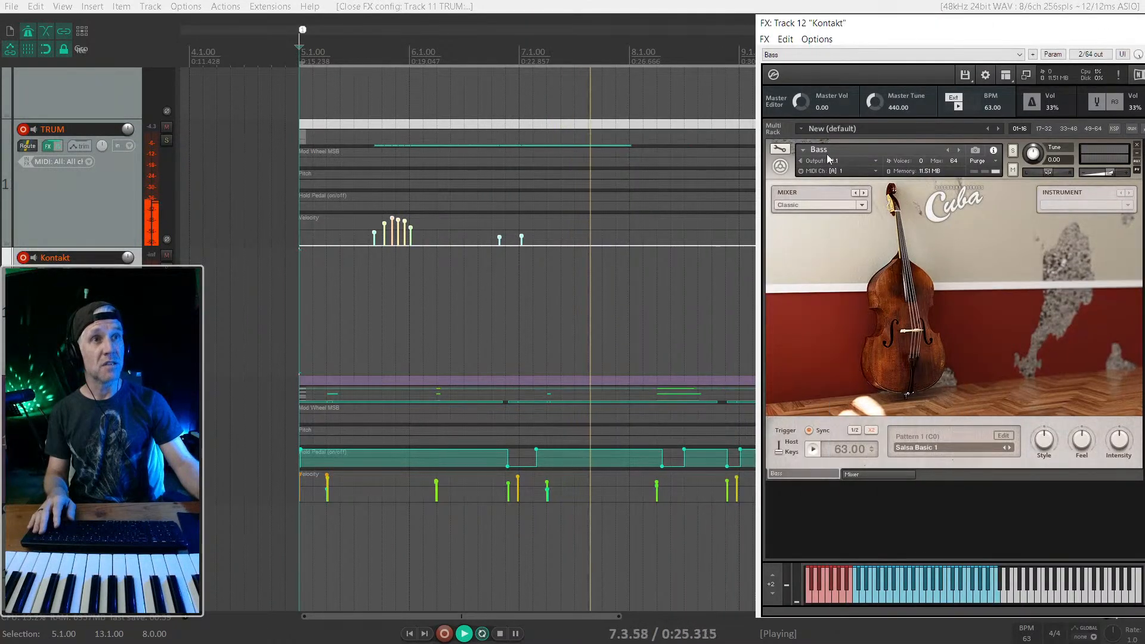
drag(955, 24, 934, 19)
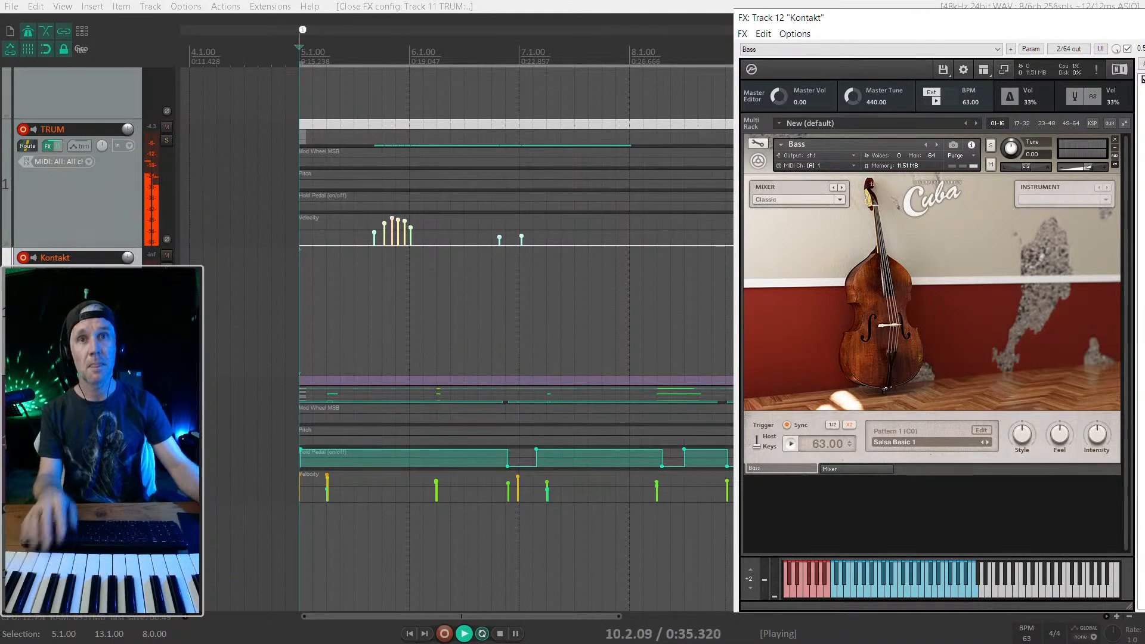
Step: Rename the new Kontakt track BASS and disarm recording on the TRUM track
text(BASS)
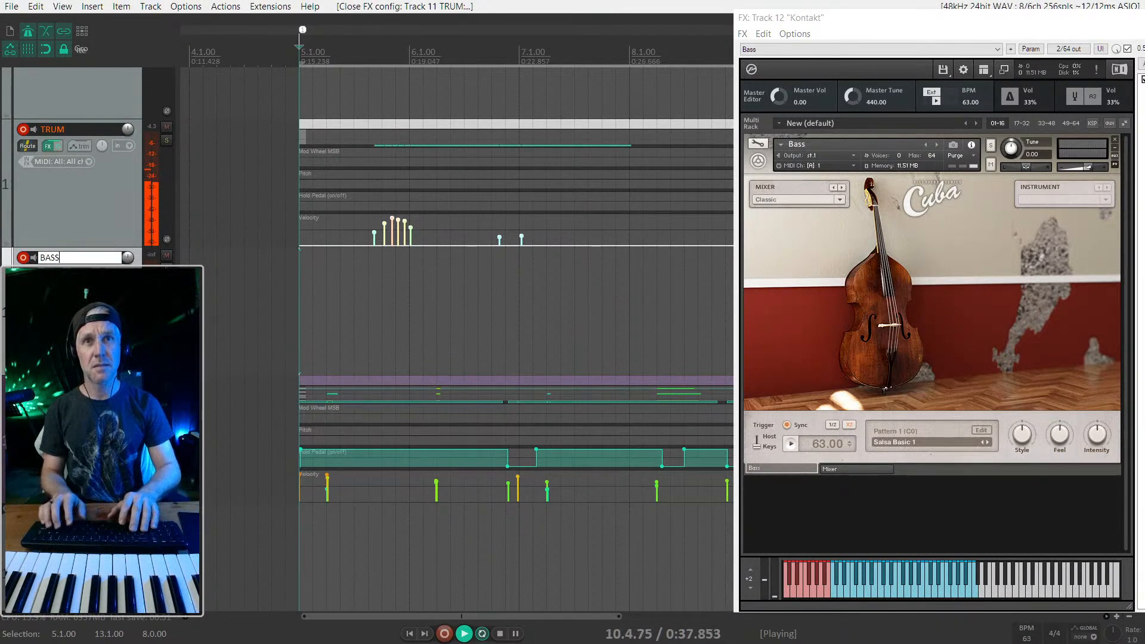
key(Return)
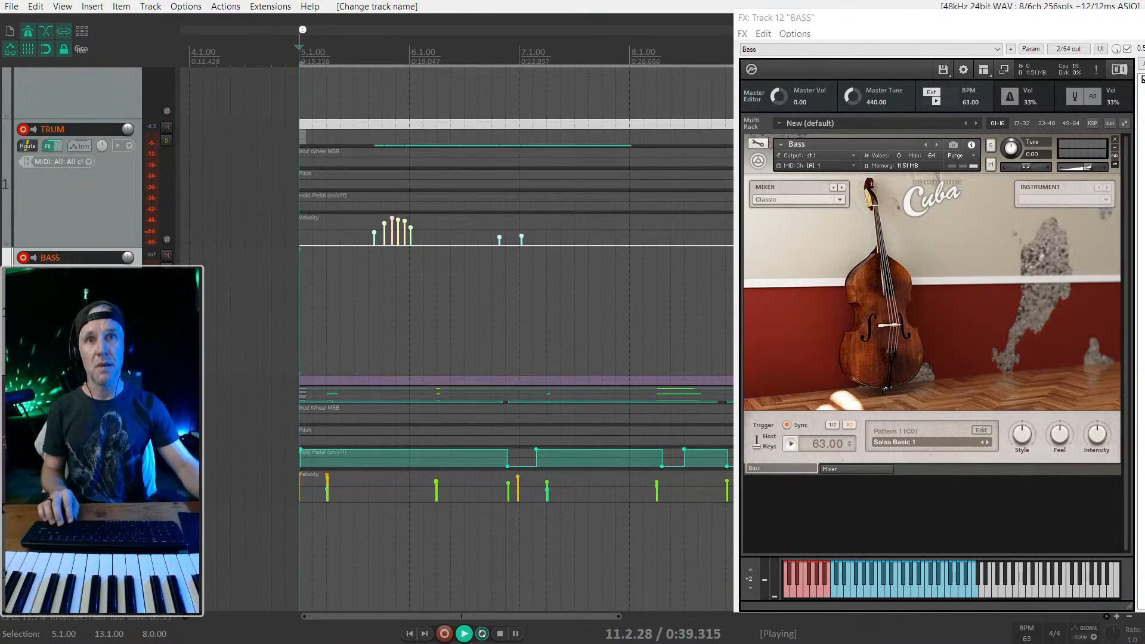
key(ctrl+F7)
key(F7)
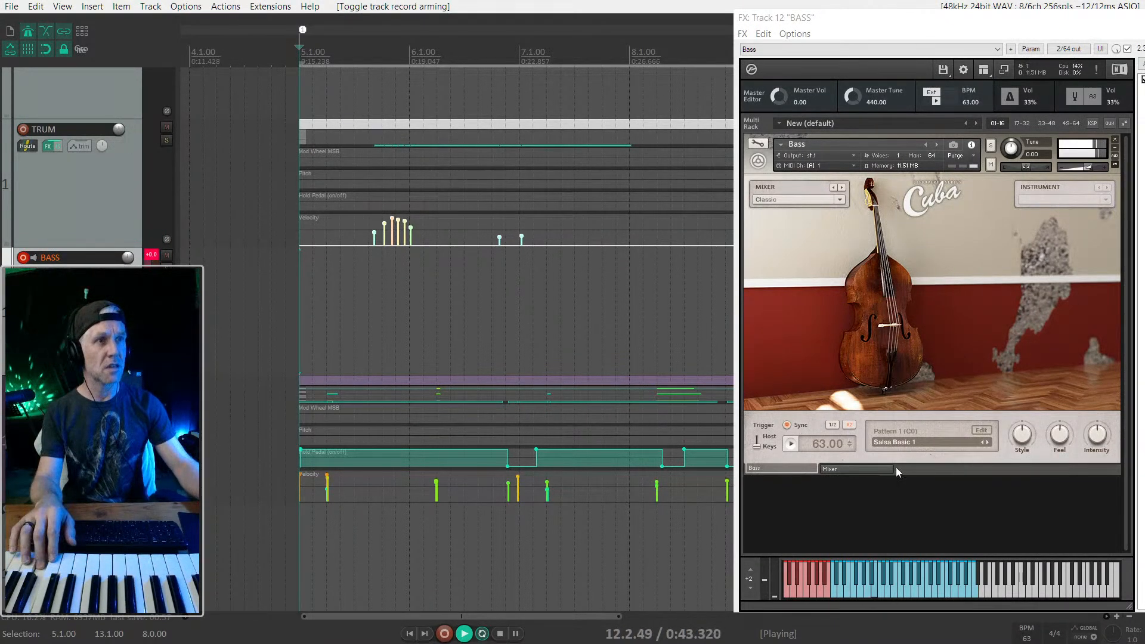
Step: Open the Cuba Bass mixer page, set its mixer preset to Init and reset the BASS track's clipped peak meter
click(858, 466)
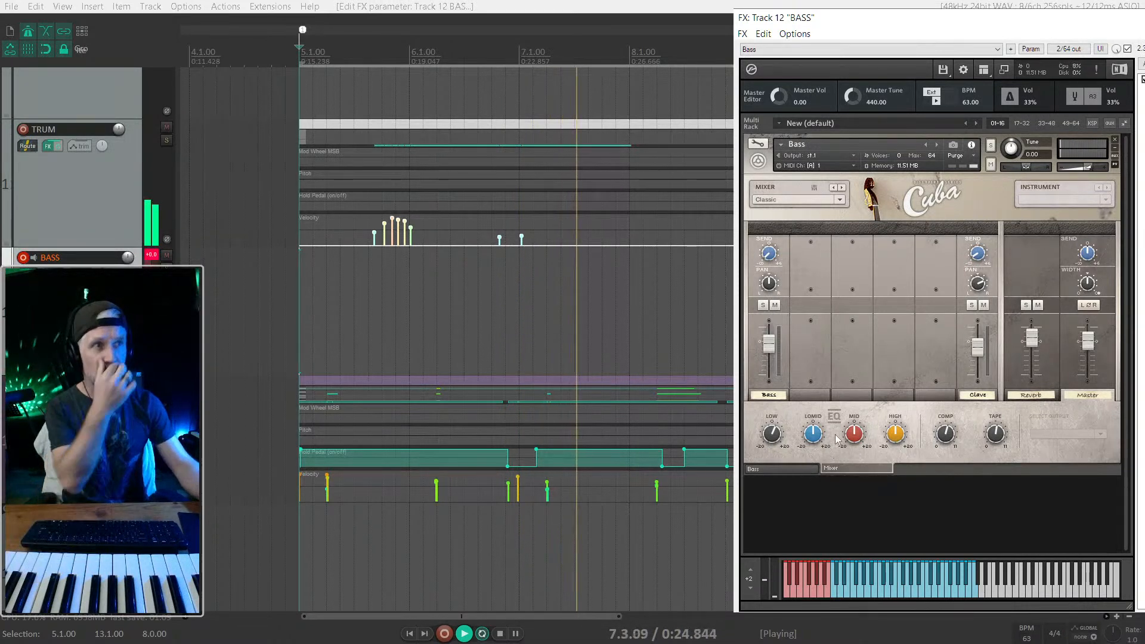
click(840, 200)
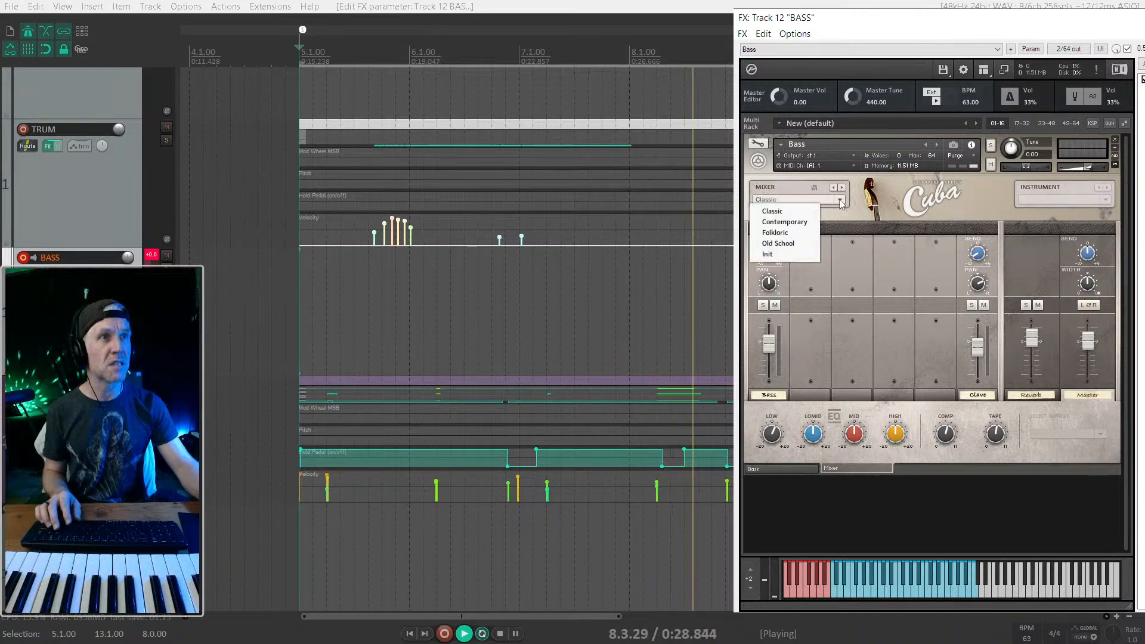
click(768, 254)
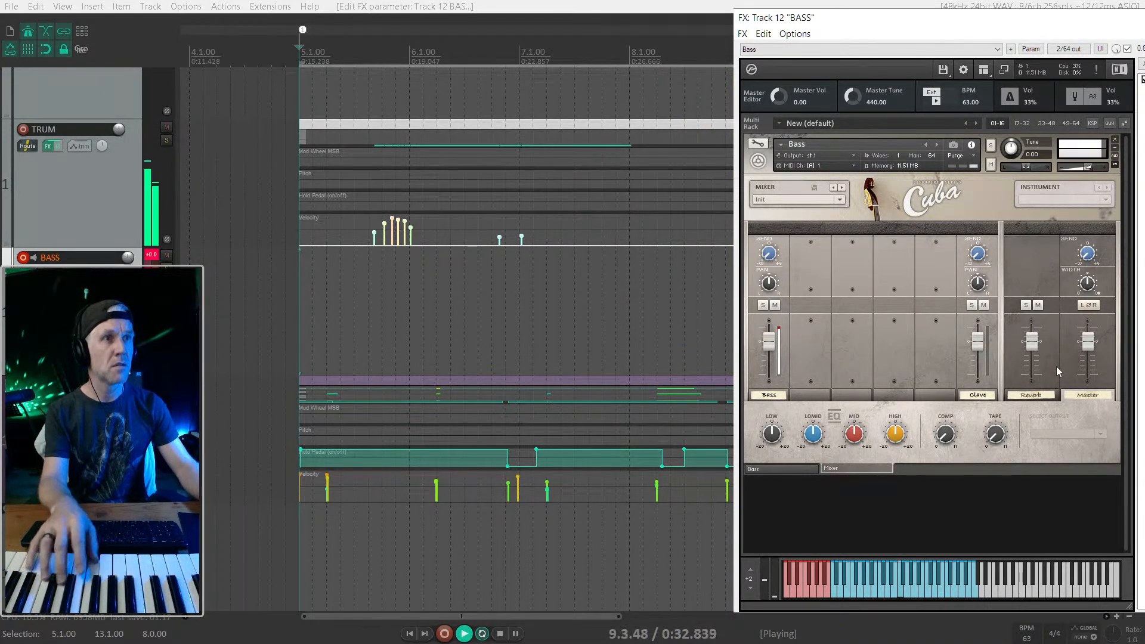
click(153, 258)
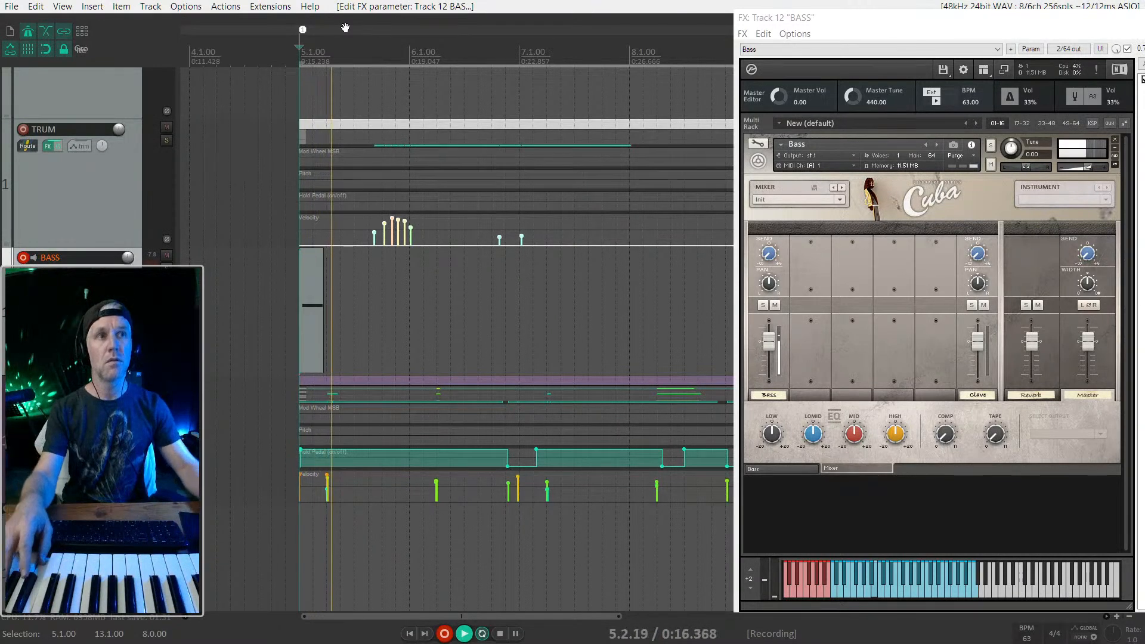
Step: Record a bass line of long notes on the BASS track from 5.1.00 to 13.1.00 and switch to the previous take
scroll(409, 311, down, 2)
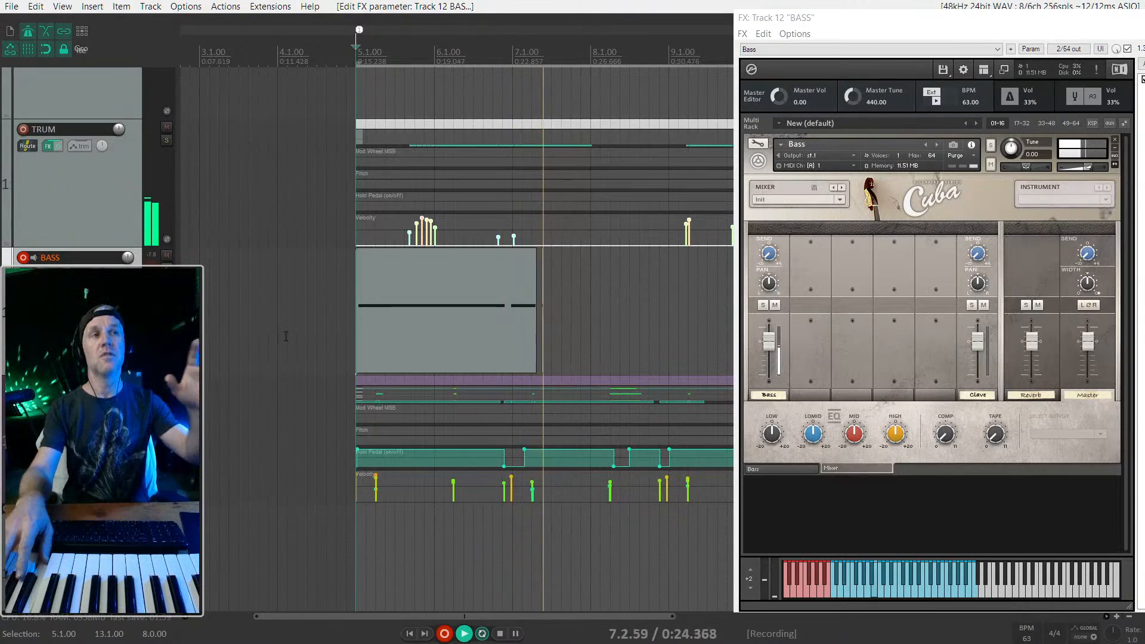
scroll(465, 225, down, 1)
scroll(518, 206, down, 2)
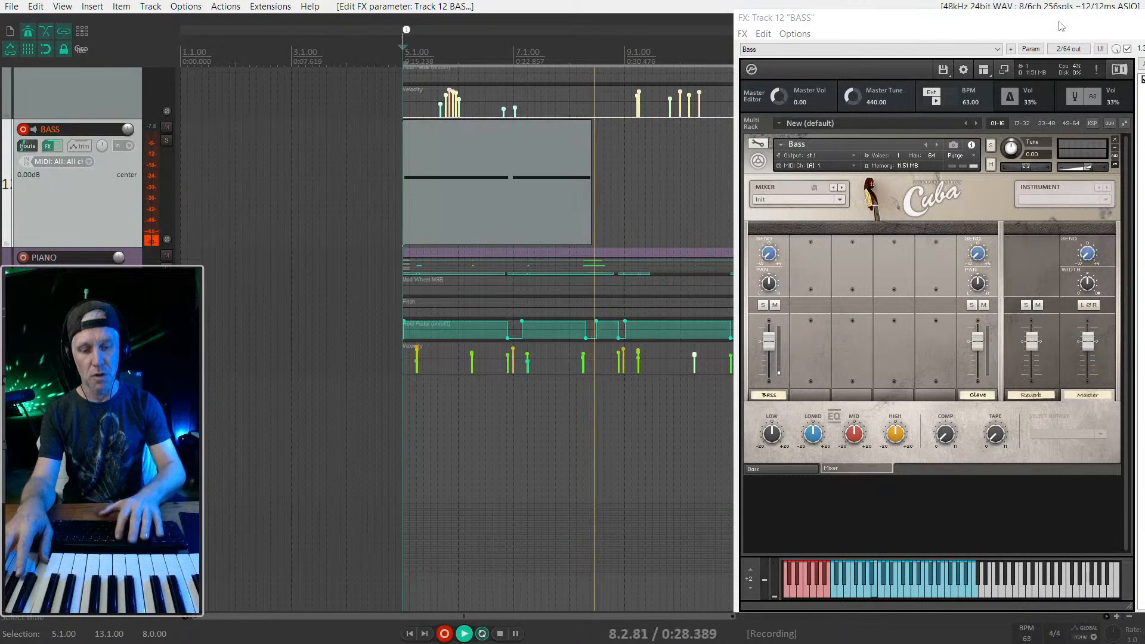
key(Escape)
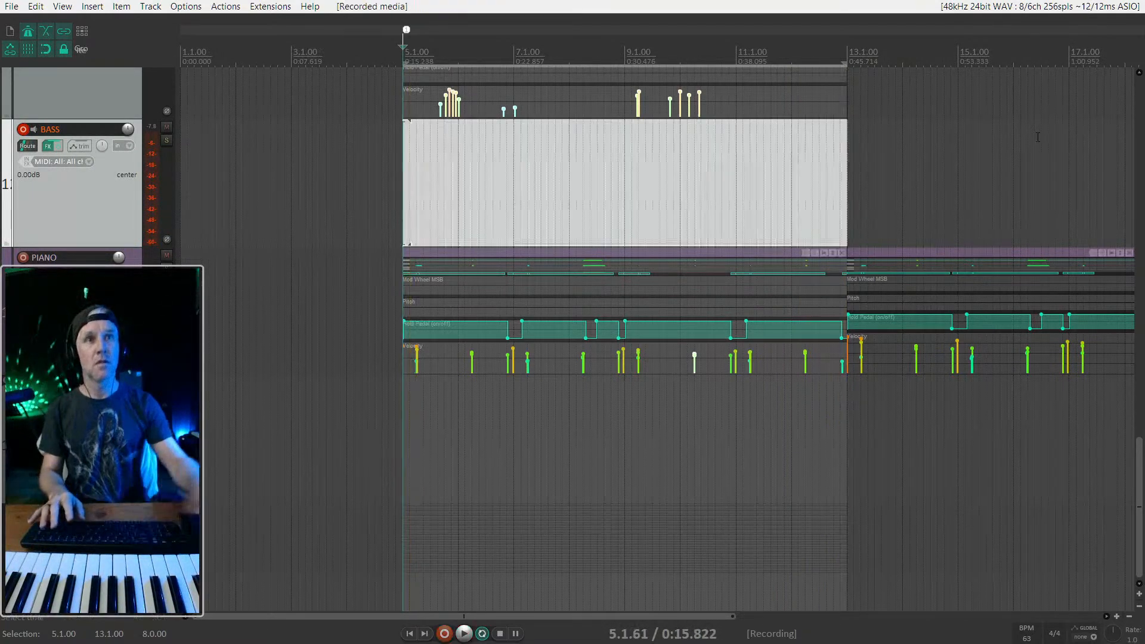
key(space)
key(shift+t)
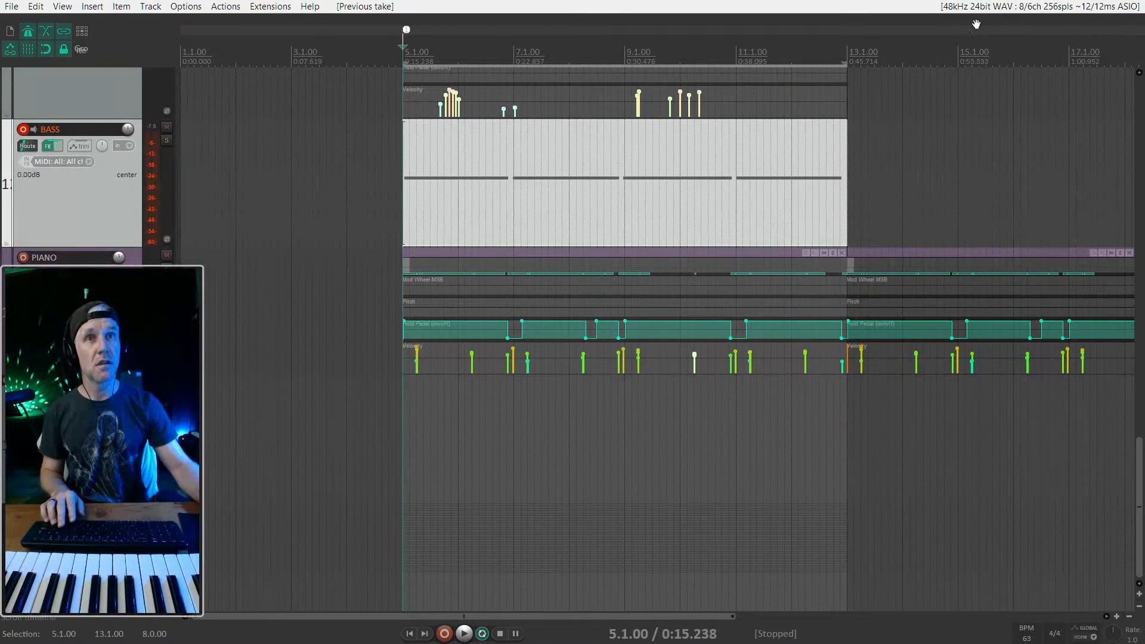
Step: Quantize the position and length of all BASS notes to a straight 1/8 grid at 89% strength
key(space)
double_click(478, 194)
key(ctrl+a)
key(ctrl+q)
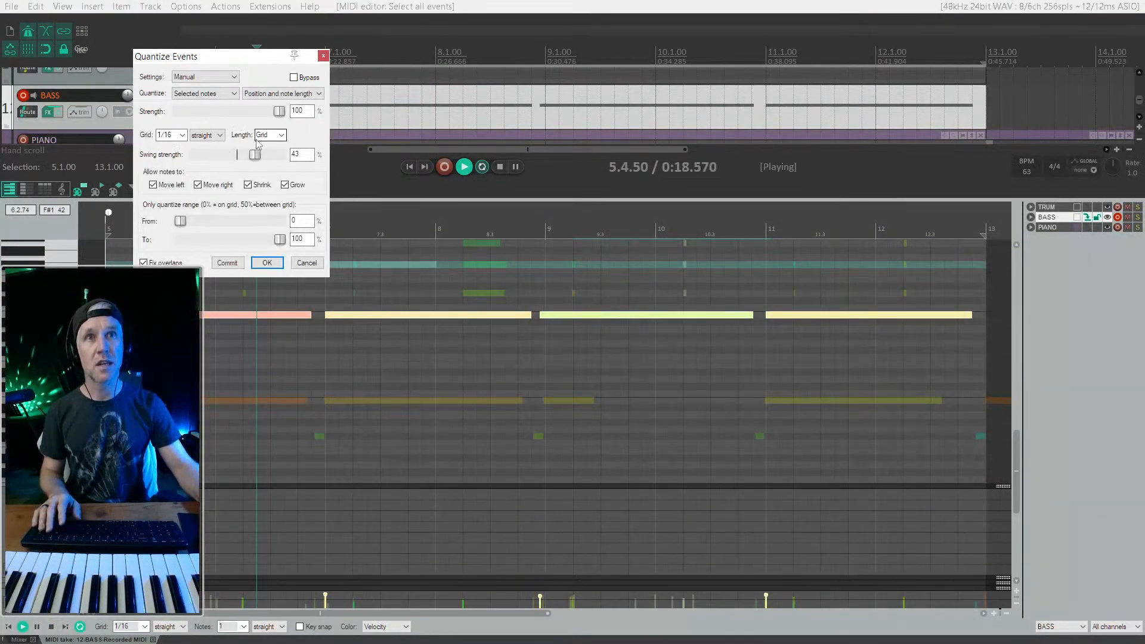
drag(254, 156, 256, 156)
click(204, 136)
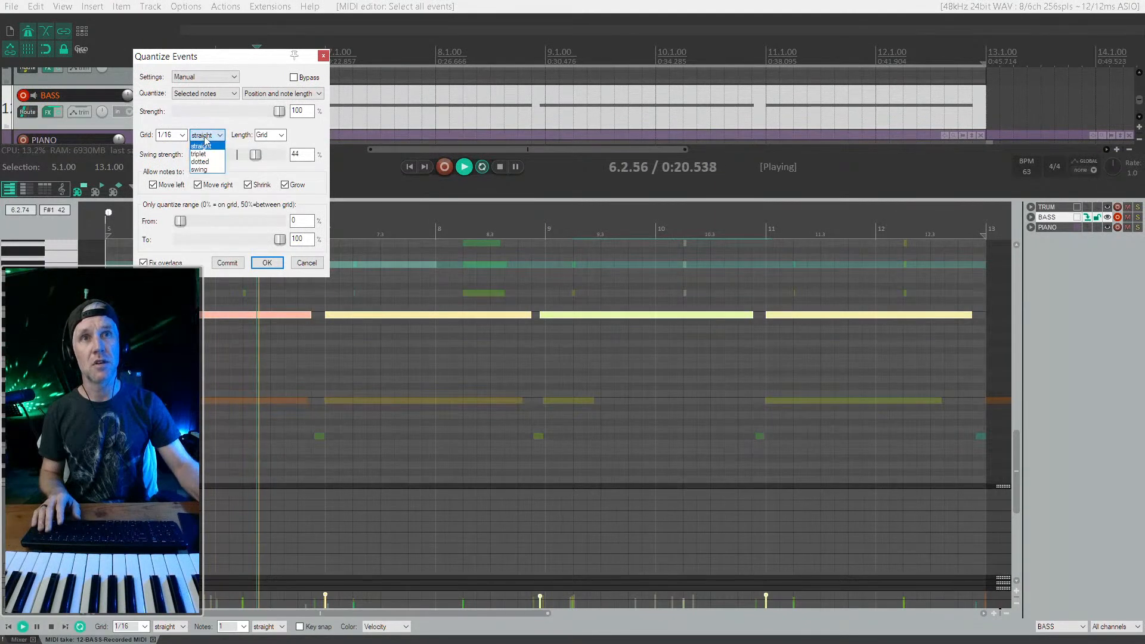
click(208, 146)
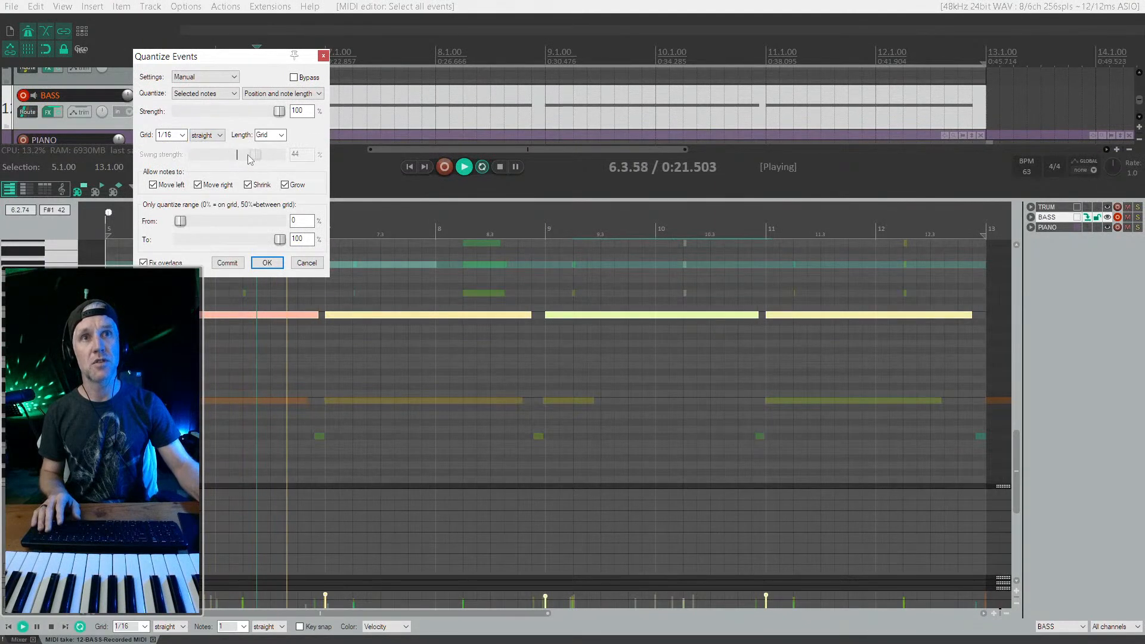
click(182, 135)
click(167, 175)
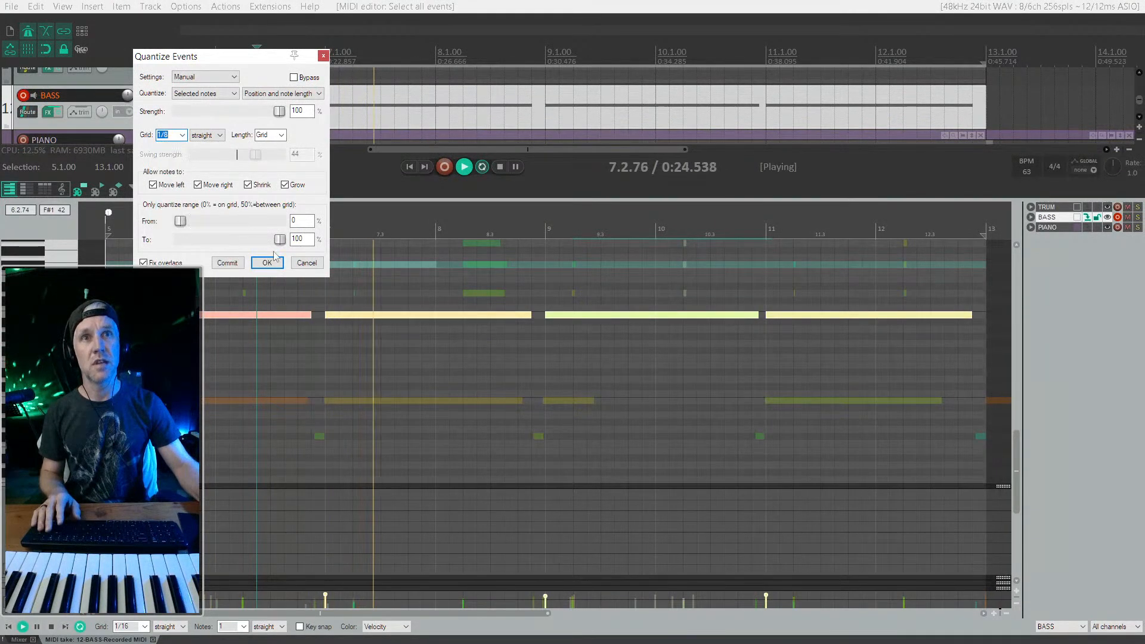
drag(279, 111, 272, 111)
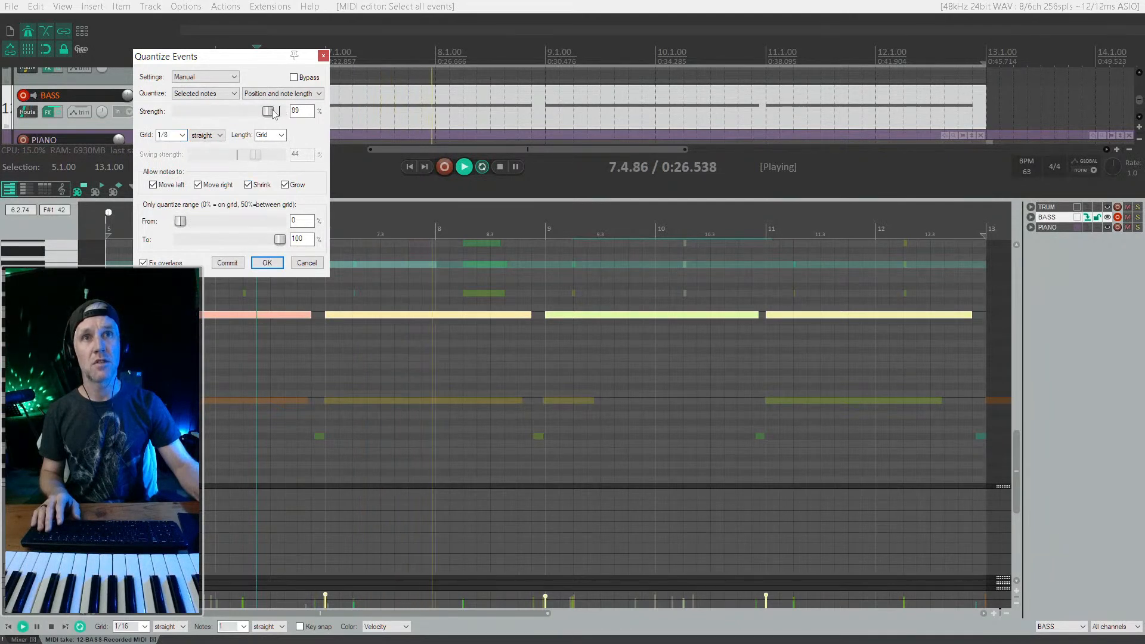
click(267, 263)
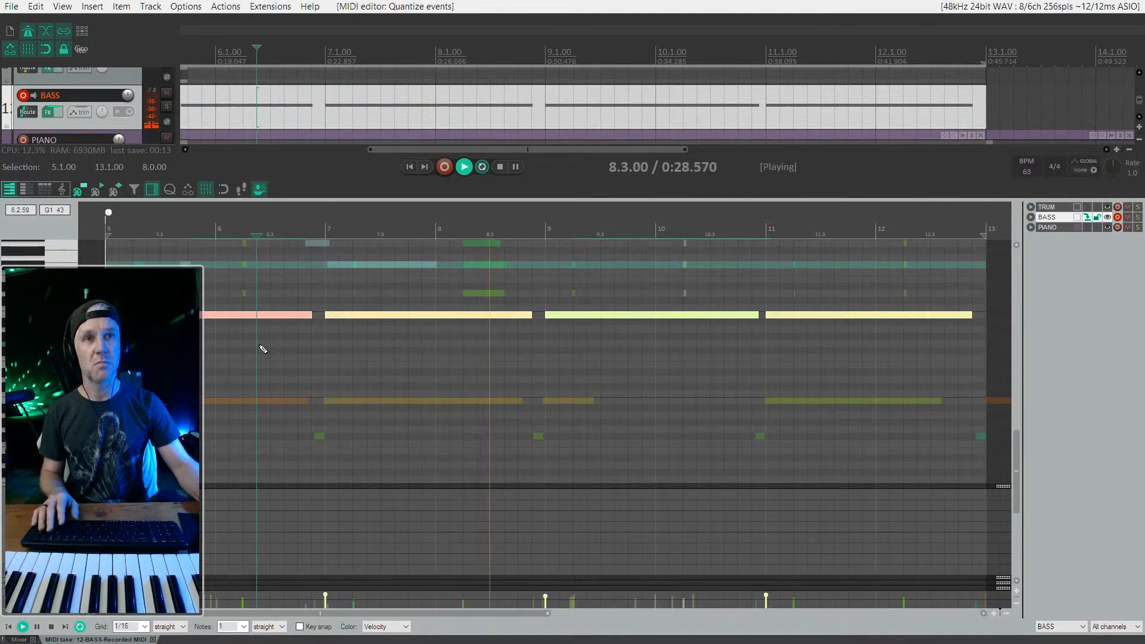
click(273, 316)
alt+click(269, 315)
key(ctrl+z)
Step: Adjust the velocity of the quantized bass notes and close the MIDI editor to return to the track overview
drag(260, 324, 260, 326)
key(alt+shift+d)
key(alt+shift+d)
key(alt+shift+d)
scroll(524, 209, down, 2)
key(alt)
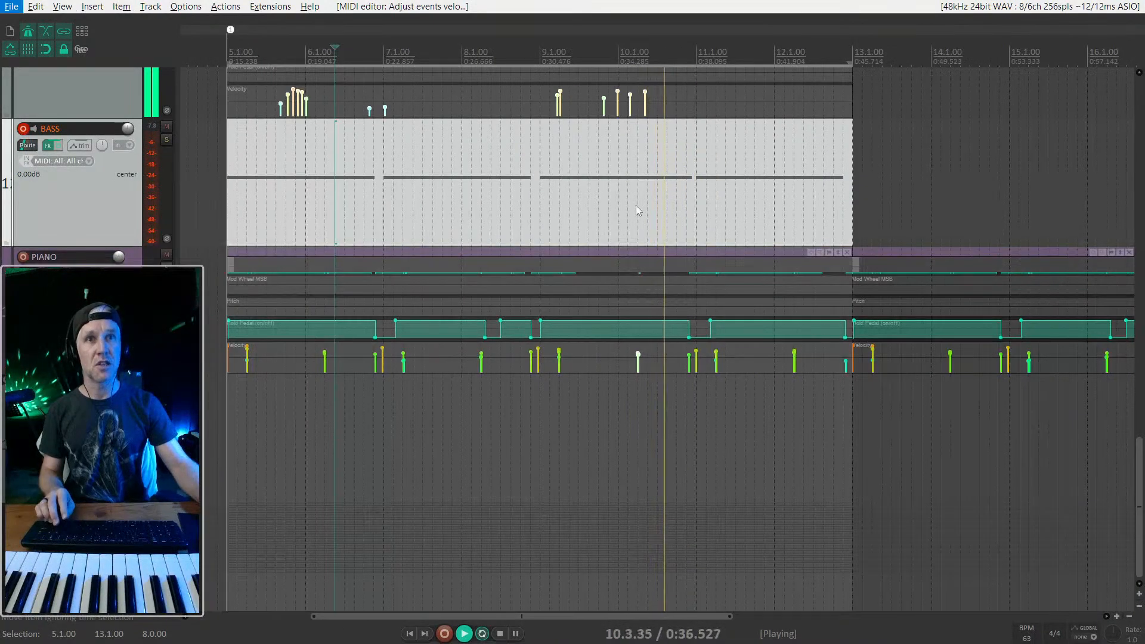
scroll(70, 193, down, 5)
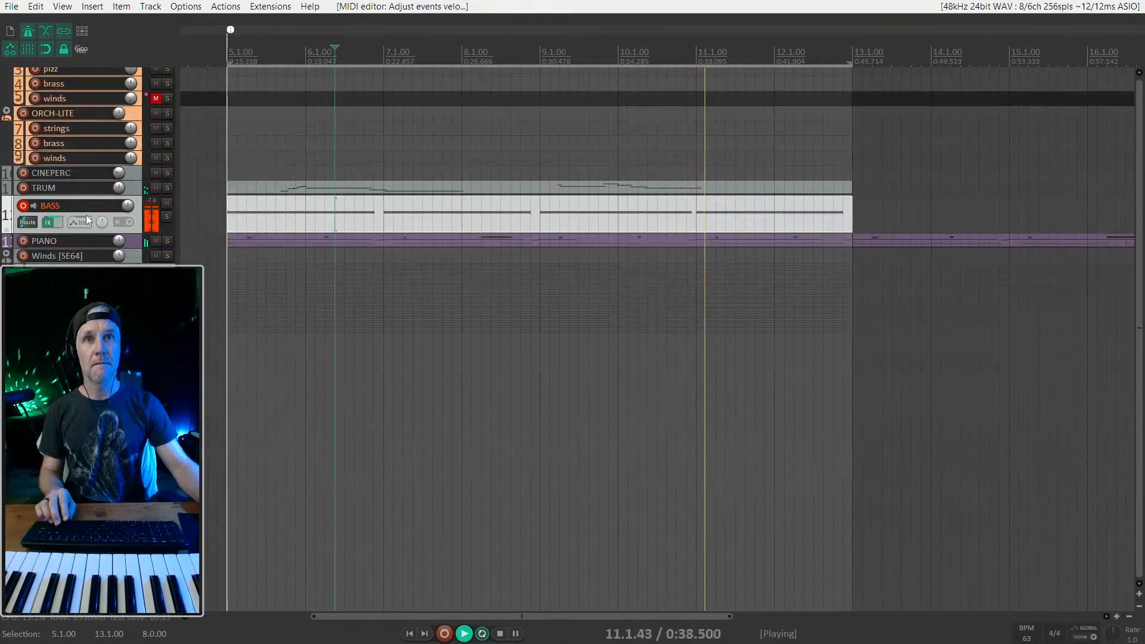
Step: Collapse both ORCH-LITE folders so their child tracks are compact
scroll(86, 218, up, 2)
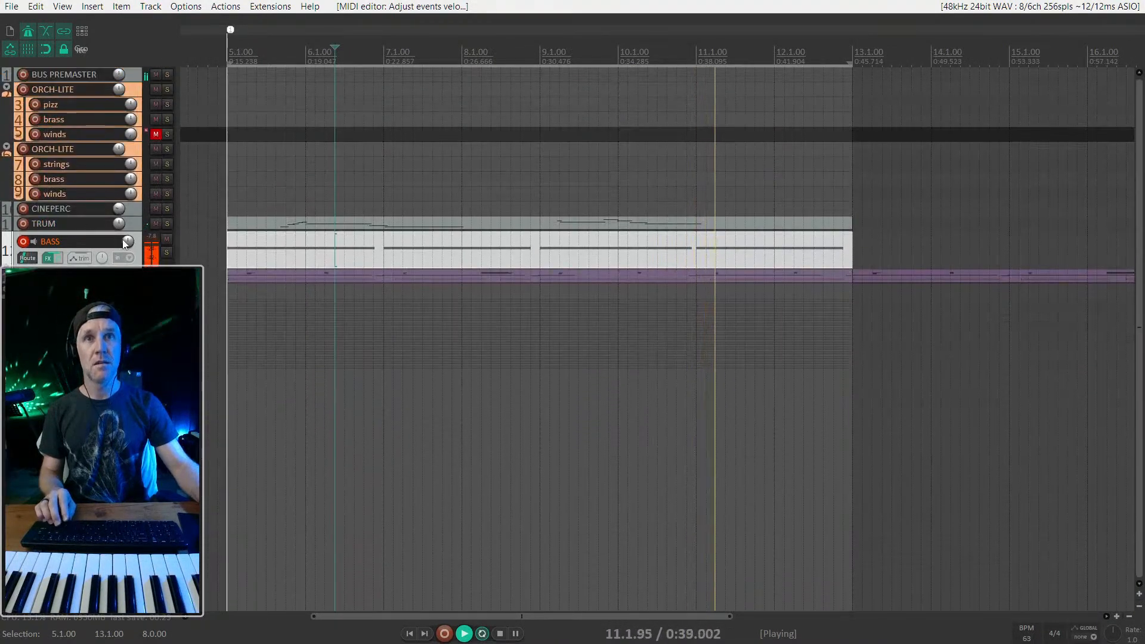
click(7, 89)
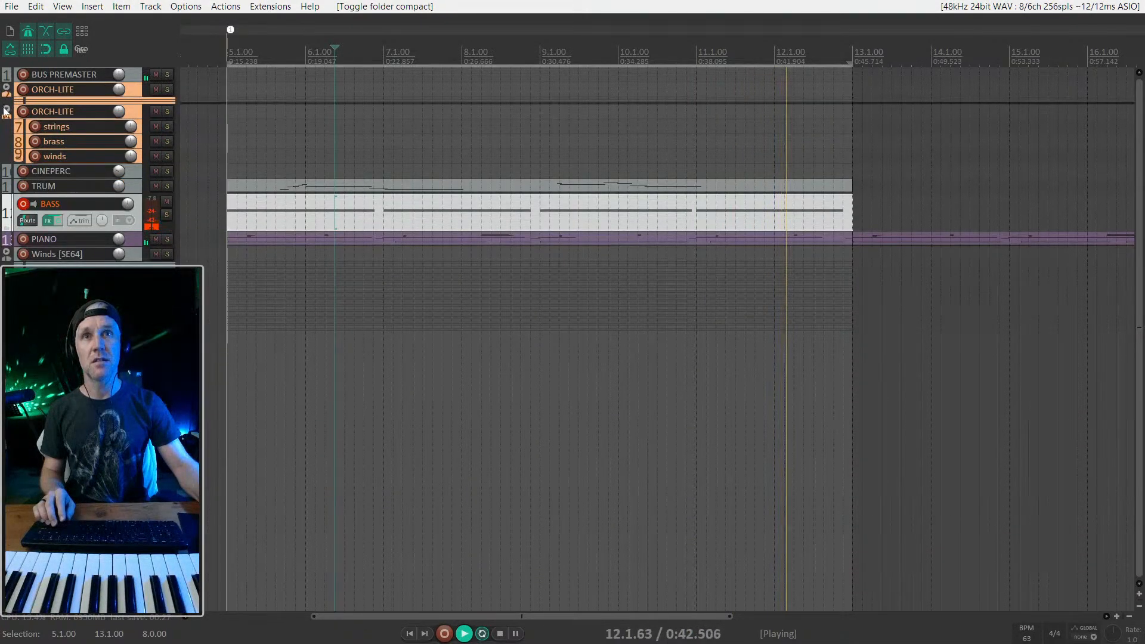
click(7, 112)
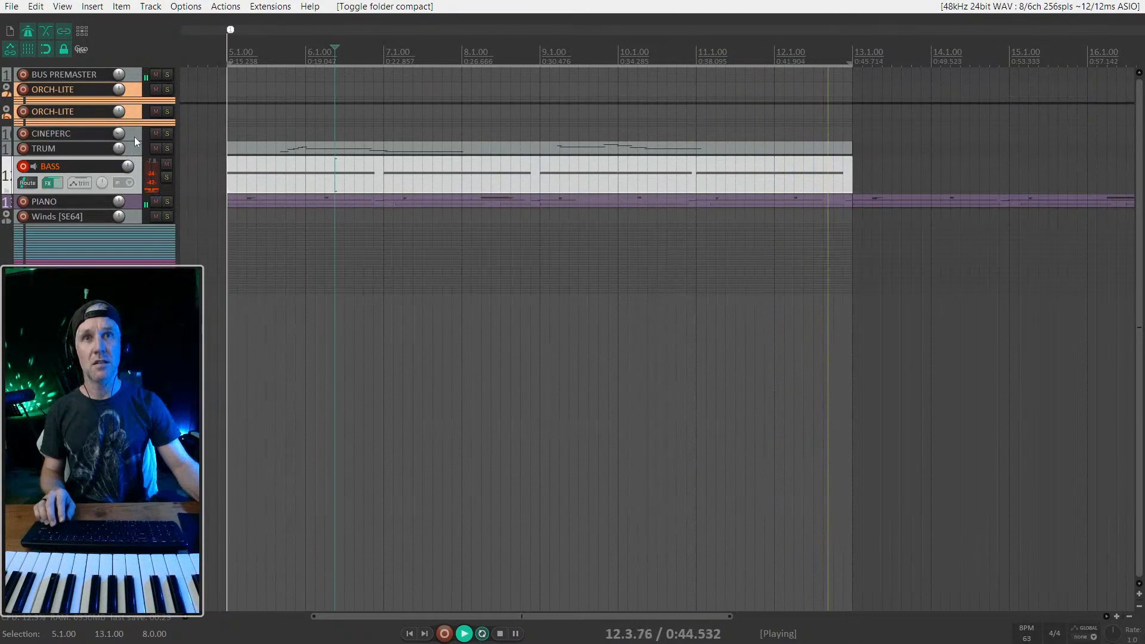
Step: Assign random custom colours to the CINEPERC, TRUM and BASS tracks, cycling until TRUM is green and BASS is yellow
key(c)
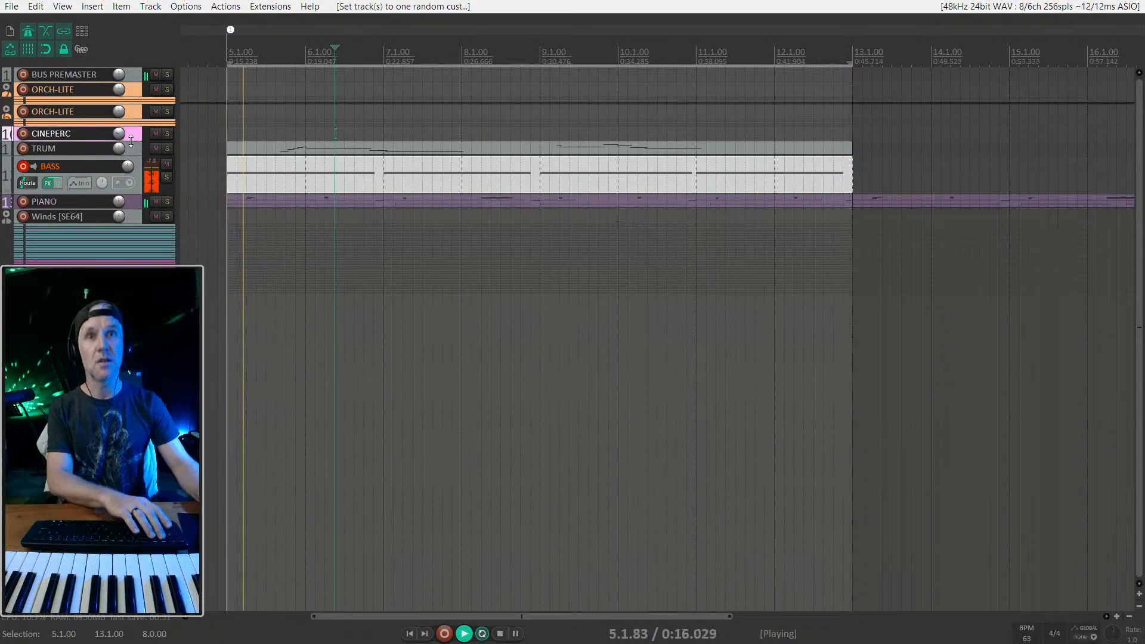
click(134, 147)
key(c)
key(c)
key(c)
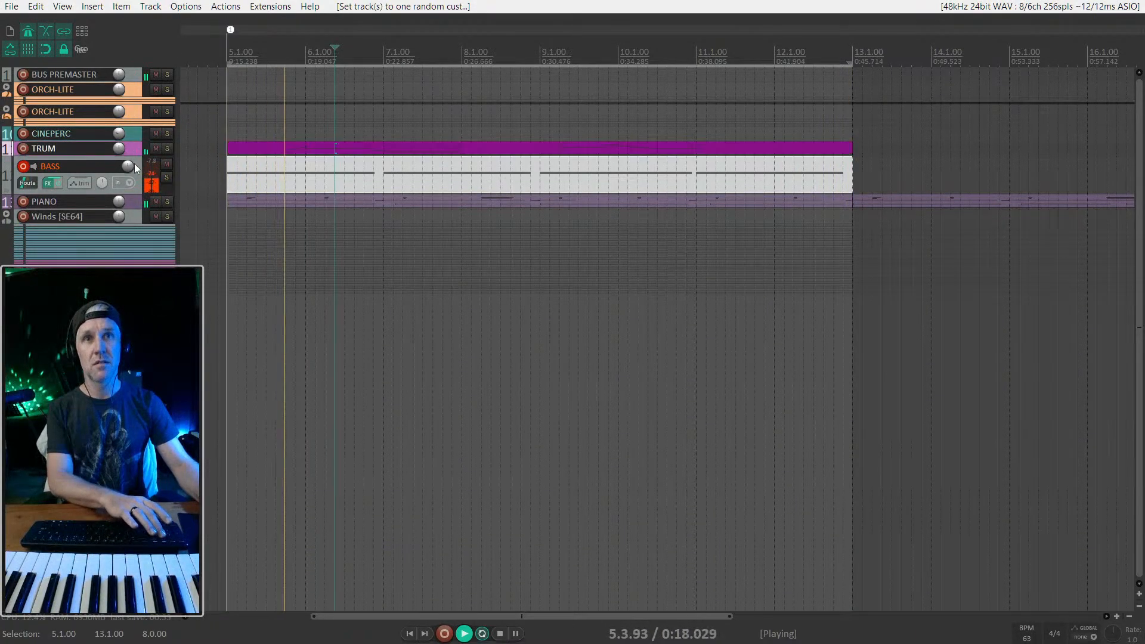
click(138, 163)
key(c)
key(c)
key(c)
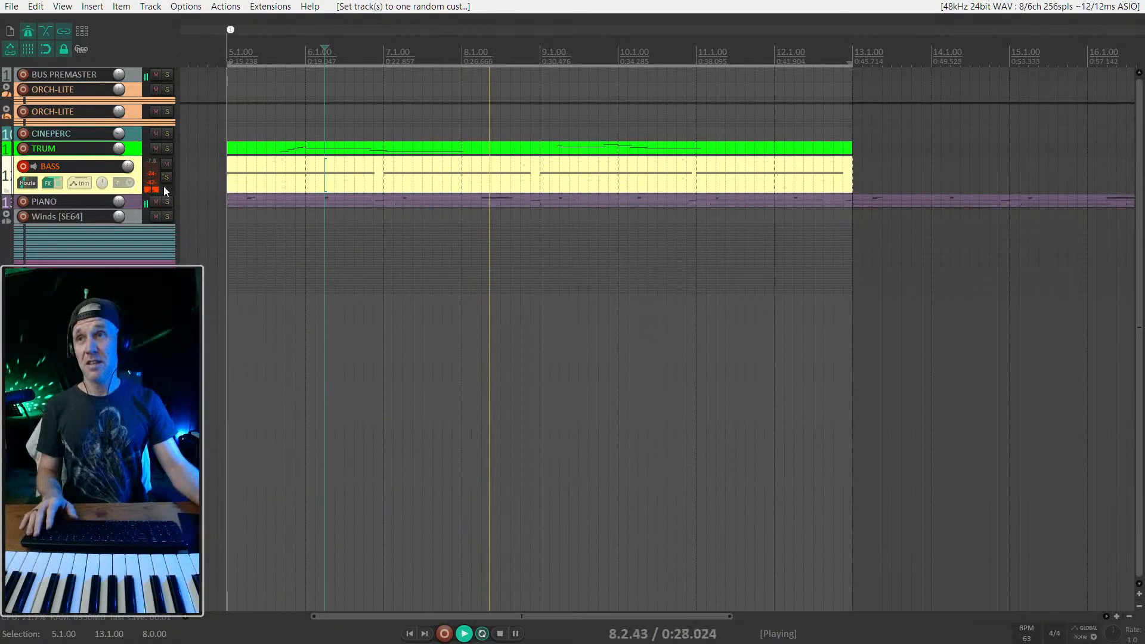
Step: Open the BASS item in the inline MIDI editor, return to the track overview and select the TRUM item
key(e)
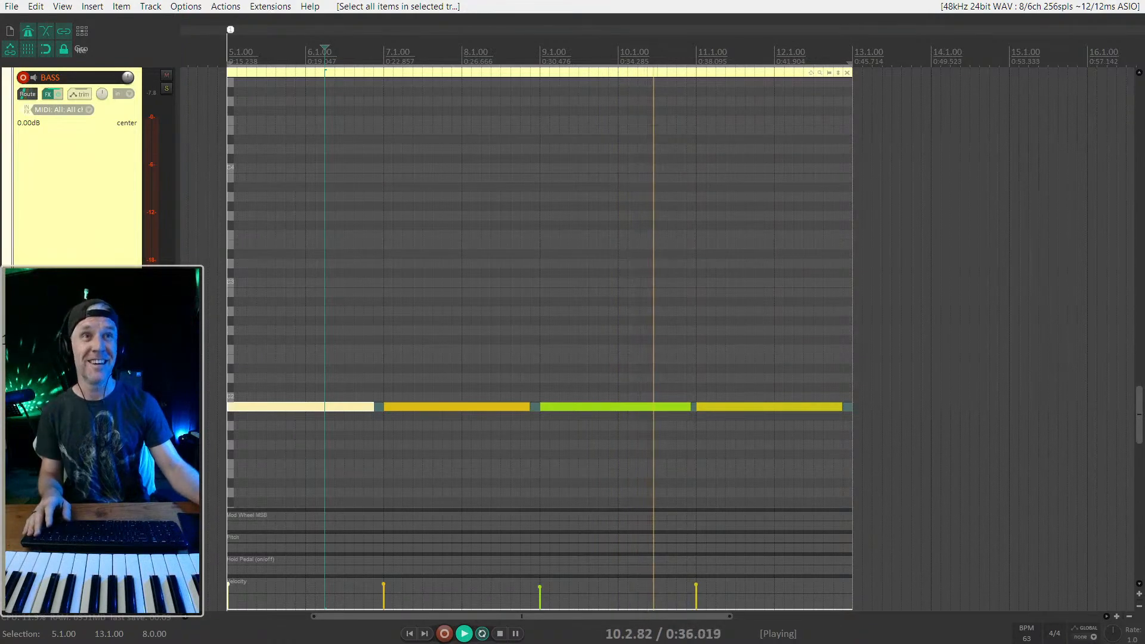
key(grave)
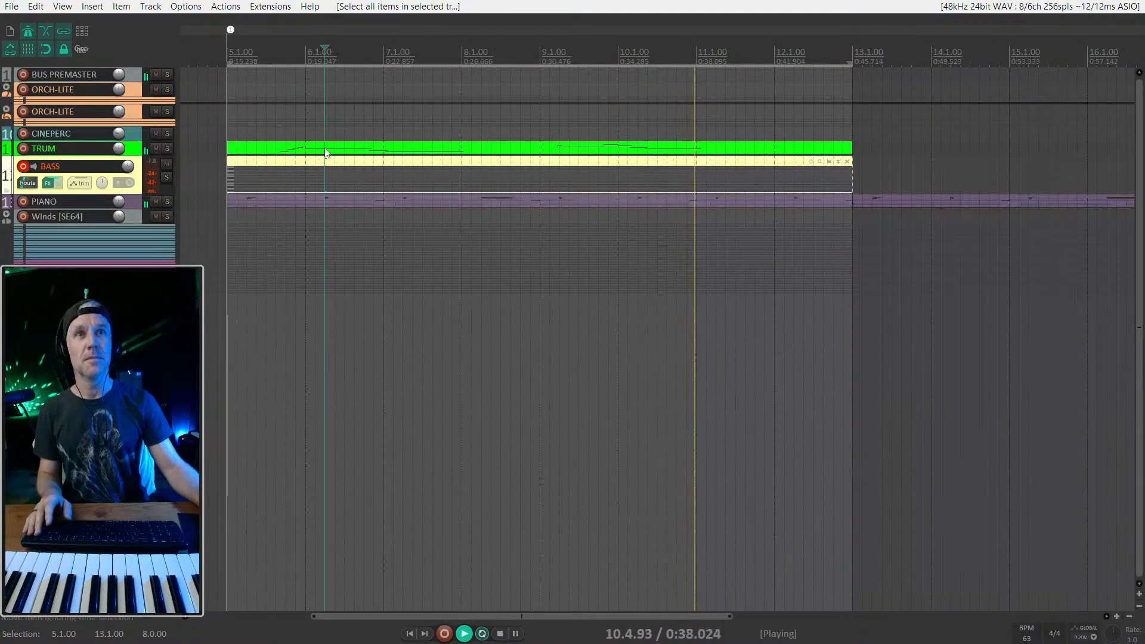
click(344, 149)
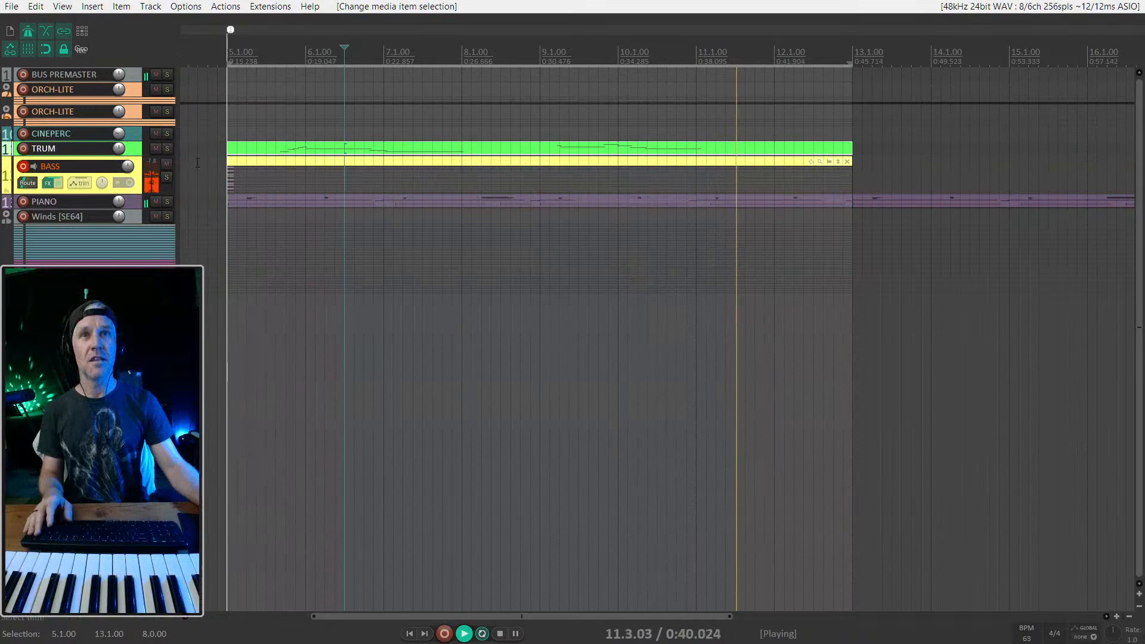
Step: Adjust the TRUM track's stereo width in its routing settings and return to the track overview
key(ctrl+m)
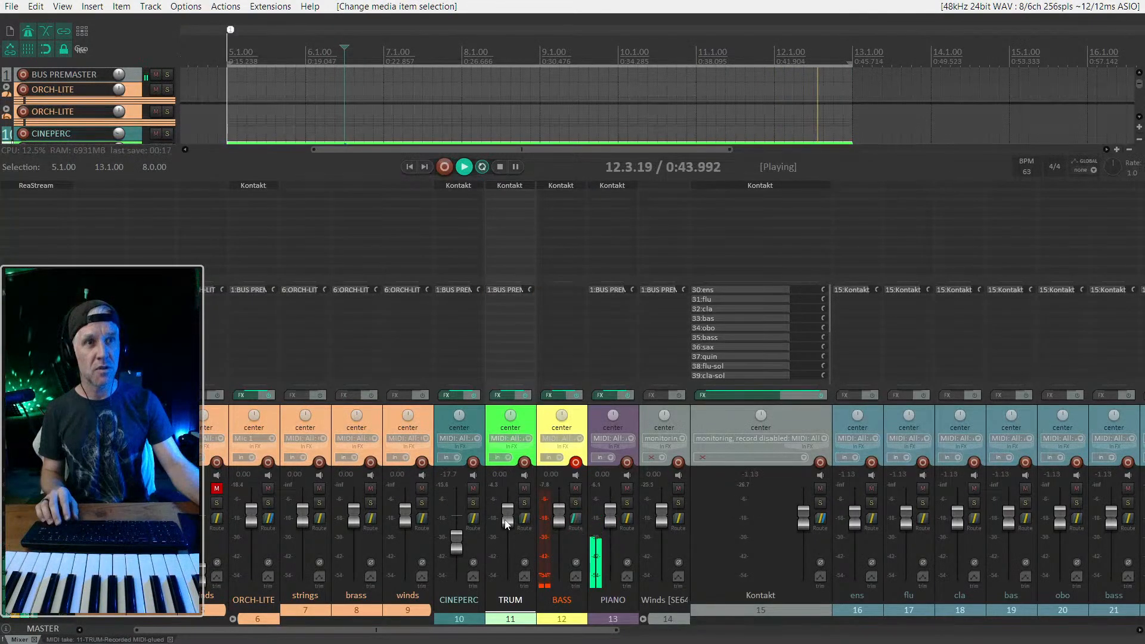
click(524, 518)
click(687, 470)
click(874, 409)
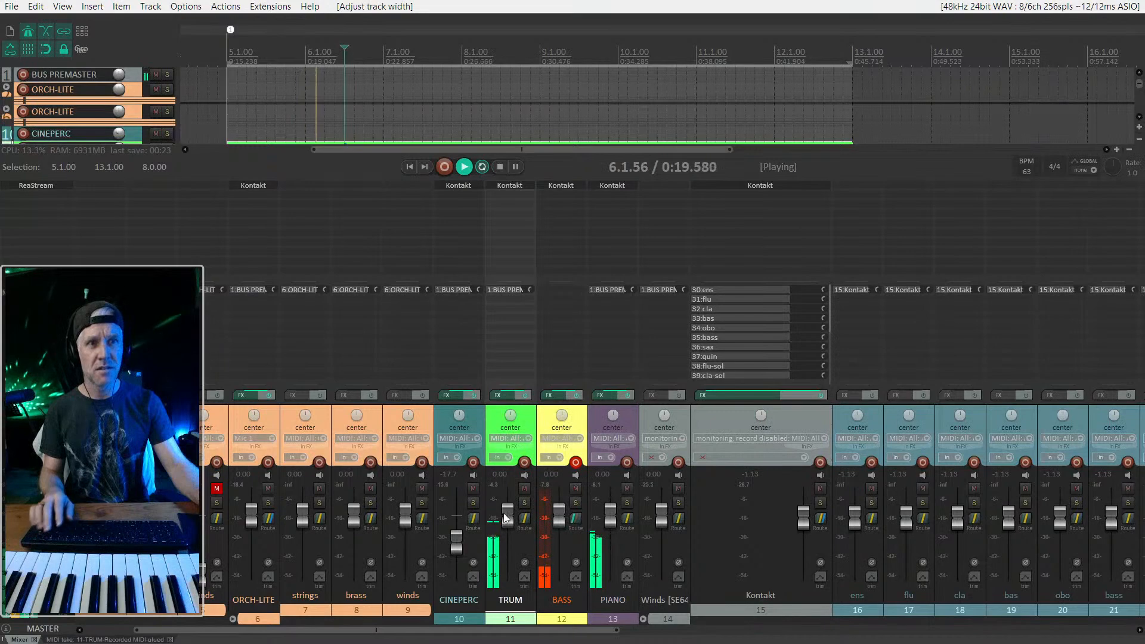
key(ctrl+m)
key(ctrl+m)
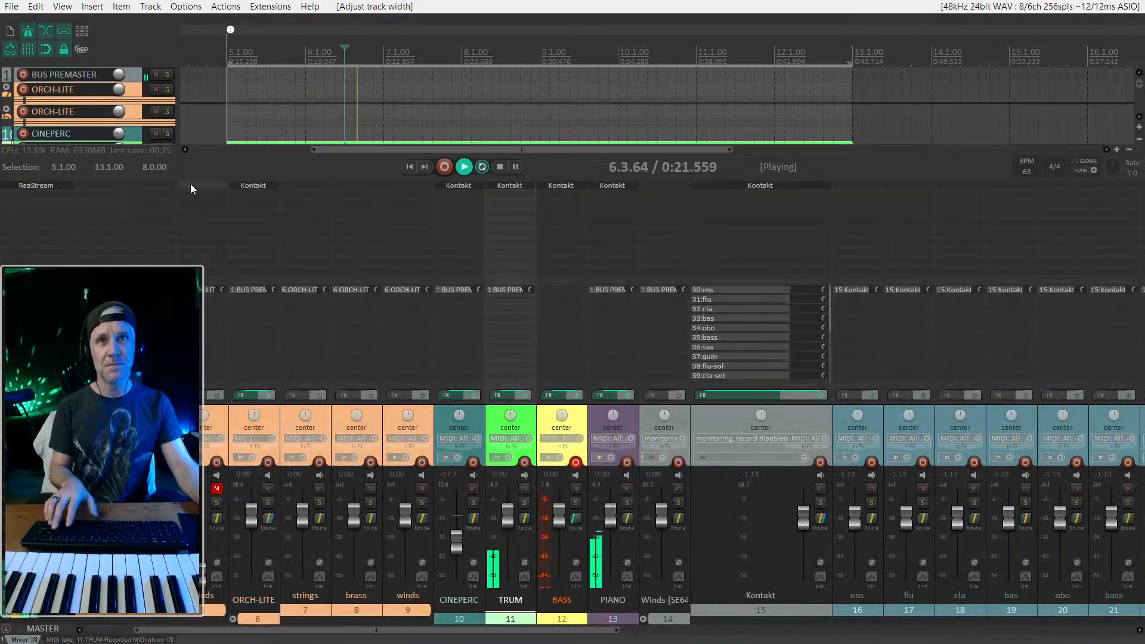
key(ctrl+m)
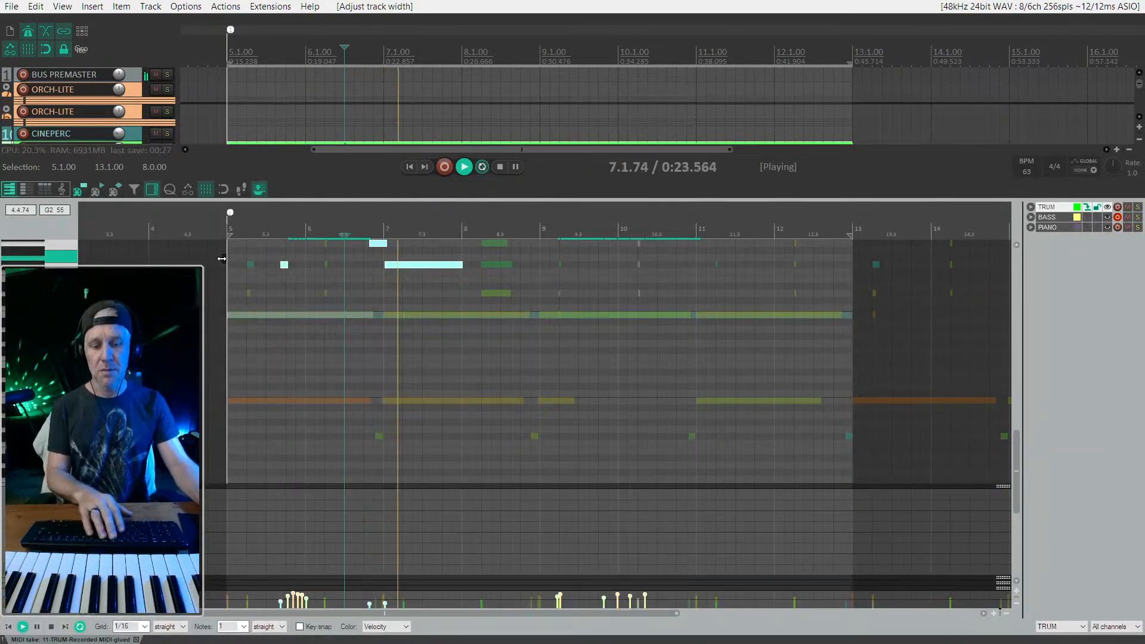
key(Escape)
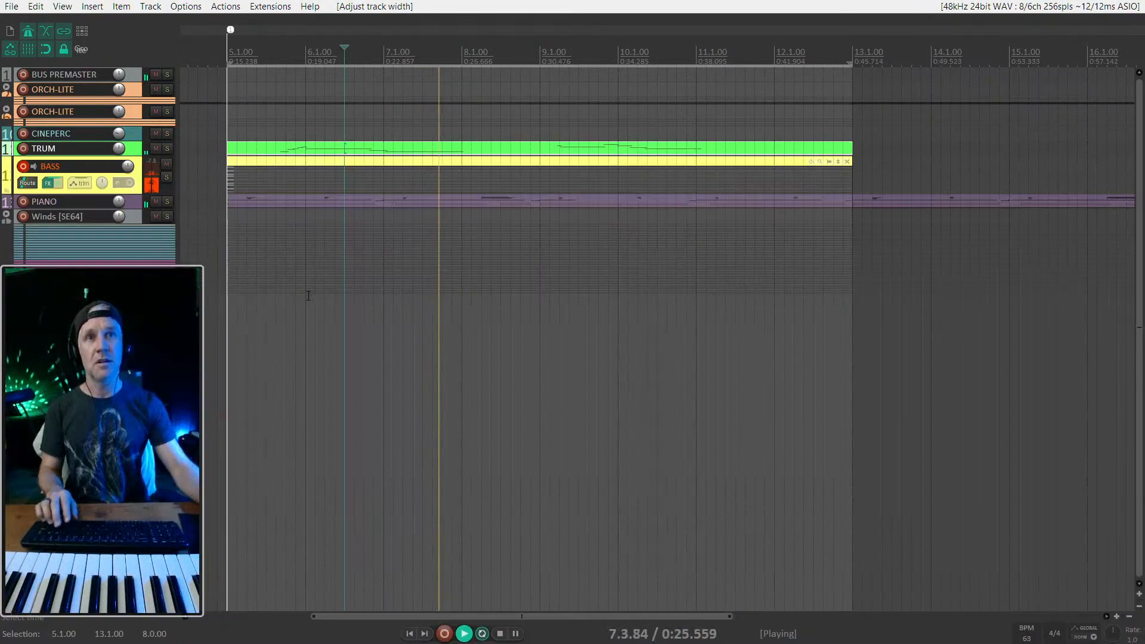
Step: Delete the PIANO items that lie beyond 13.1.00
scroll(834, 218, down, 1)
drag(989, 235, 961, 183)
scroll(971, 213, down, 1)
key(Delete)
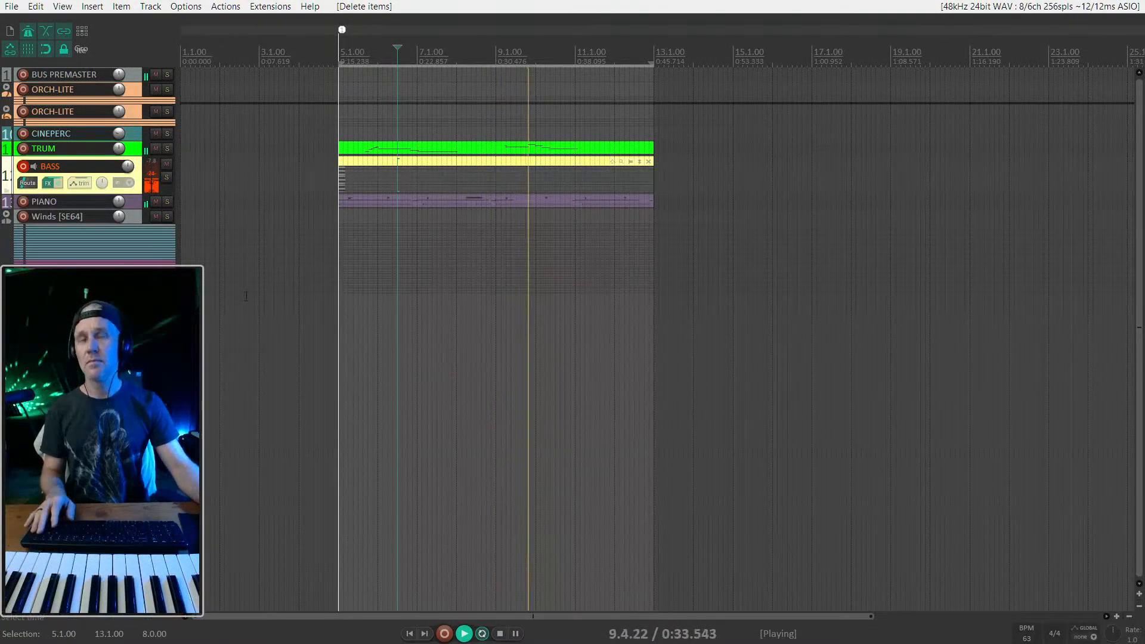
Step: Enlarge the TRUM track to show its notes, and open and close its effects window
click(431, 202)
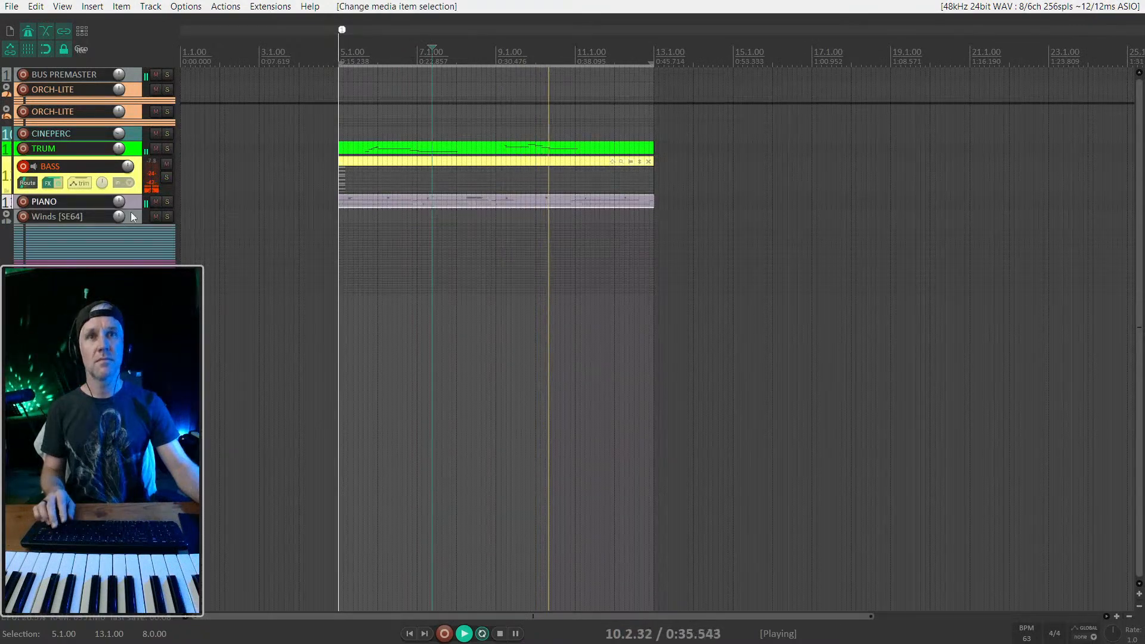
click(132, 157)
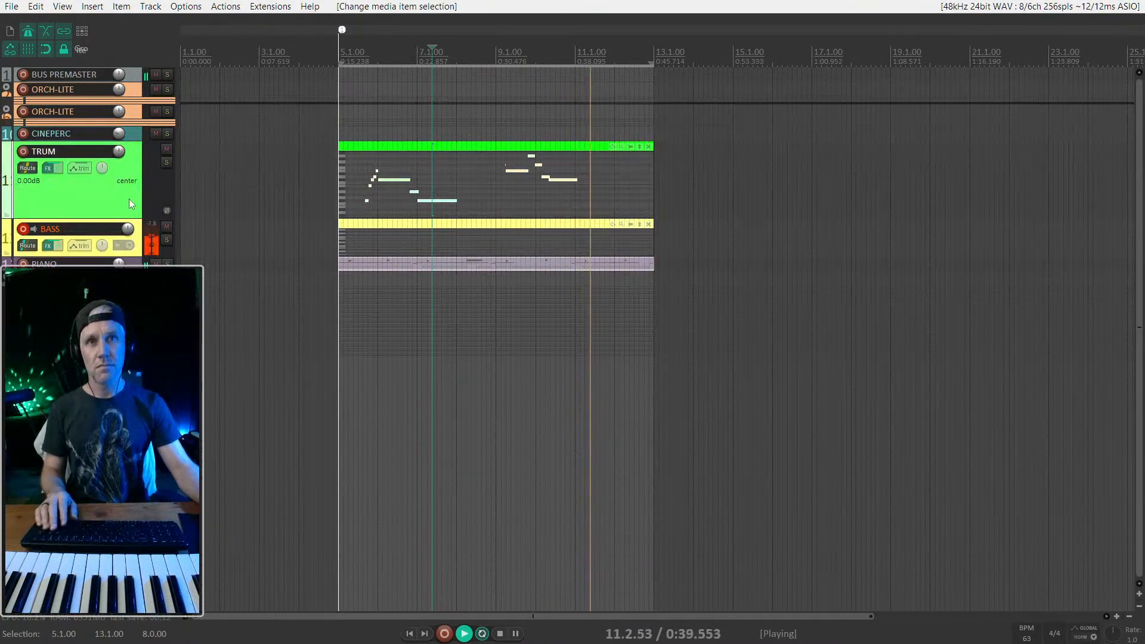
key(f)
key(f)
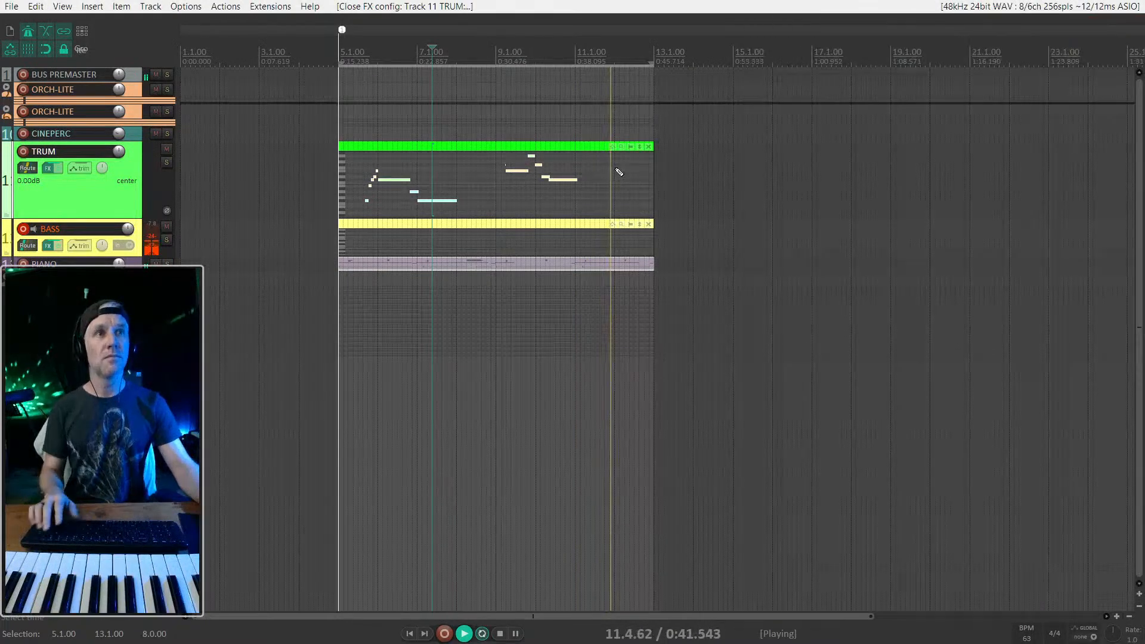
Step: Listen through the looped arrangement while inspecting the timeline, stop playback and select the BASS item
scroll(619, 172, down, 2)
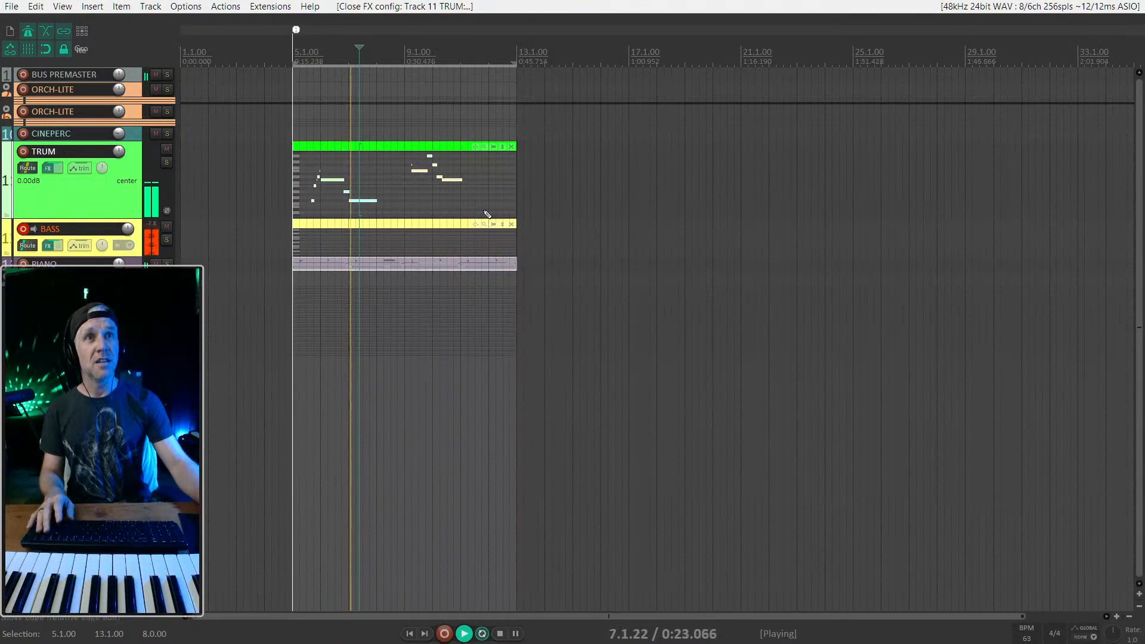
scroll(486, 237, up, 3)
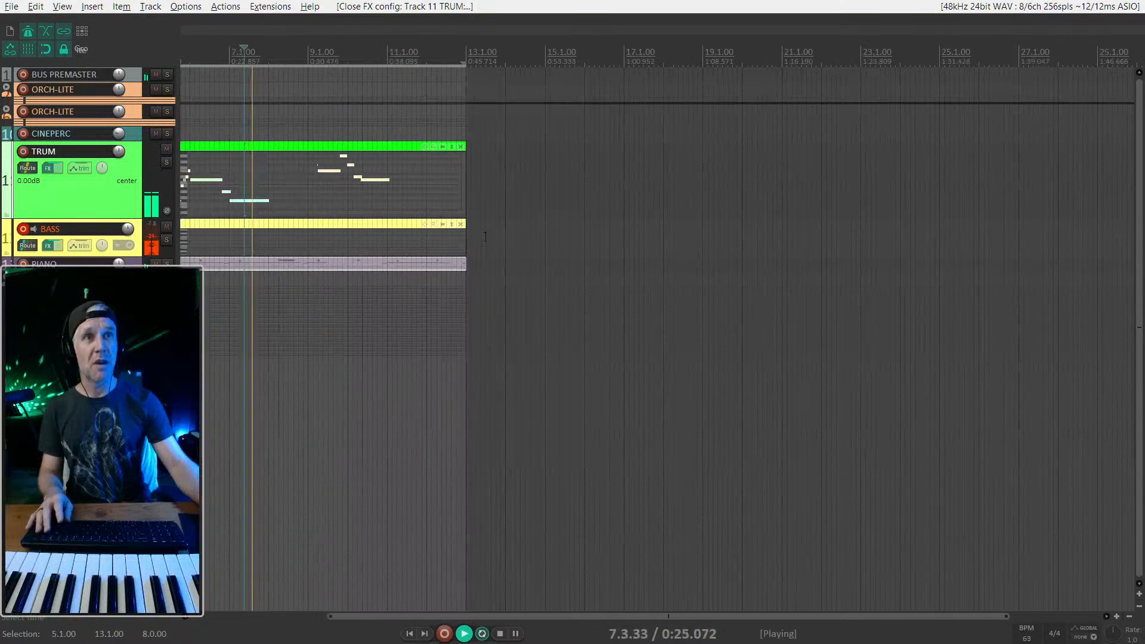
scroll(487, 233, up, 3)
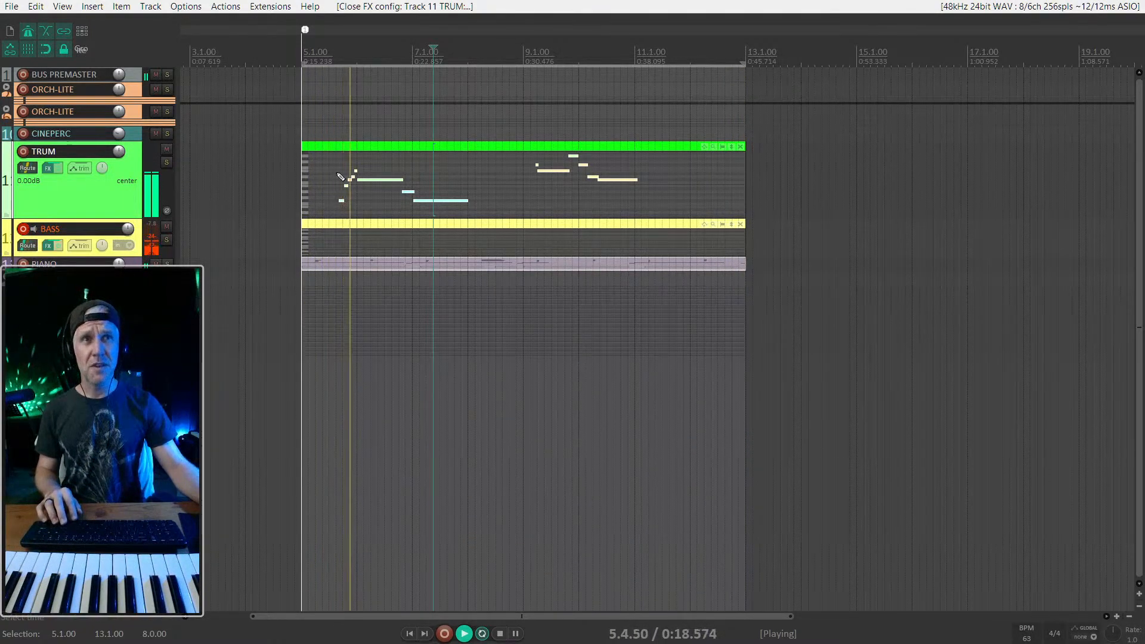
key(space)
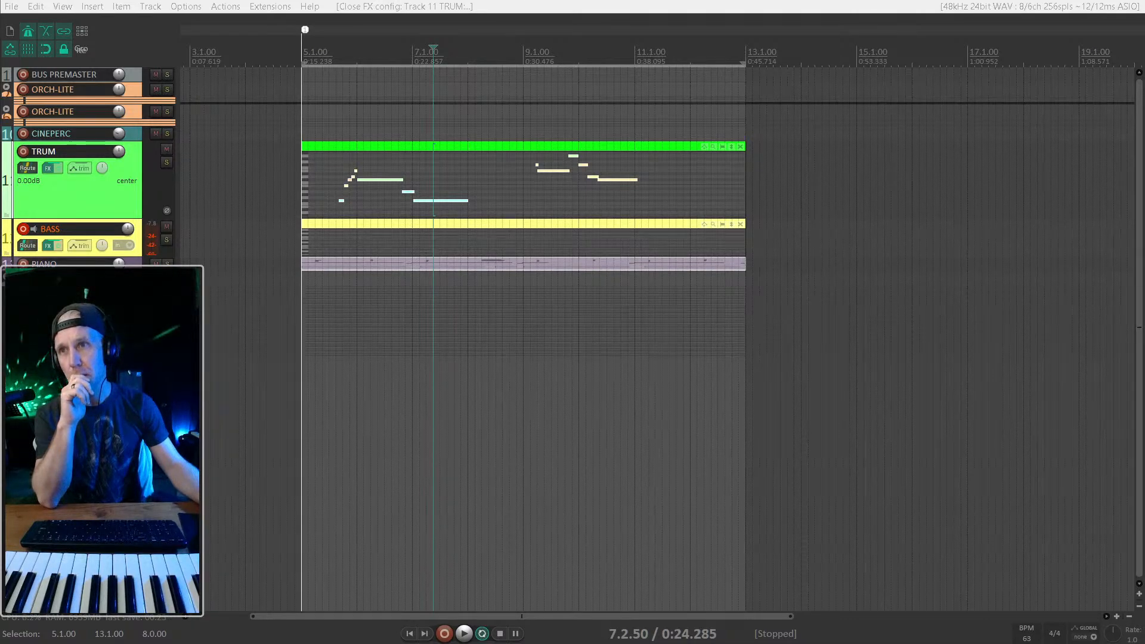
click(356, 262)
click(327, 227)
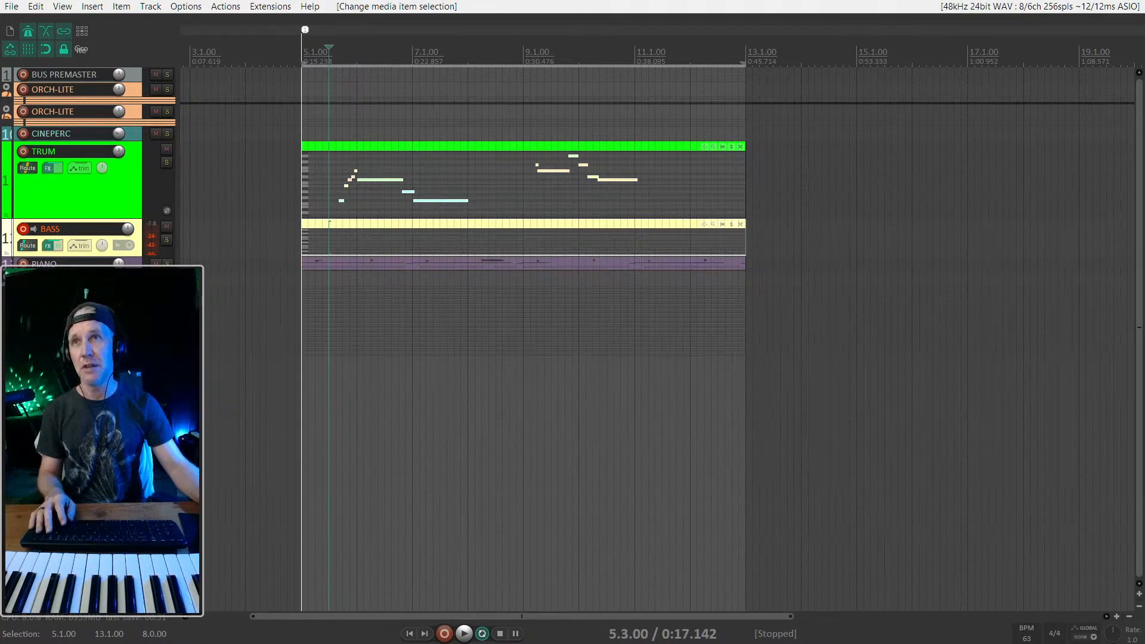
Step: Switch to the browser, listen to The Maids of Cadiz on YouTube as a reference, and move its window aside
key(alt+Tab)
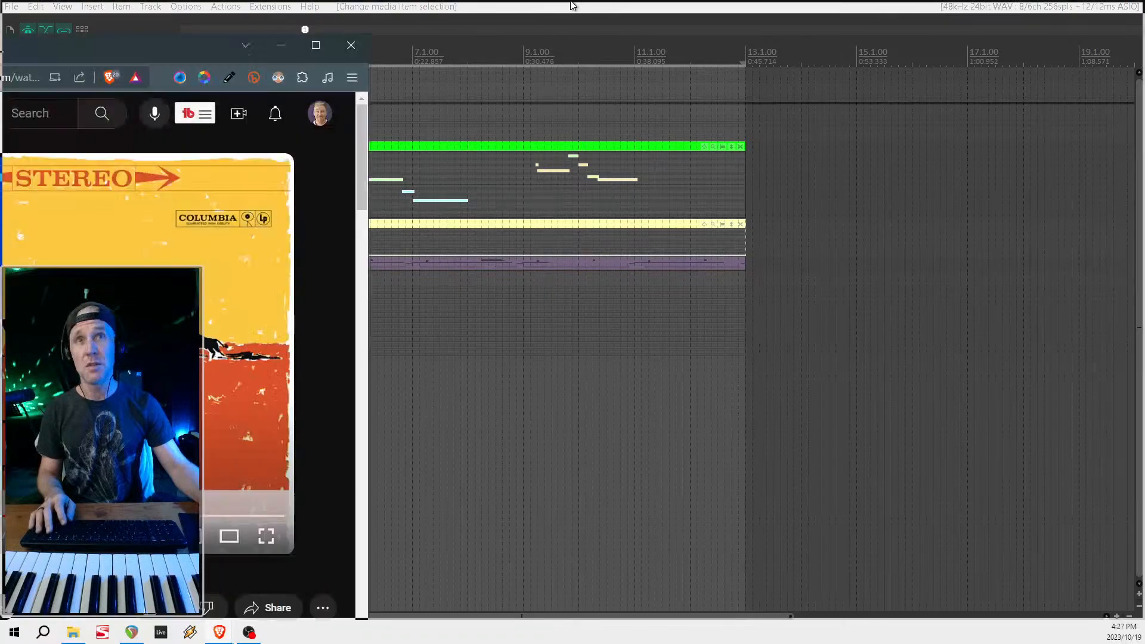
click(610, 304)
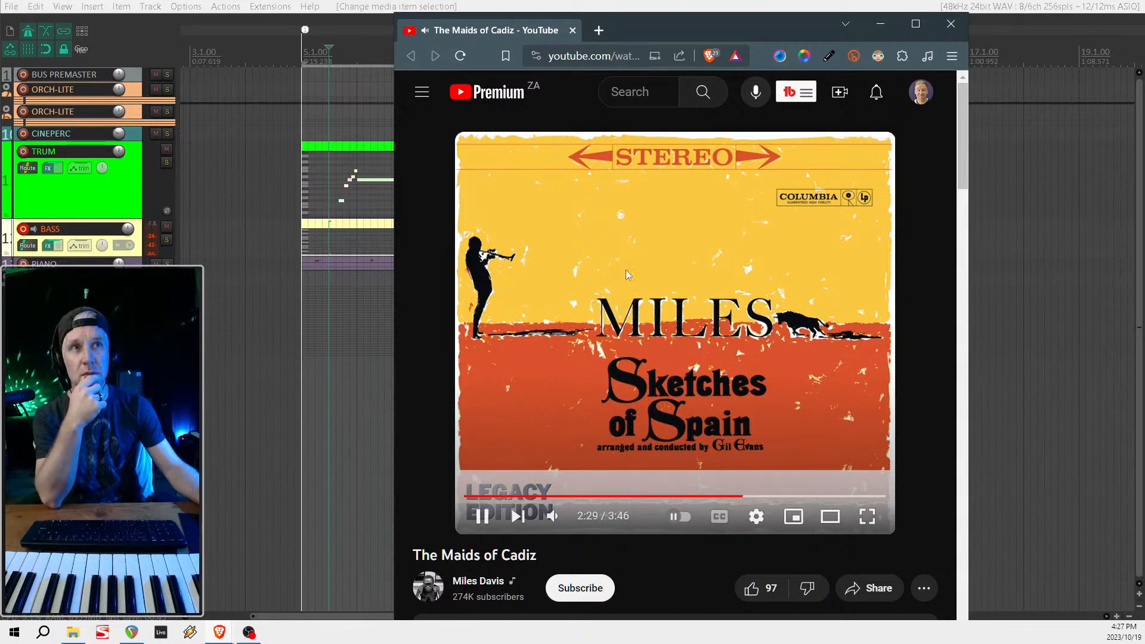
drag(659, 35, 618, 30)
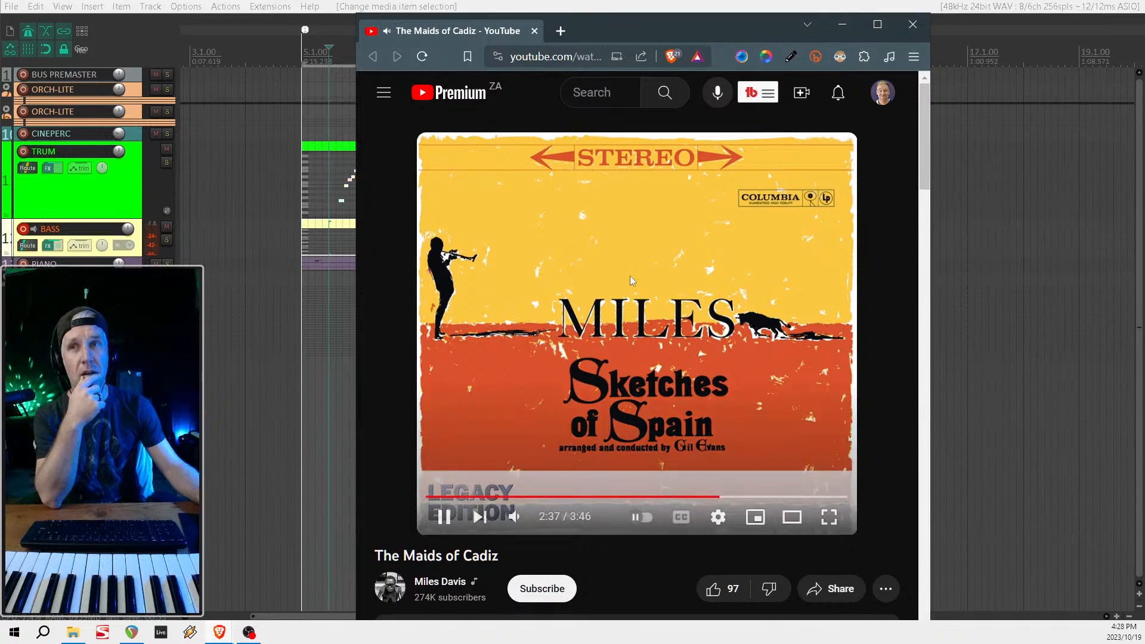
click(707, 202)
drag(516, 37, 0, 36)
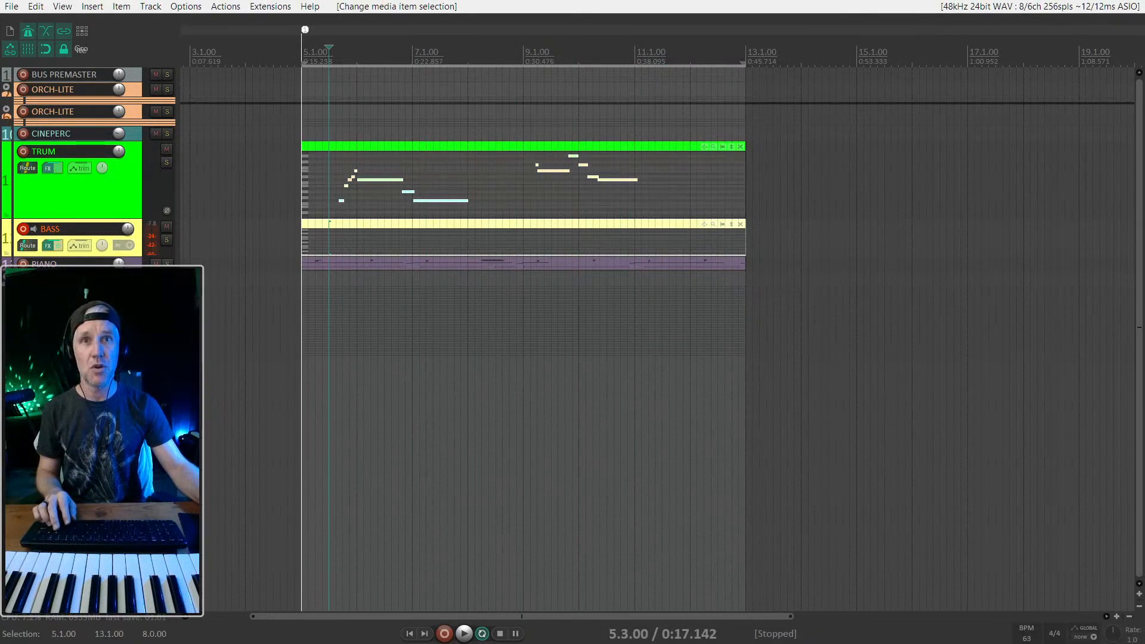
Step: Expand the Winds [SE64] folder and arm its bas track for recording
click(7, 276)
scroll(17, 295, down, 5)
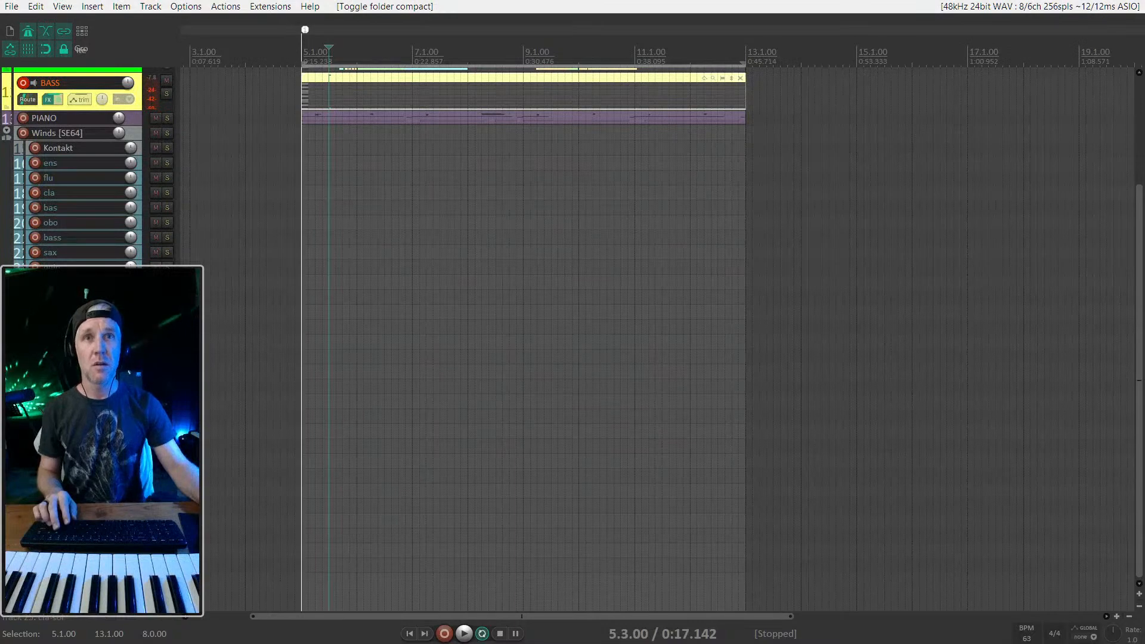
click(34, 208)
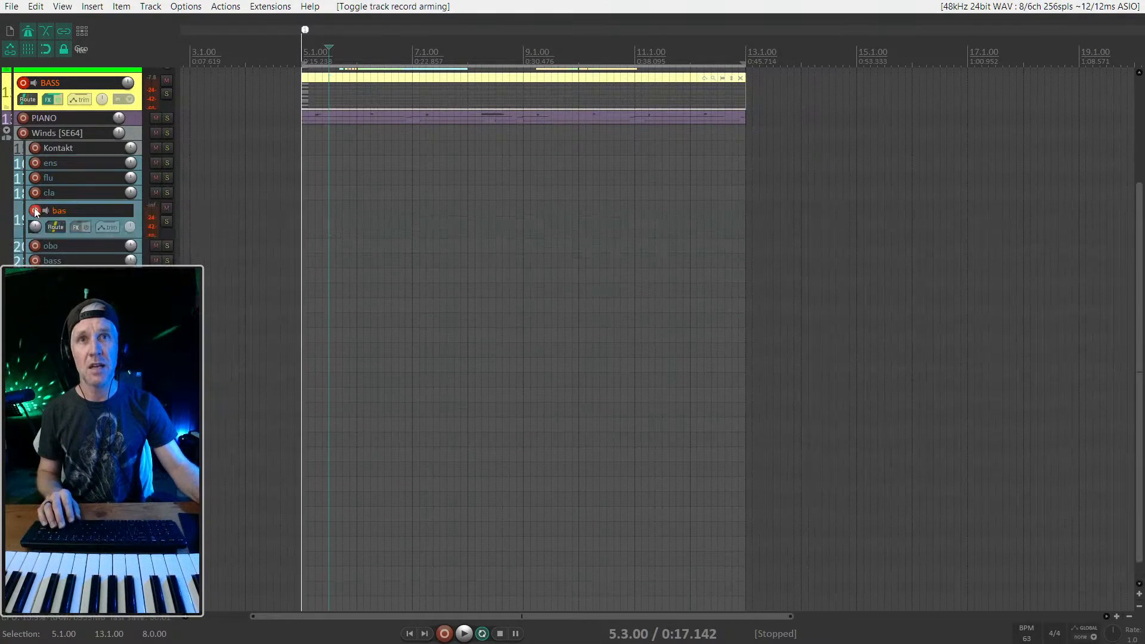
Step: Move the record arming within the Winds folder from the bas track to flu-sol and finally to ens
scroll(94, 231, down, 1)
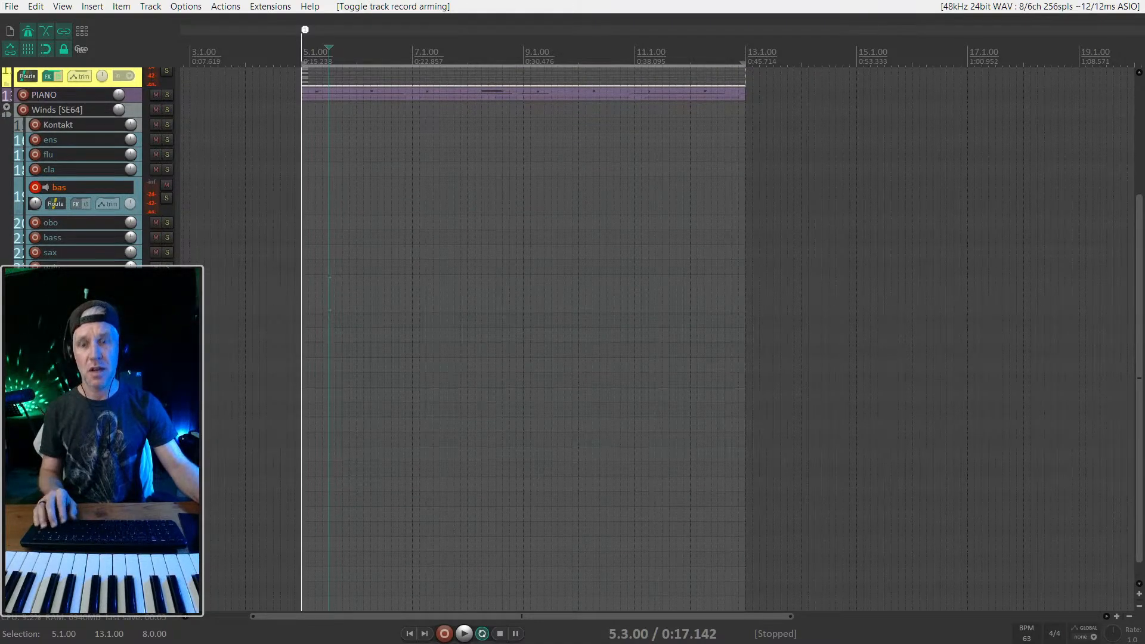
click(35, 285)
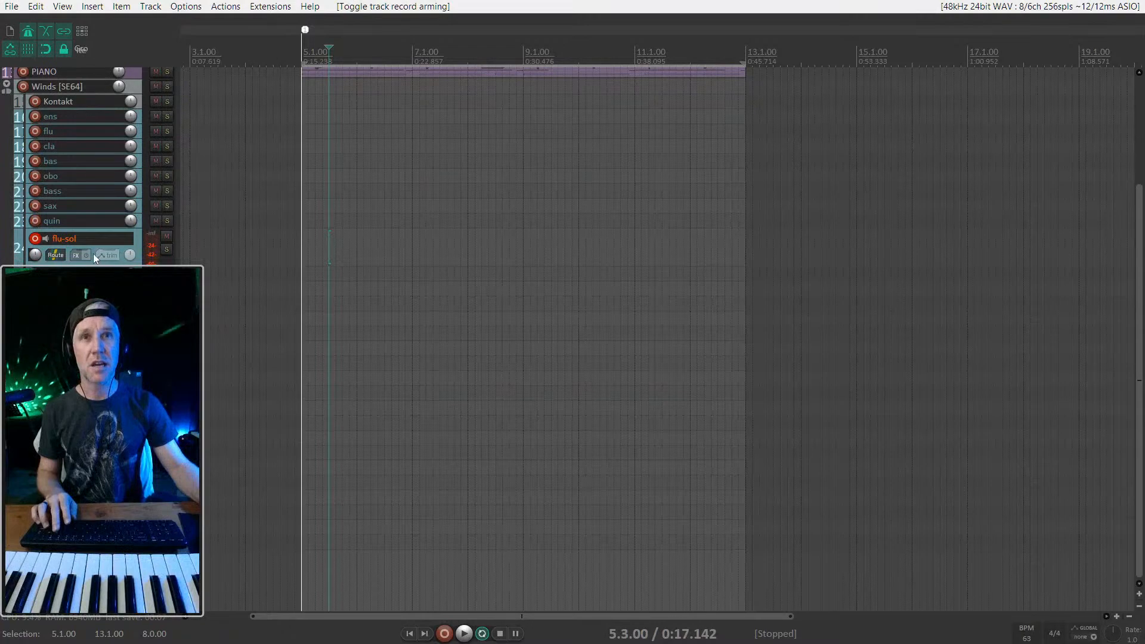
ctrl+click(36, 238)
click(35, 146)
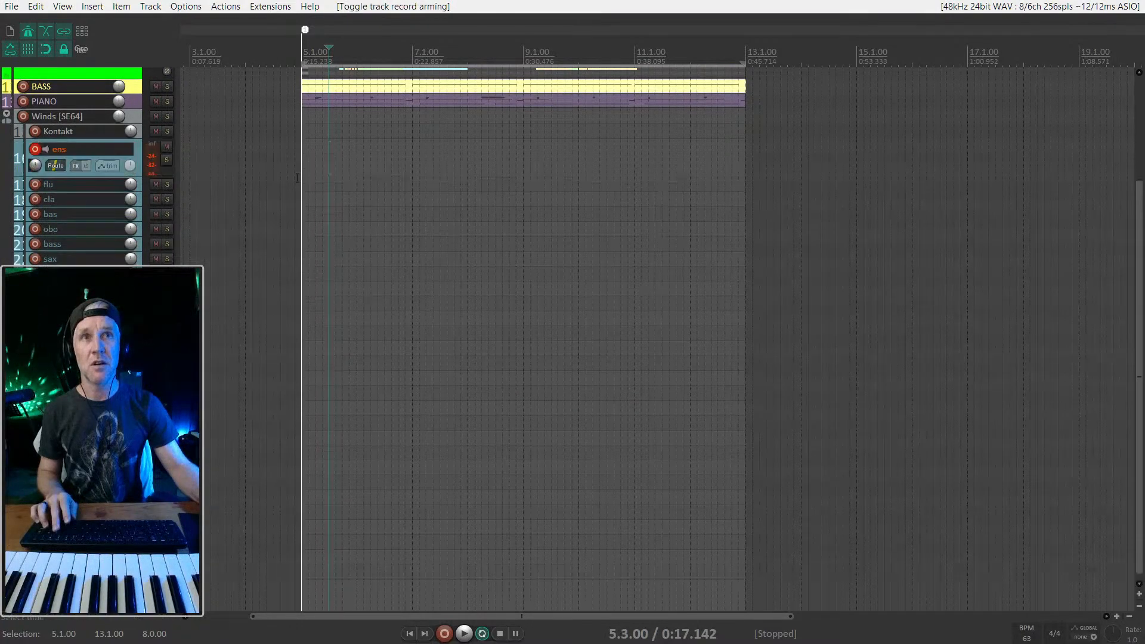
Step: Play the arrangement and raise the TRUM track's volume to 4.62 dB
scroll(309, 182, up, 5)
click(80, 207)
scroll(81, 207, up, 2)
scroll(80, 206, up, 2)
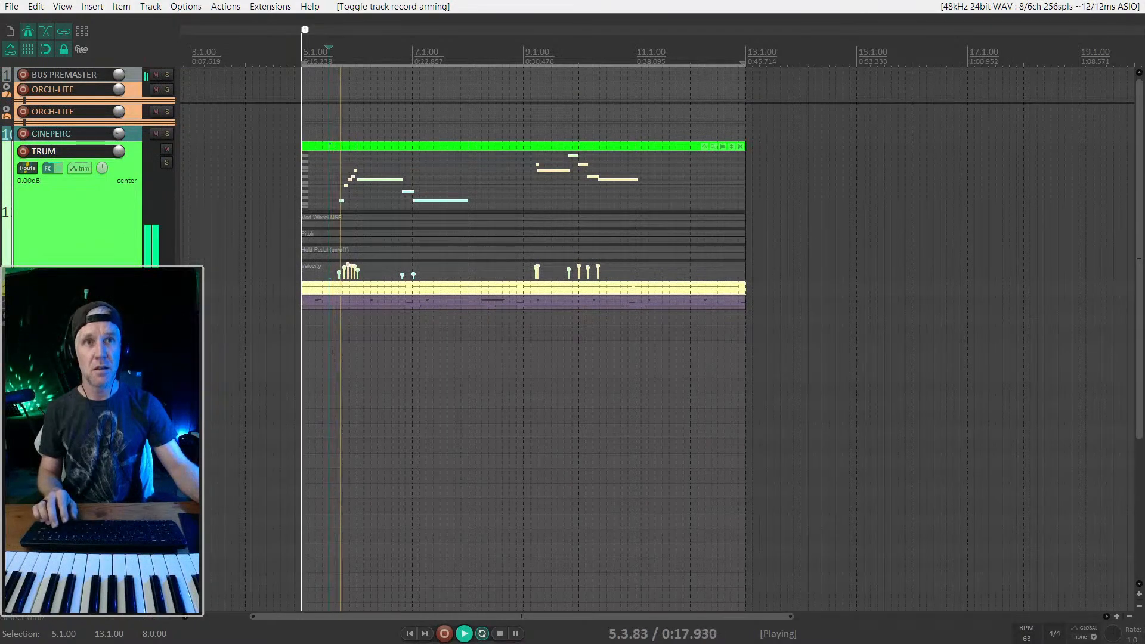
key(space)
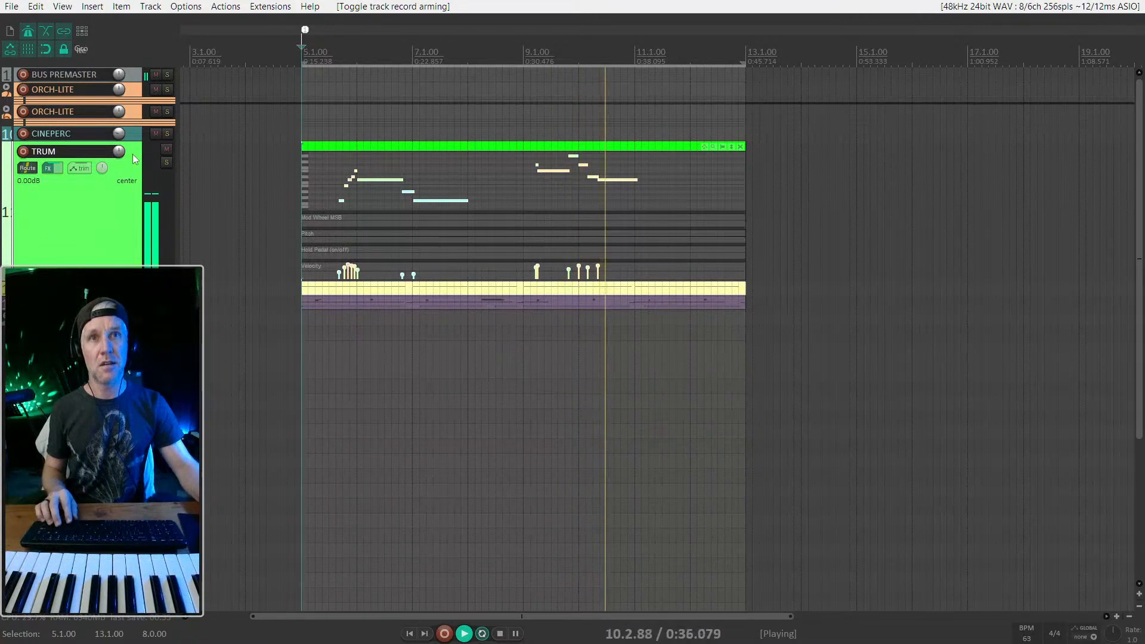
scroll(120, 157, up, 5)
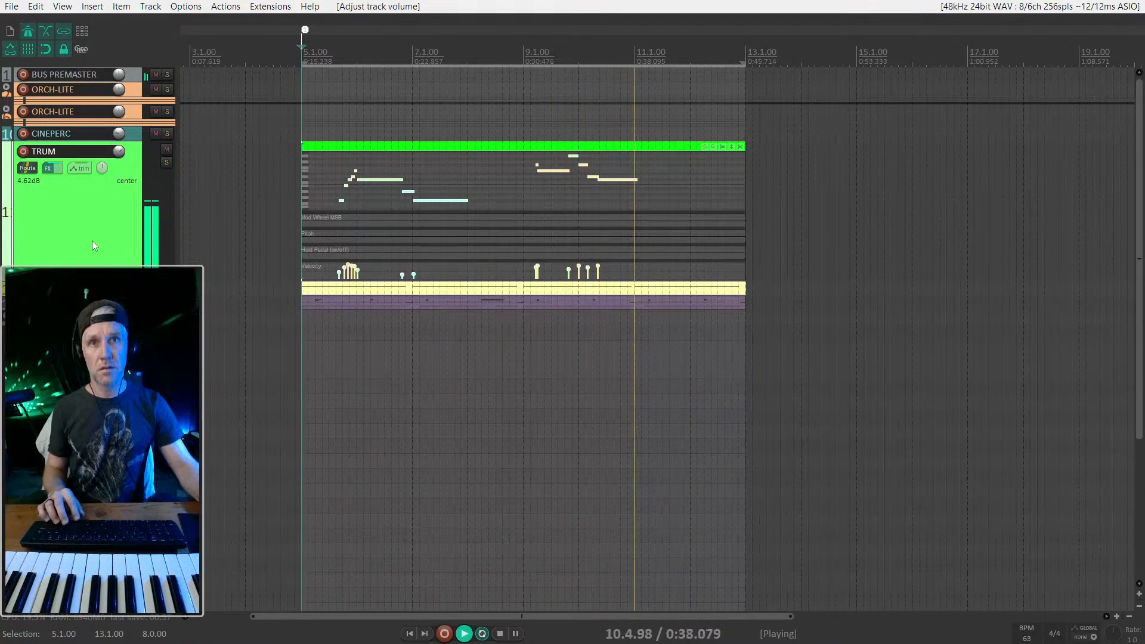
key(space)
Step: Open the TRUM track's Session Horns instrument and set its Session Setup to Tp1 / Tb
key(f)
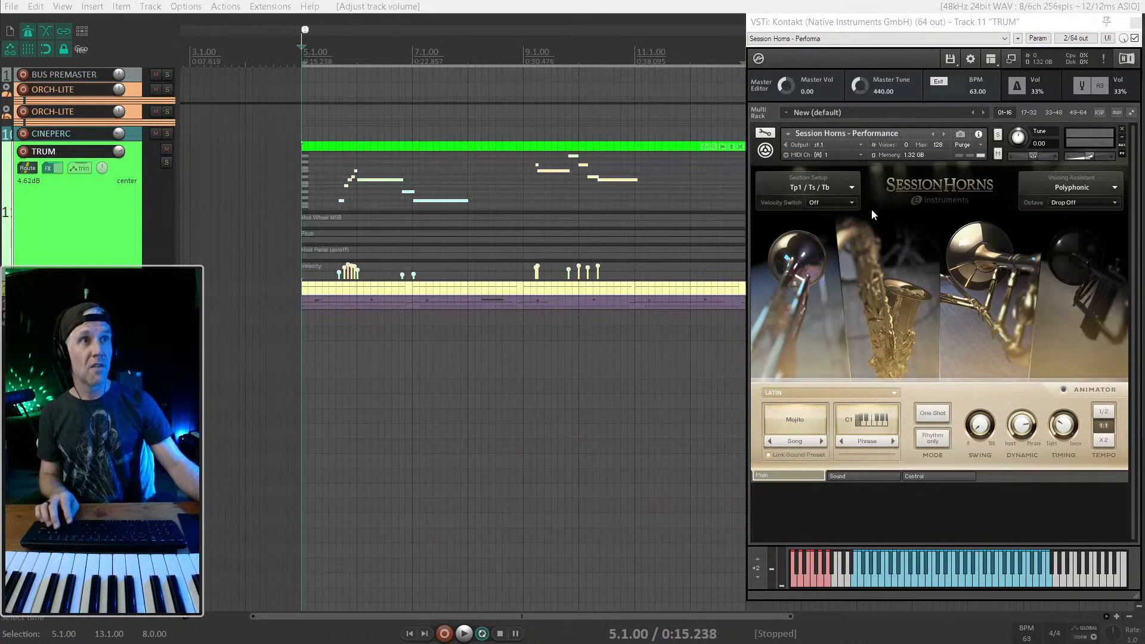
click(818, 190)
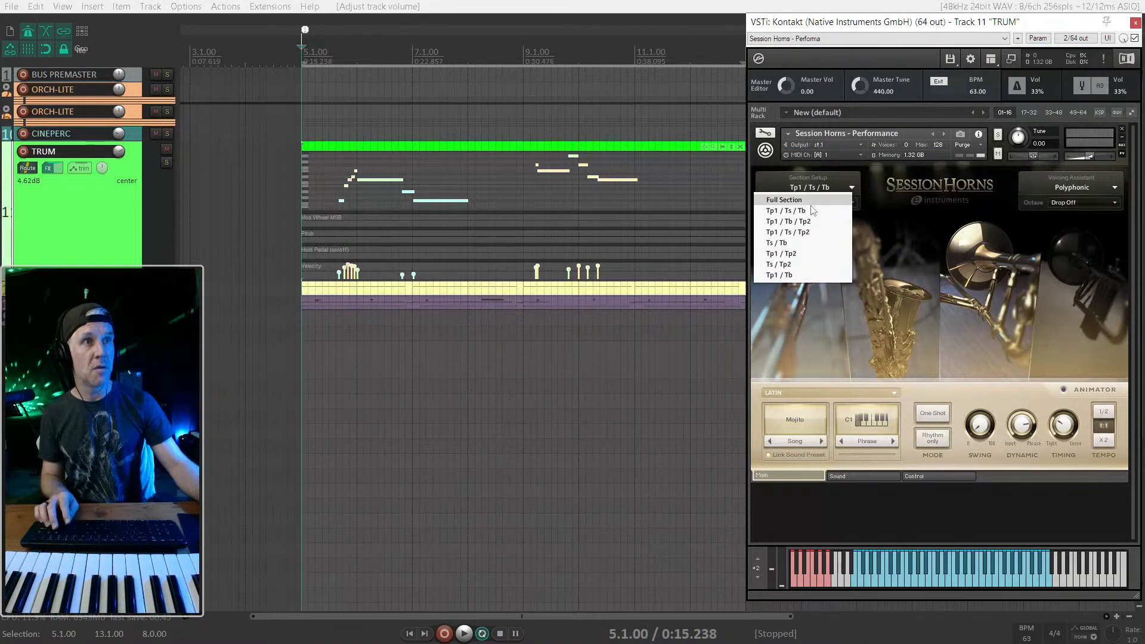
click(788, 276)
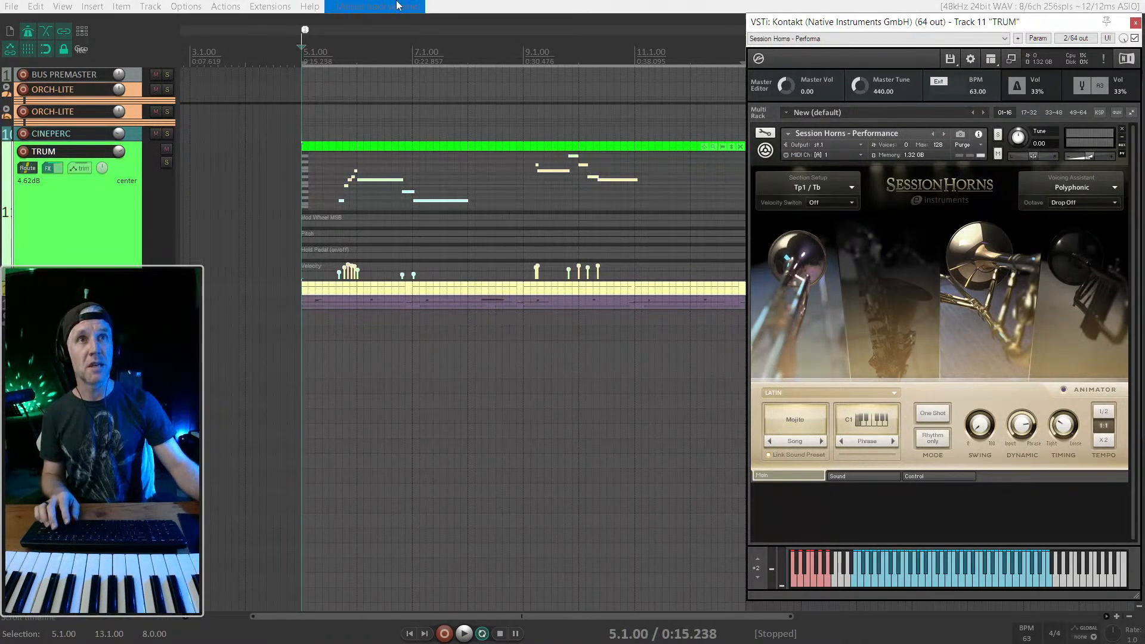
Step: Play the section from bar 5 repeatedly to audition the Tp1 / Tb horns and try keyboard parts with the ens track
key(space)
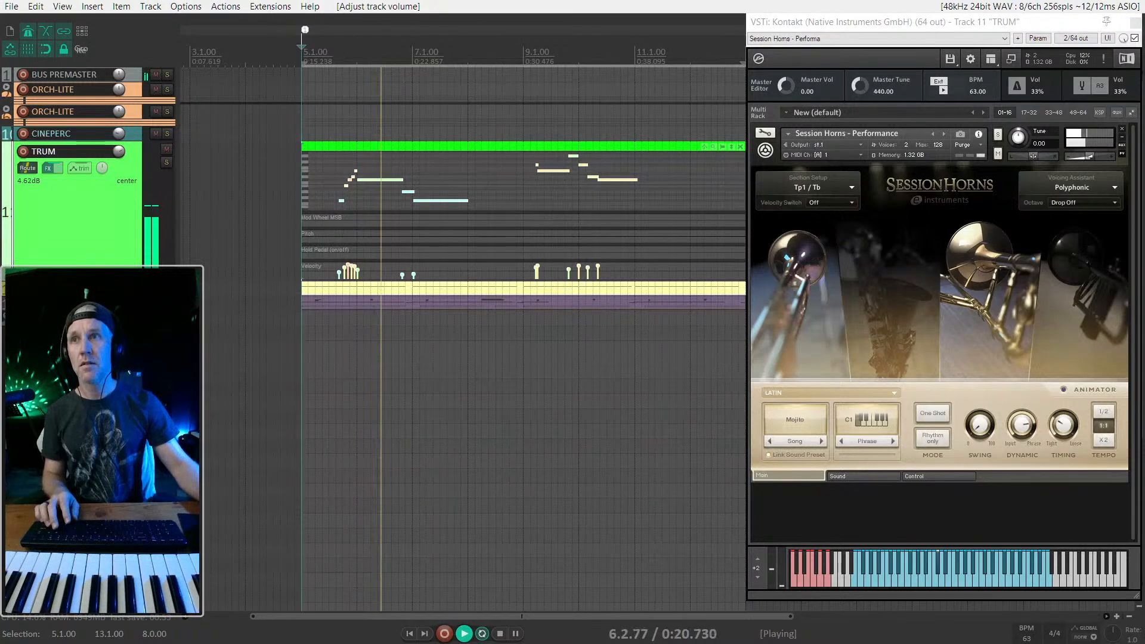
key(space)
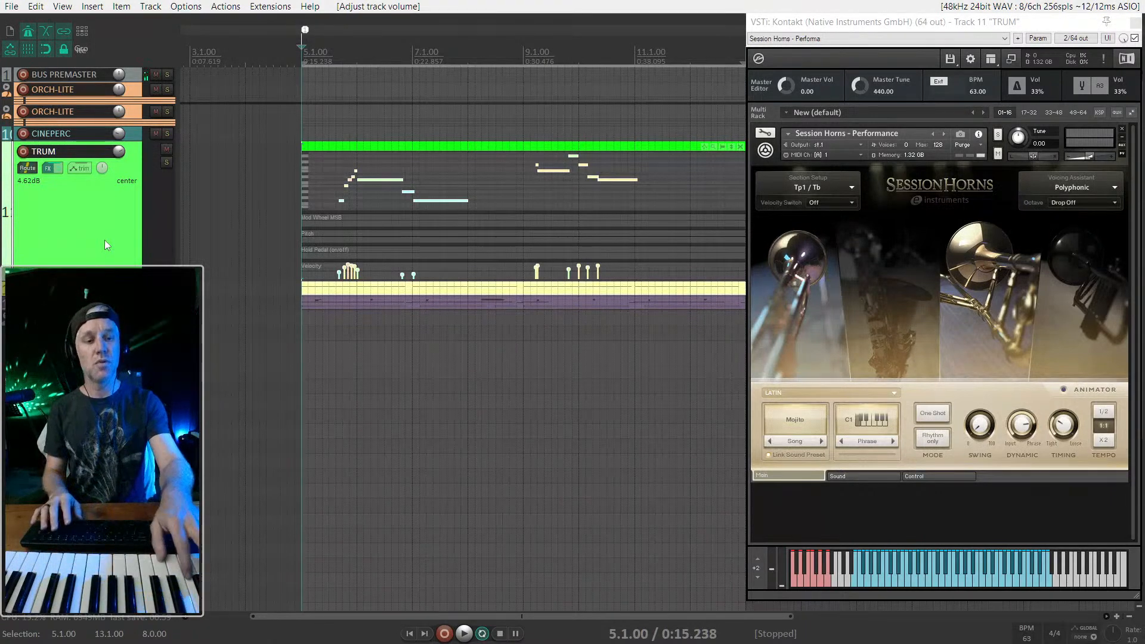
key(space)
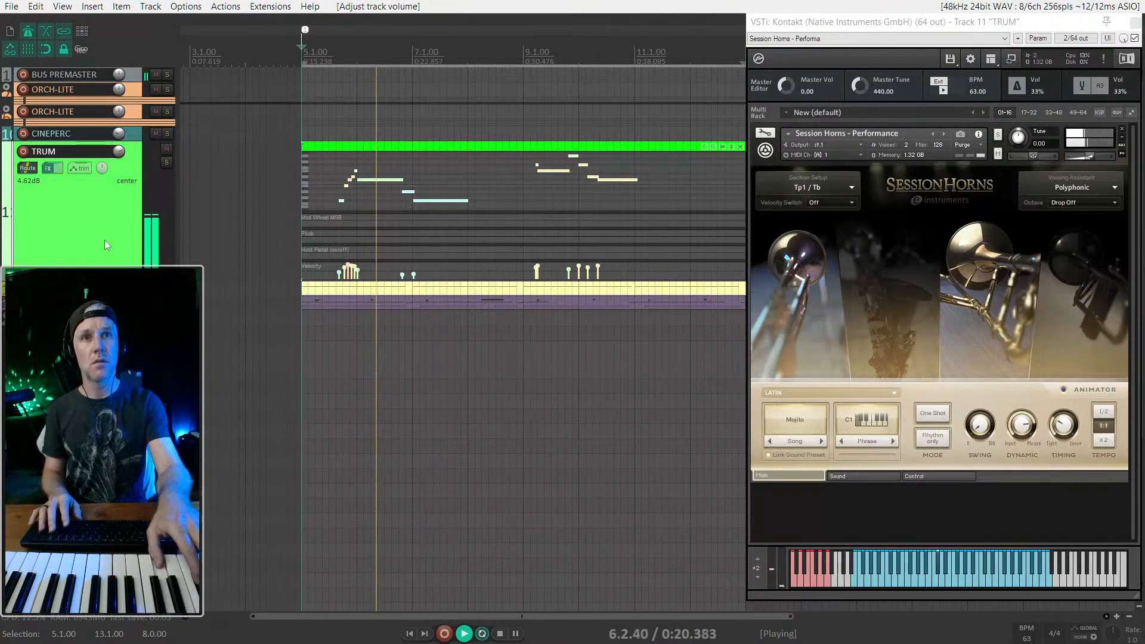
key(space)
key(space)
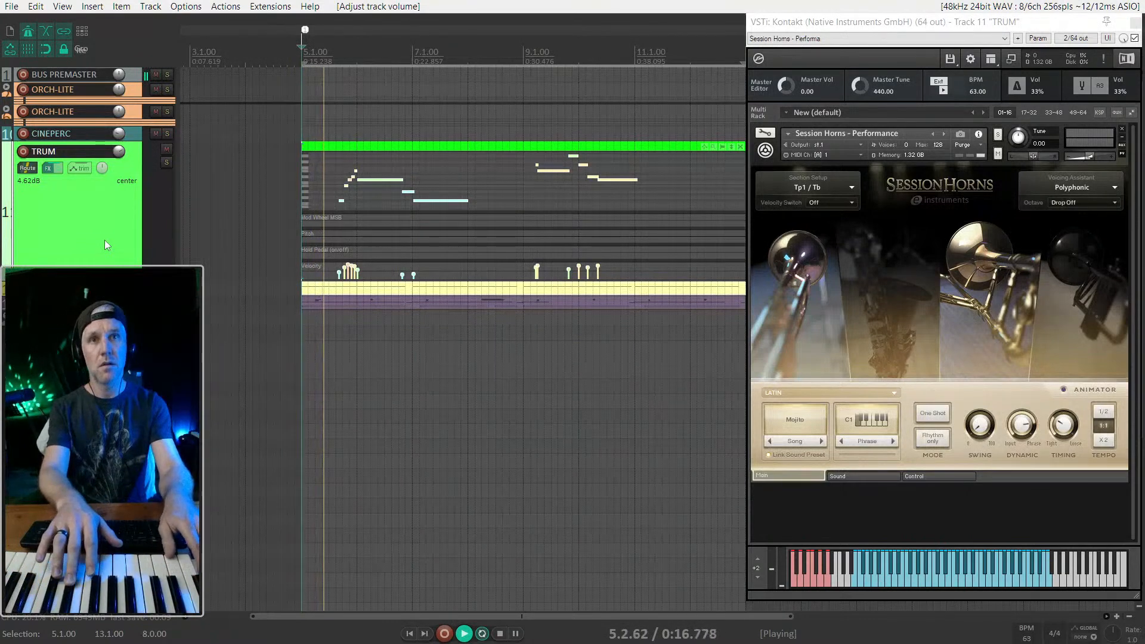
key(space)
key(space)
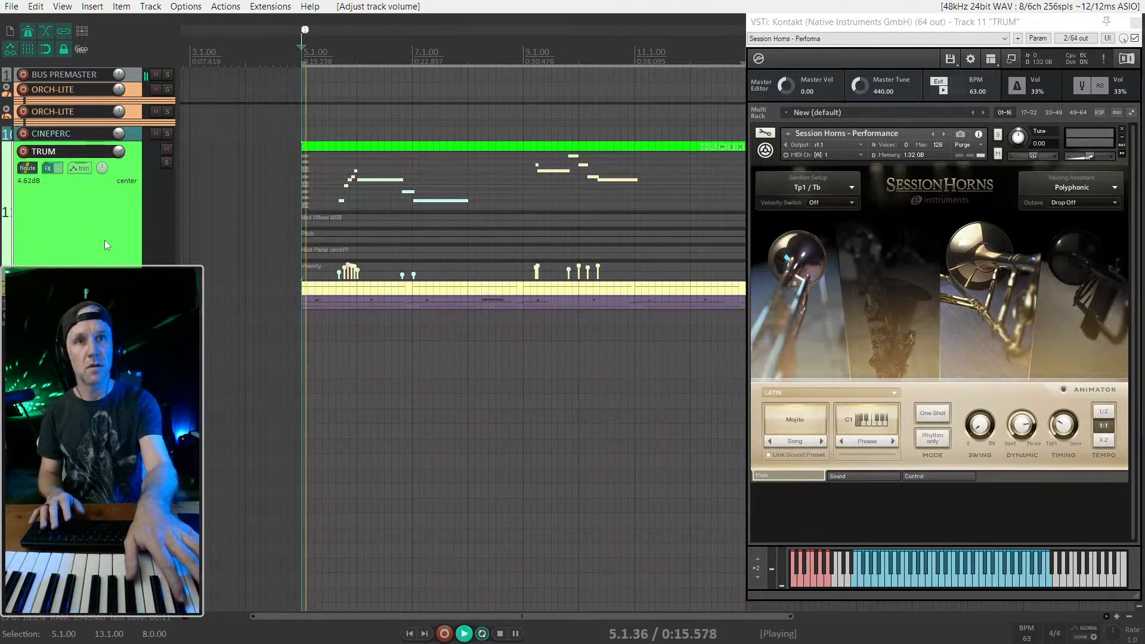
key(space)
key(space)
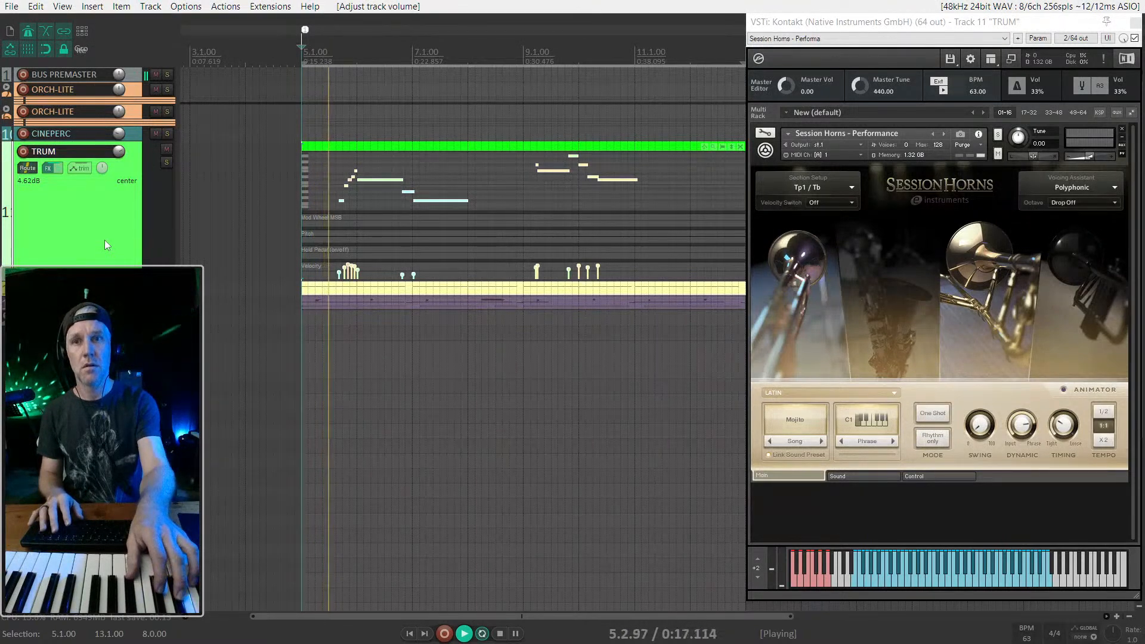
key(space)
key(space)
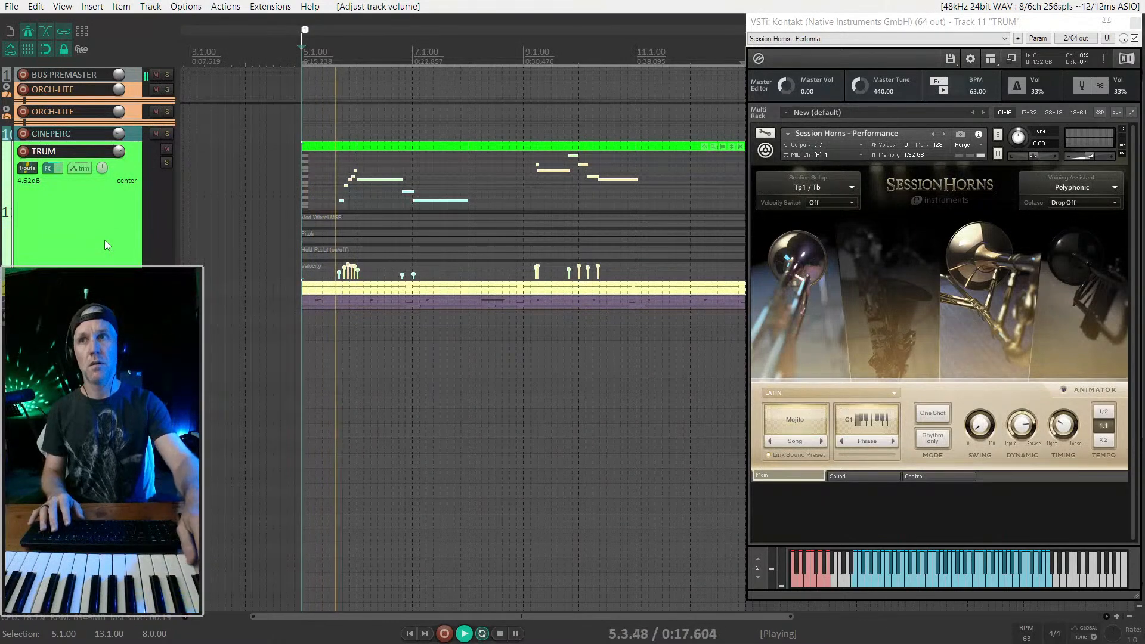
key(space)
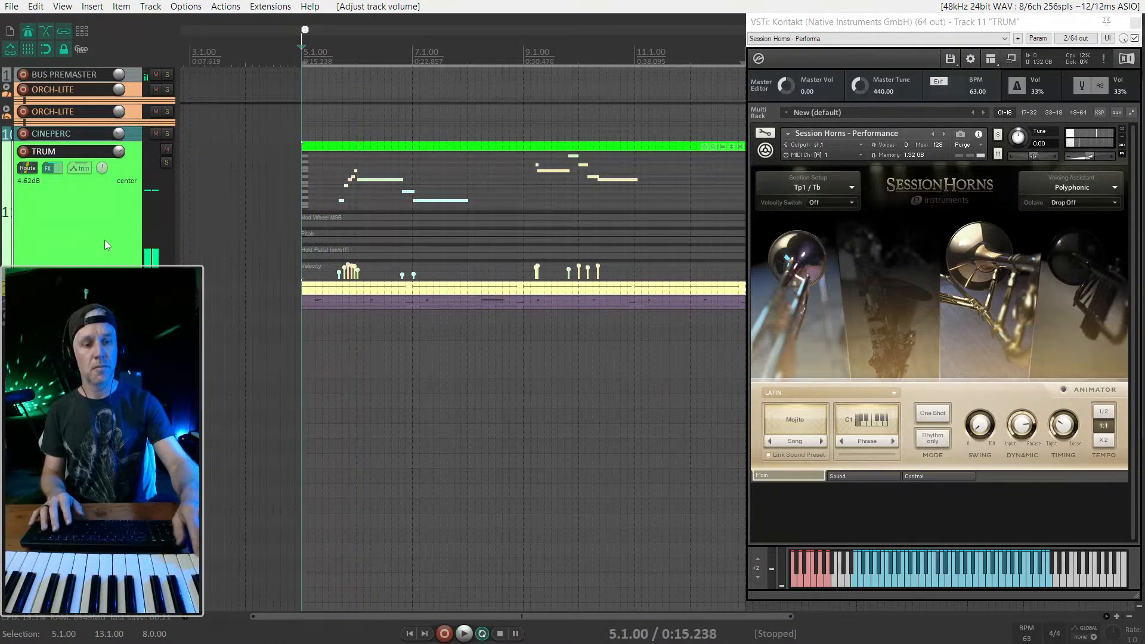
Step: Switch the record arming from ens to the flu track in the Winds folder
scroll(105, 240, down, 3)
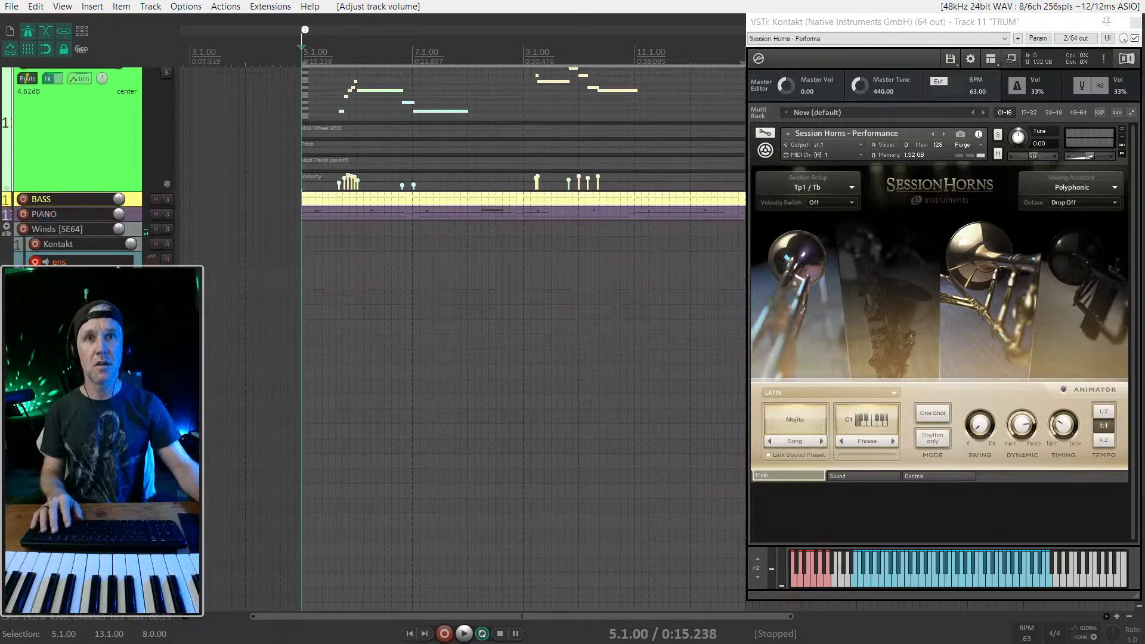
scroll(103, 220, down, 2)
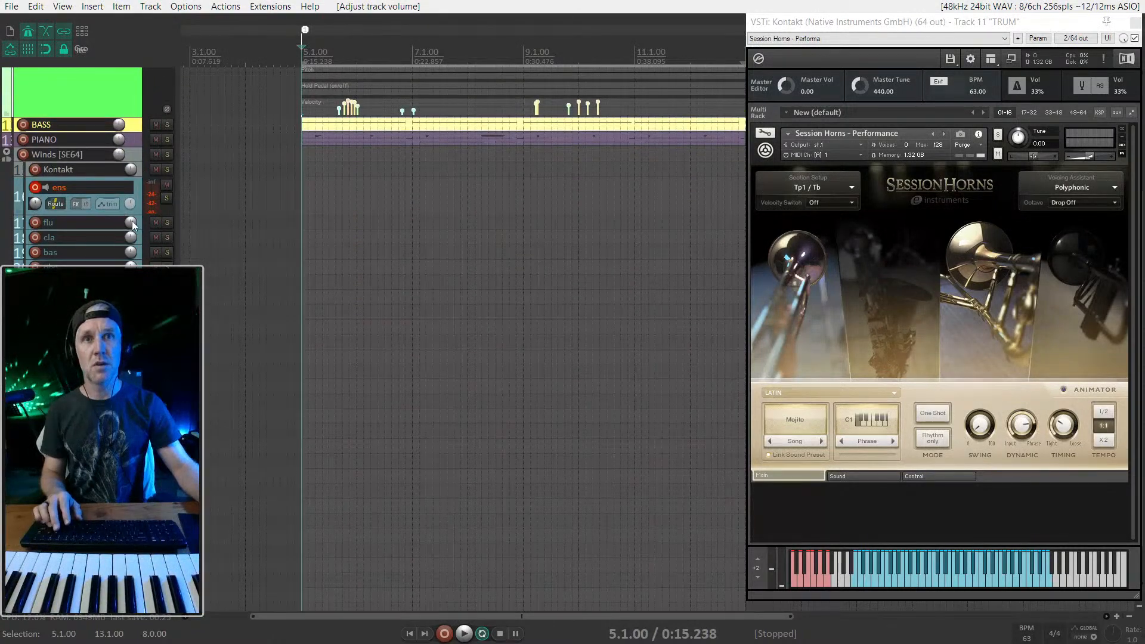
key(Down)
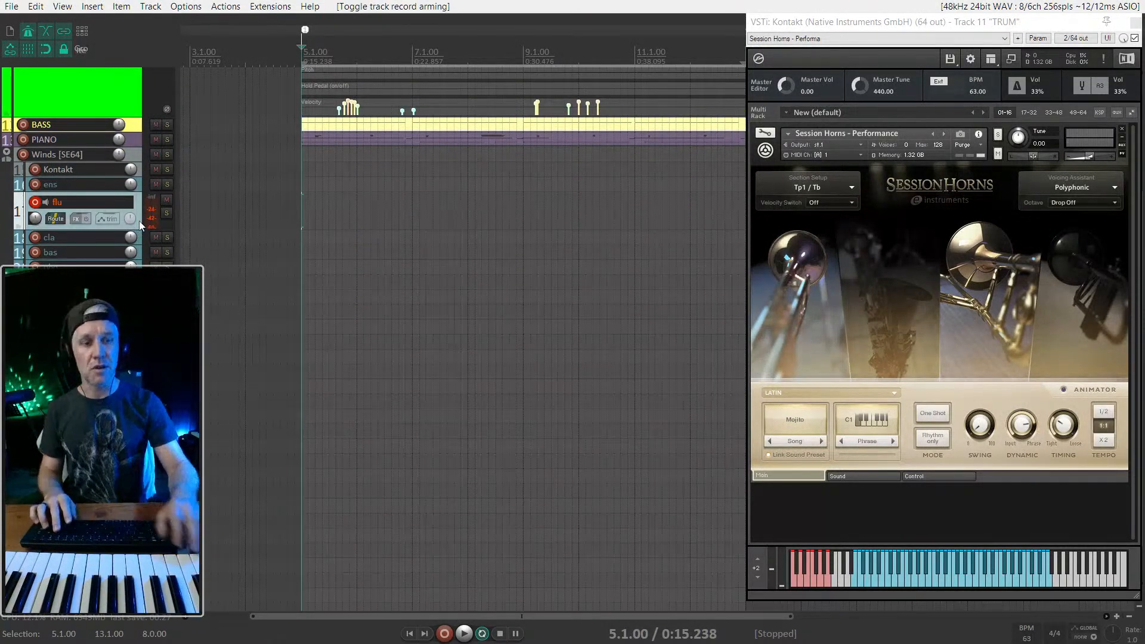
key(space)
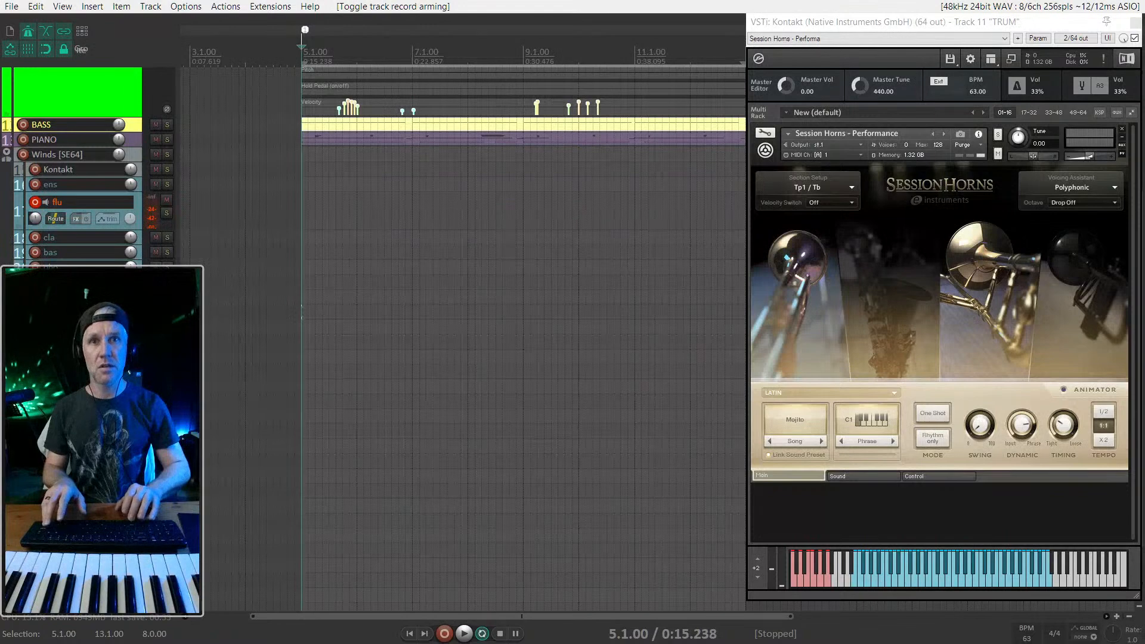
Step: Arm a different wind track further down the Winds folder and rehearse its part over the section from bar 5
key(F7)
key(space)
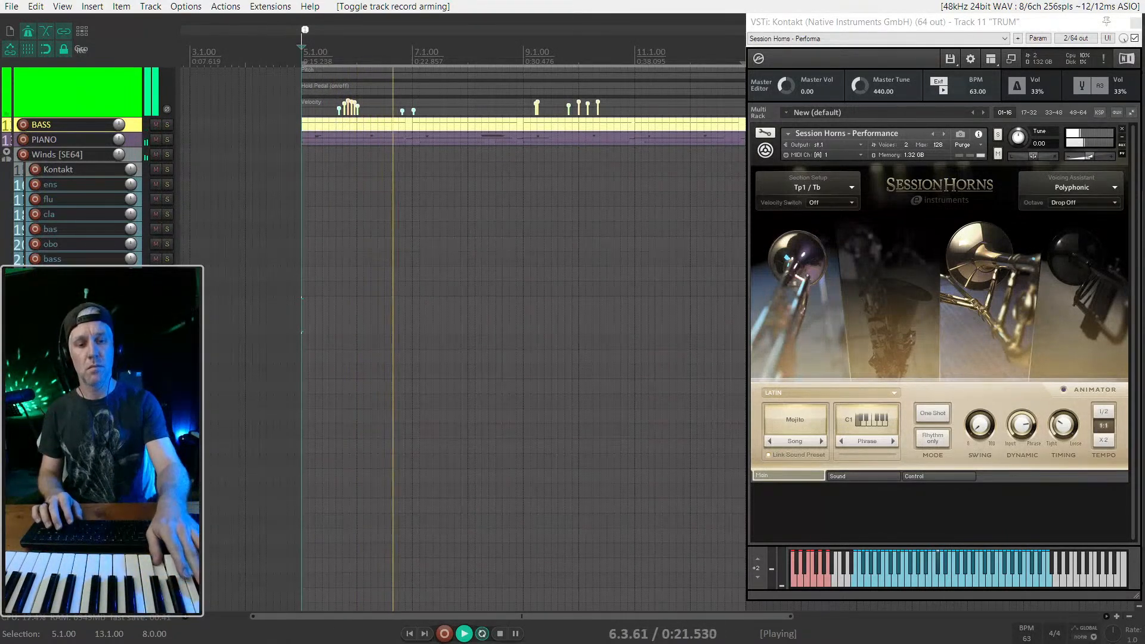
key(space)
key(space)
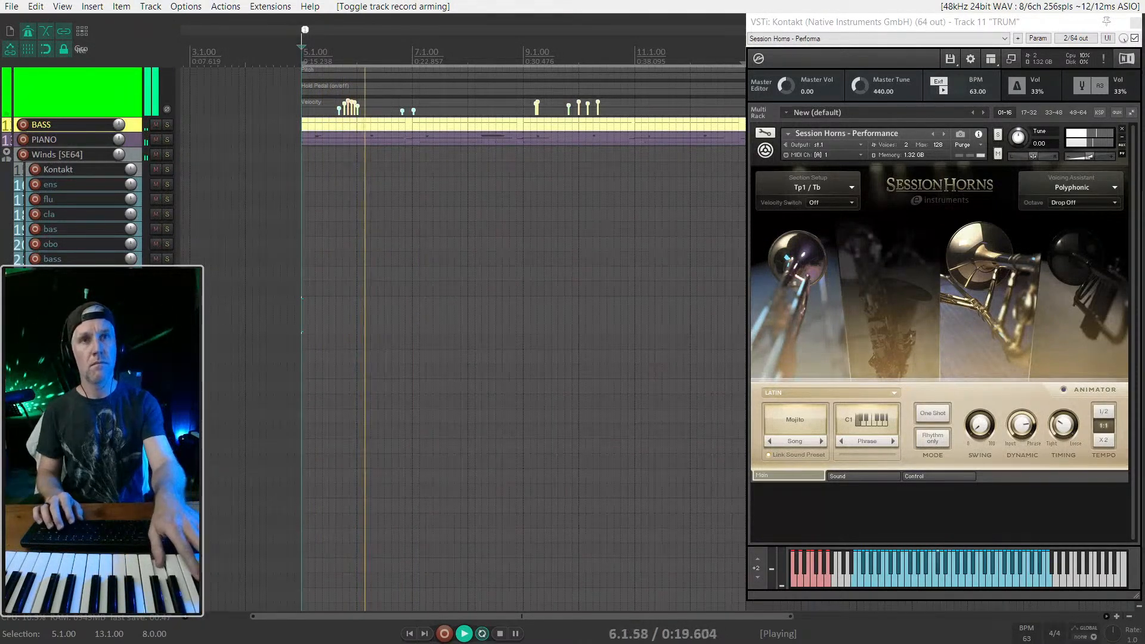
key(space)
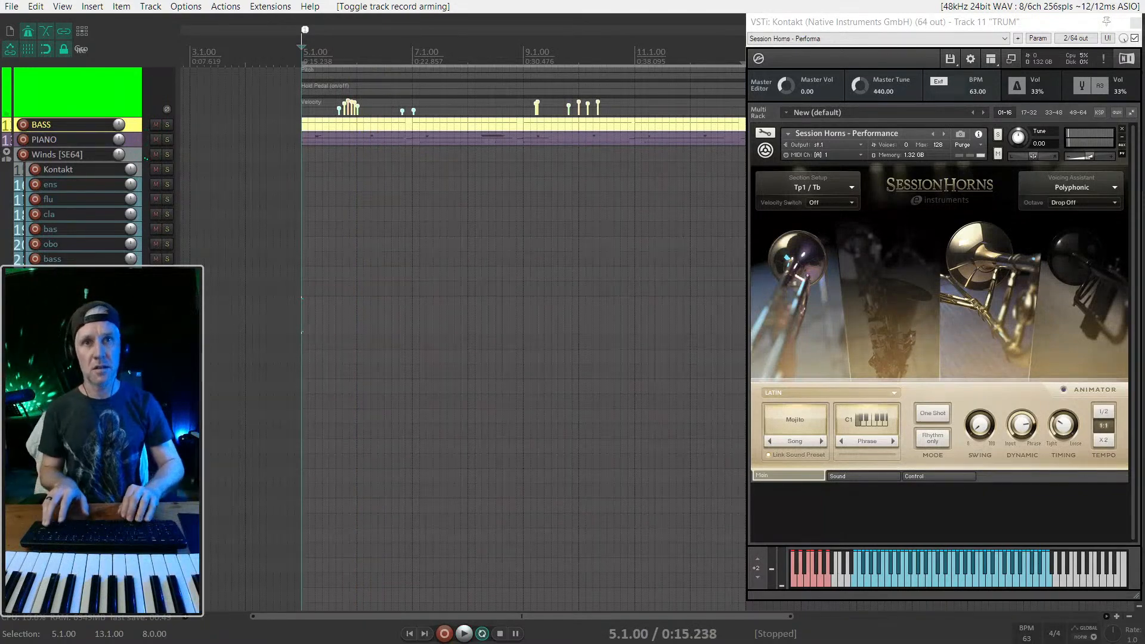
key(space)
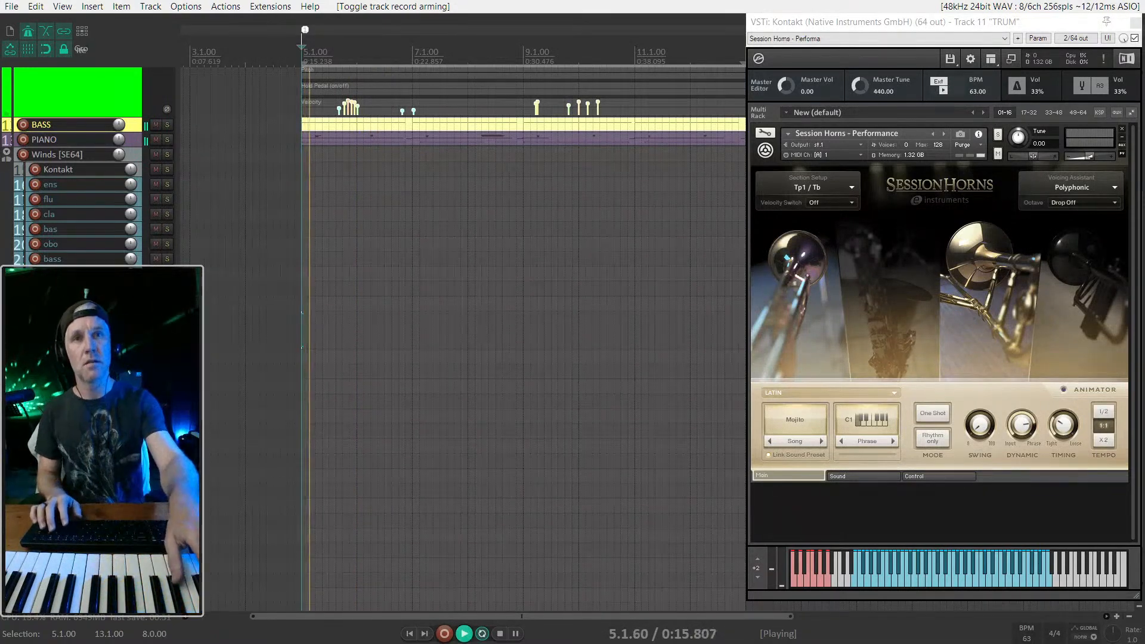
key(space)
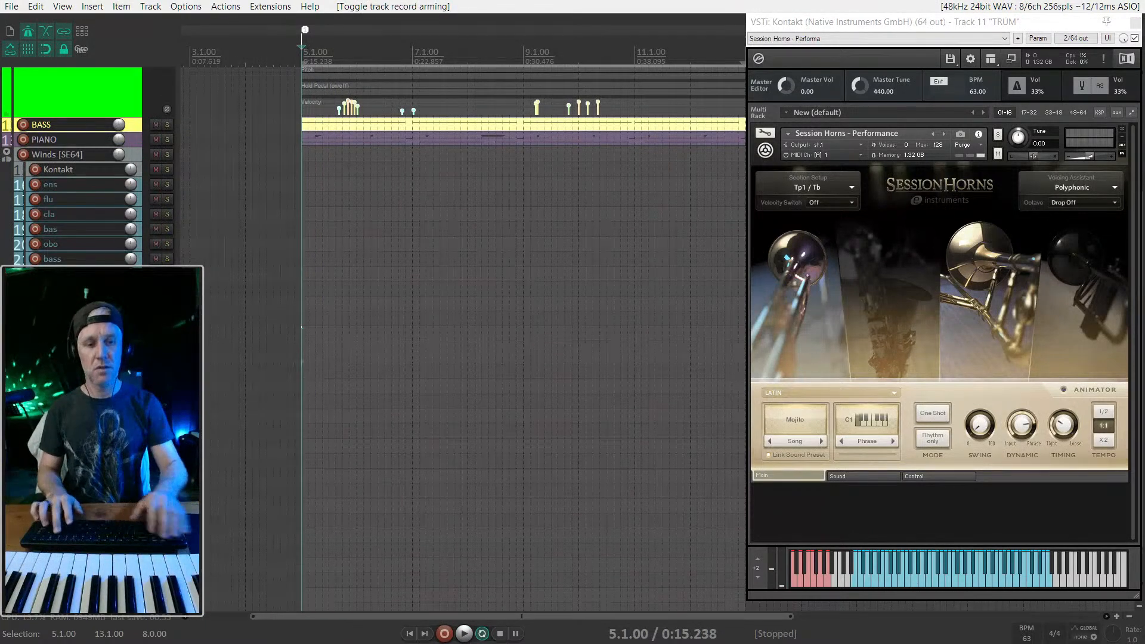
key(space)
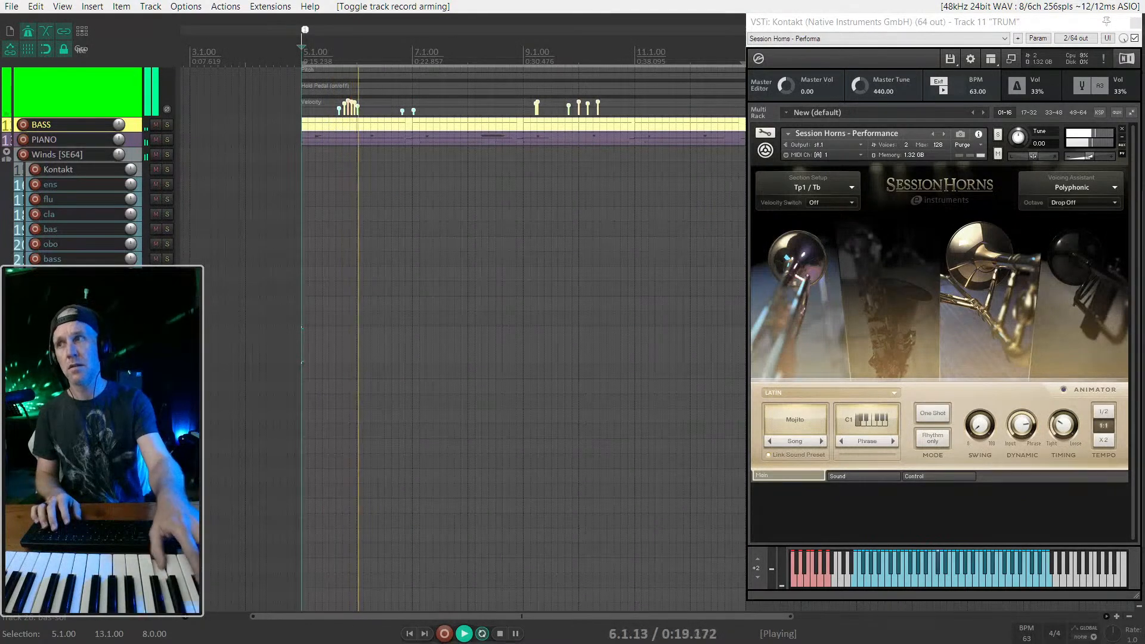
key(space)
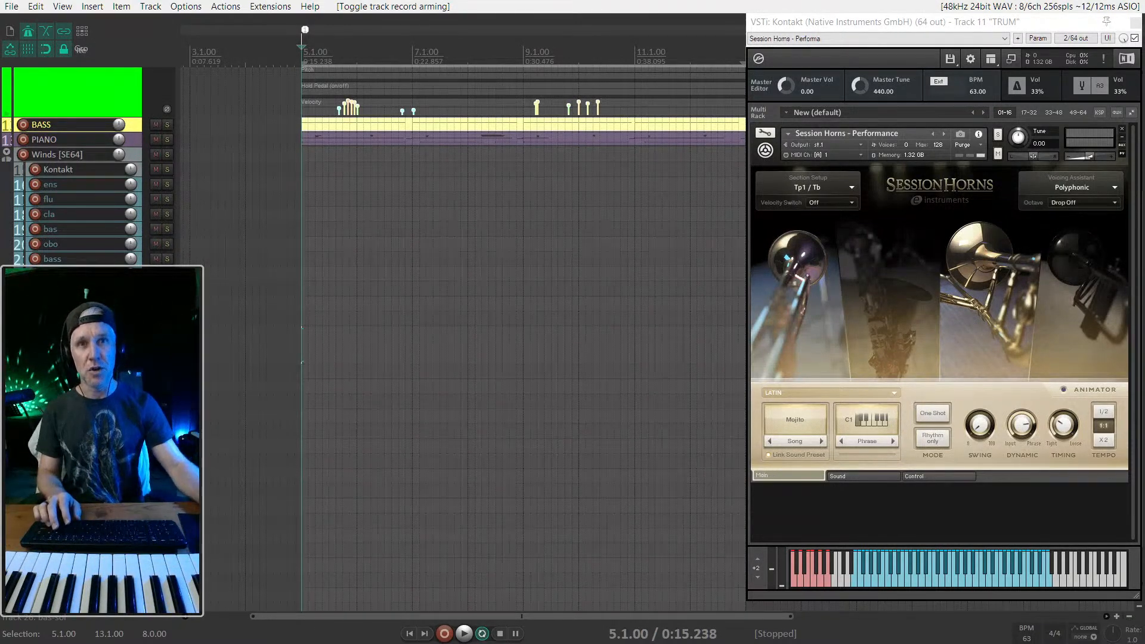
Step: Audition lower keyboard parts for the winds against repeated playback from bar 5
scroll(370, 155, down, 2)
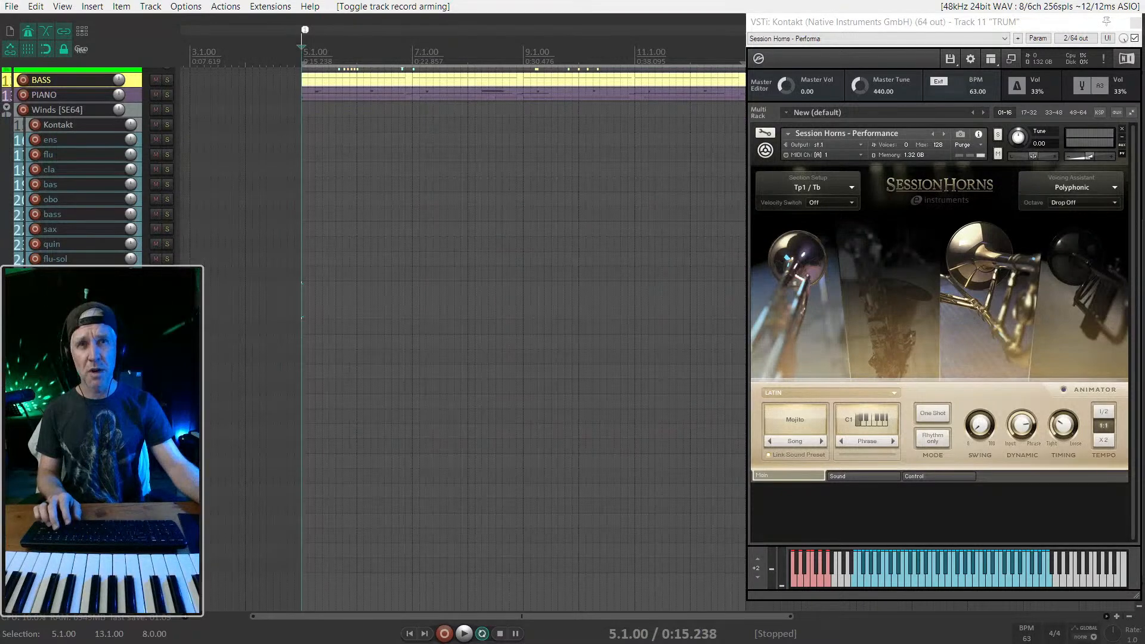
scroll(370, 149, up, 1)
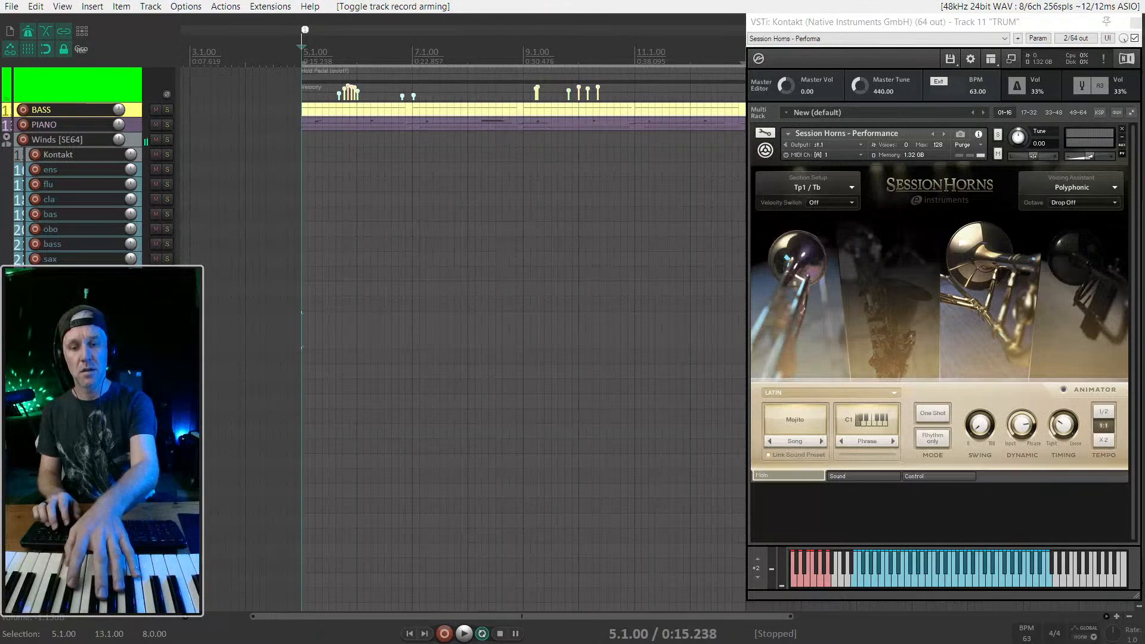
key(space)
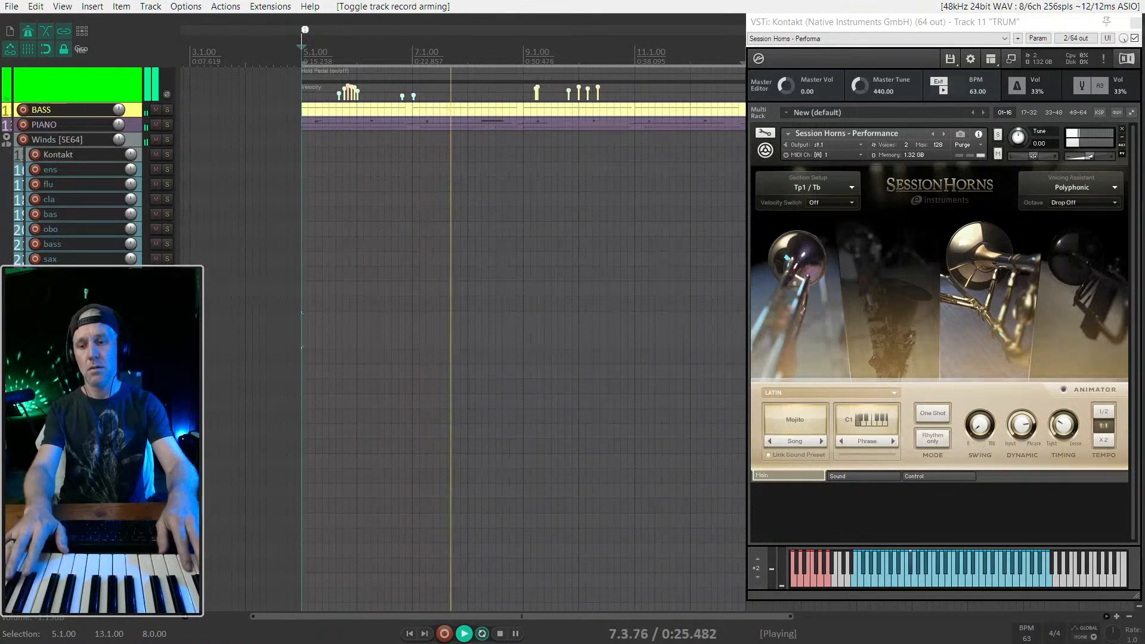
key(space)
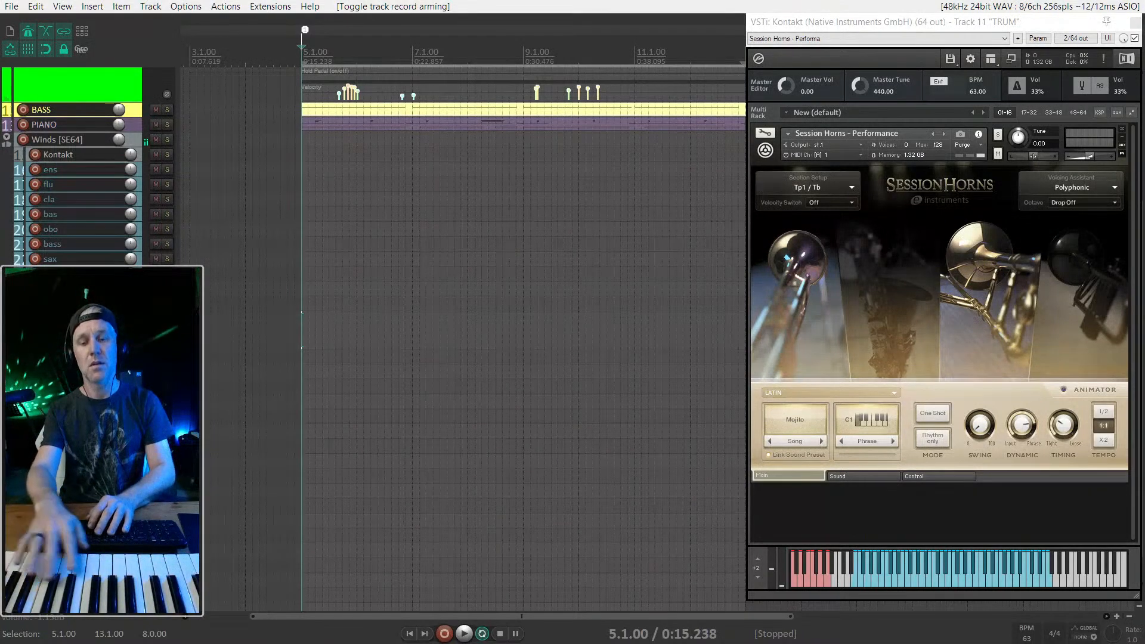
key(space)
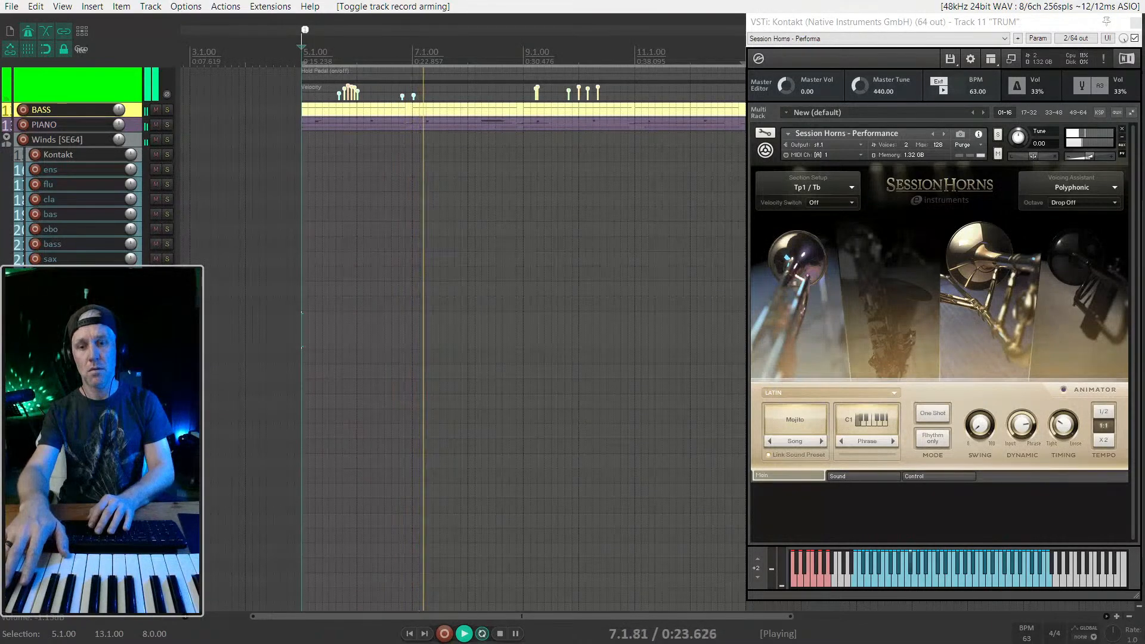
key(space)
key(space)
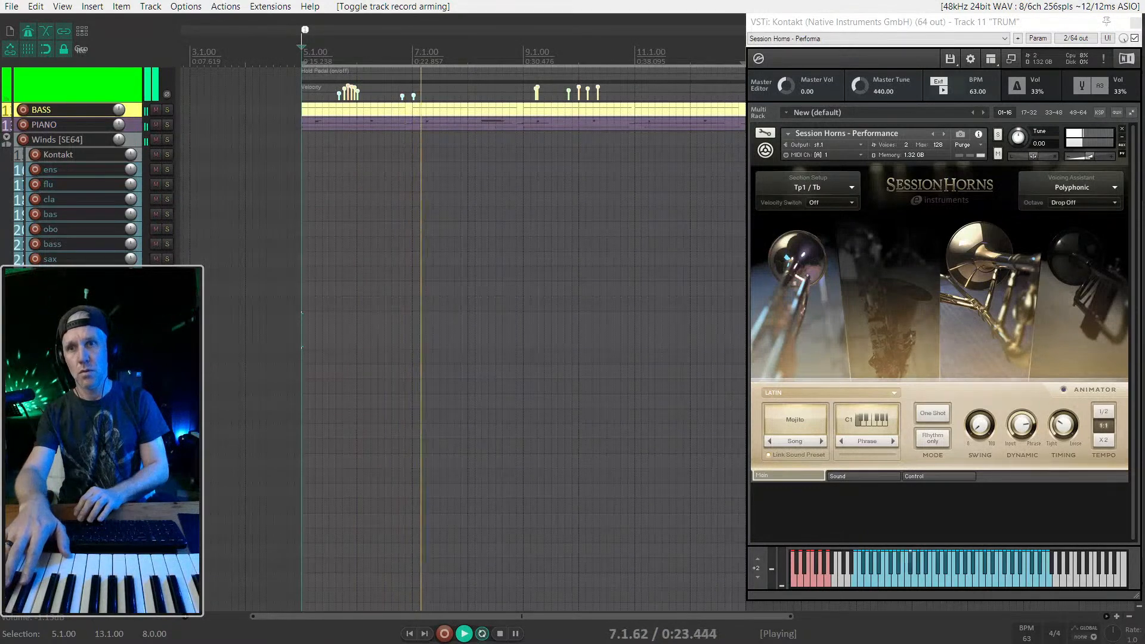
key(space)
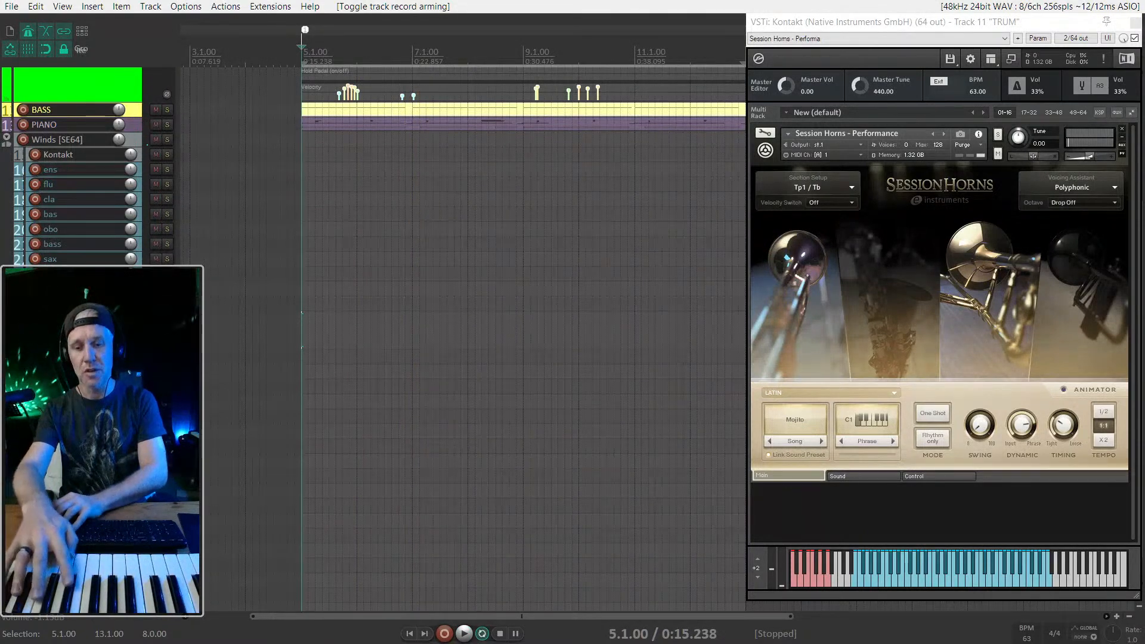
Step: Record the first wind phrase from bar 5 and trim the recorded item to end at bar 9
key(ctrl+r)
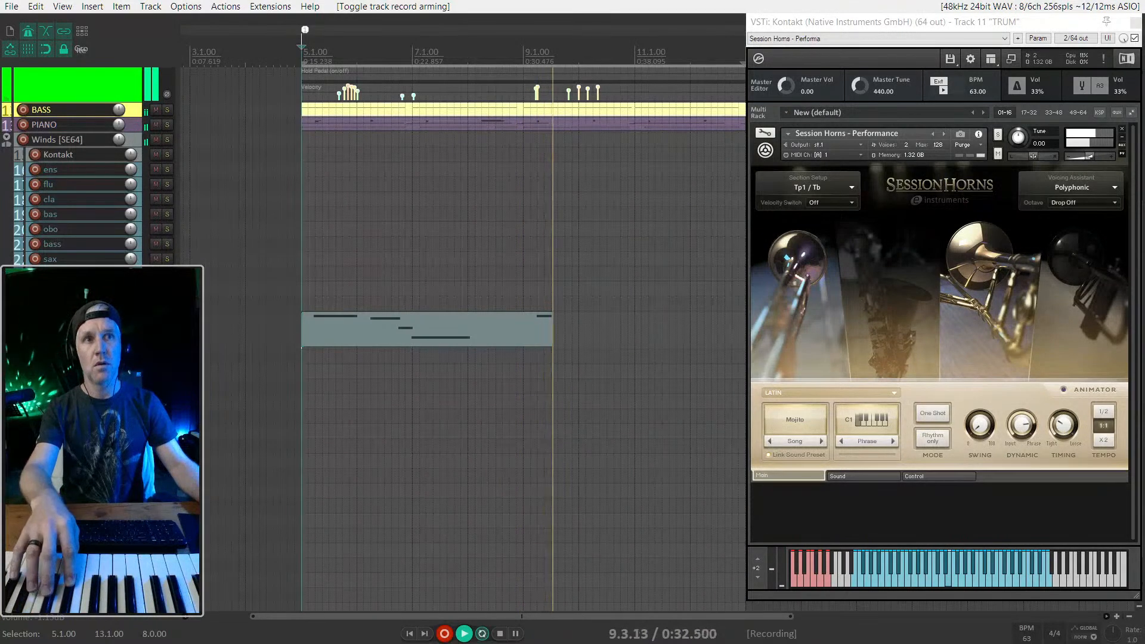
key(space)
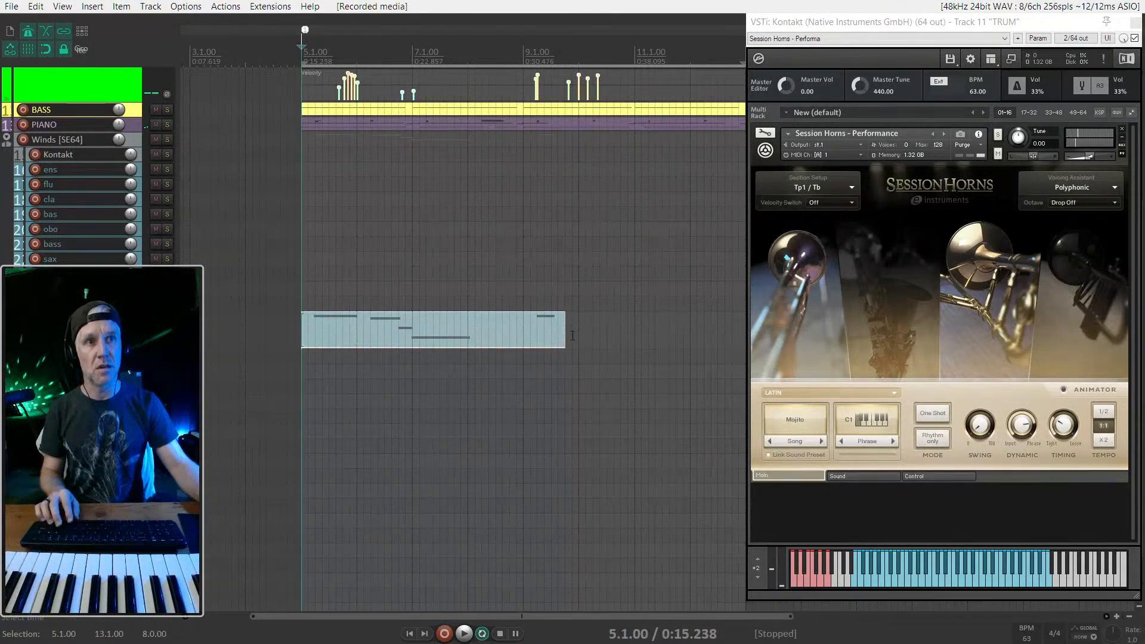
drag(564, 334, 524, 319)
Step: Rehearse the second wind phrase on the keyboard against repeated playback from bar 9
key(space)
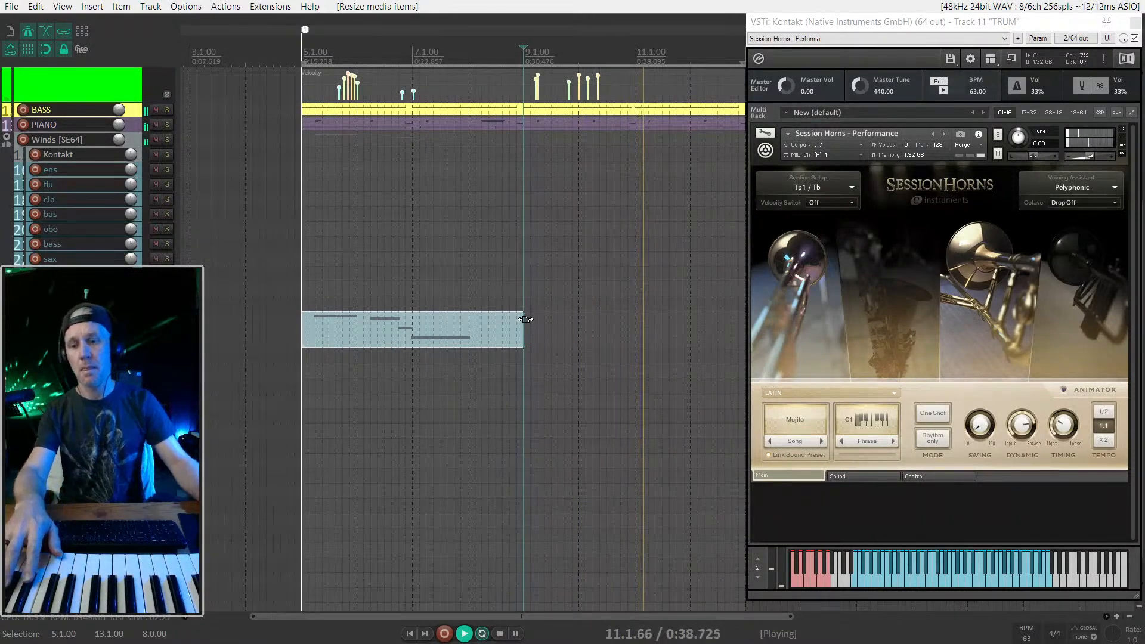
key(space)
key(space)
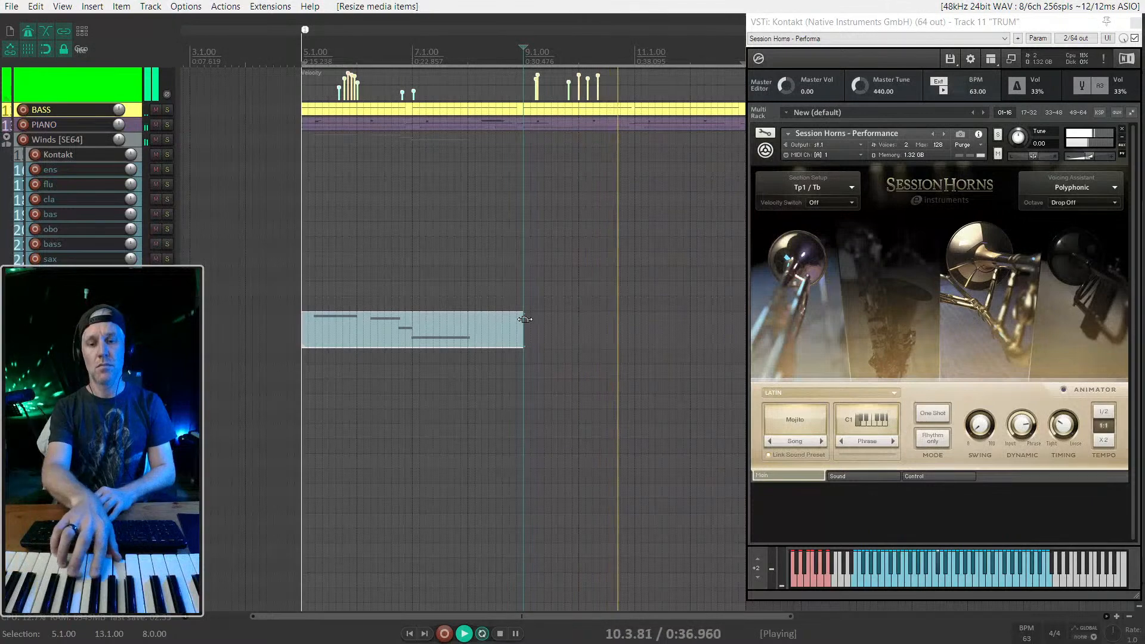
key(space)
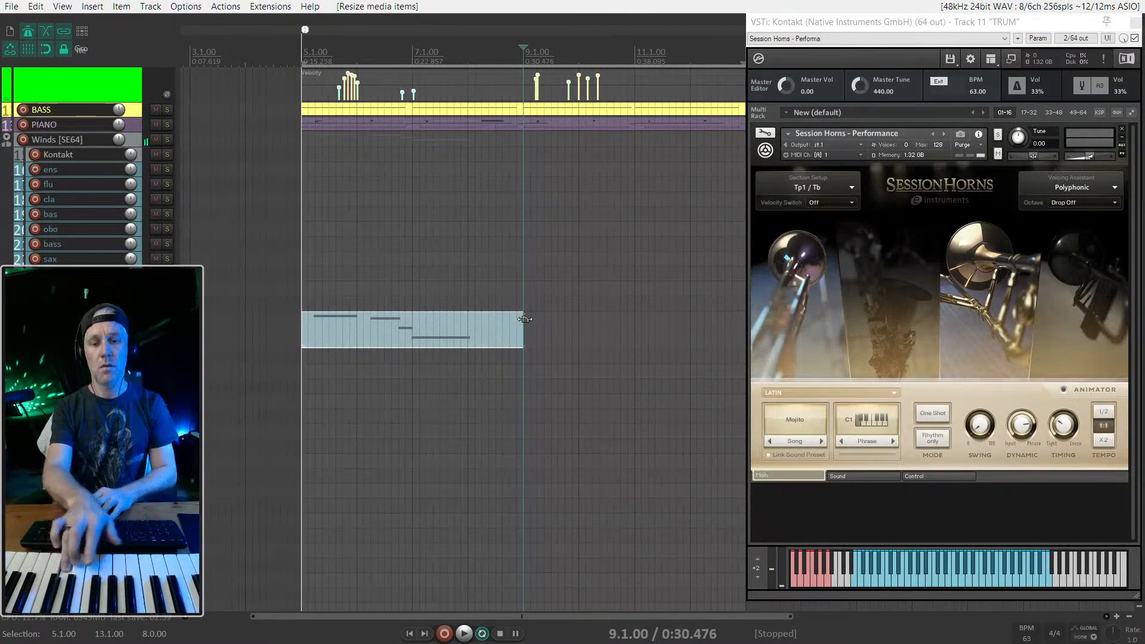
key(ctrl+r)
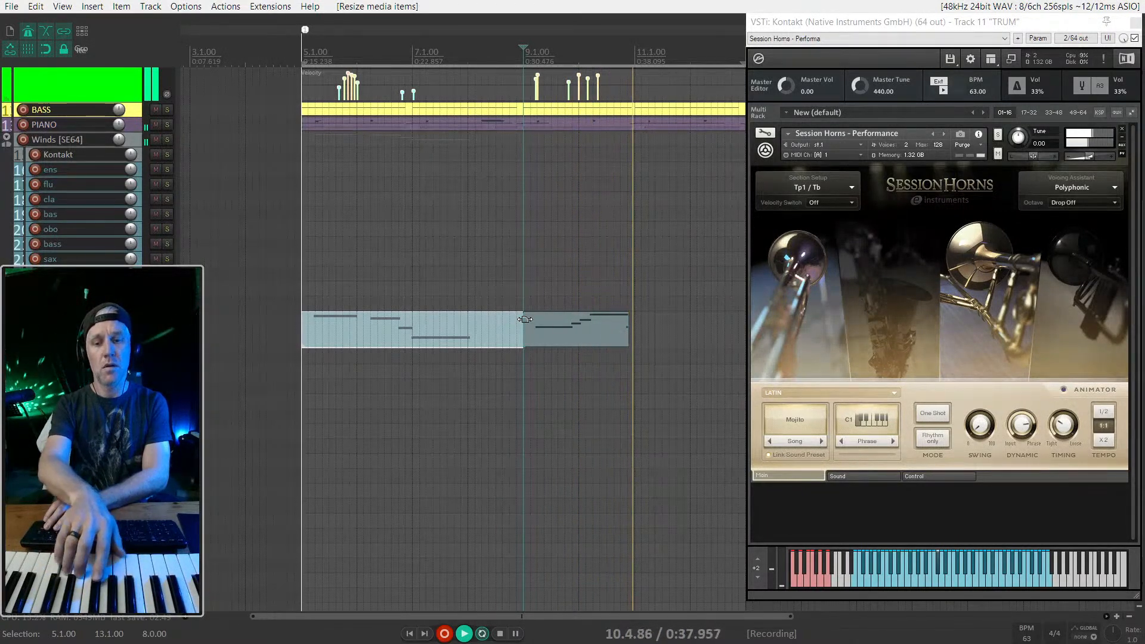
key(space)
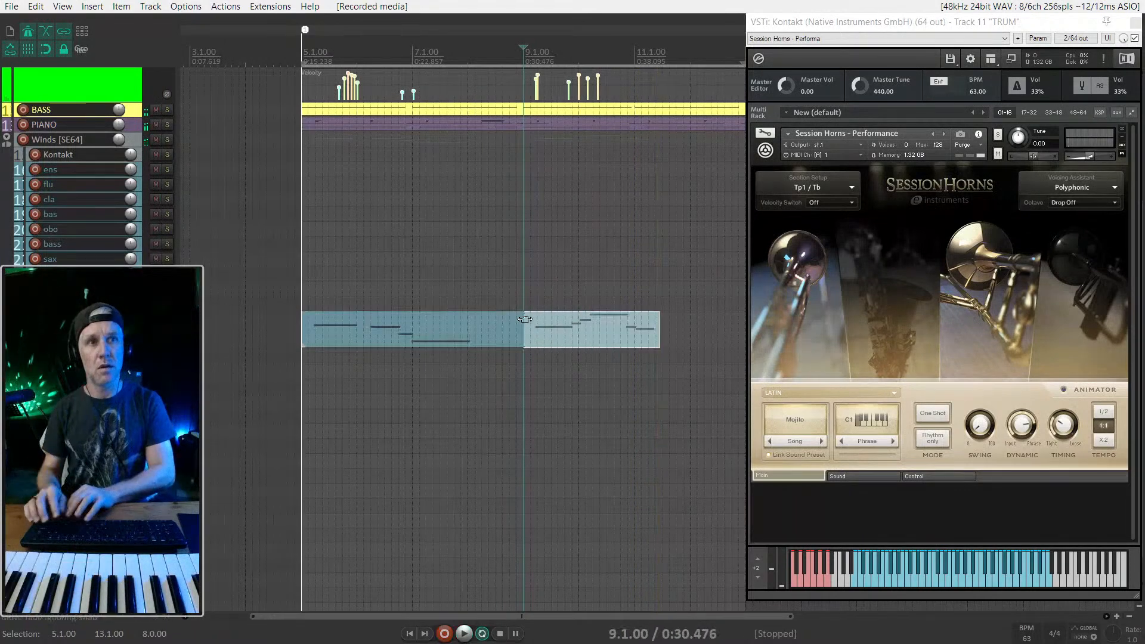
key(ctrl+z)
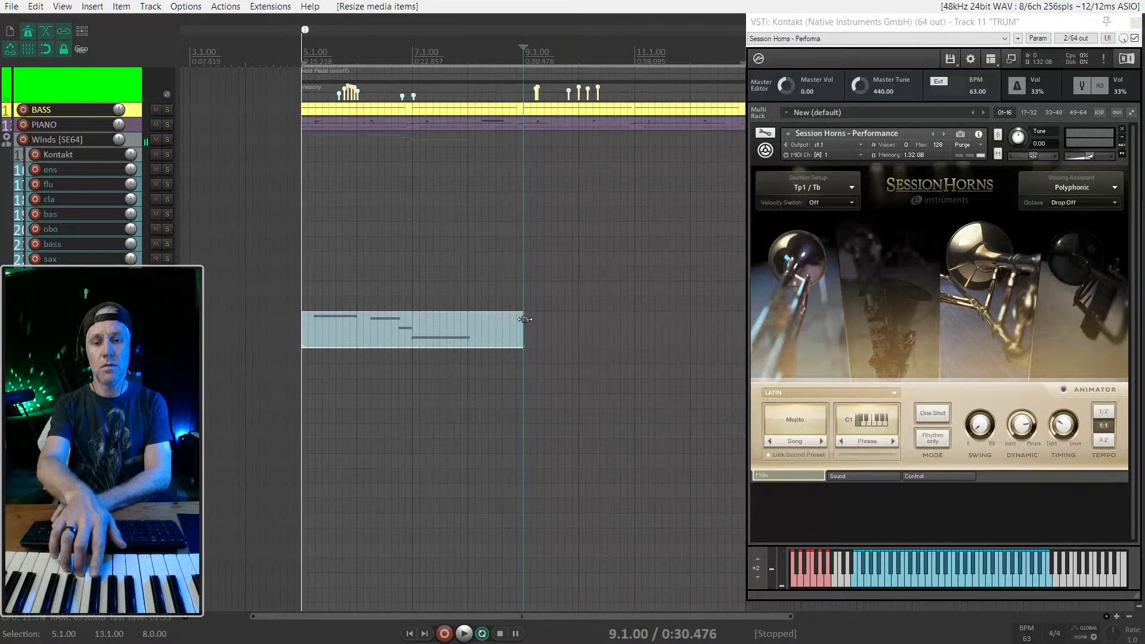
key(ctrl+r)
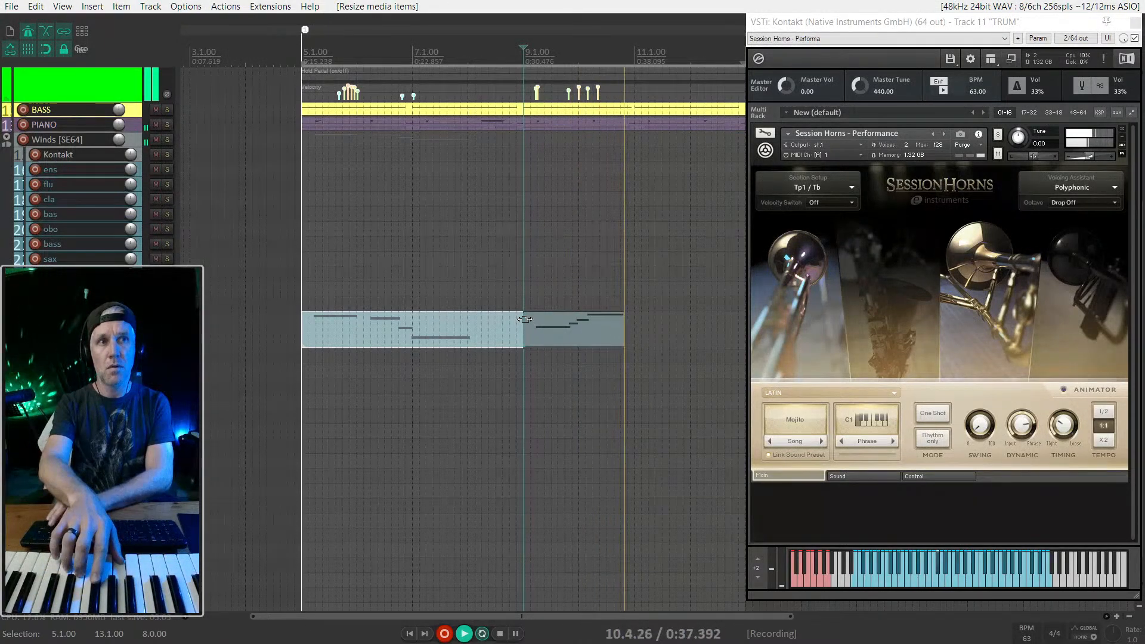
key(space)
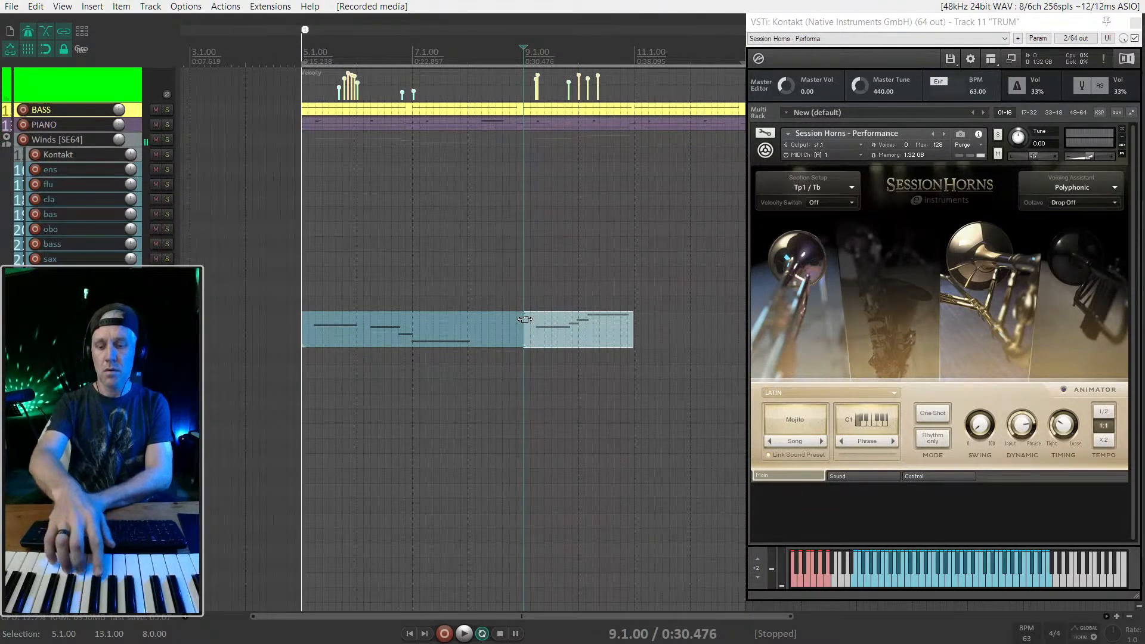
key(ctrl+z)
key(ctrl+z)
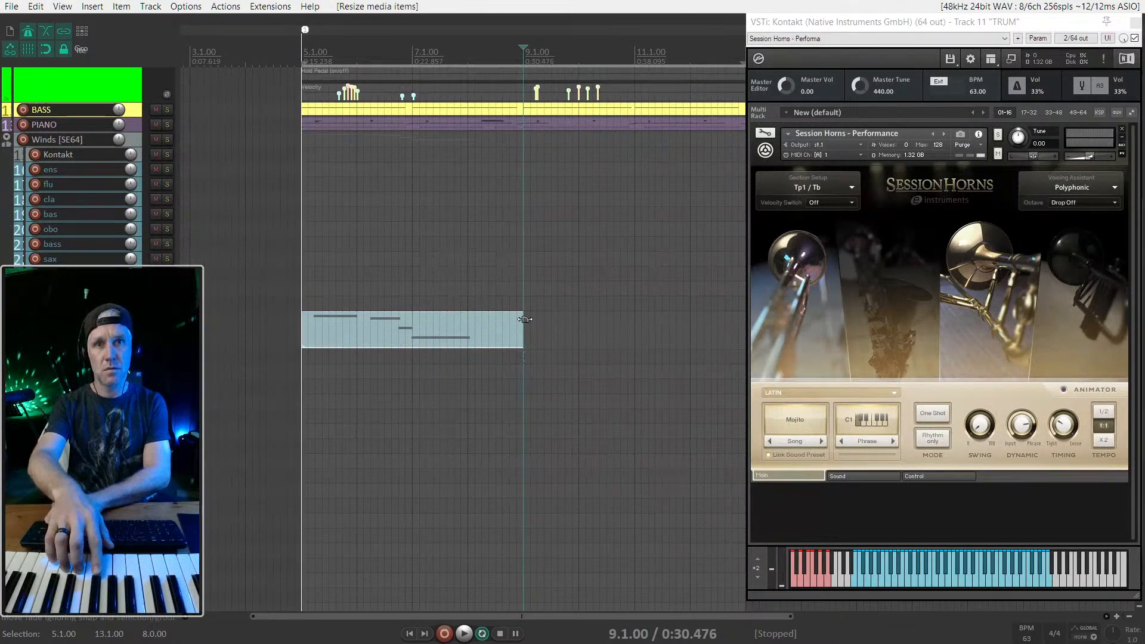
Step: Record the second wind phrase from bar 9, then extend the item and its last note to bar 12
key(ctrl+r)
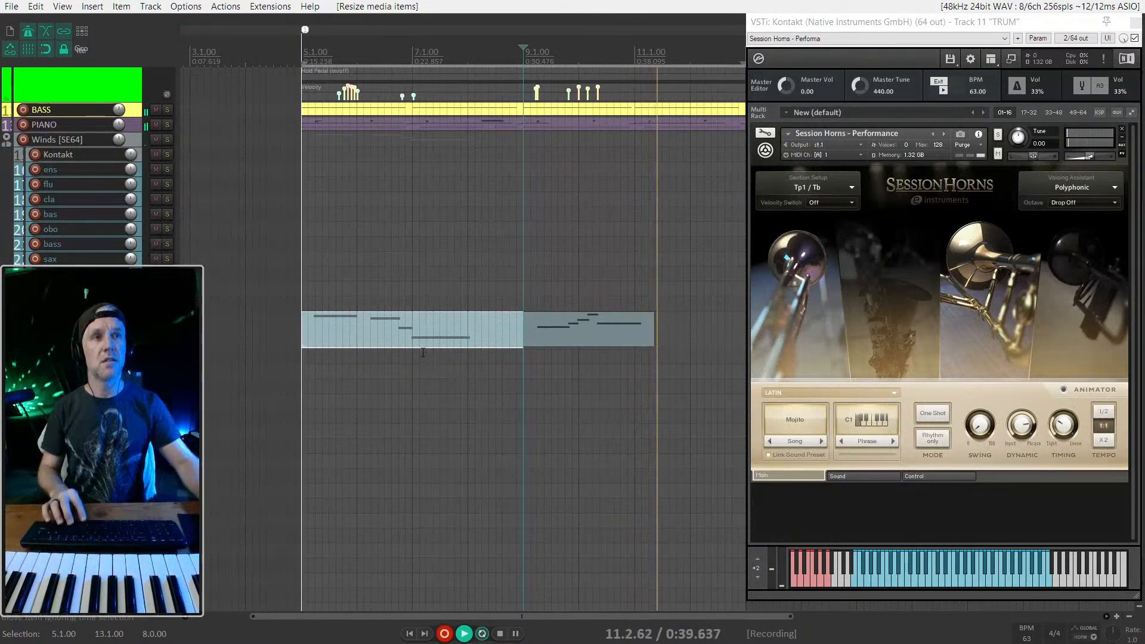
key(space)
click(646, 329)
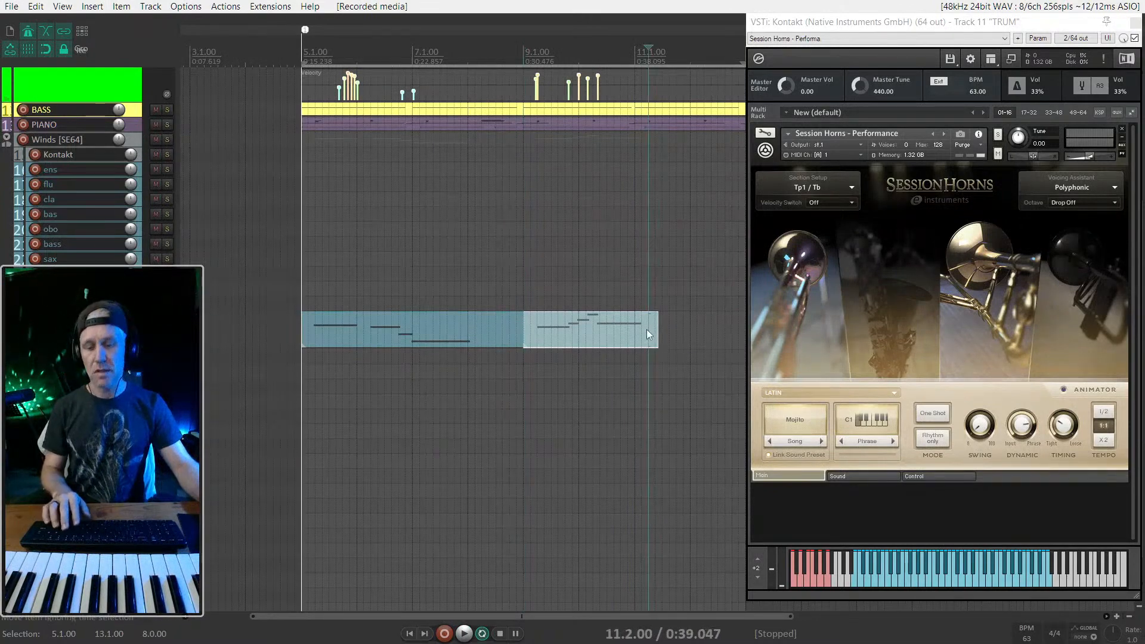
key(e)
click(658, 331)
mouse_move(658, 331)
mouse_down()
mouse_move(690, 331)
mouse_move(644, 341)
mouse_up()
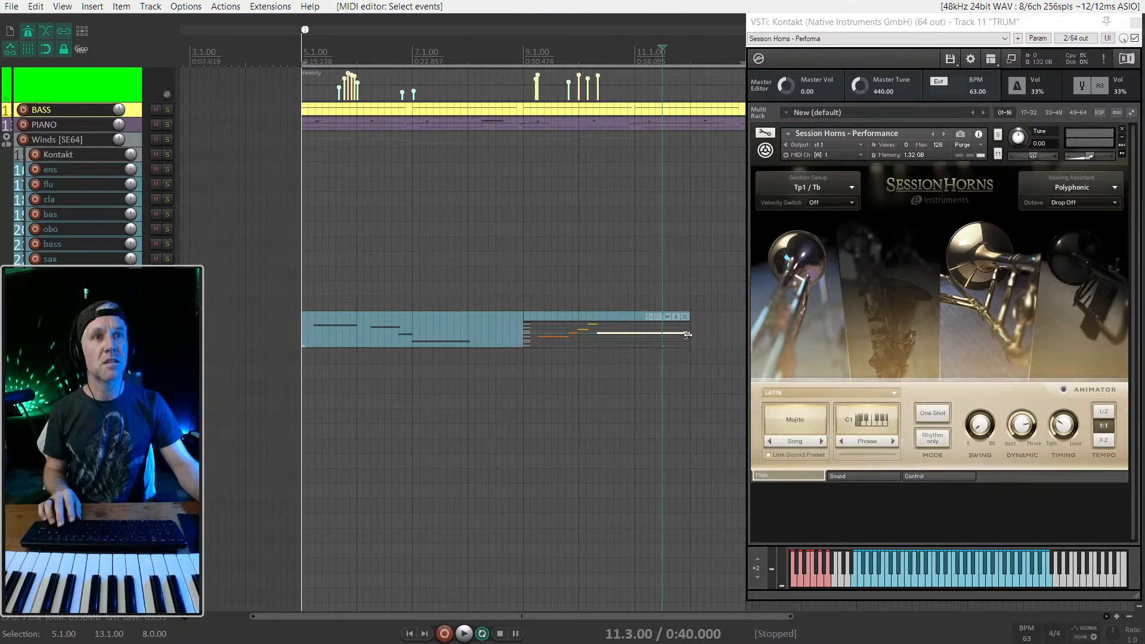
drag(666, 333, 690, 333)
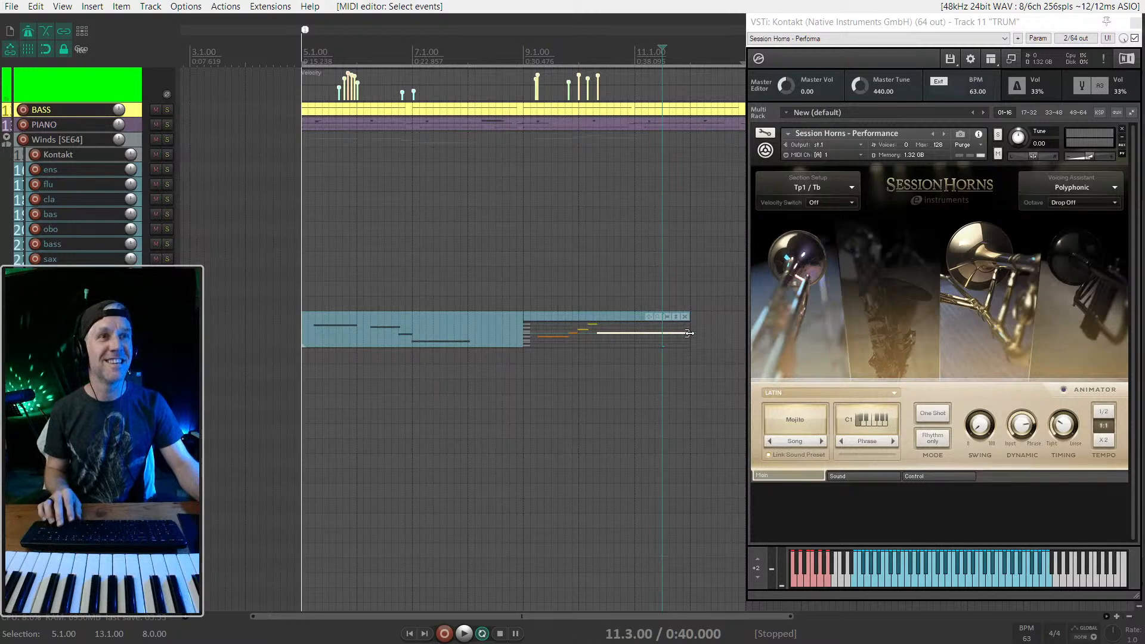
Step: Close the inline MIDI editor on the second phrase and return the edit cursor to bar 5
click(509, 277)
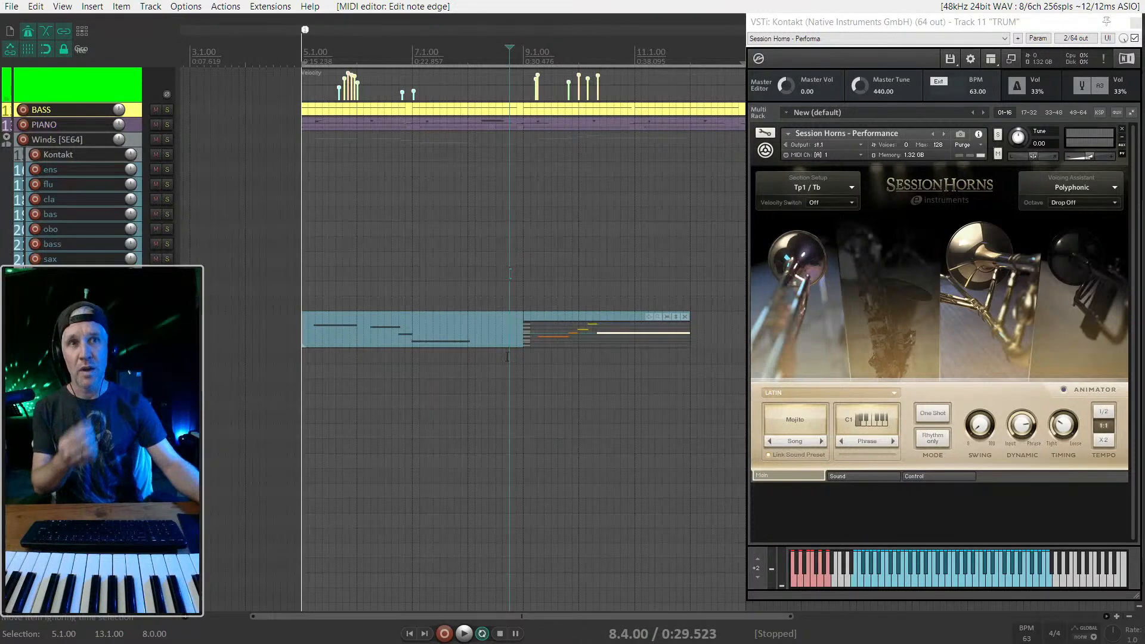
drag(562, 298, 565, 368)
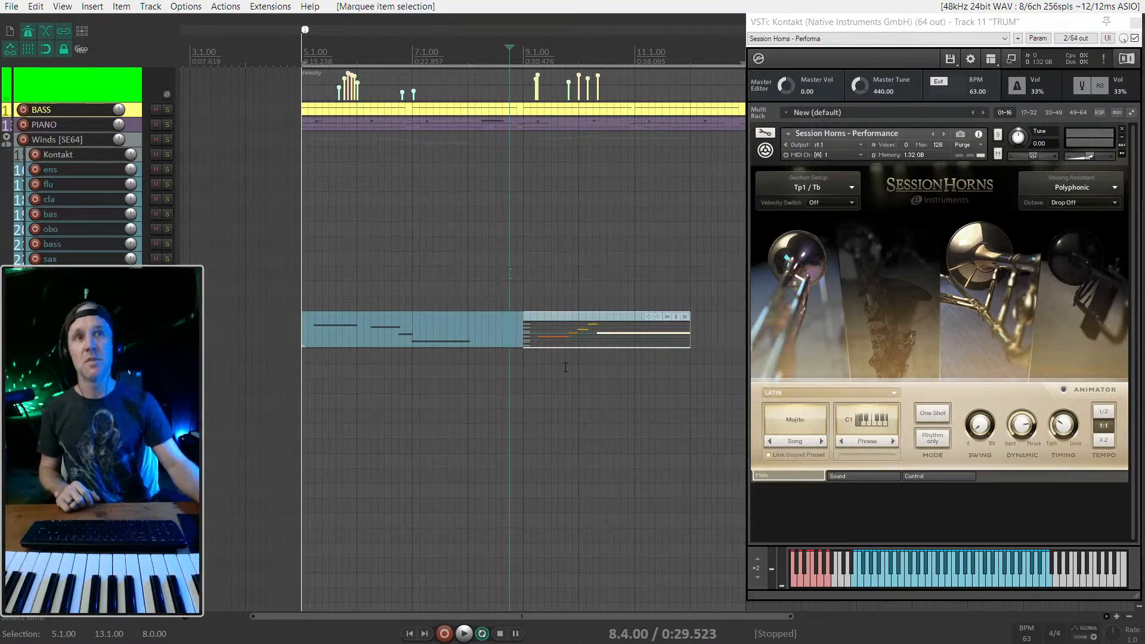
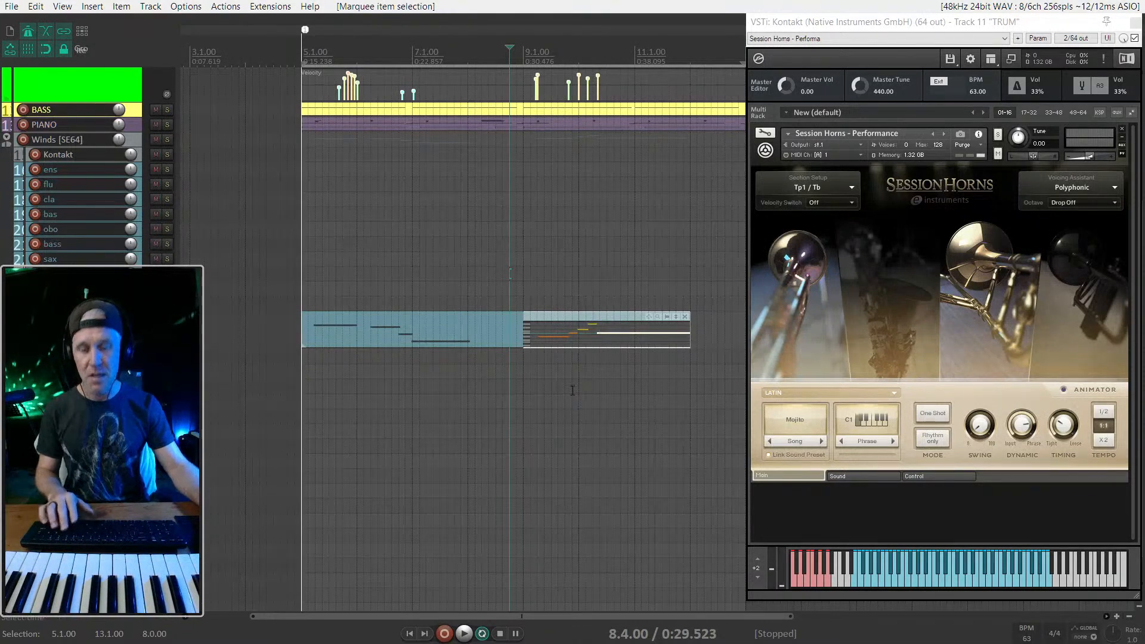
click(583, 346)
click(606, 334)
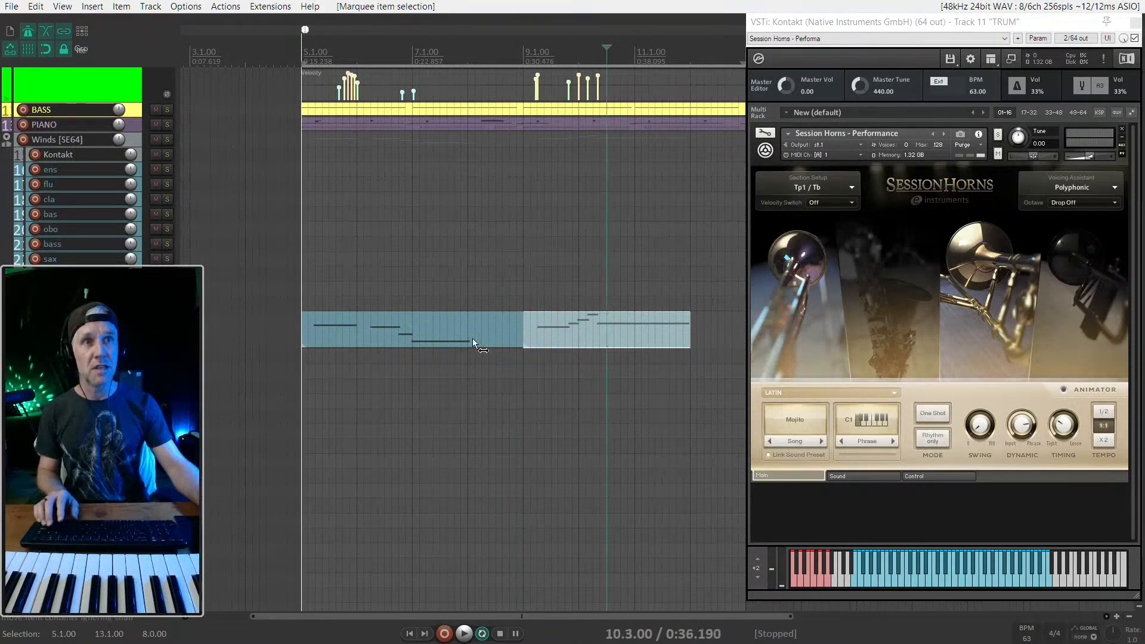
ctrl+click(472, 338)
click(312, 285)
click(294, 289)
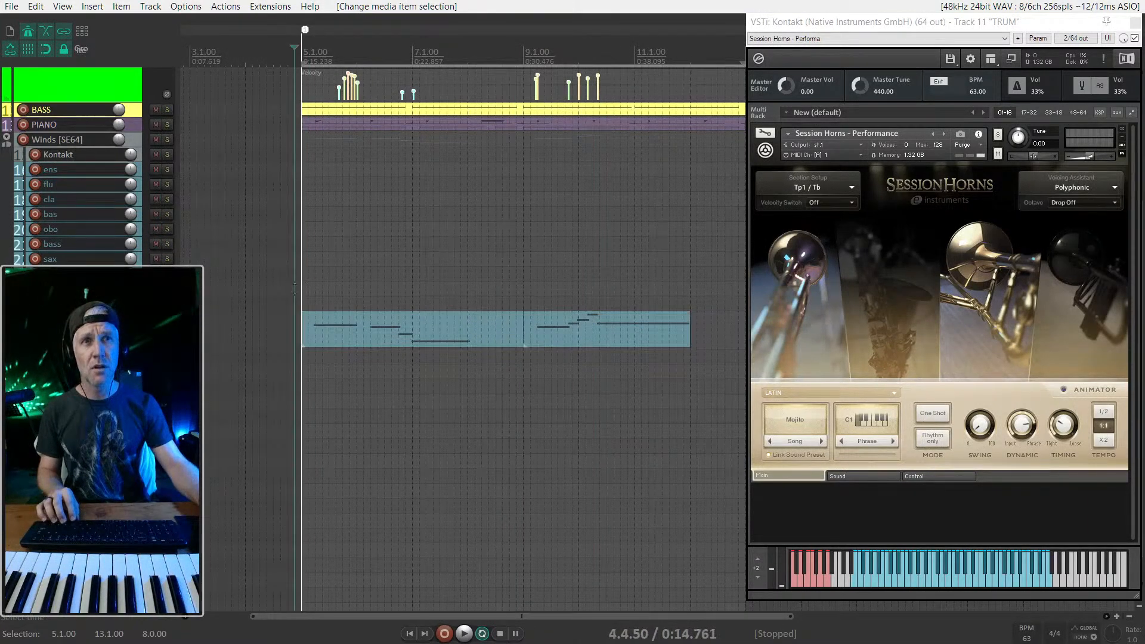
click(302, 290)
Step: Disarm the recorded wind track and glue its two phrases into a single item spanning bar 5 to bar 13
key(F7)
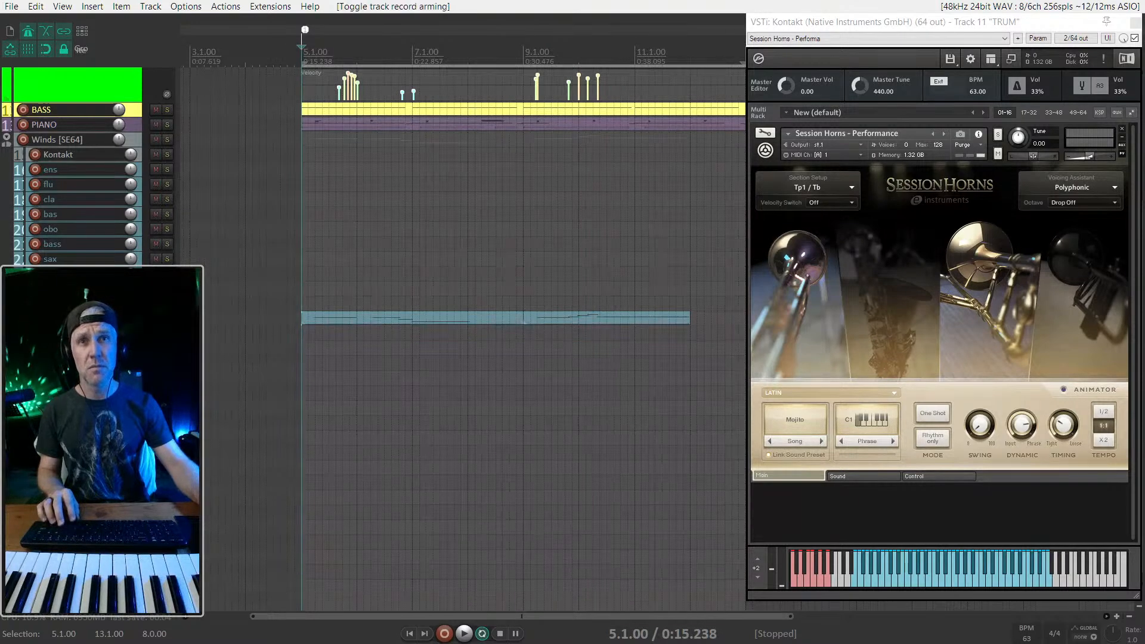
scroll(493, 322, down, 2)
scroll(495, 313, right, 2)
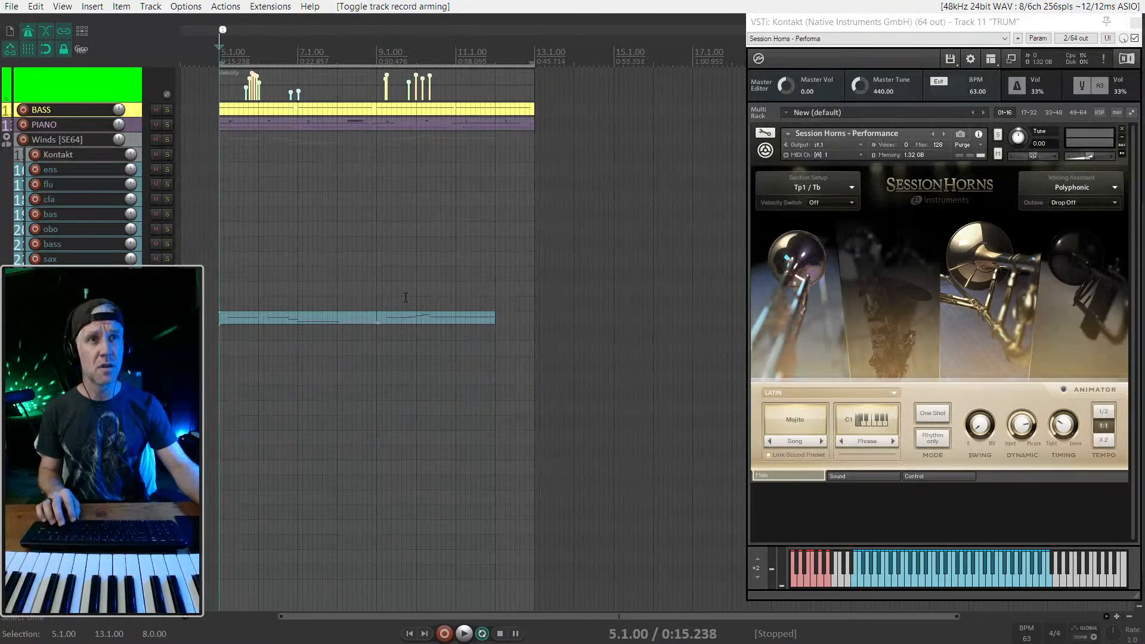
drag(592, 311, 223, 323)
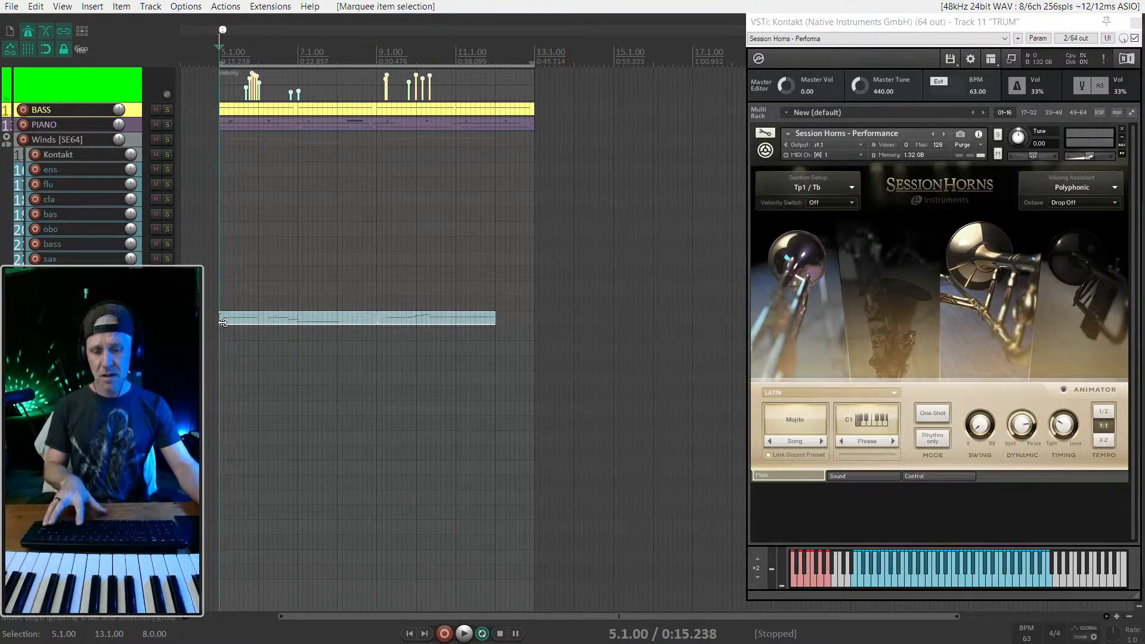
key(ctrl+g)
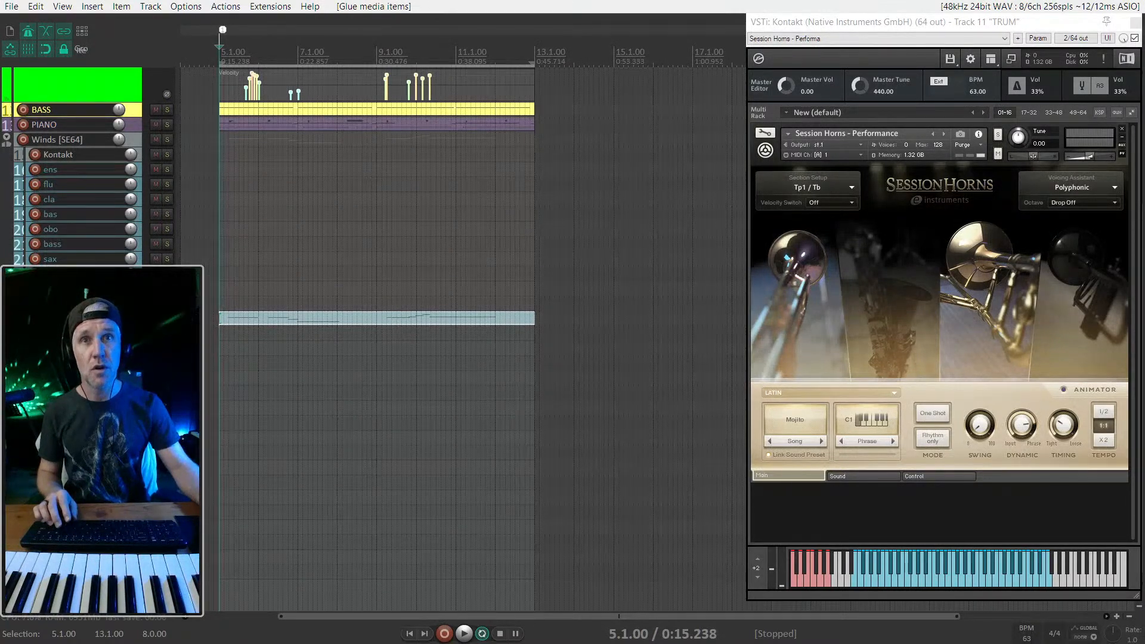
Step: Change the record arming among the lower tracks of the Winds folder and try the sound over playback from bar 5
click(35, 304)
click(35, 303)
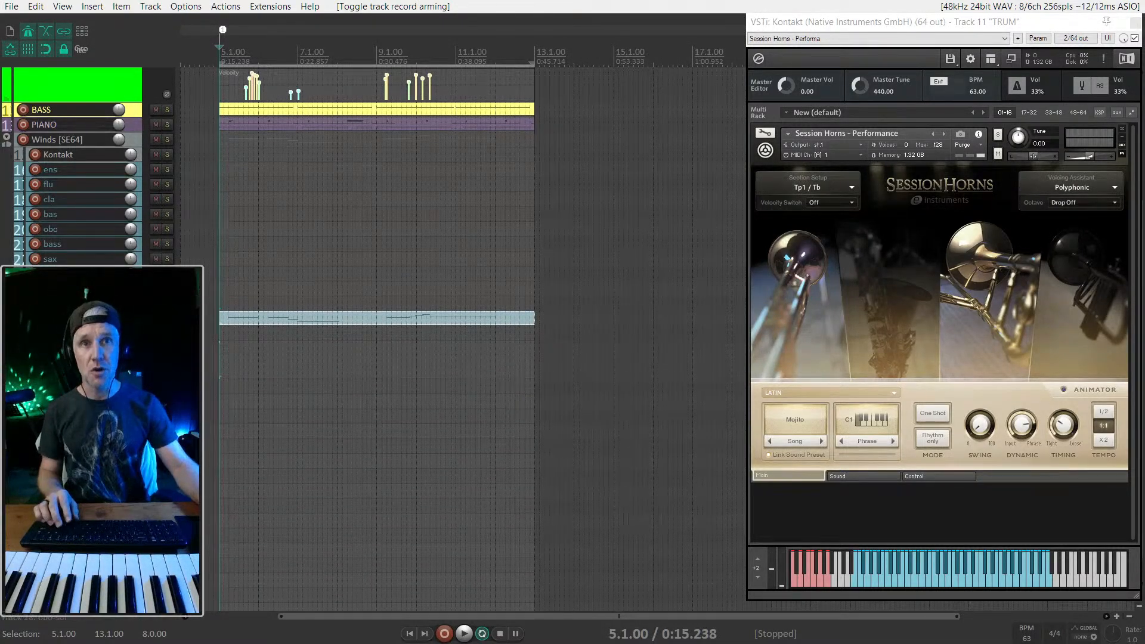
key(space)
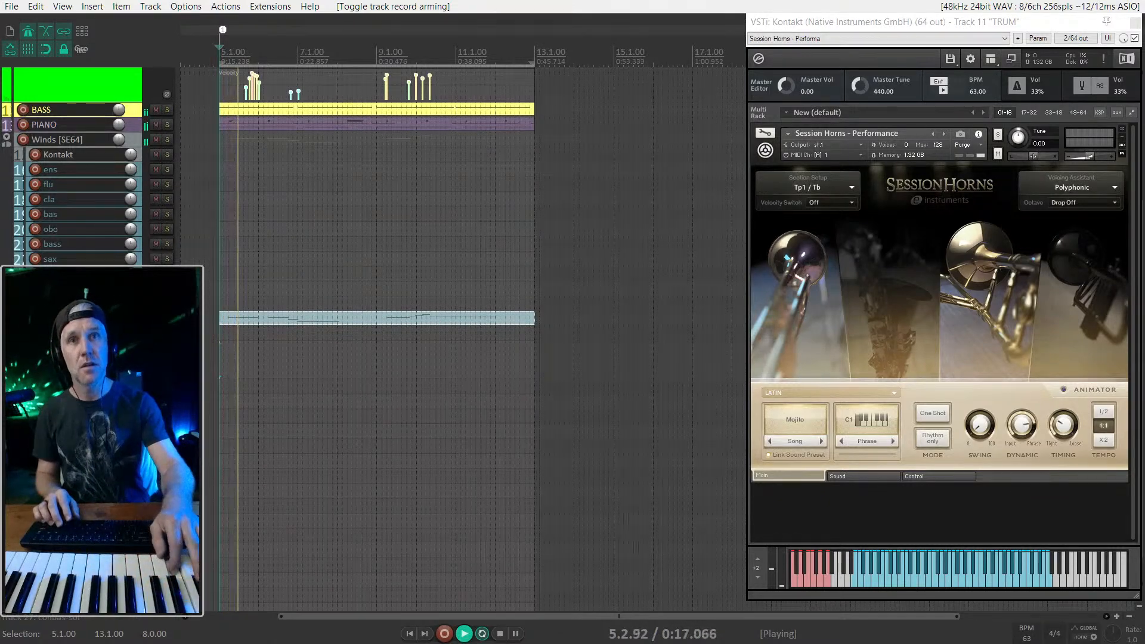
key(space)
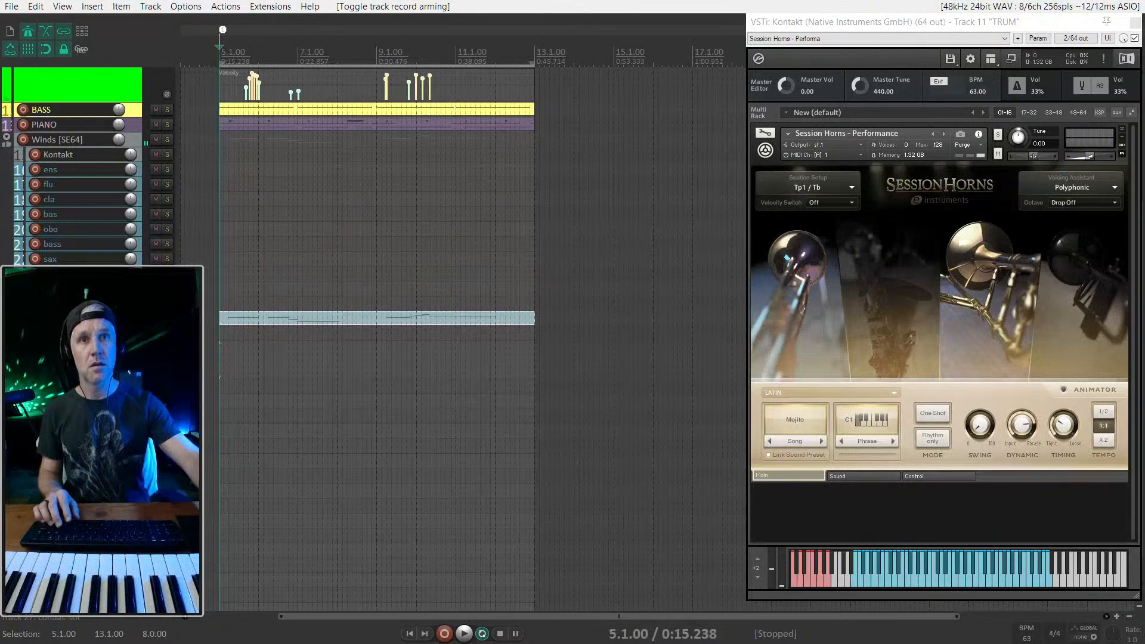
Step: Rehearse a higher keyboard part against the recorded wind line, playing the section from bar 5 twice
scroll(376, 179, down, 1)
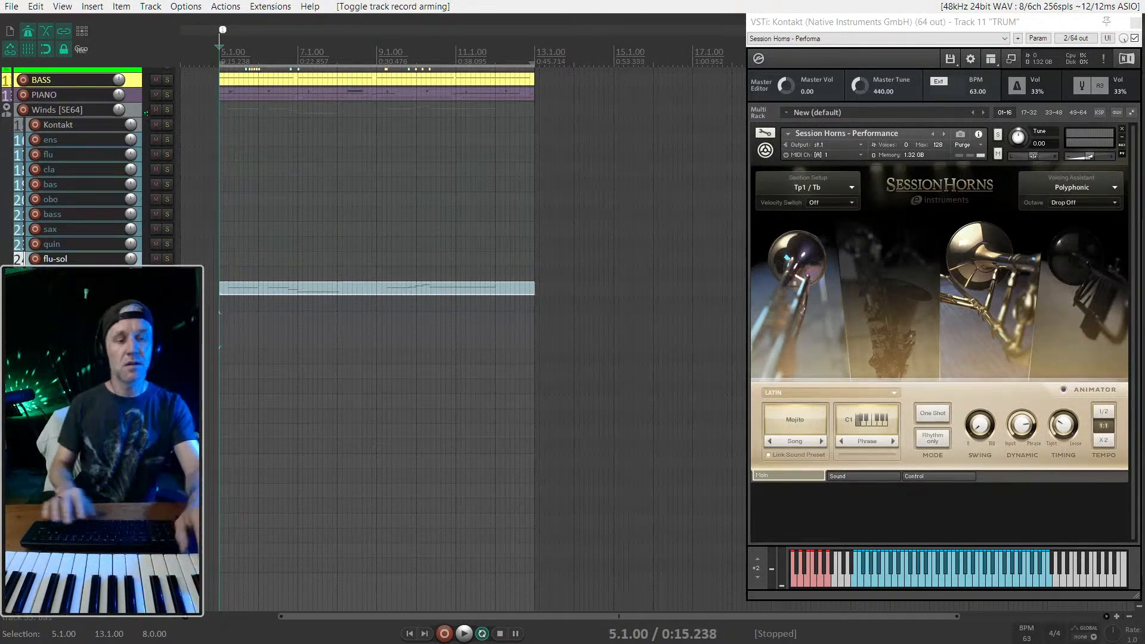
key(space)
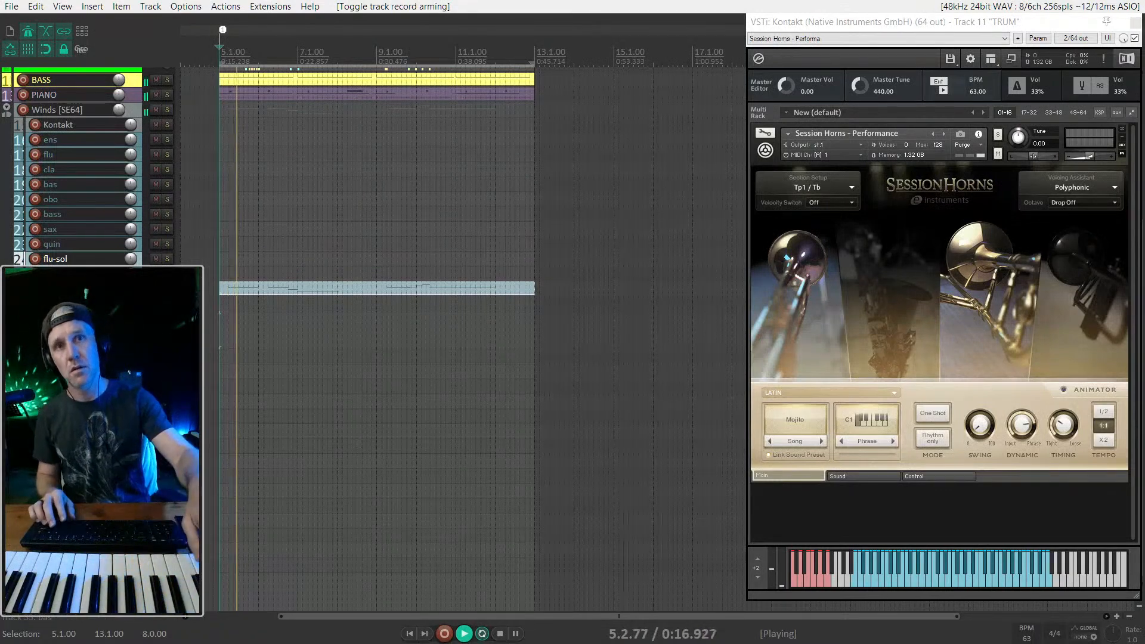
key(space)
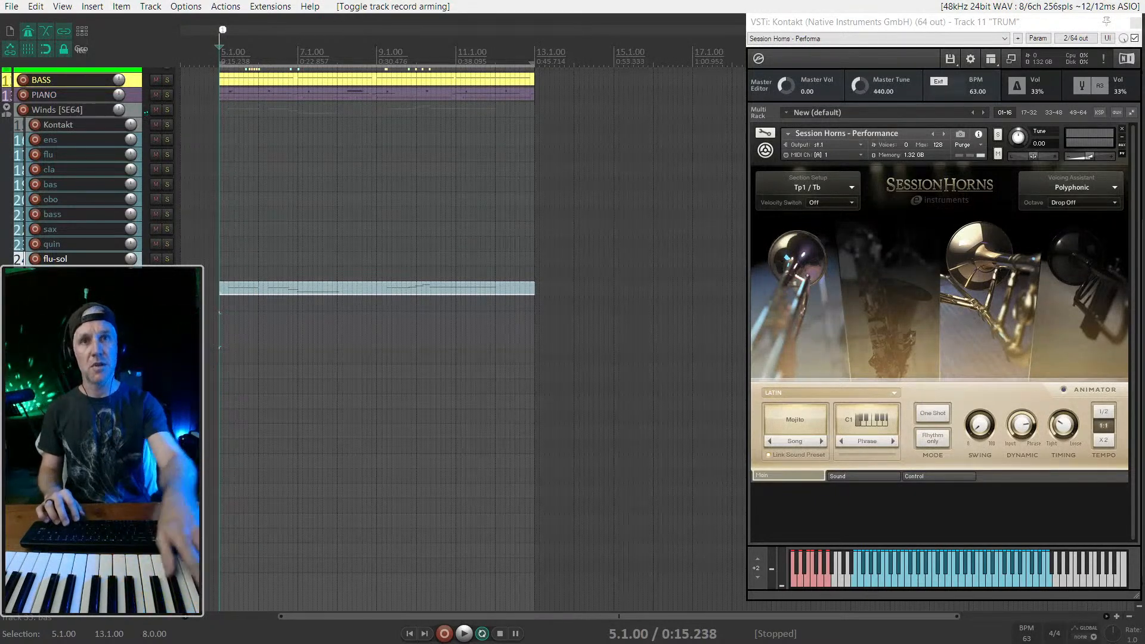
key(space)
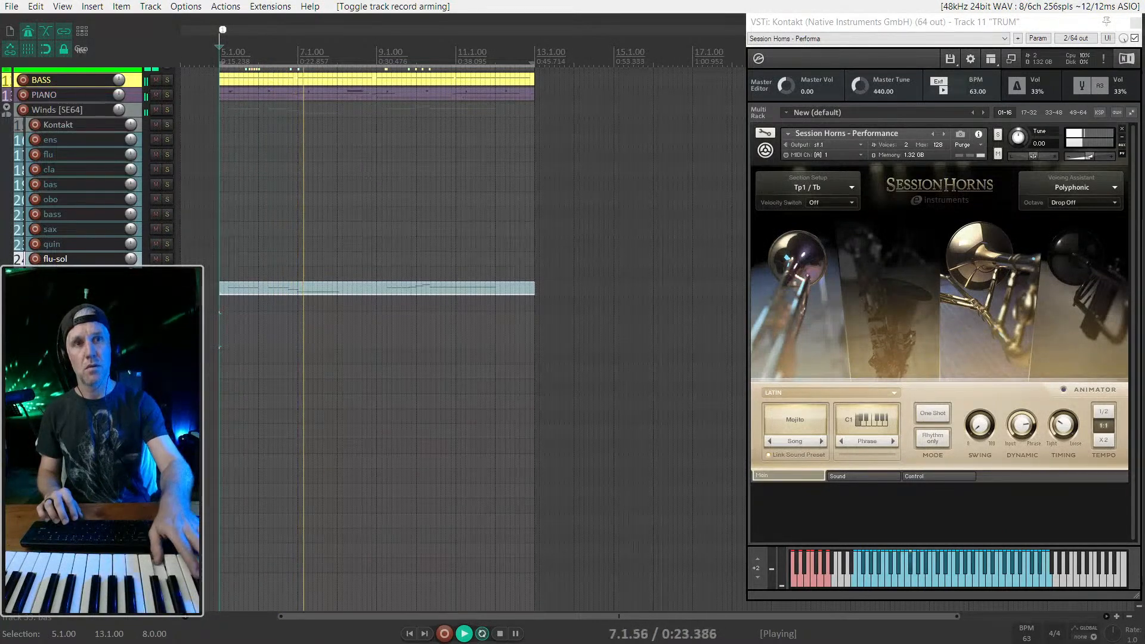
key(space)
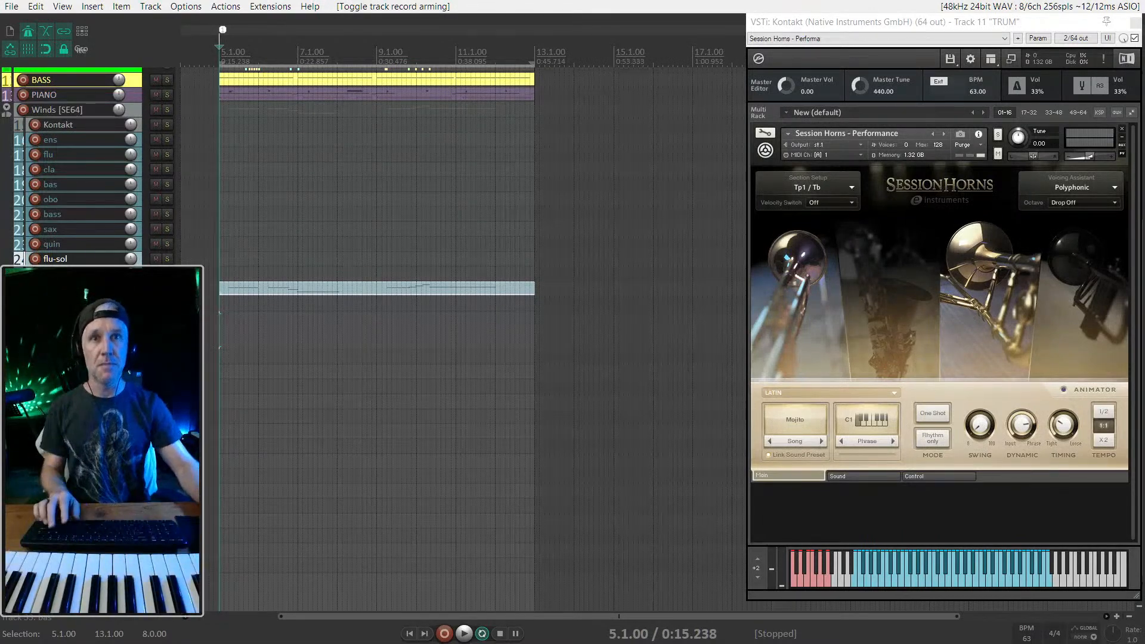
Step: Collapse the Session Horns instrument and try a keyboard part over playback from the middle of bar 6
click(765, 151)
click(377, 288)
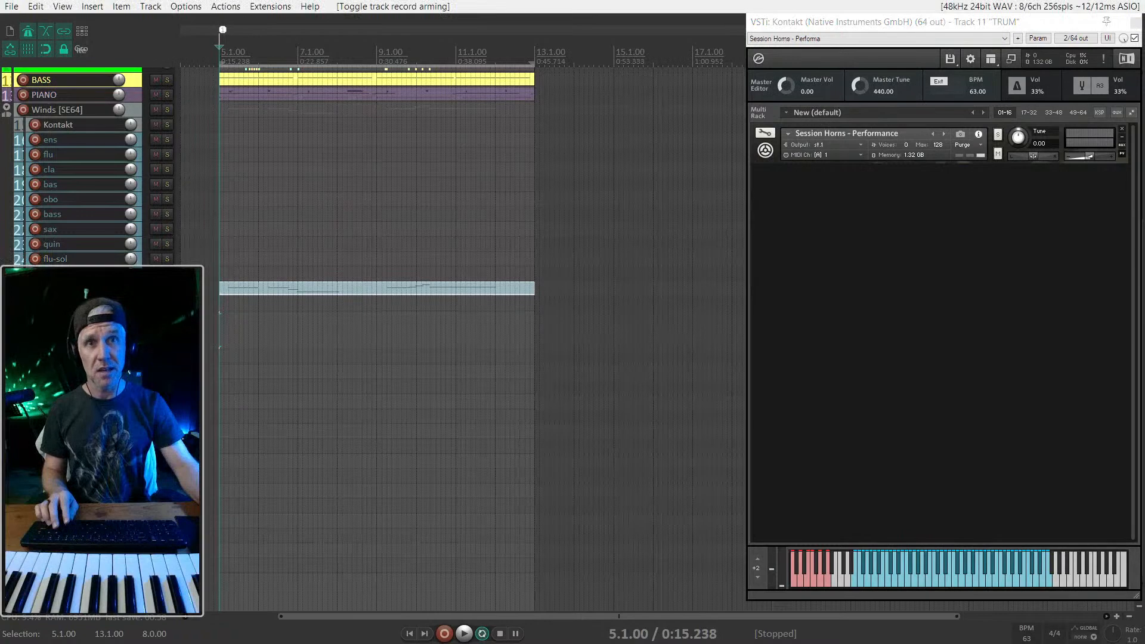
click(282, 291)
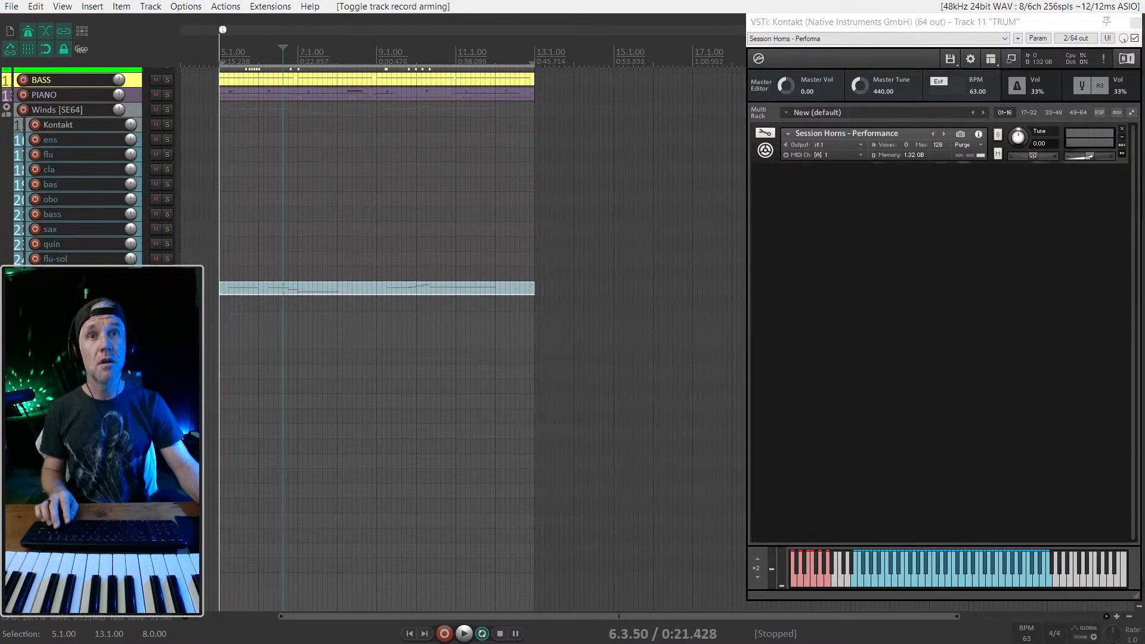
key(space)
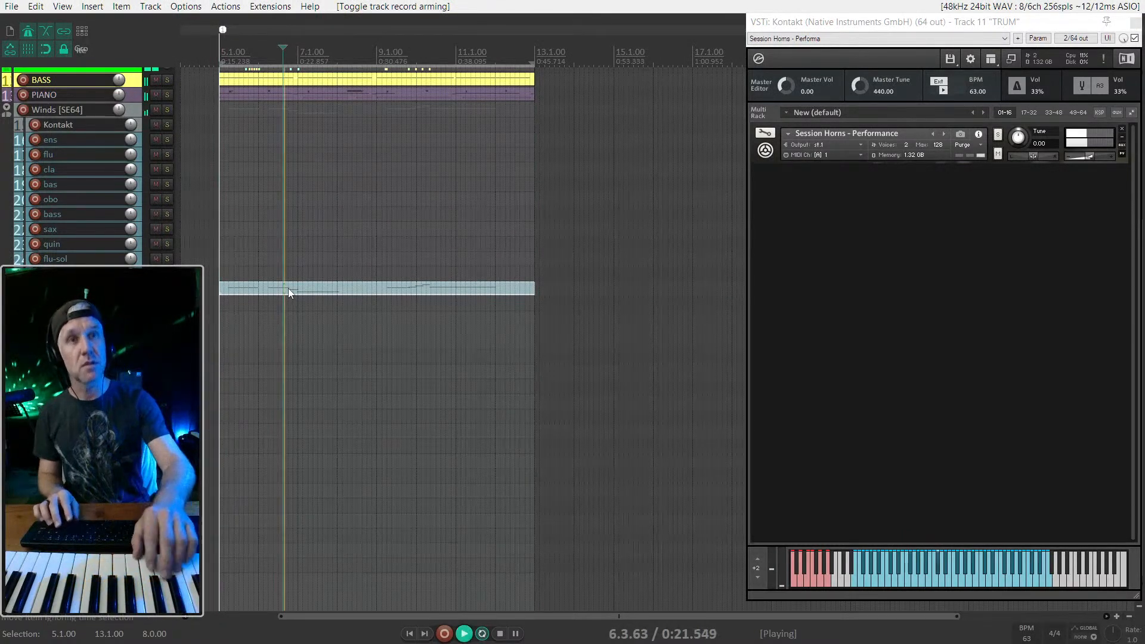
key(space)
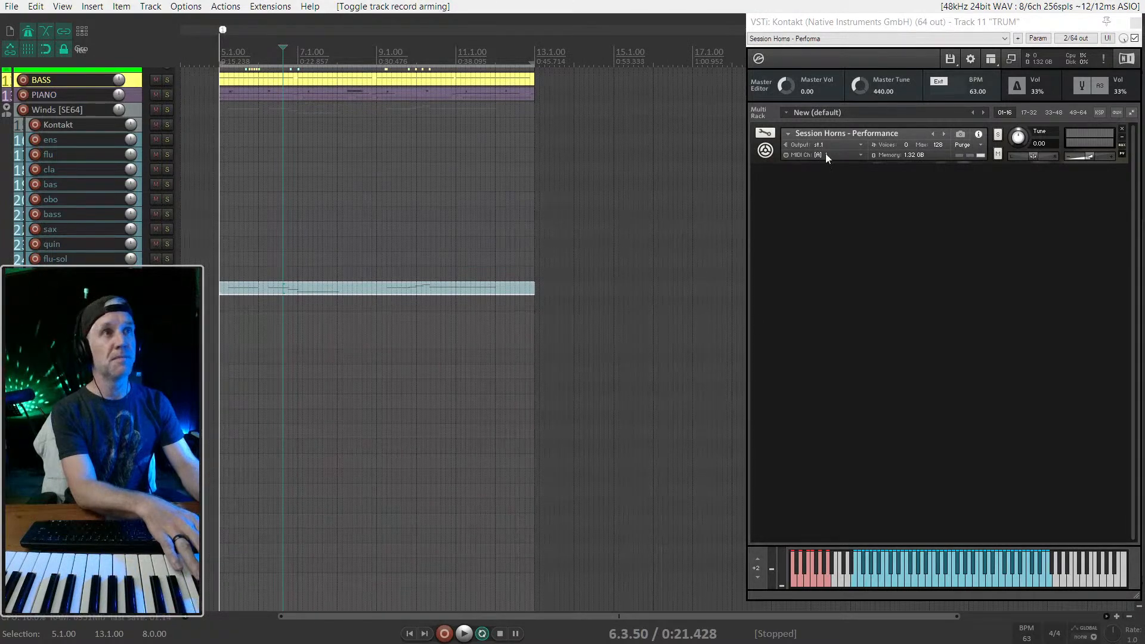
Step: Show the mixer and open the Kontakt instrument window of the Kontakt track in the Winds folder
key(ctrl+m)
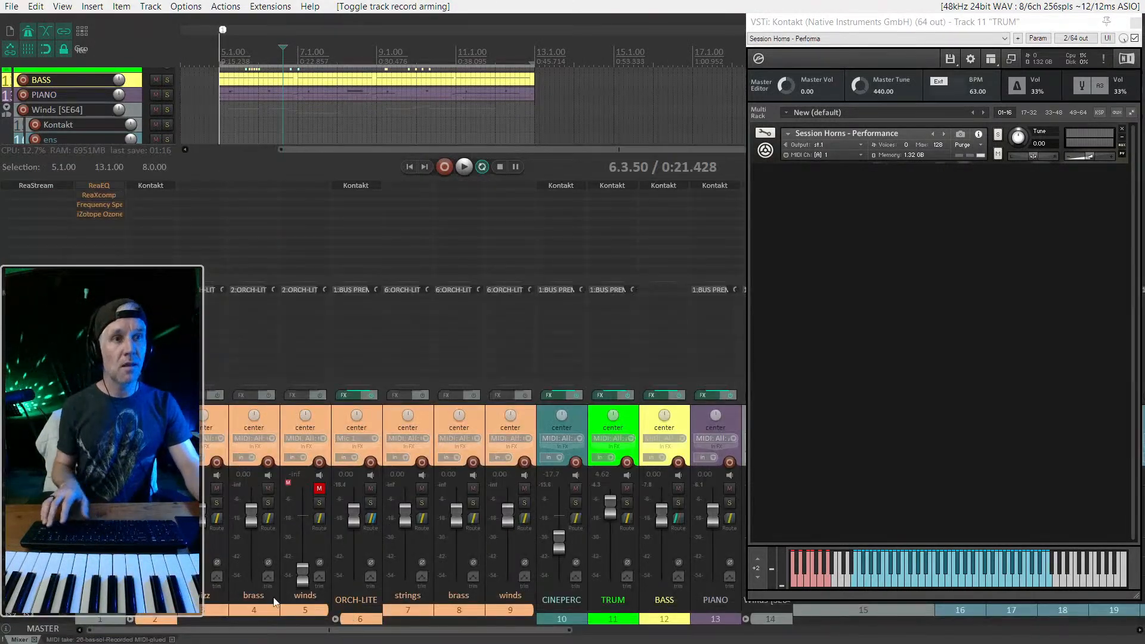
scroll(313, 520, down, 13)
scroll(358, 521, up, 5)
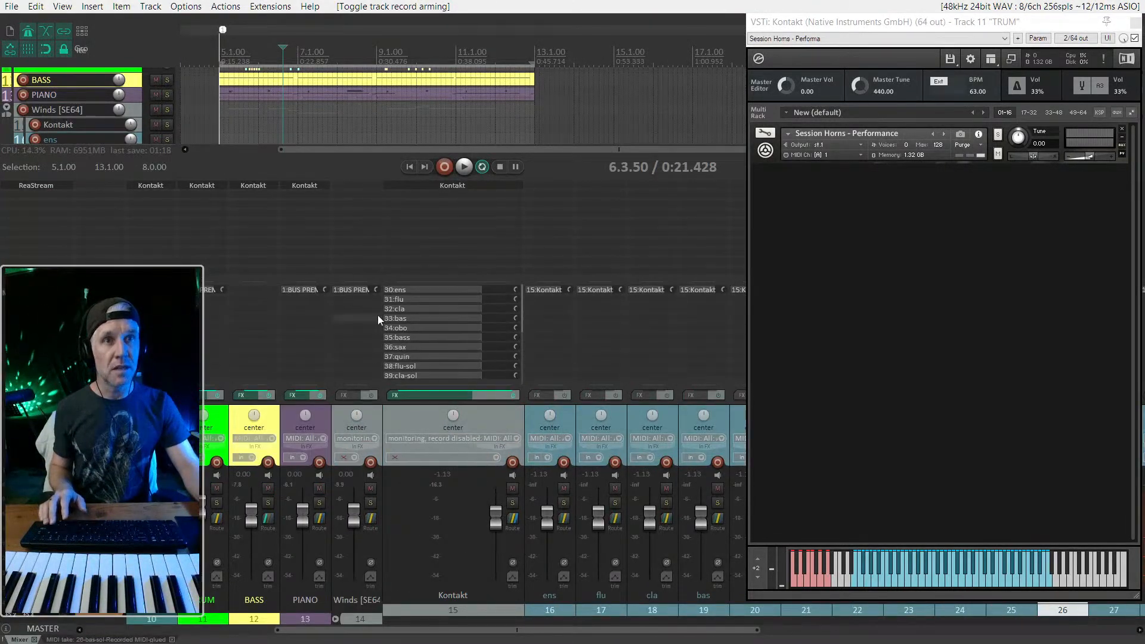
click(460, 183)
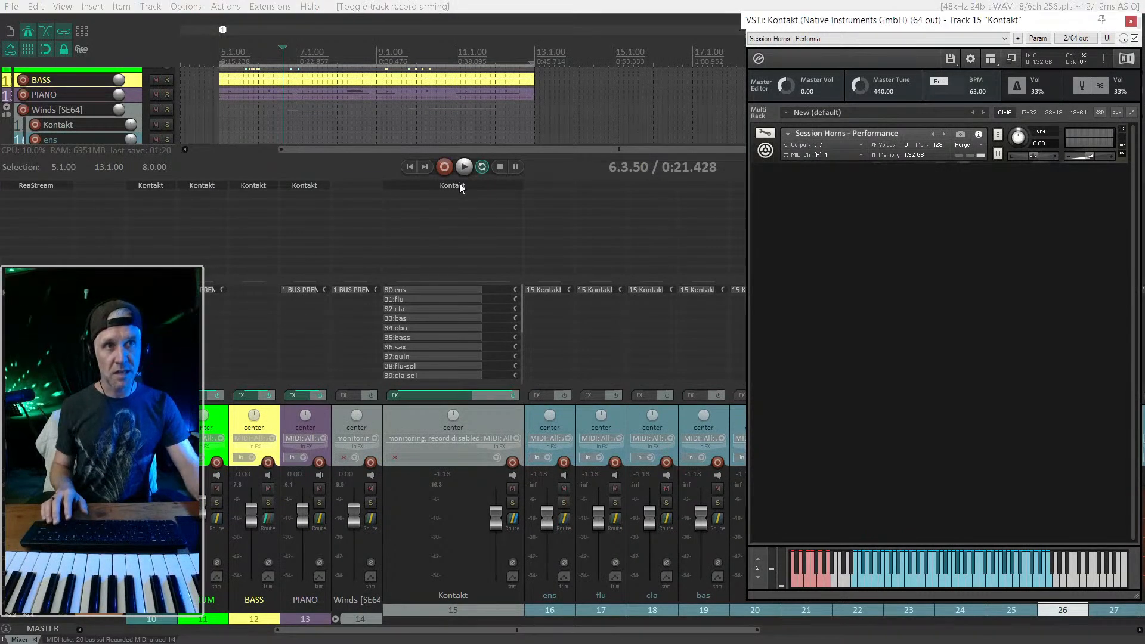
key(ctrl+m)
Step: Raise the main dial of the Oboe Essential instrument in the Winds rack and close the MIDI editor
scroll(792, 362, down, 1)
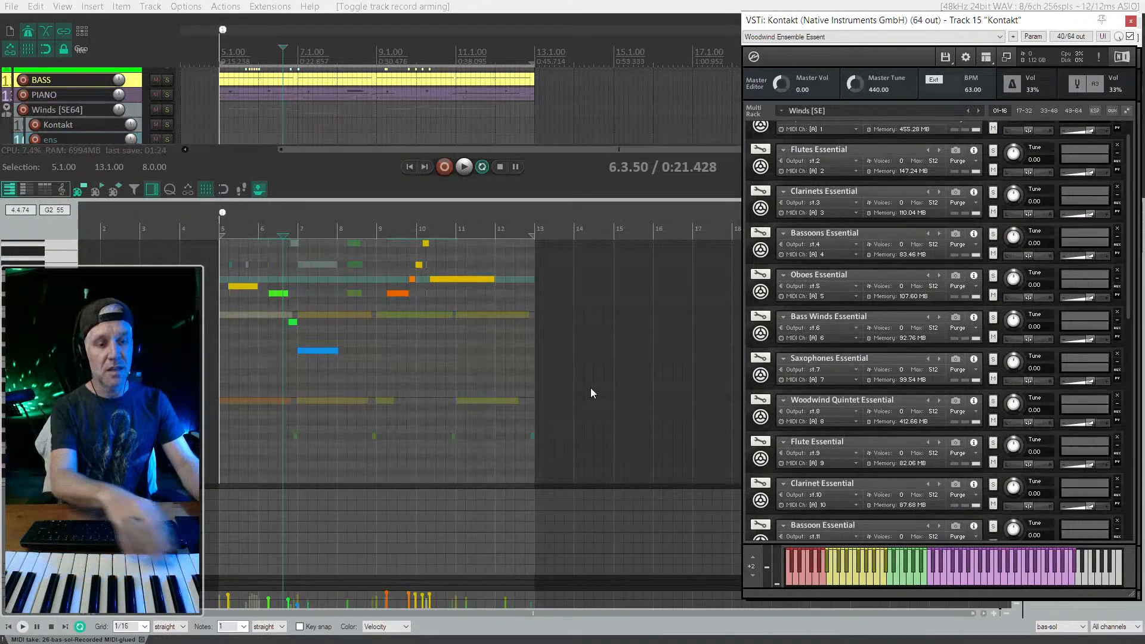
scroll(866, 365, down, 6)
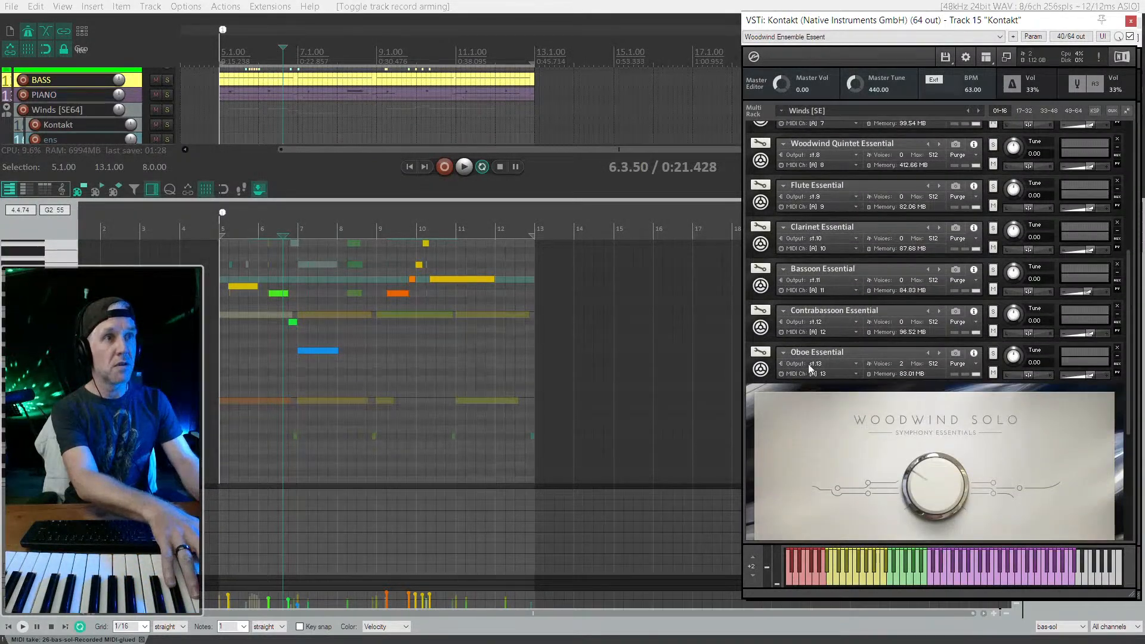
scroll(808, 365, down, 3)
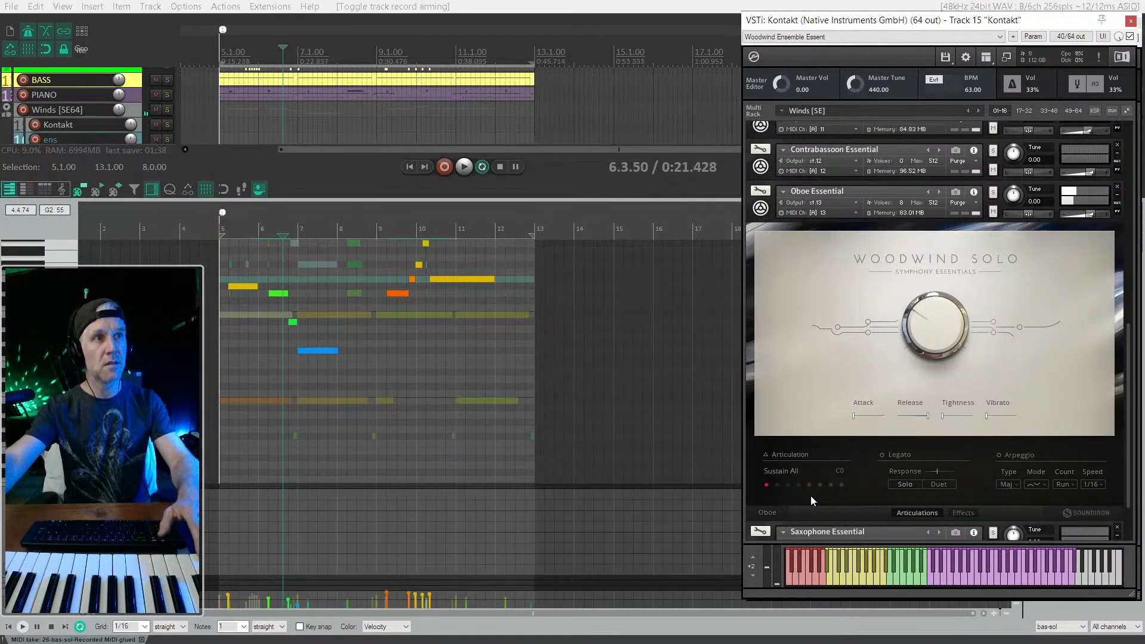
drag(933, 328, 930, 237)
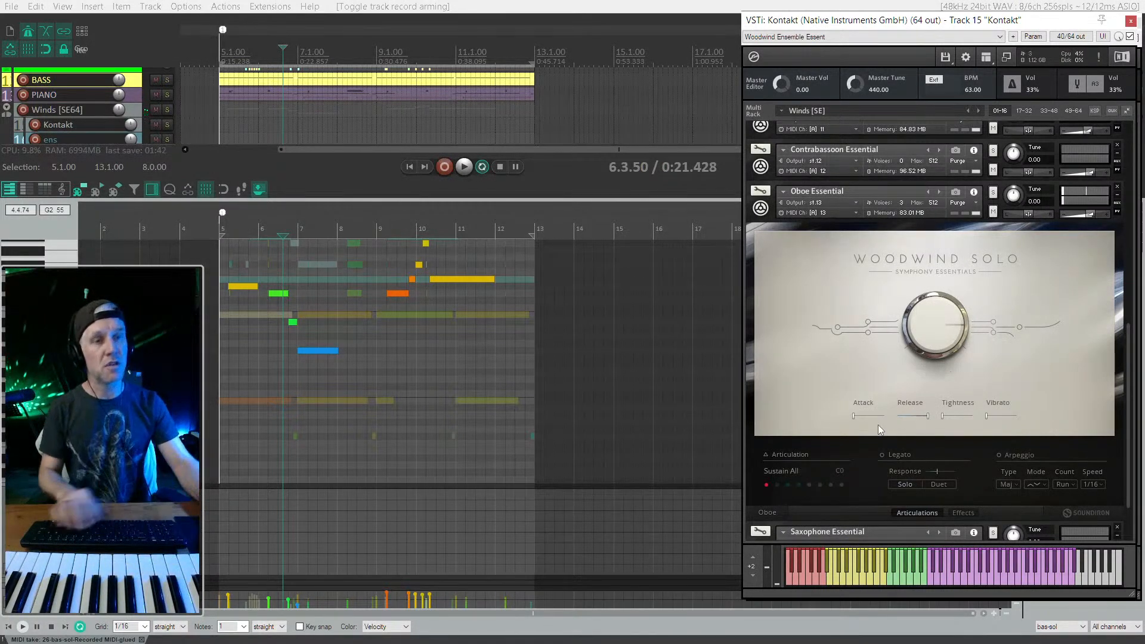
key(Escape)
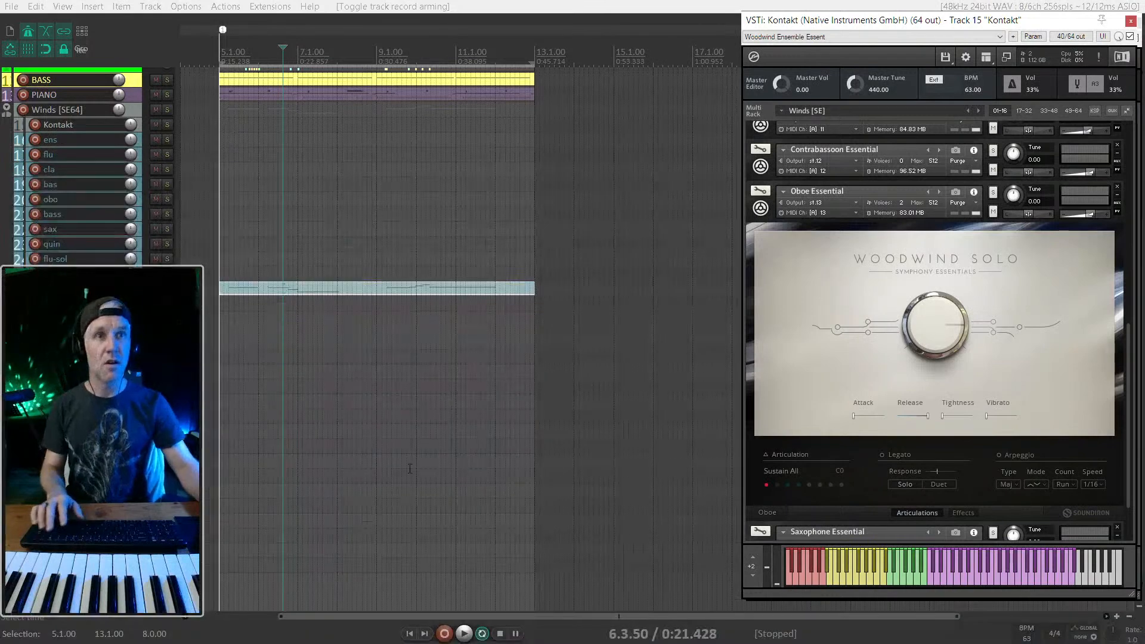
Step: Return the edit cursor to bar 5 and rehearse an oboe part over the playback
scroll(416, 465, up, 2)
scroll(646, 401, left, 2)
click(236, 368)
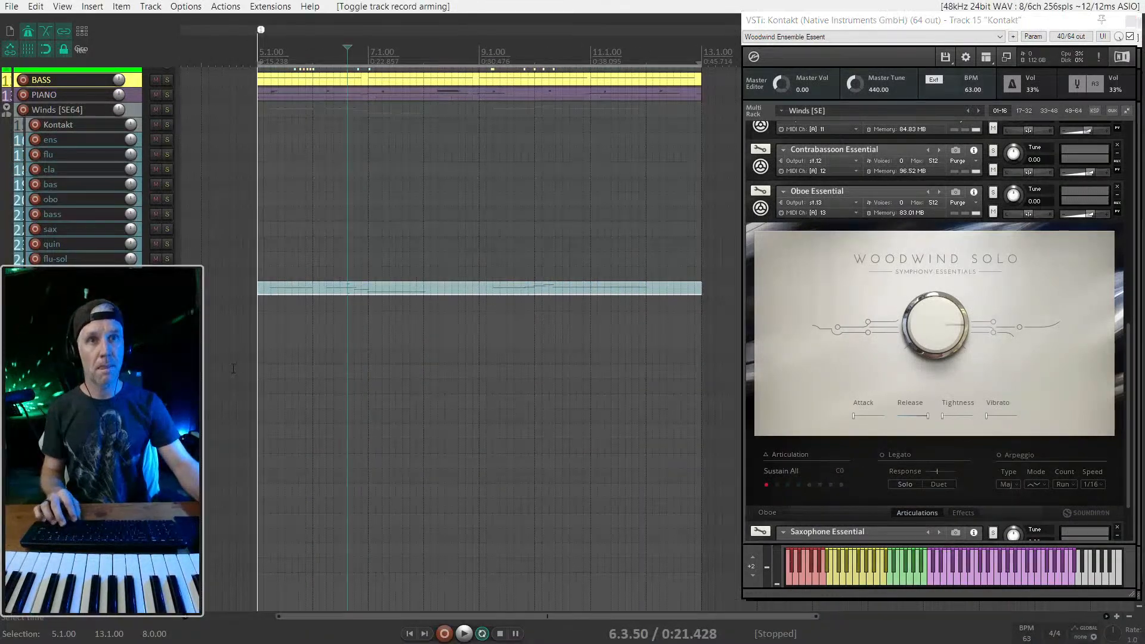
click(256, 360)
key(space)
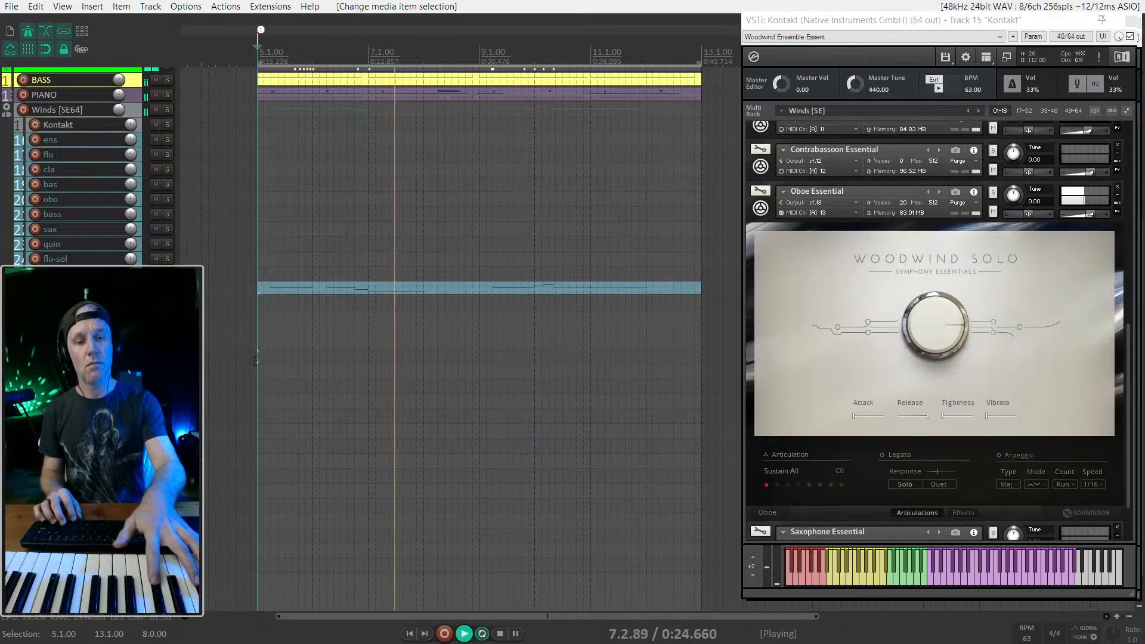
key(space)
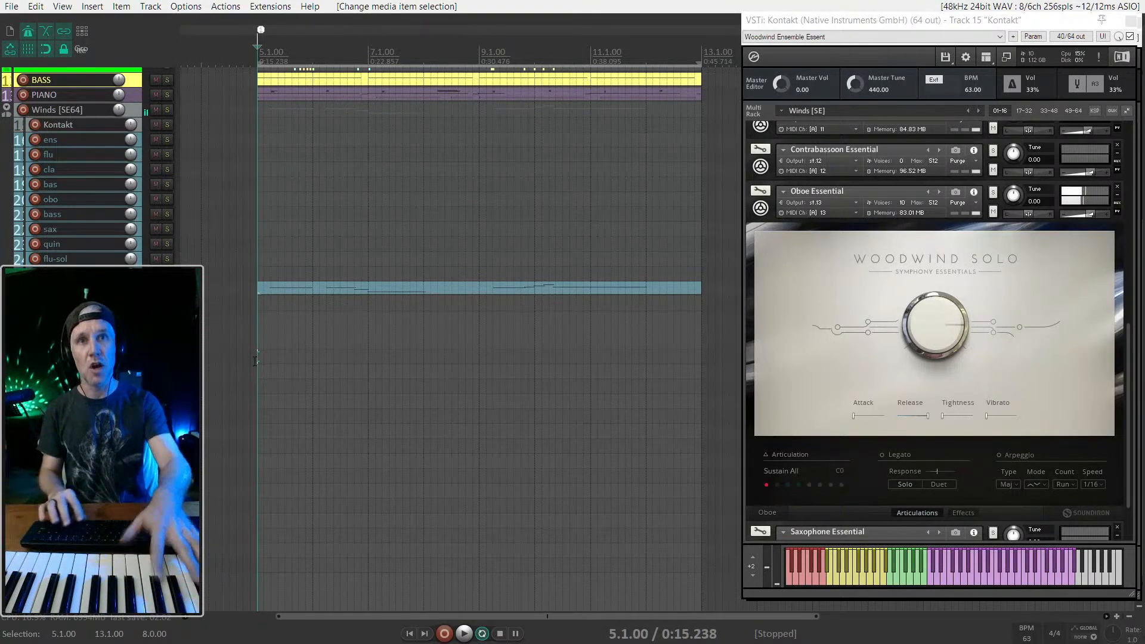
Step: Arm the flu-sol track, then set Flute Essential's vibrato to 100% and adjust its main dial
click(36, 153)
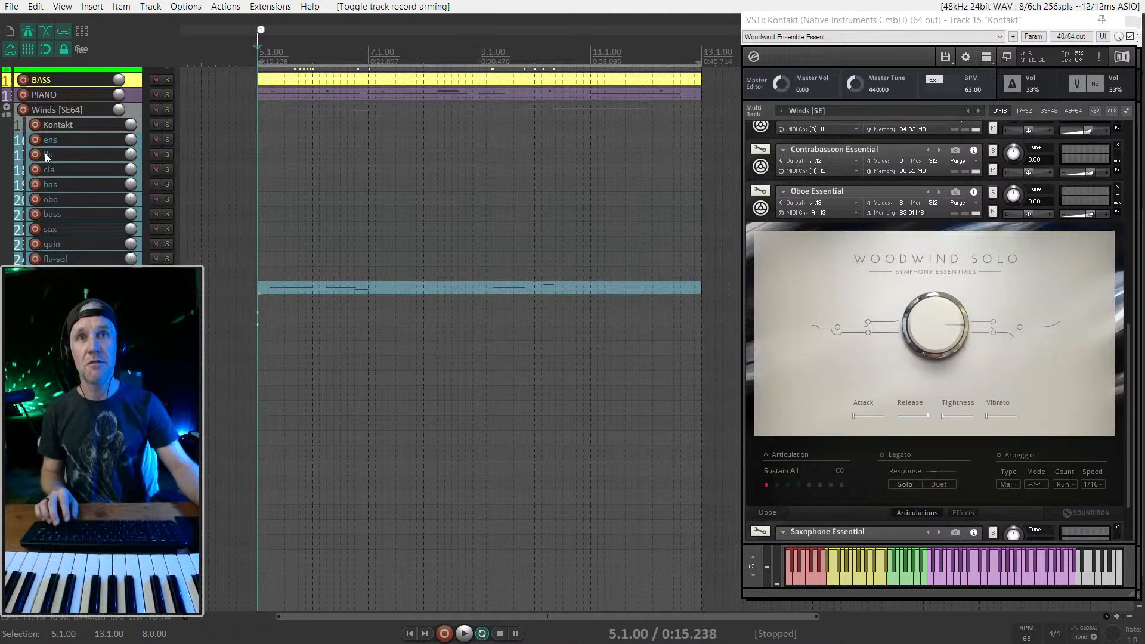
click(35, 260)
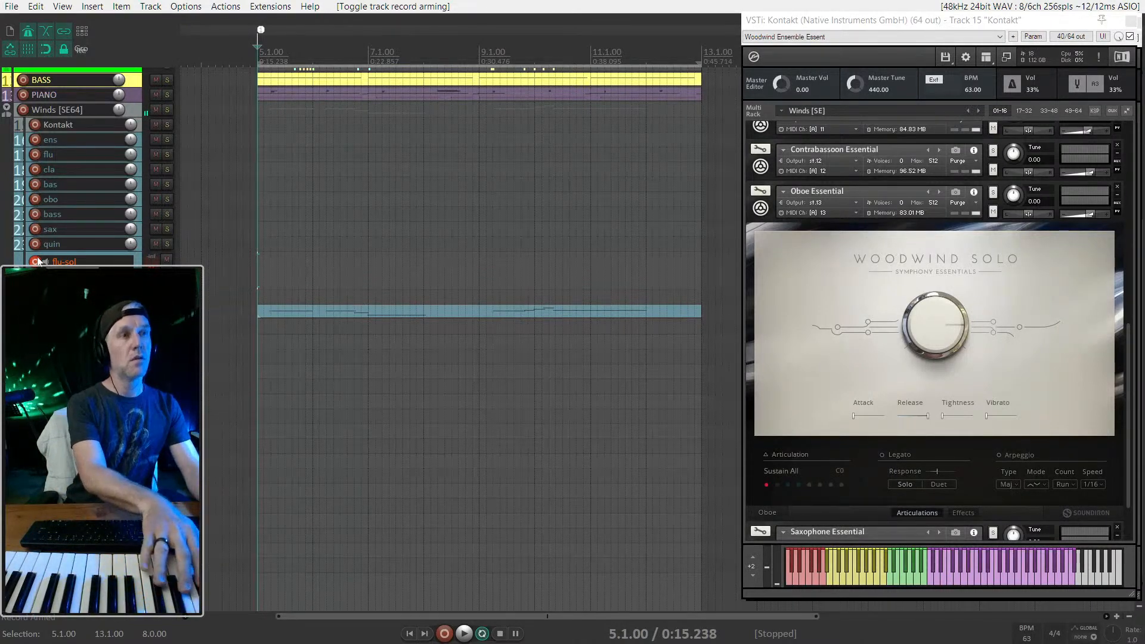
click(762, 190)
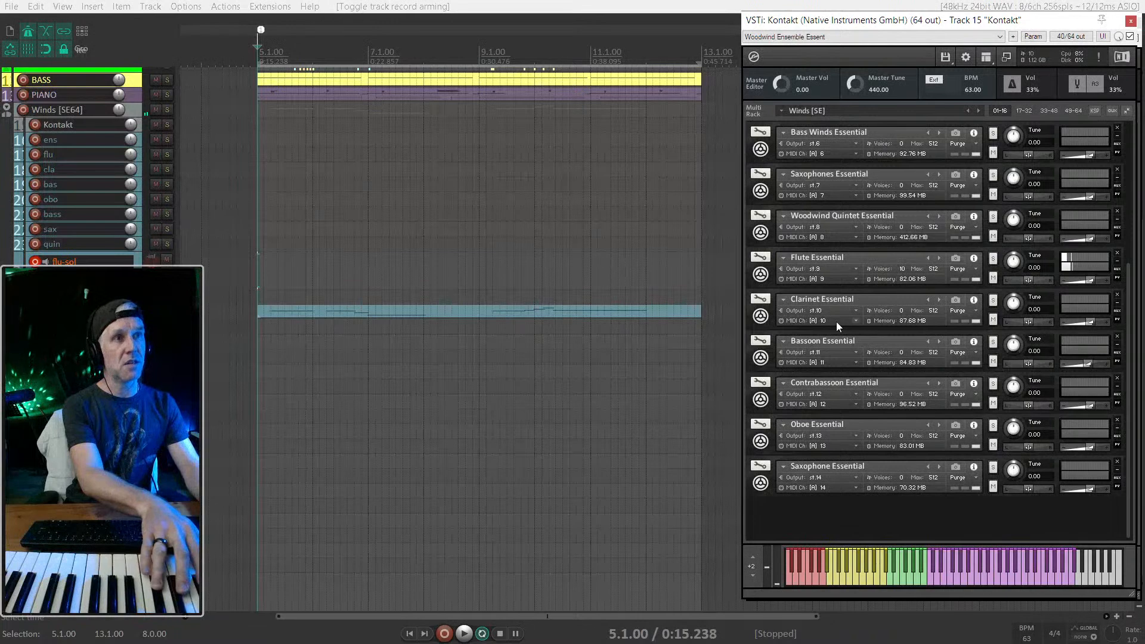
click(773, 274)
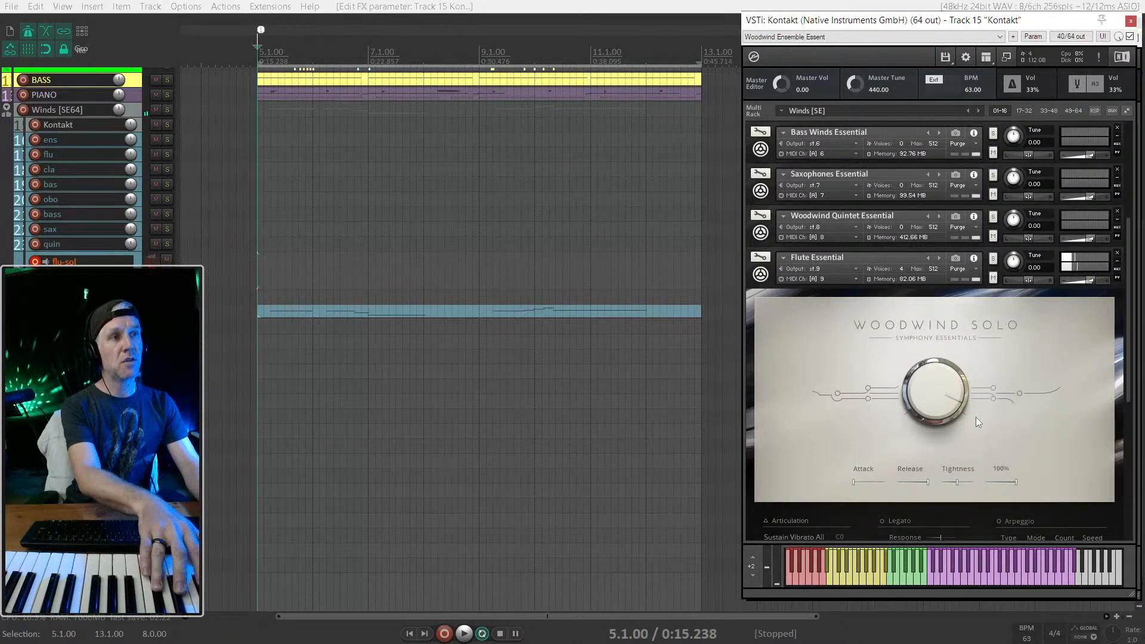
drag(950, 392, 950, 404)
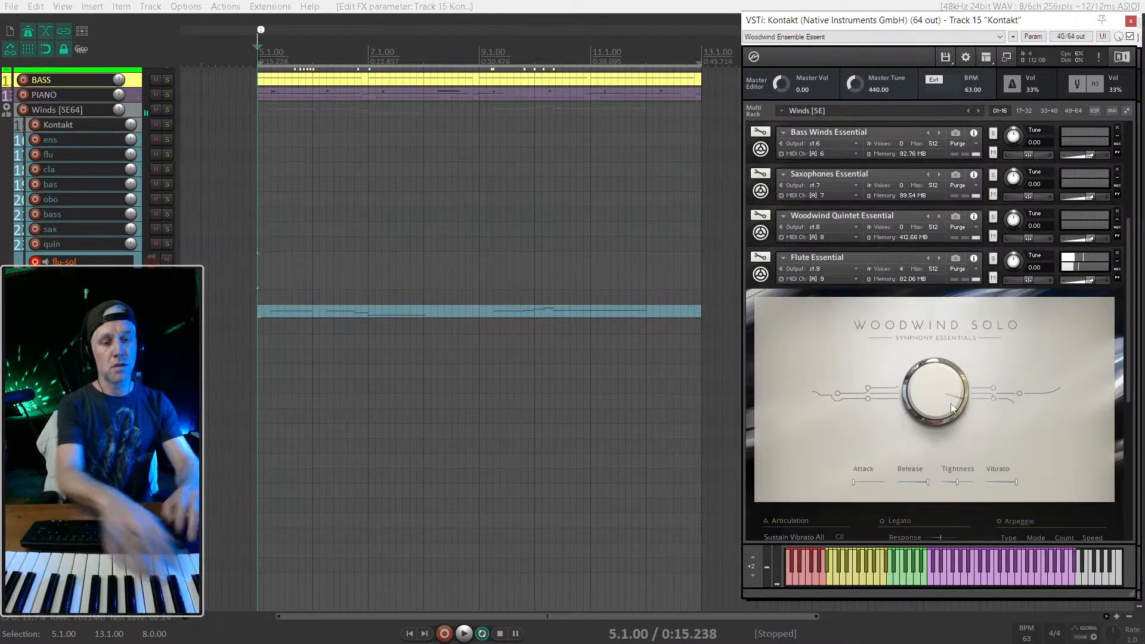
Step: Rehearse and record a solo flute line on the flu-sol track from bar 5 into bar 12, then disarm the track
key(space)
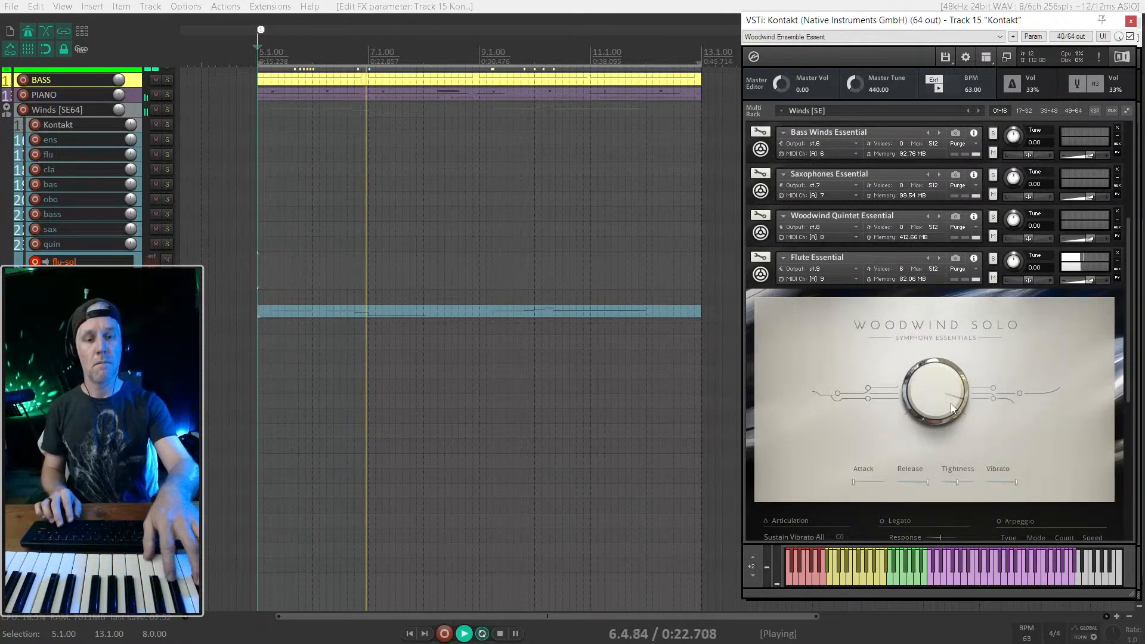
key(space)
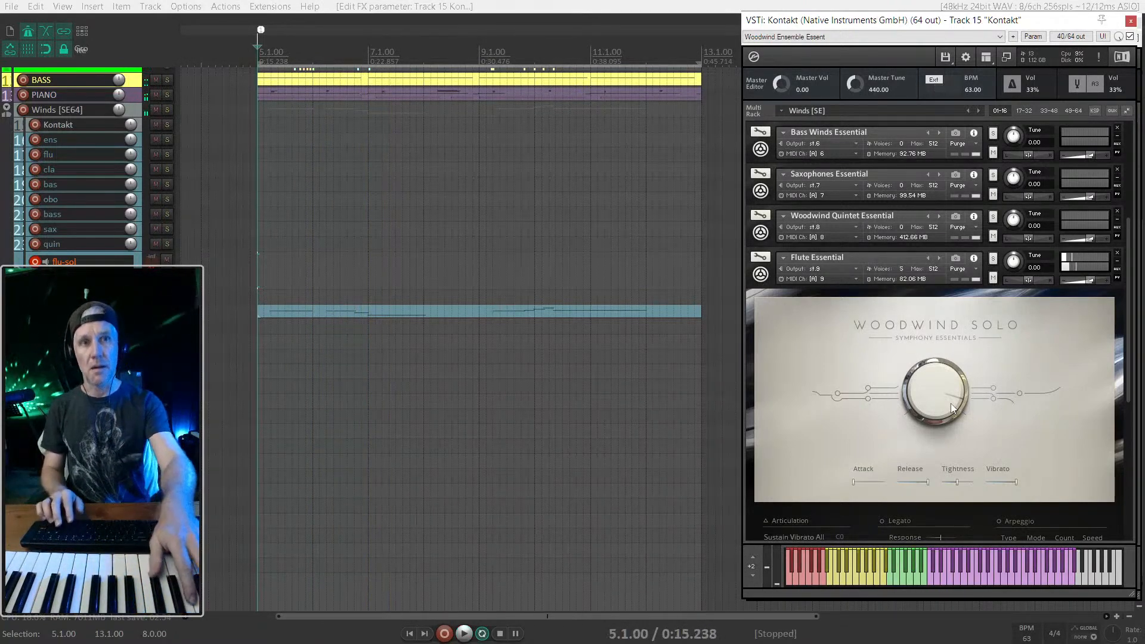
key(ctrl+r)
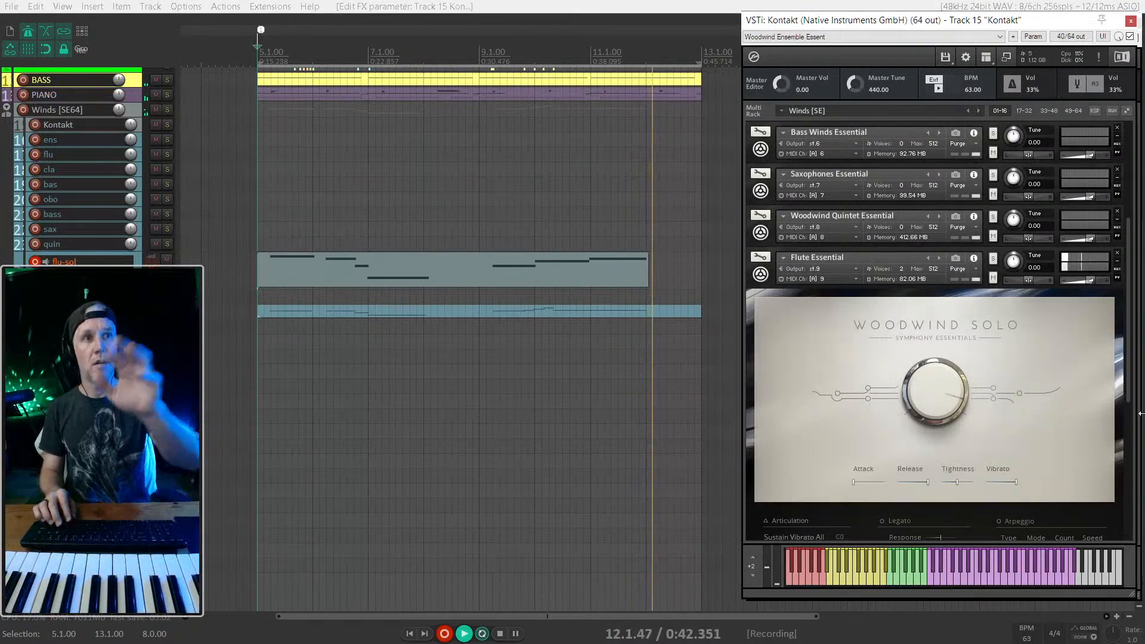
key(space)
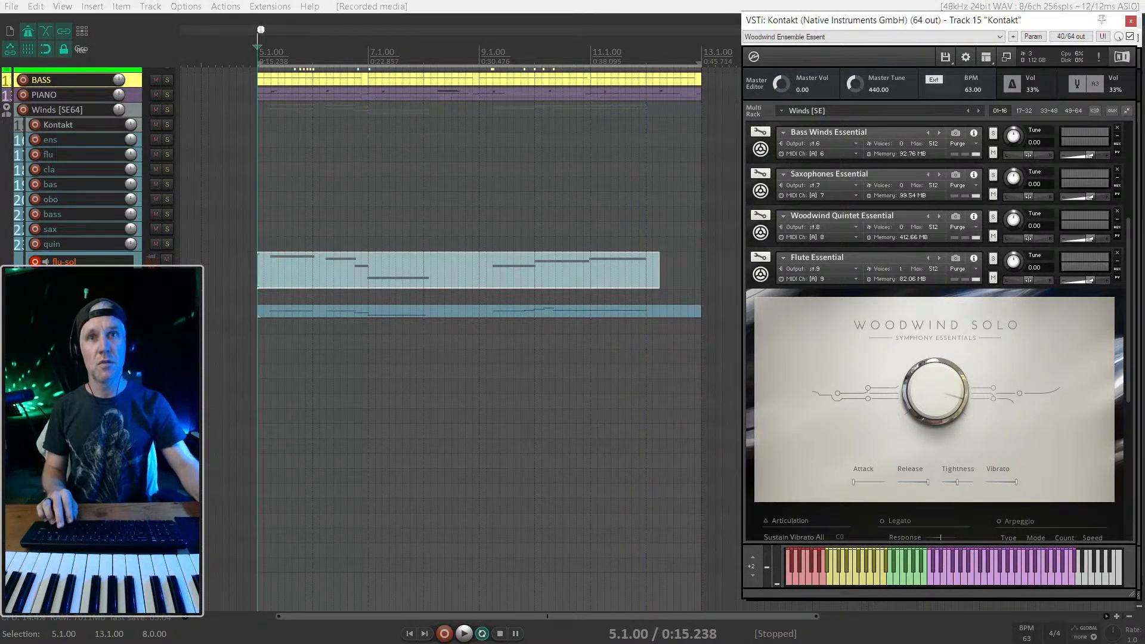
key(ctrl+r)
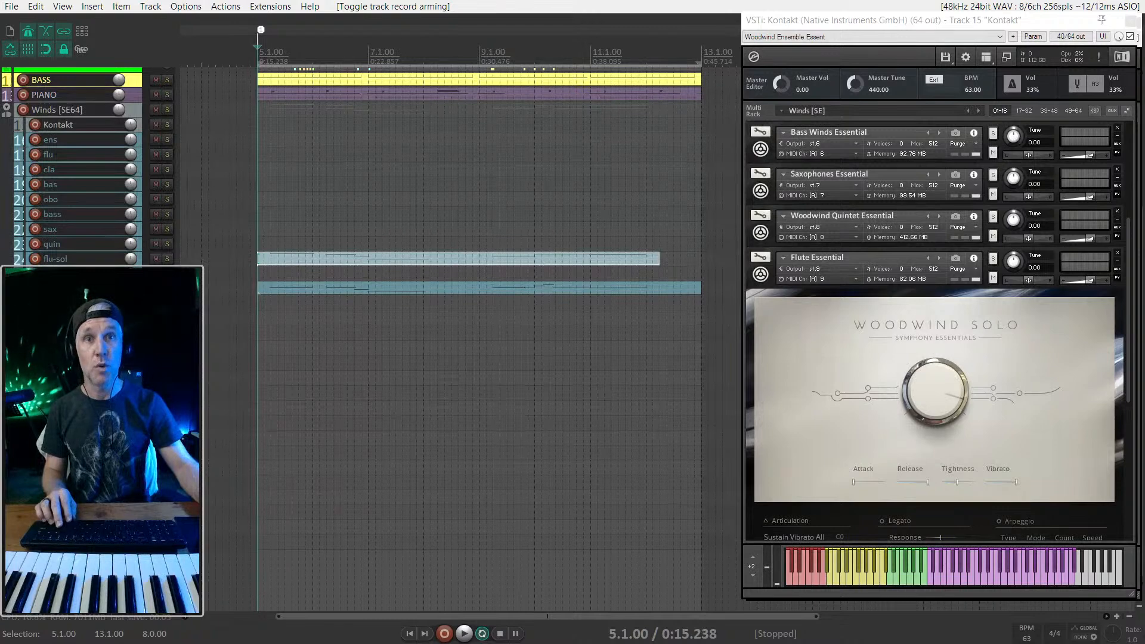
Step: Collapse the Winds folder and check which tracks the second ORCH-LITE folder contains
click(7, 110)
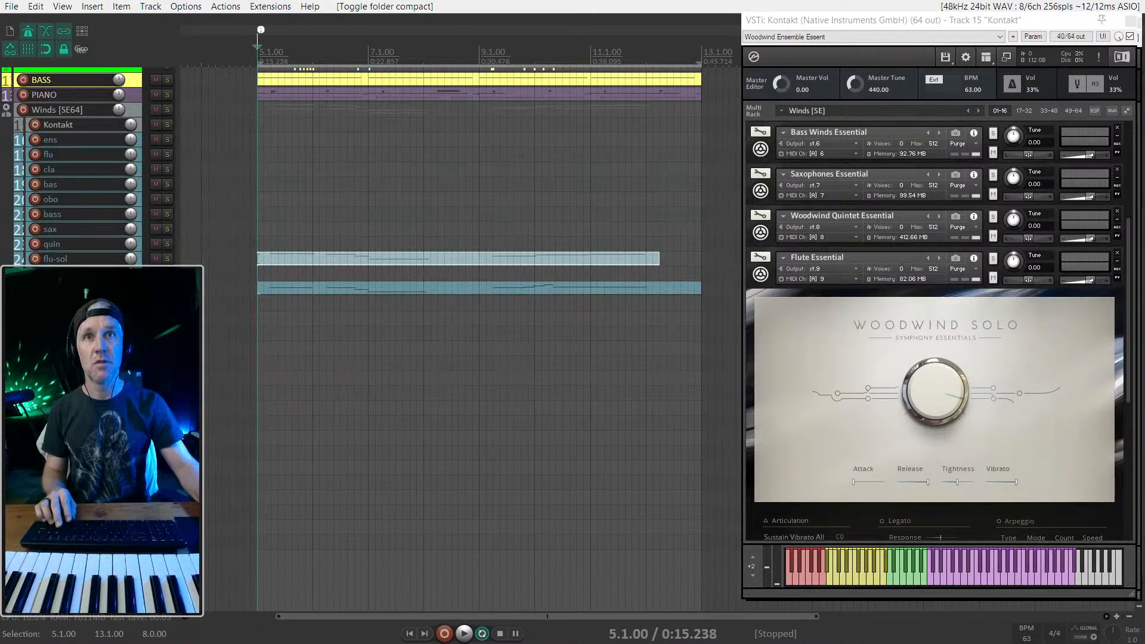
click(7, 110)
scroll(73, 238, up, 5)
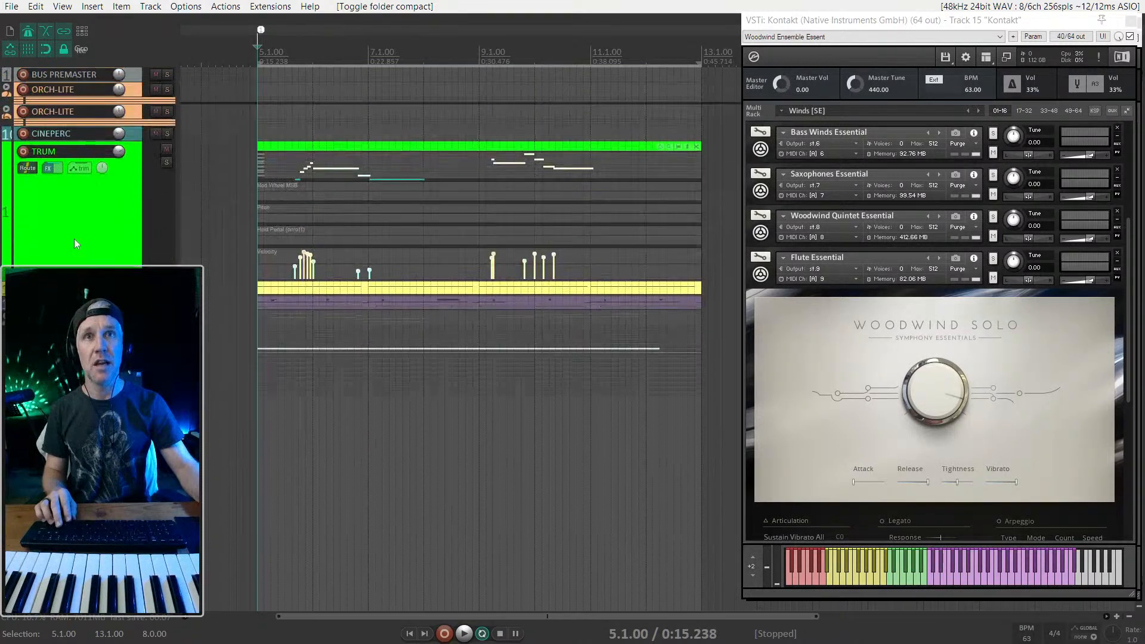
click(8, 112)
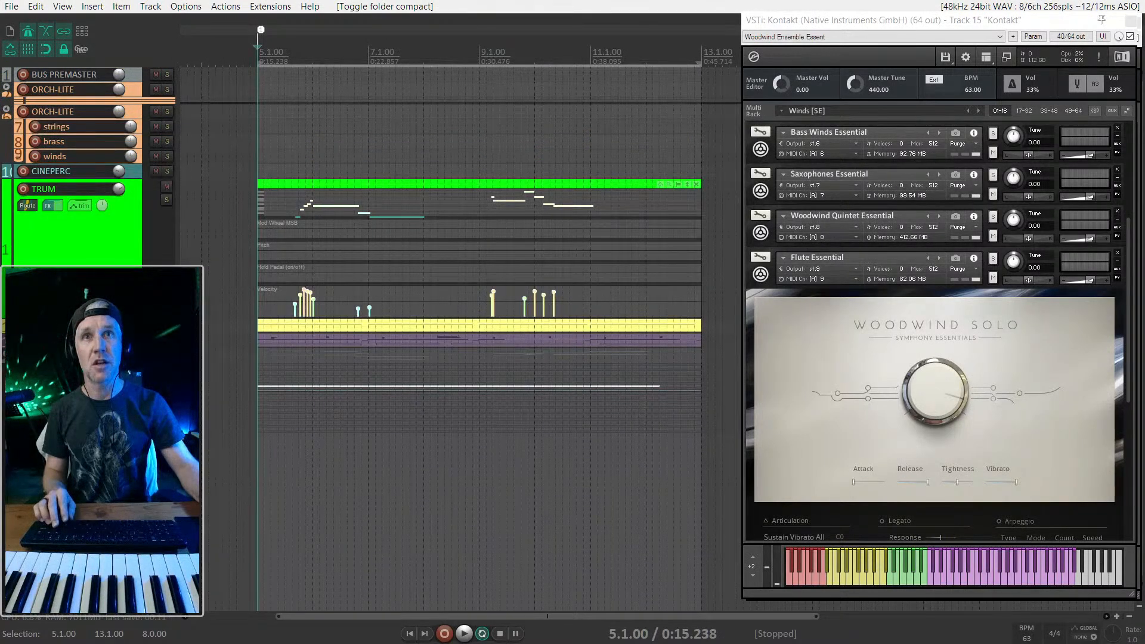
click(7, 111)
Step: Insert the FORZO brass track from a track template below the TRUM track
right_click(90, 432)
click(57, 234)
right_click(56, 235)
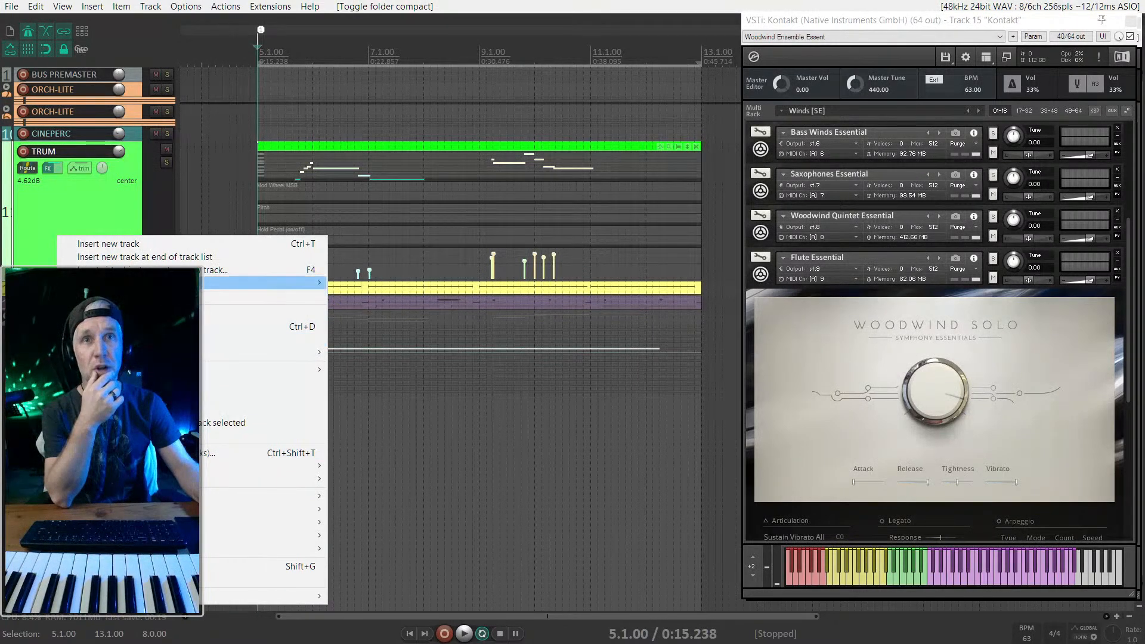
mouse_move(298, 282)
click(402, 176)
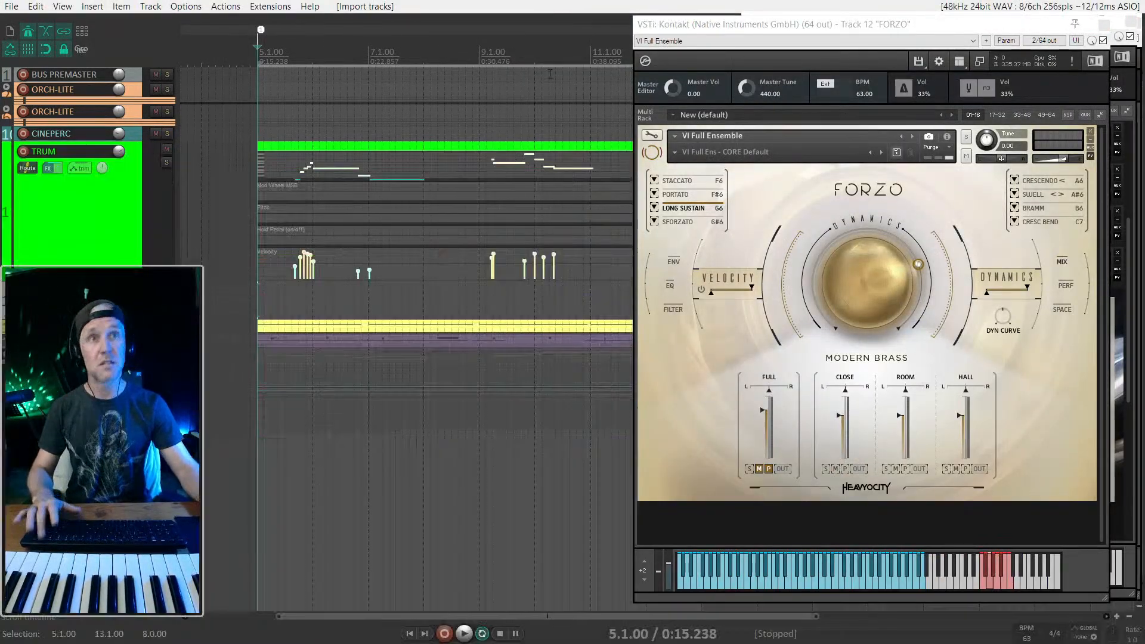
Step: Look through the instrument and snapshot lists available for the VI Full Ensemble patch on the FORZO track
scroll(482, 211, right, 3)
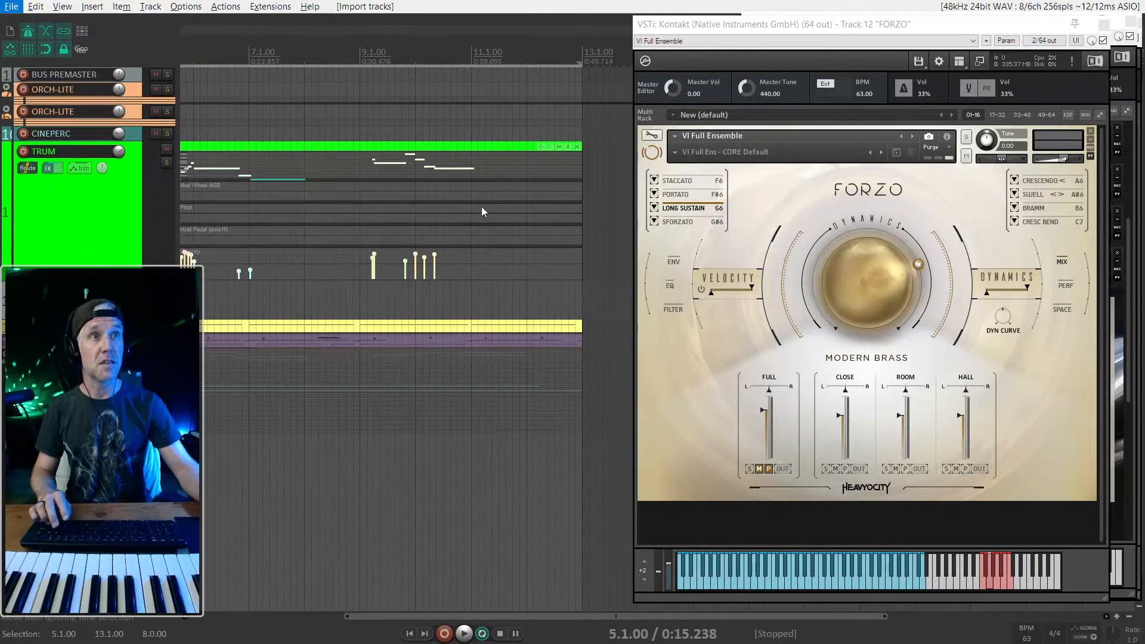
click(674, 136)
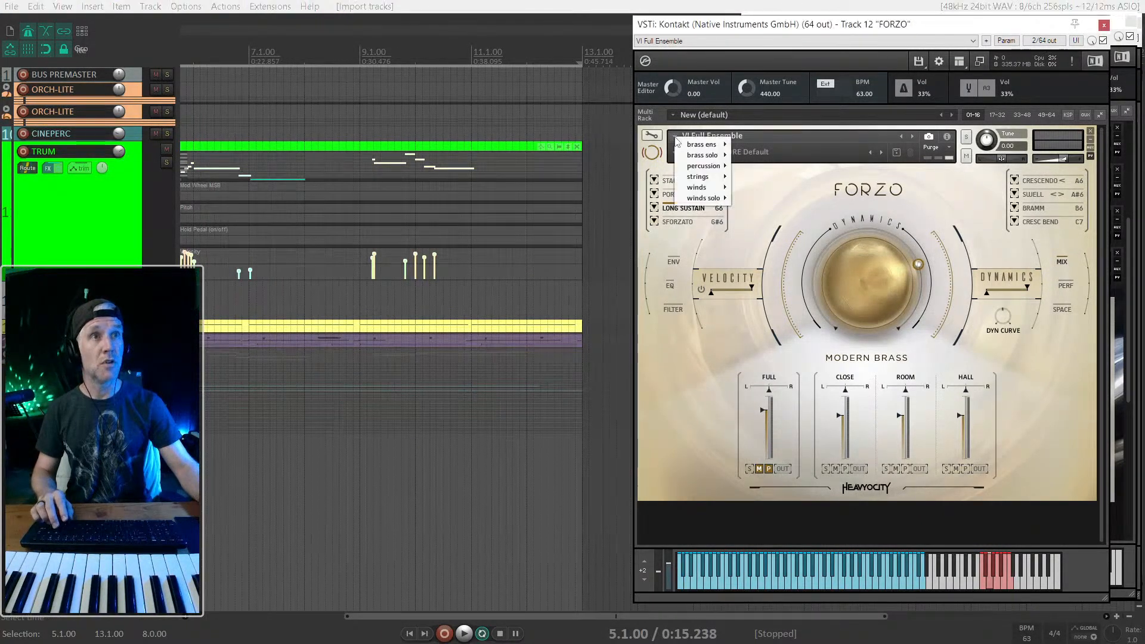
mouse_move(703, 144)
click(852, 134)
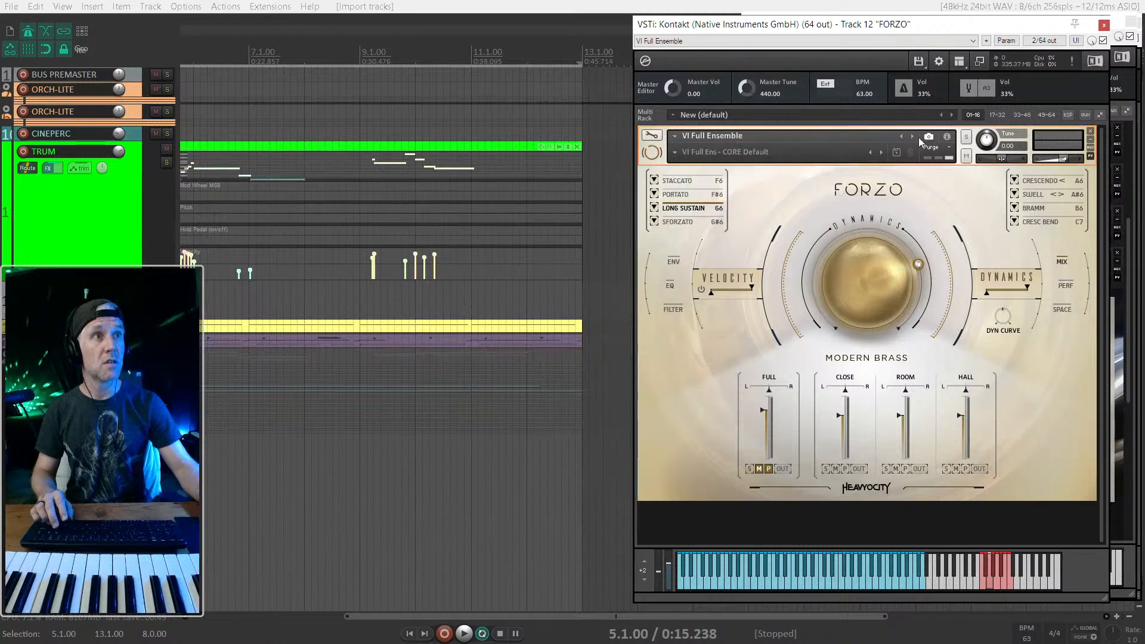
click(959, 62)
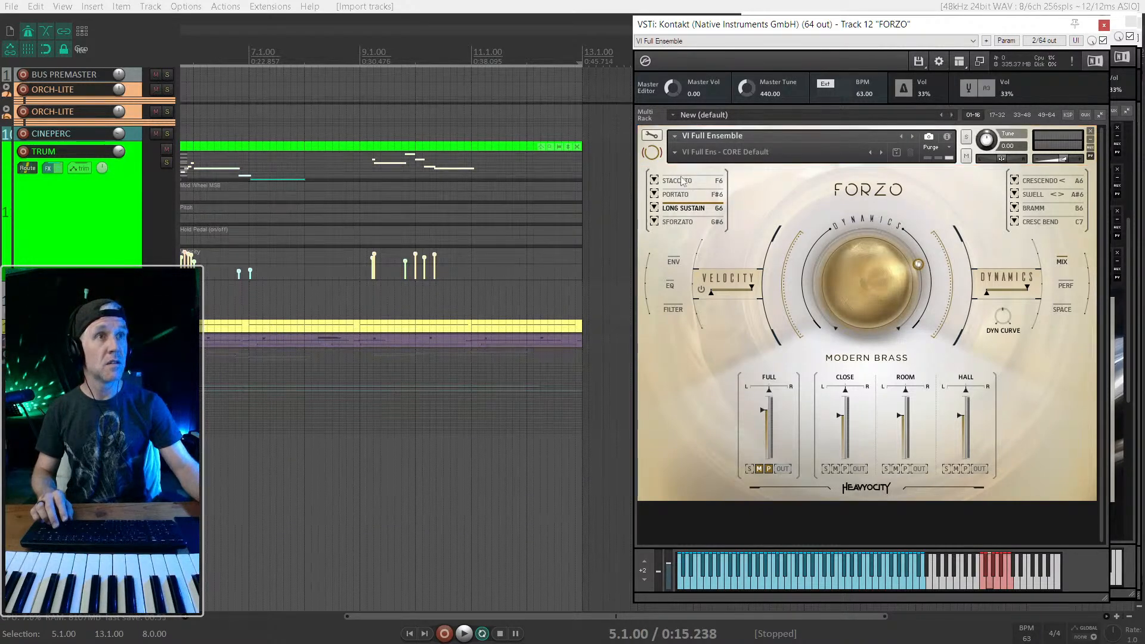
click(675, 152)
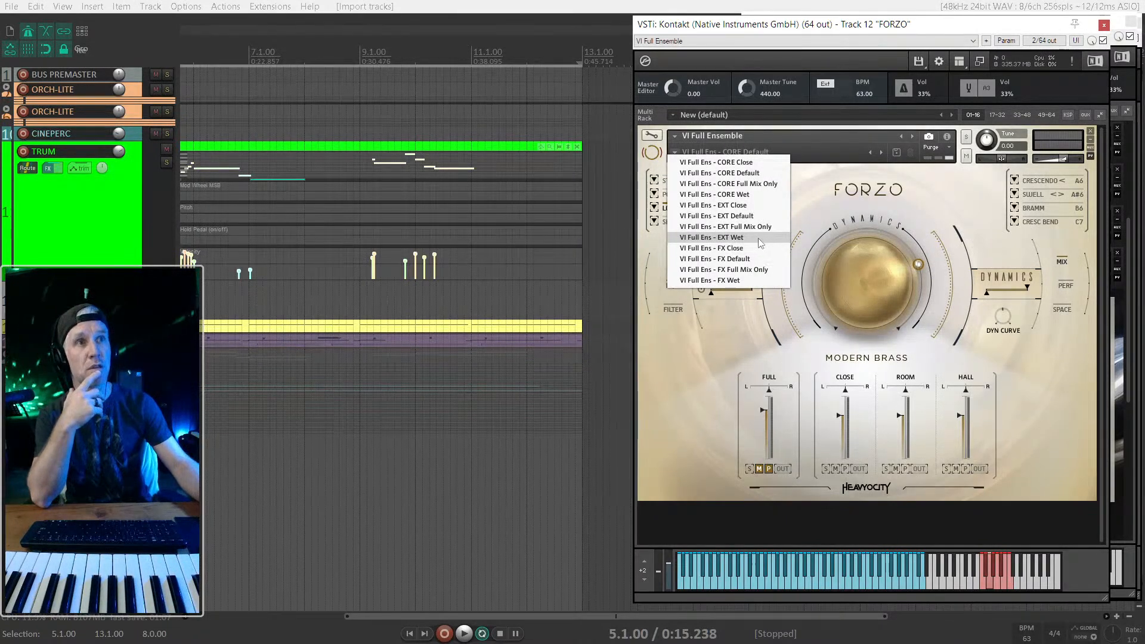
click(745, 173)
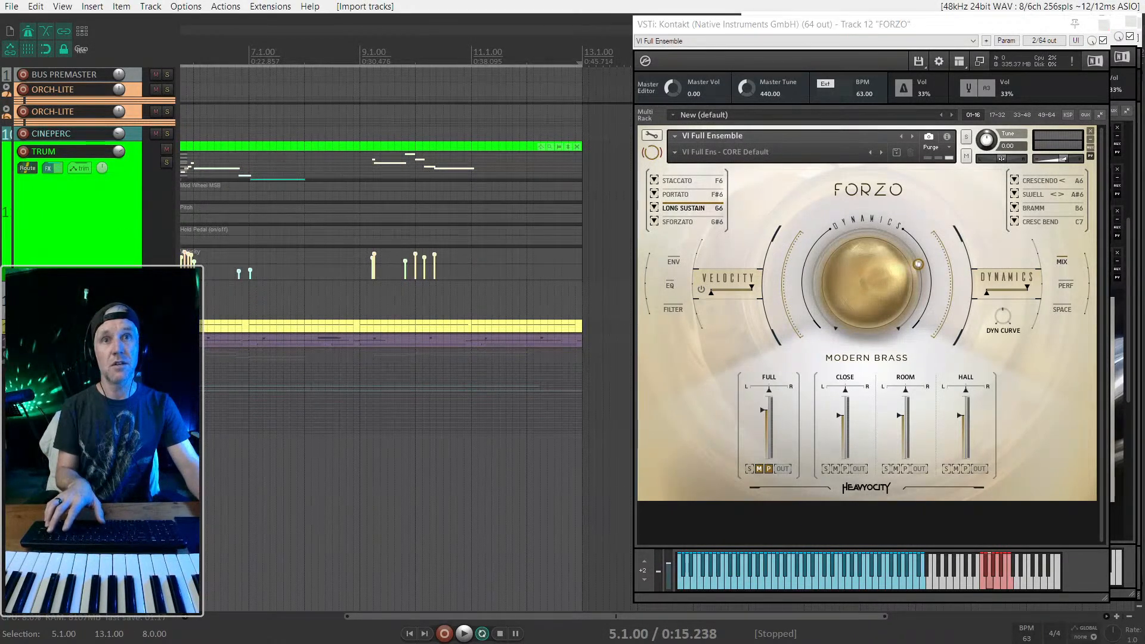
Step: Disable the FORZO track's master send in the mixer and add a send to BUS PREMASTER instead
key(ctrl+m)
scroll(474, 453, down, 4)
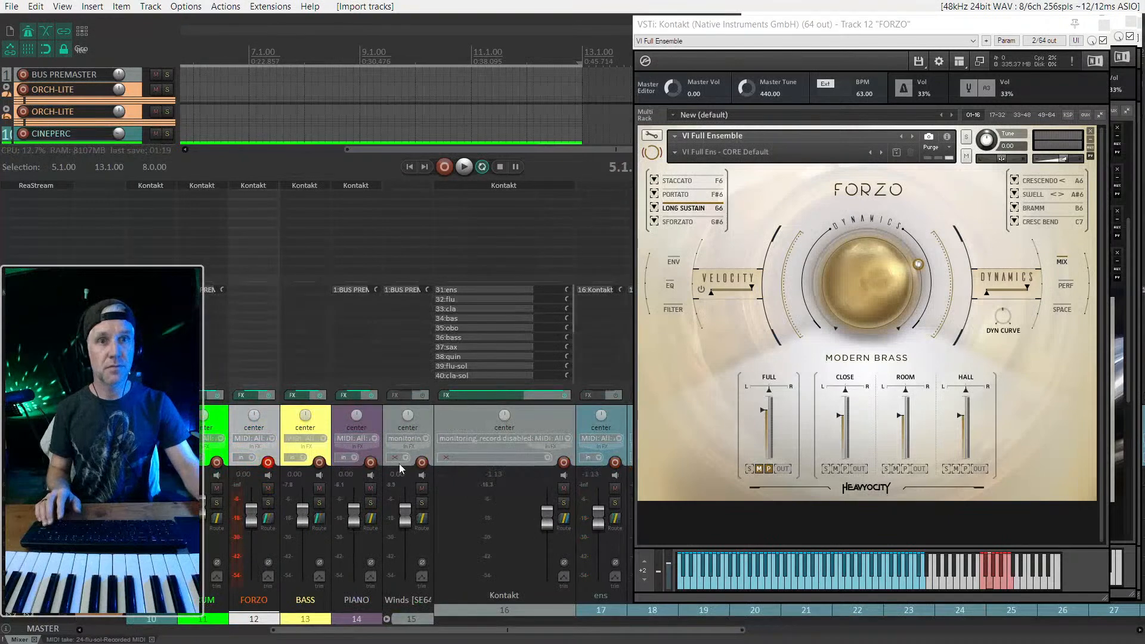
scroll(399, 462, up, 1)
click(372, 519)
click(393, 538)
click(370, 518)
mouse_move(399, 552)
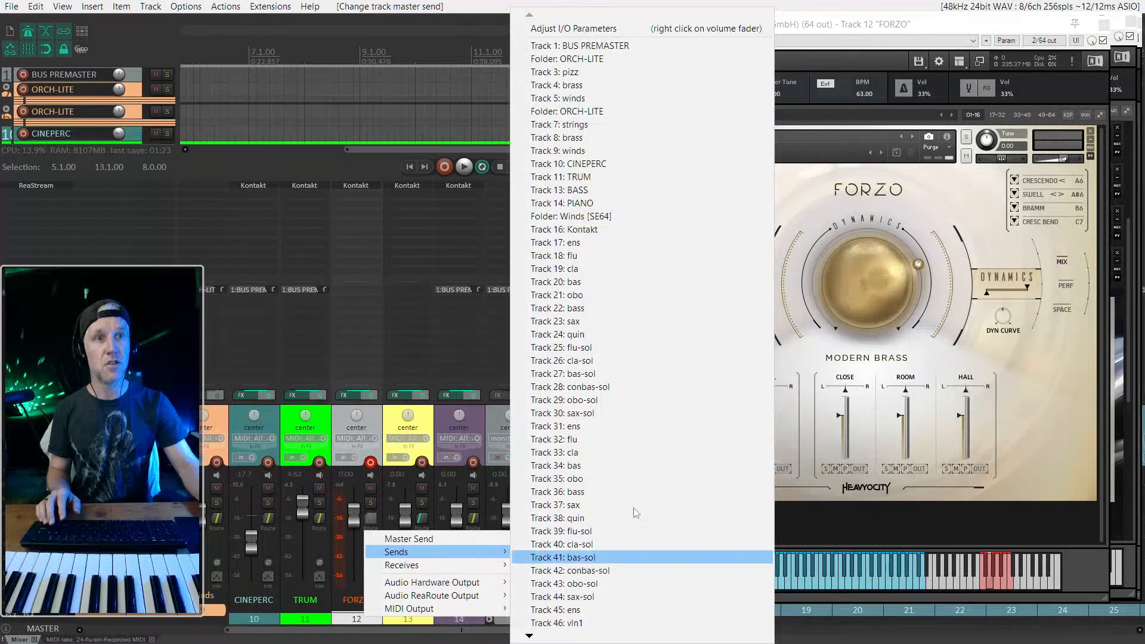
click(668, 49)
key(ctrl+m)
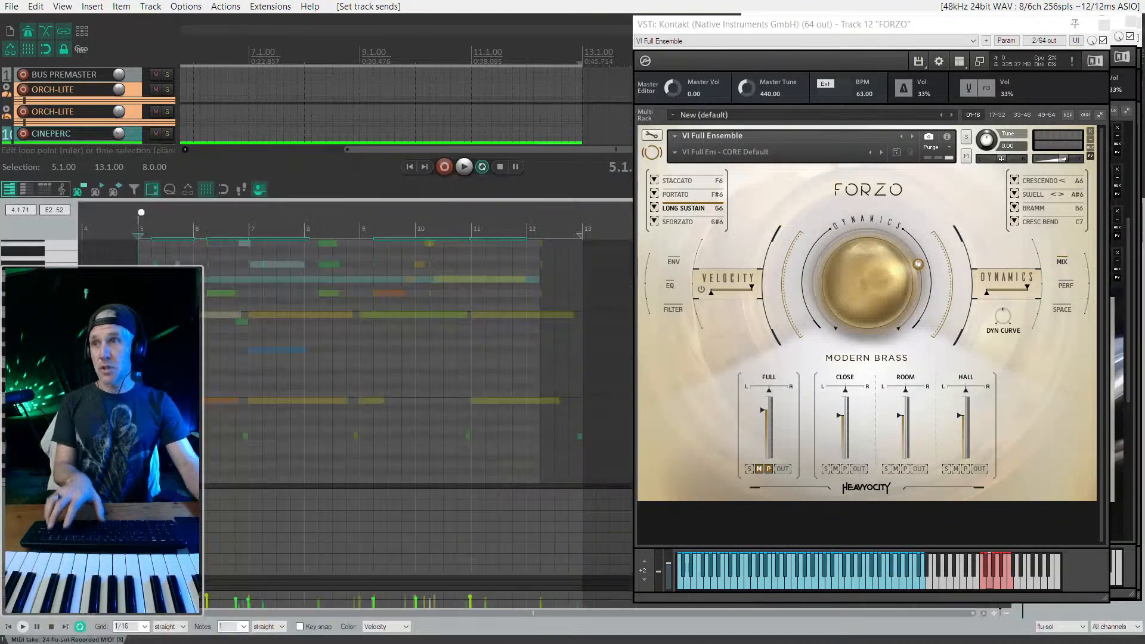
key(Escape)
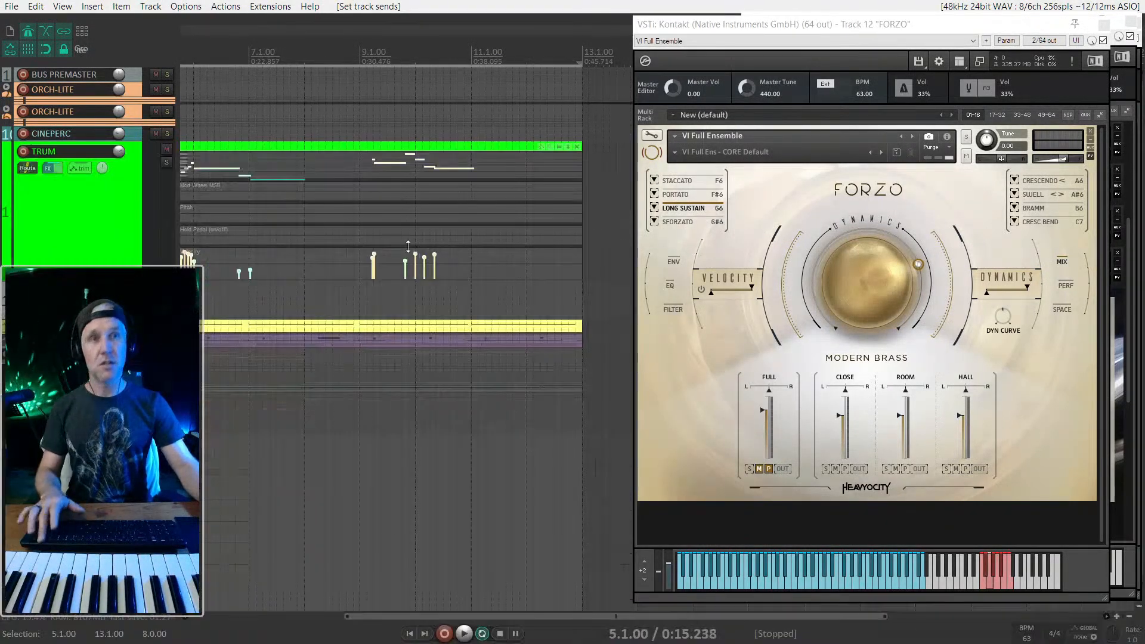
Step: Give the FORZO track a random custom color and zoom the arrangement to that track
scroll(319, 291, up, 2)
scroll(319, 290, left, 4)
scroll(320, 291, down, 3)
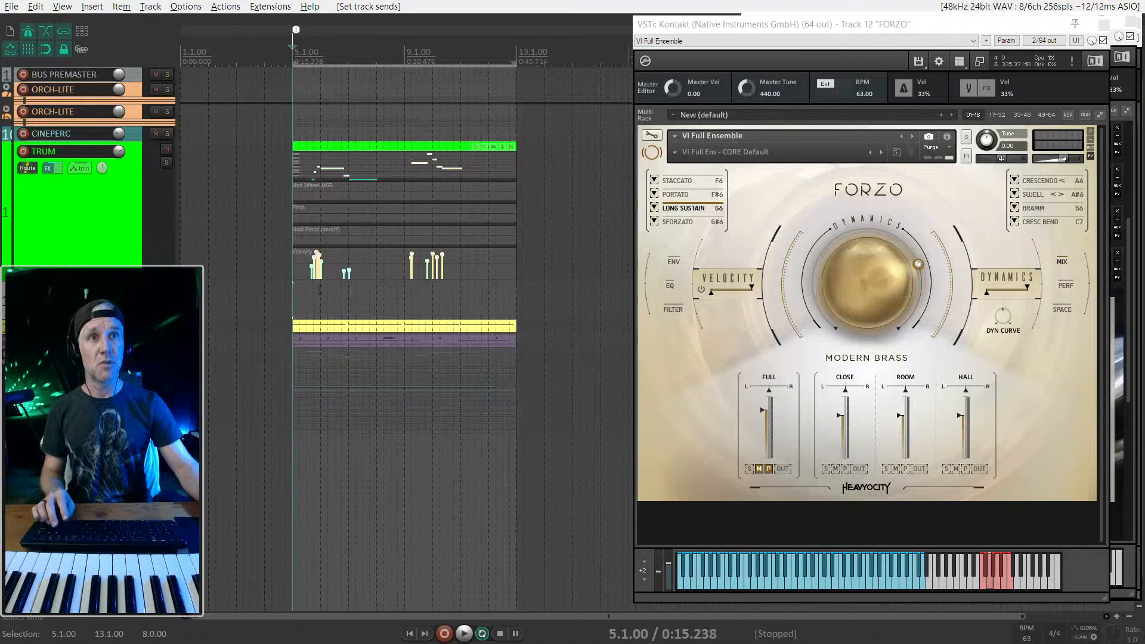
key(alt)
key(alt)
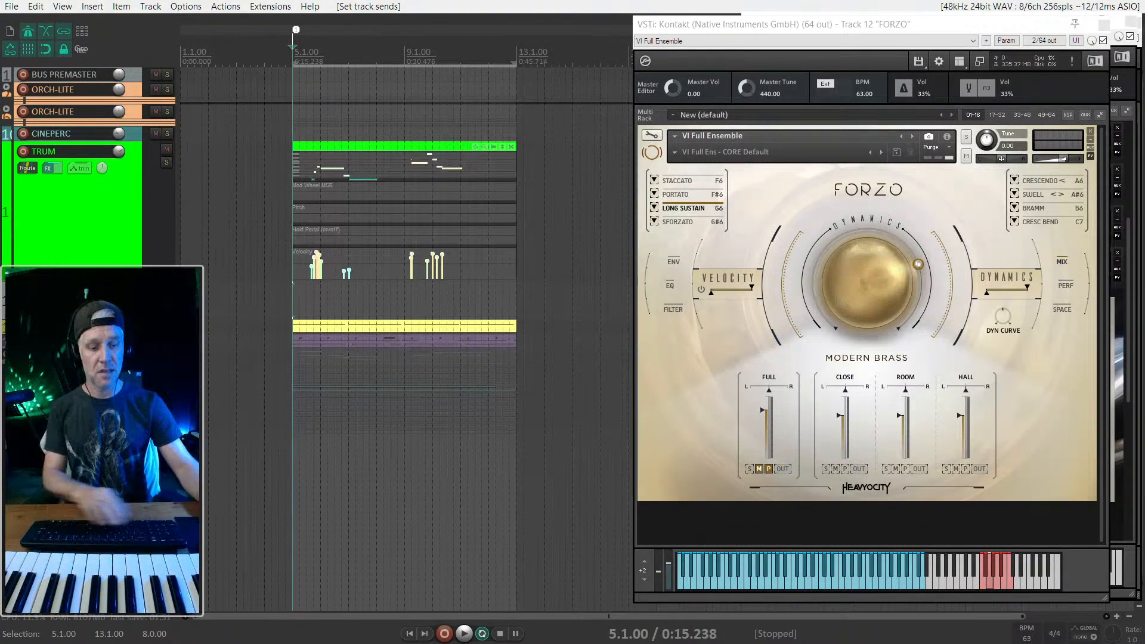
key(ctrl+z)
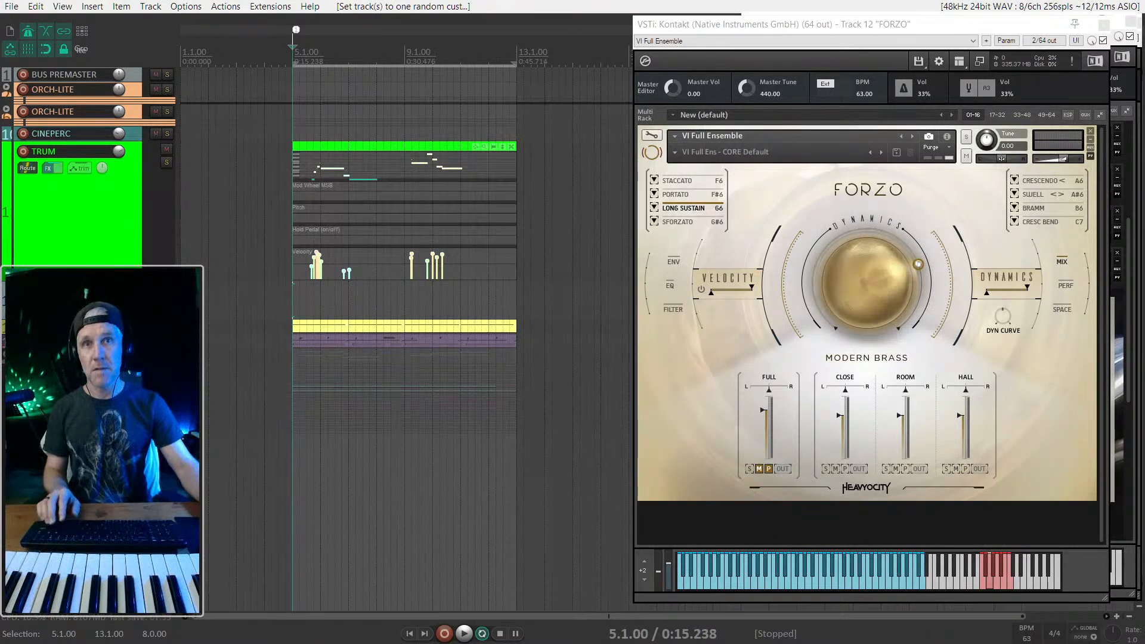
key(z)
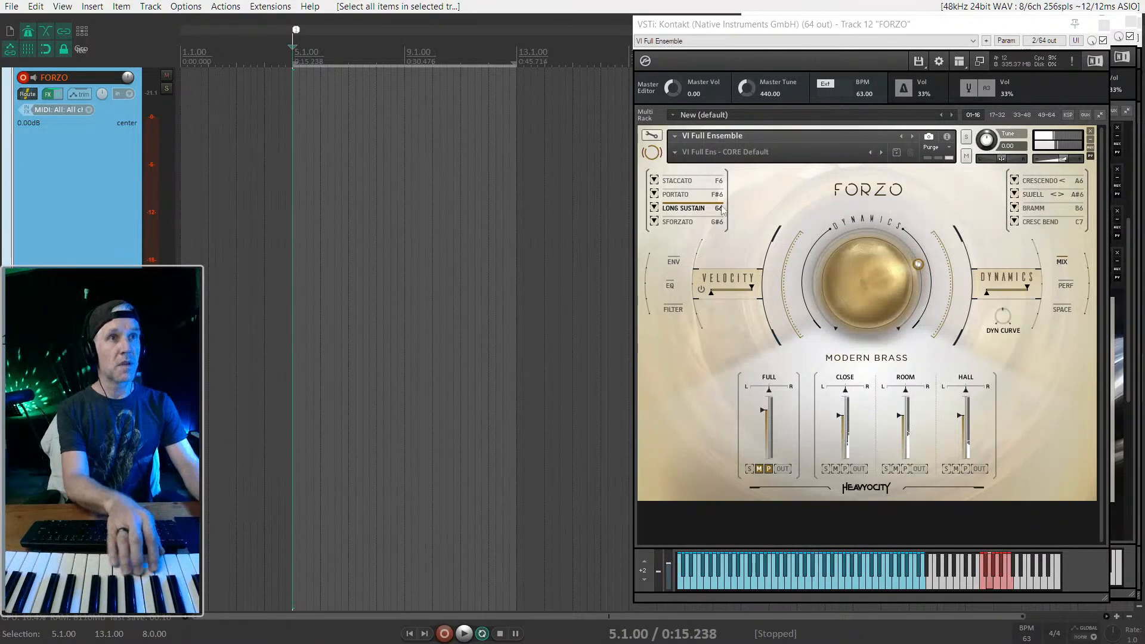
Step: Show Kontakt's library browser and list the instruments of the FORZO library
click(683, 155)
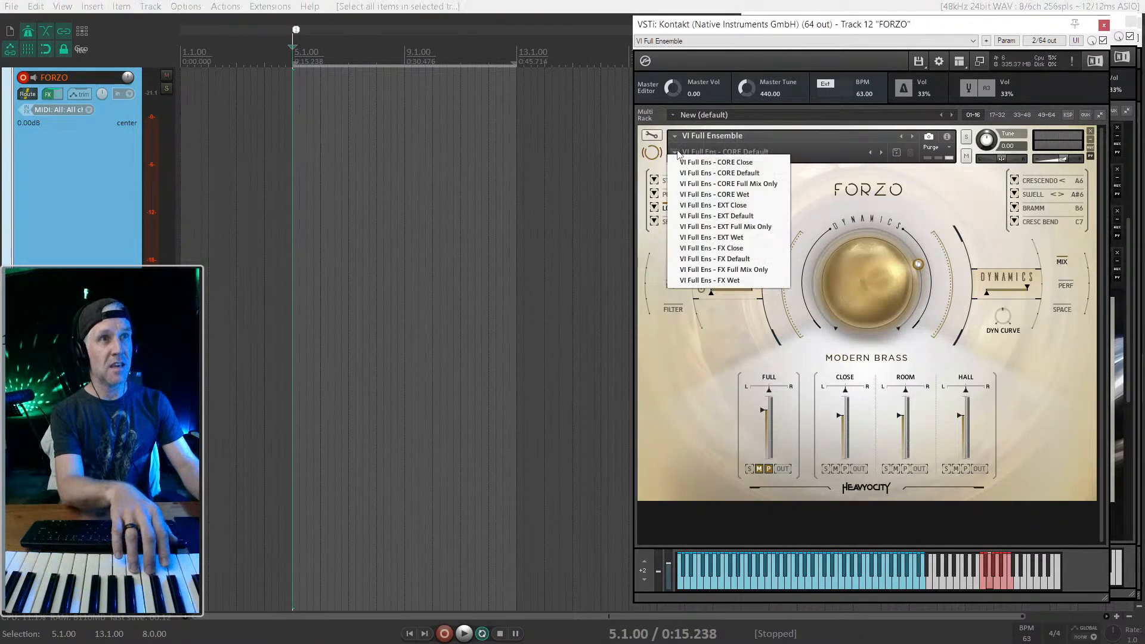
click(676, 137)
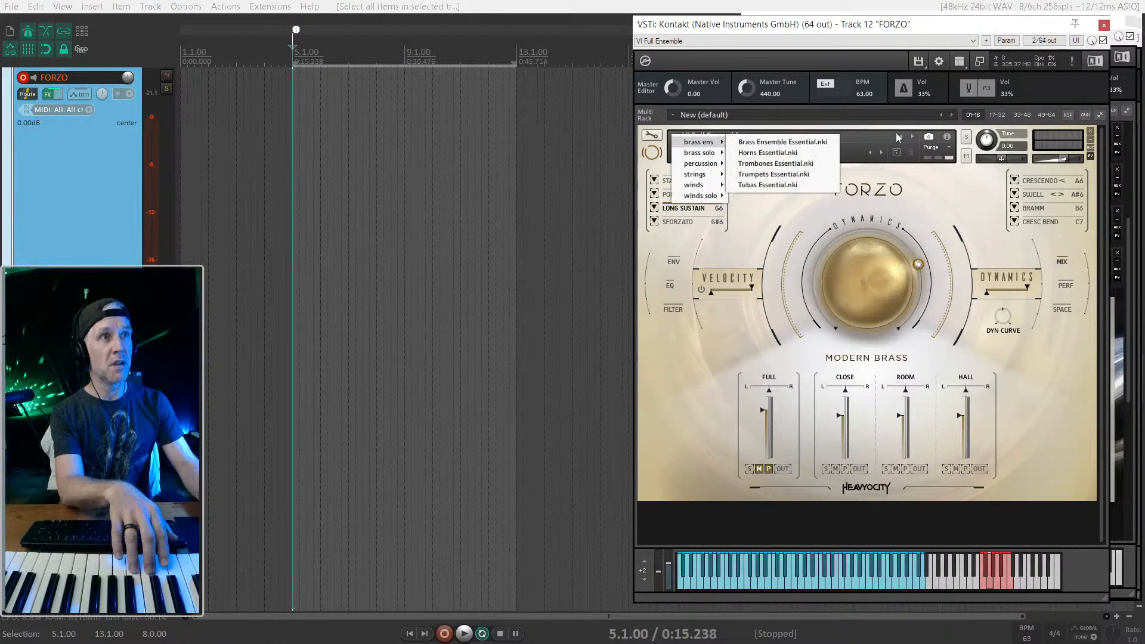
click(958, 61)
click(972, 75)
scroll(569, 356, down, 5)
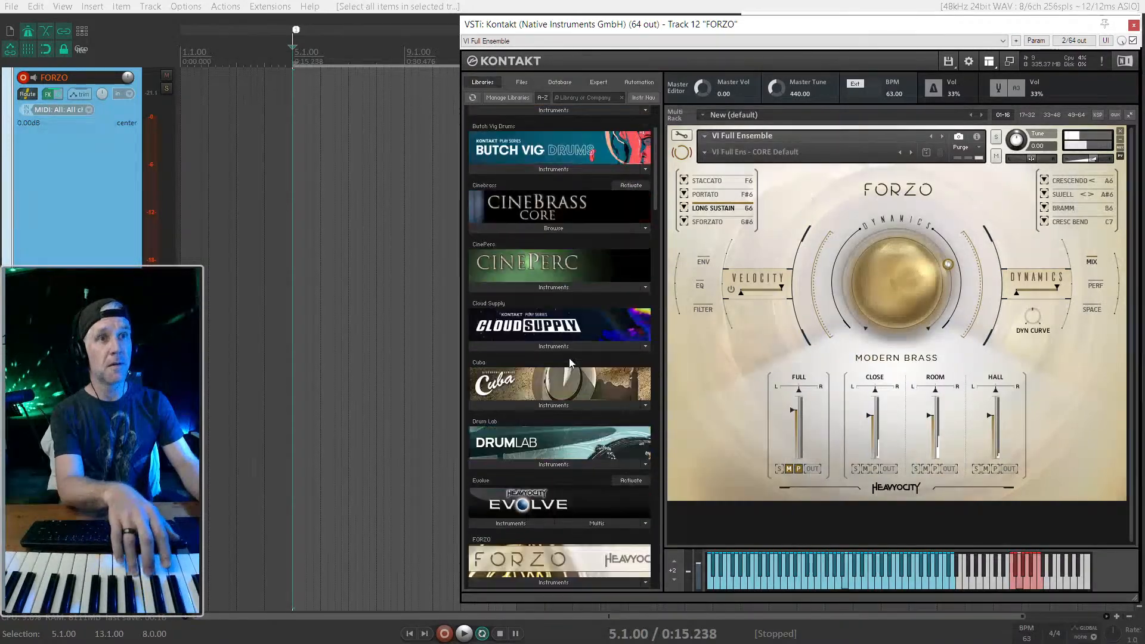
click(562, 422)
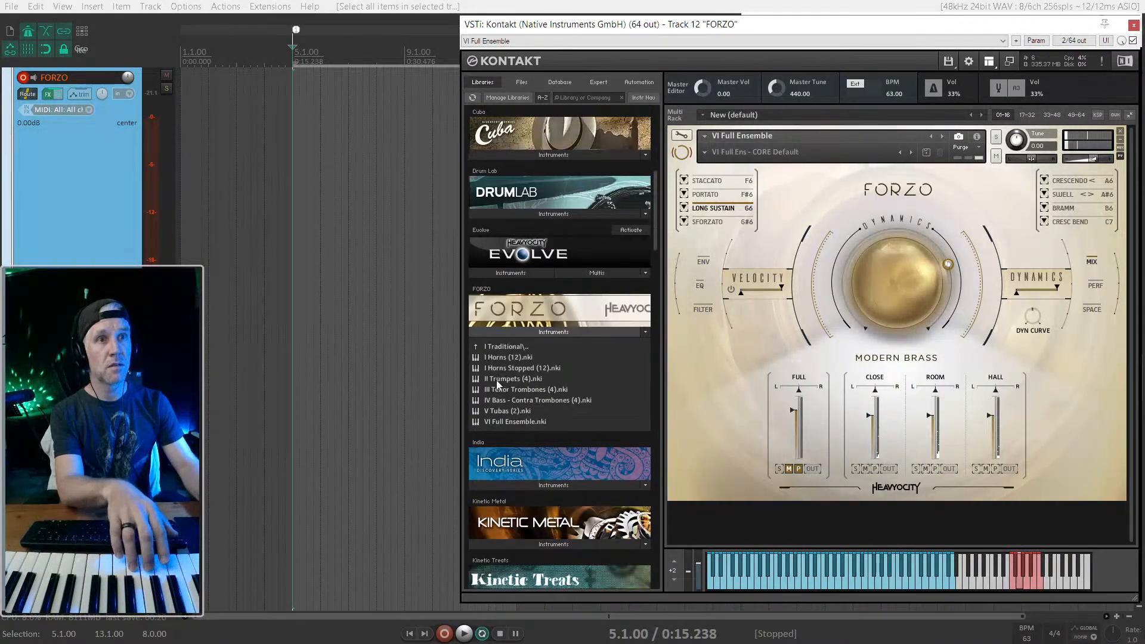
Step: Replace the VI Full Ensemble patch with I Horns (12) and try out its dynamics
click(507, 356)
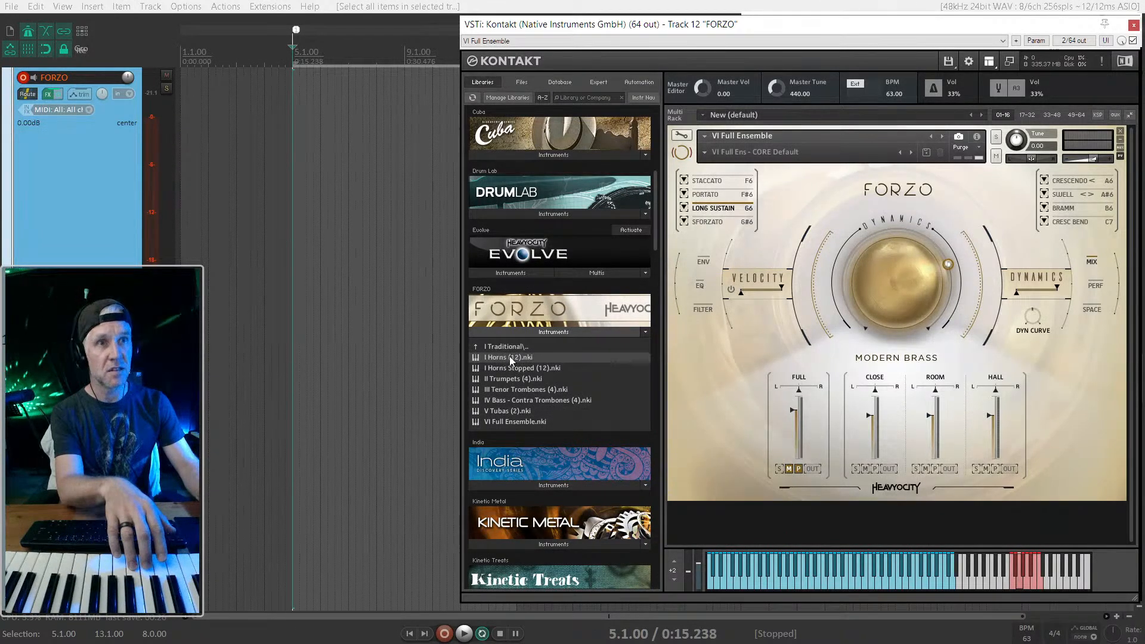
click(519, 346)
double_click(518, 346)
double_click(518, 347)
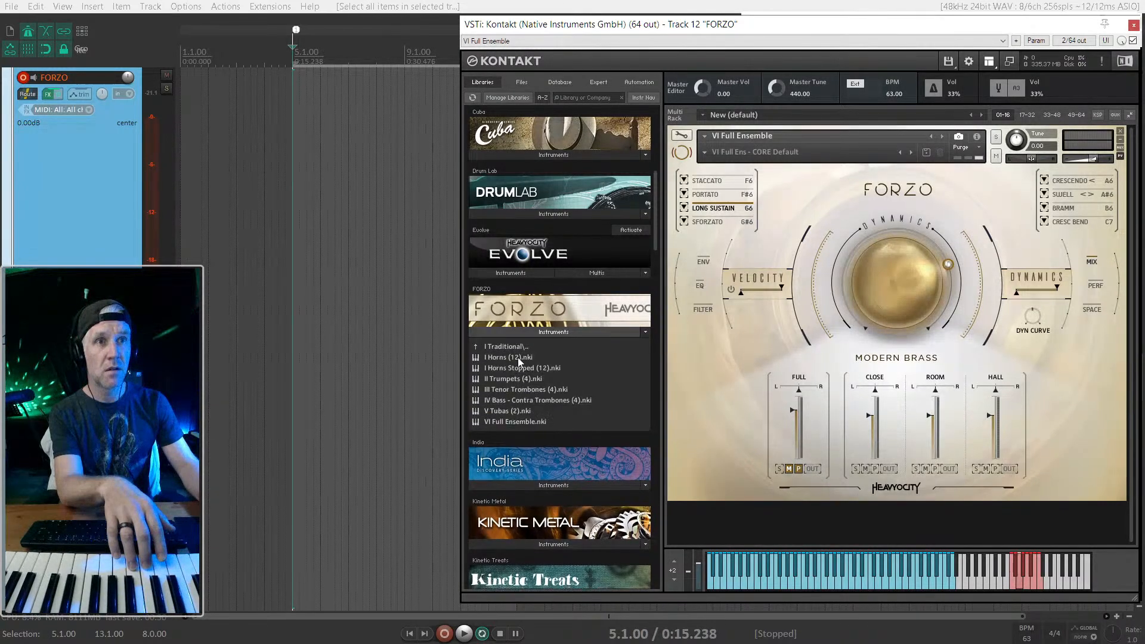
click(537, 378)
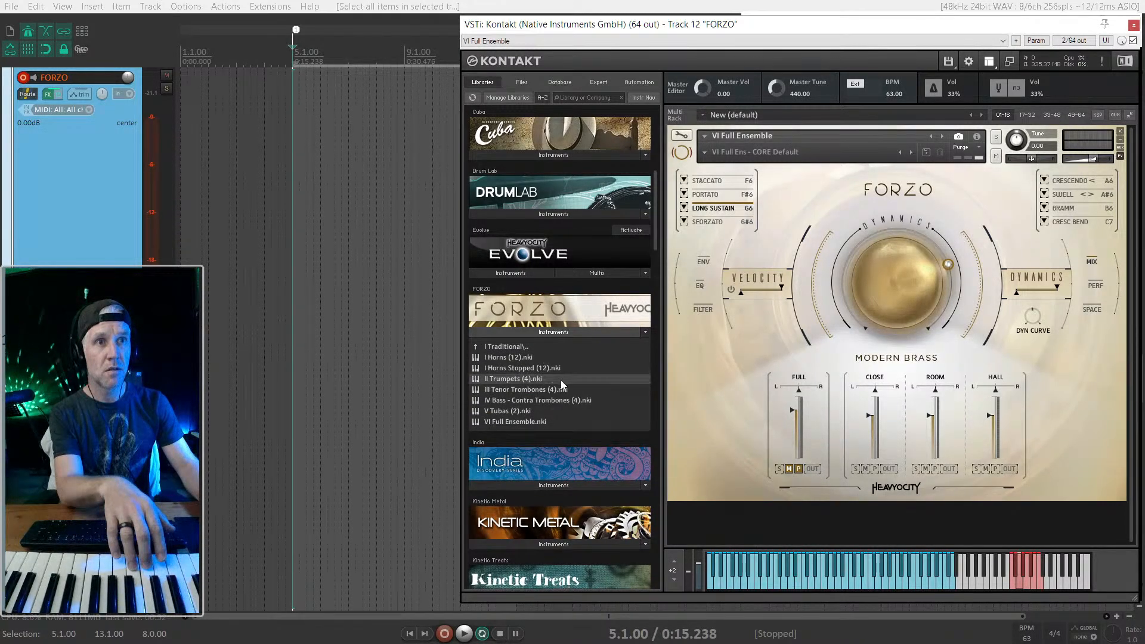
click(520, 399)
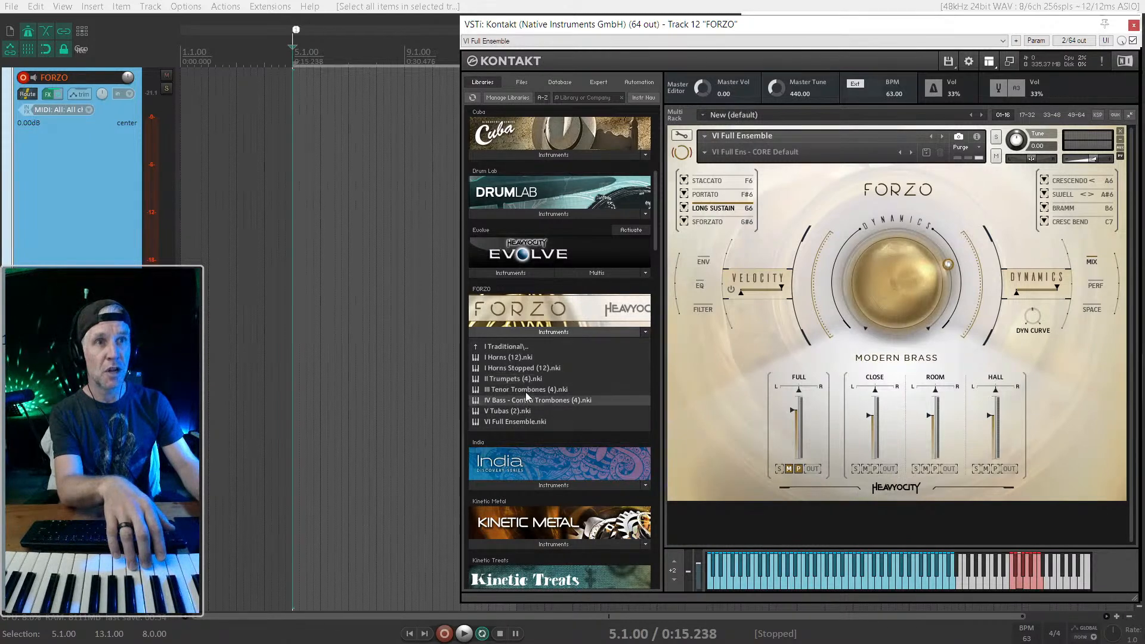
click(525, 389)
click(507, 357)
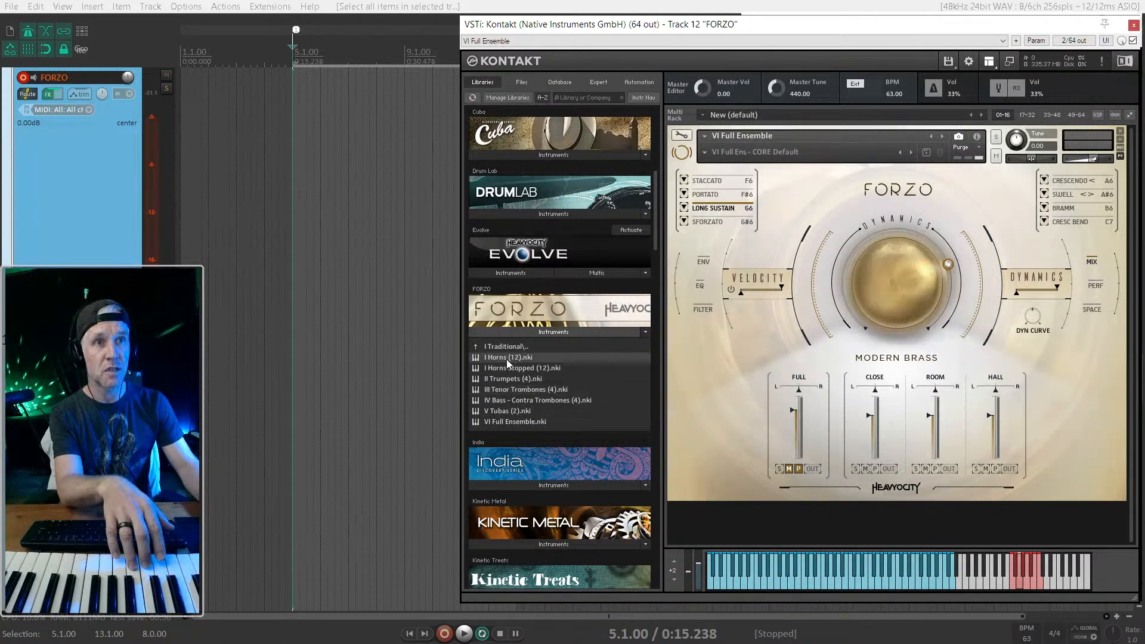
click(1120, 132)
drag(817, 276, 816, 277)
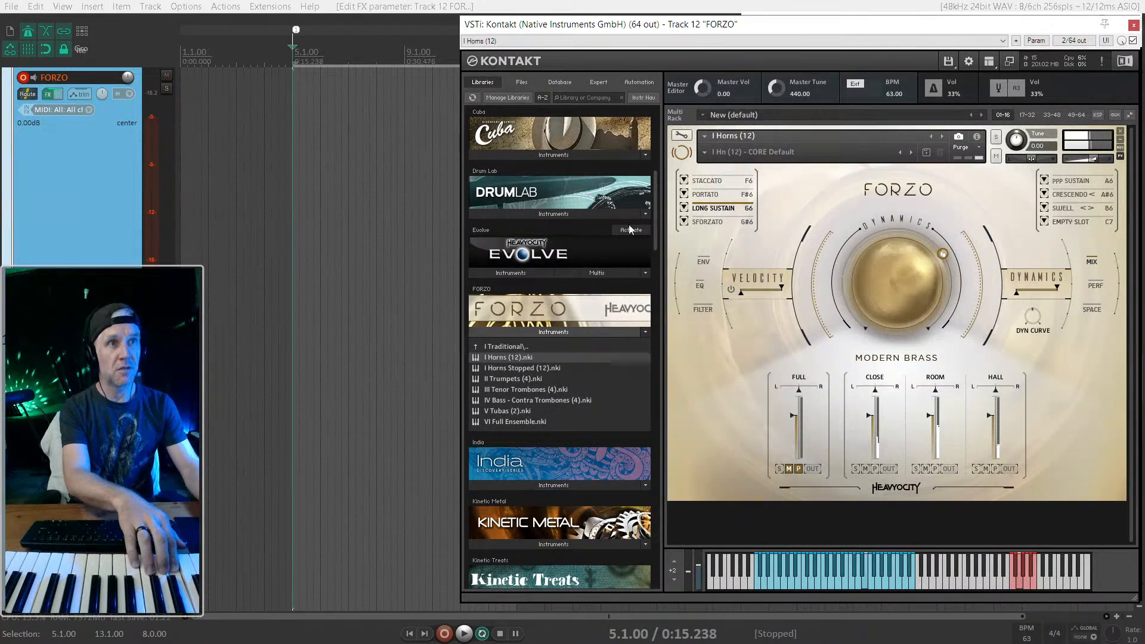
Step: Copy the TRUM track's MIDI item onto the FORZO track, keeping it at bar 5
scroll(179, 298, down, 4)
scroll(179, 298, up, 5)
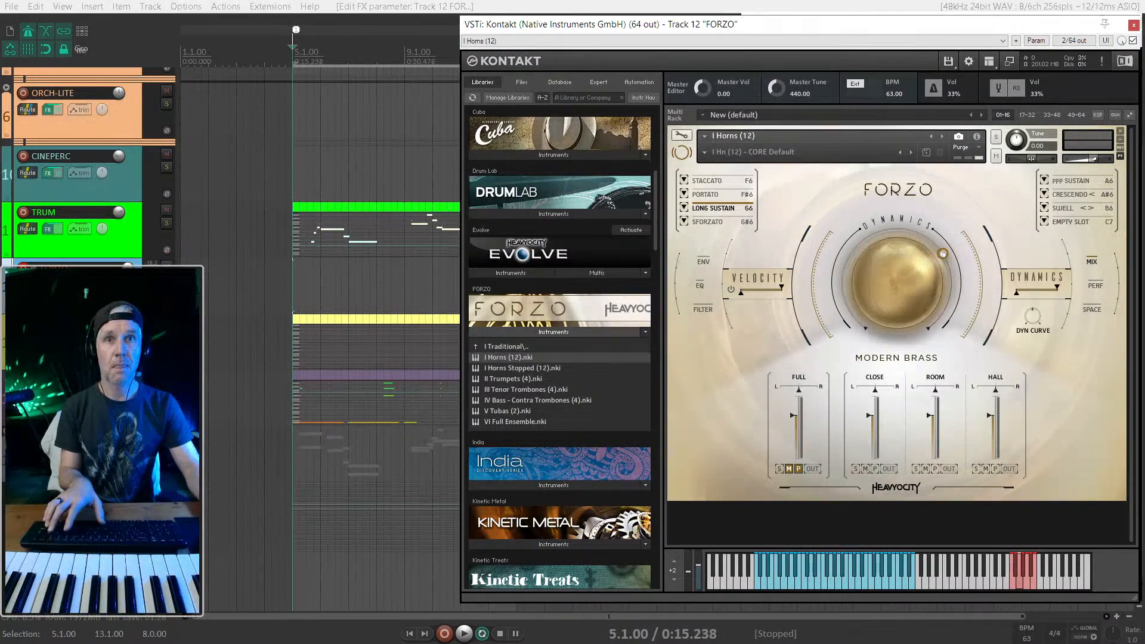
click(90, 295)
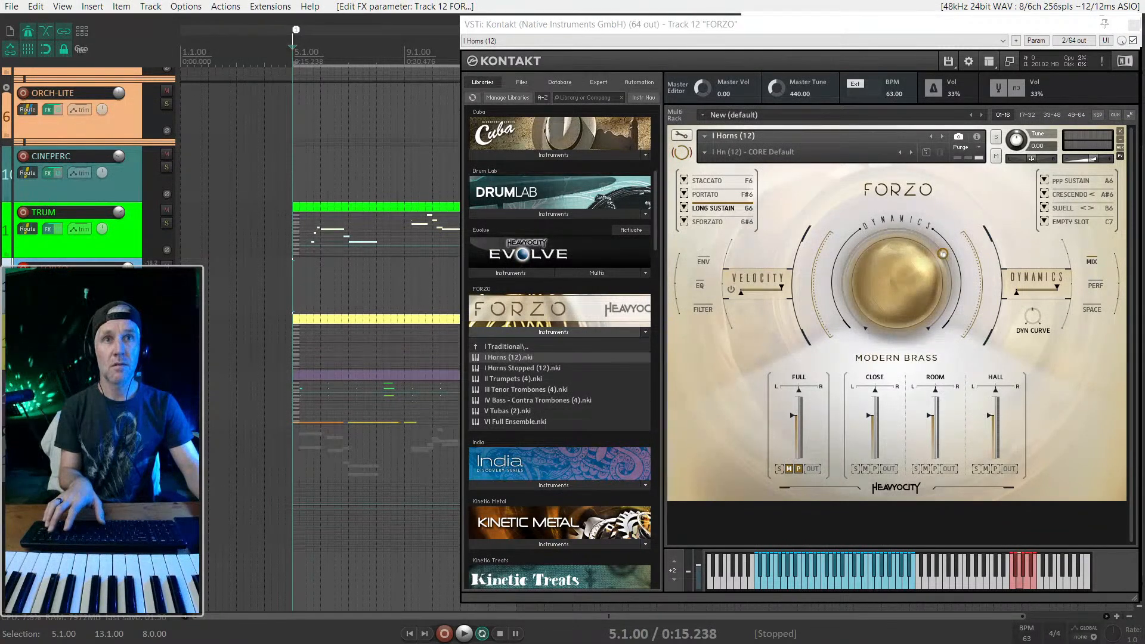
scroll(216, 208, down, 3)
drag(216, 205, 301, 251)
drag(270, 212, 273, 266)
Step: Play from bar 5 and compare the trumpet and horn parts by toggling track mute and solo
key(space)
scroll(243, 266, up, 4)
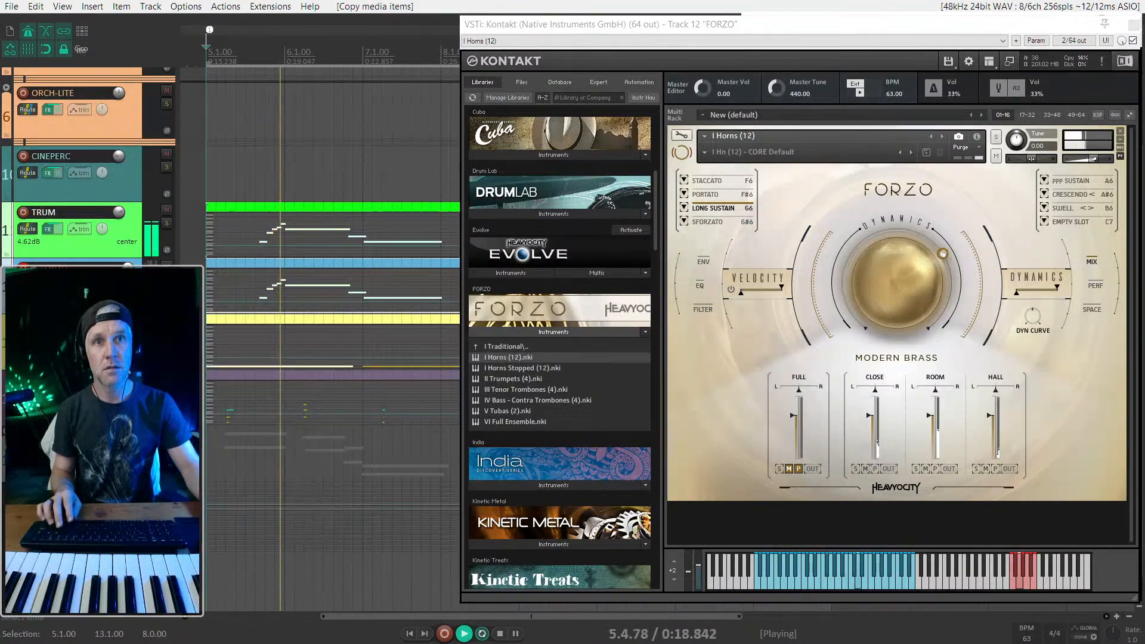
click(166, 209)
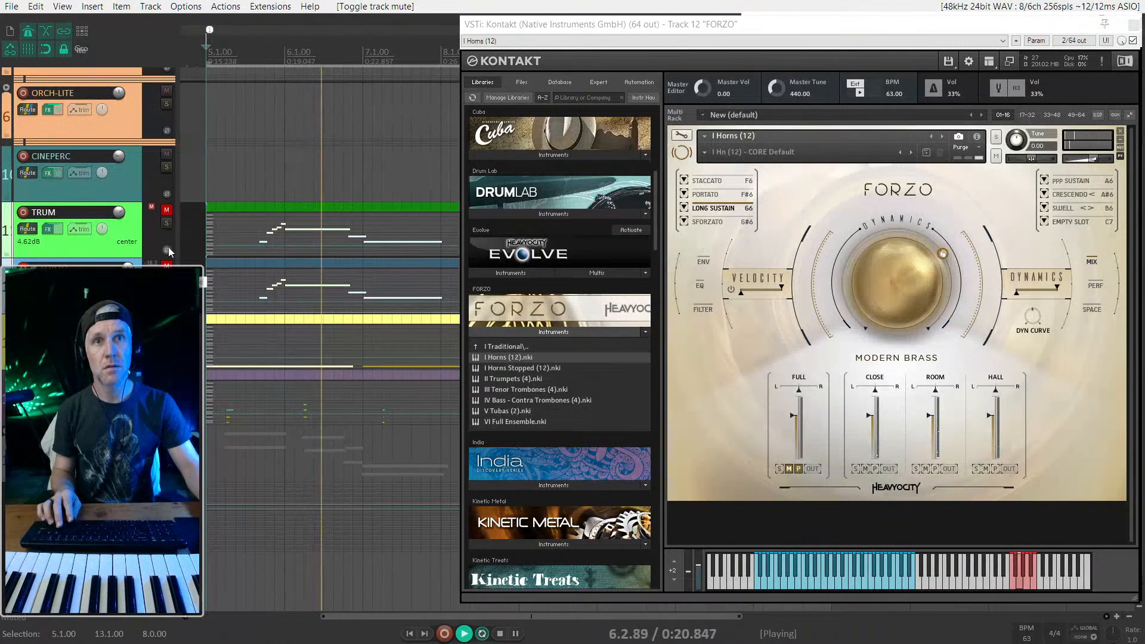
click(167, 210)
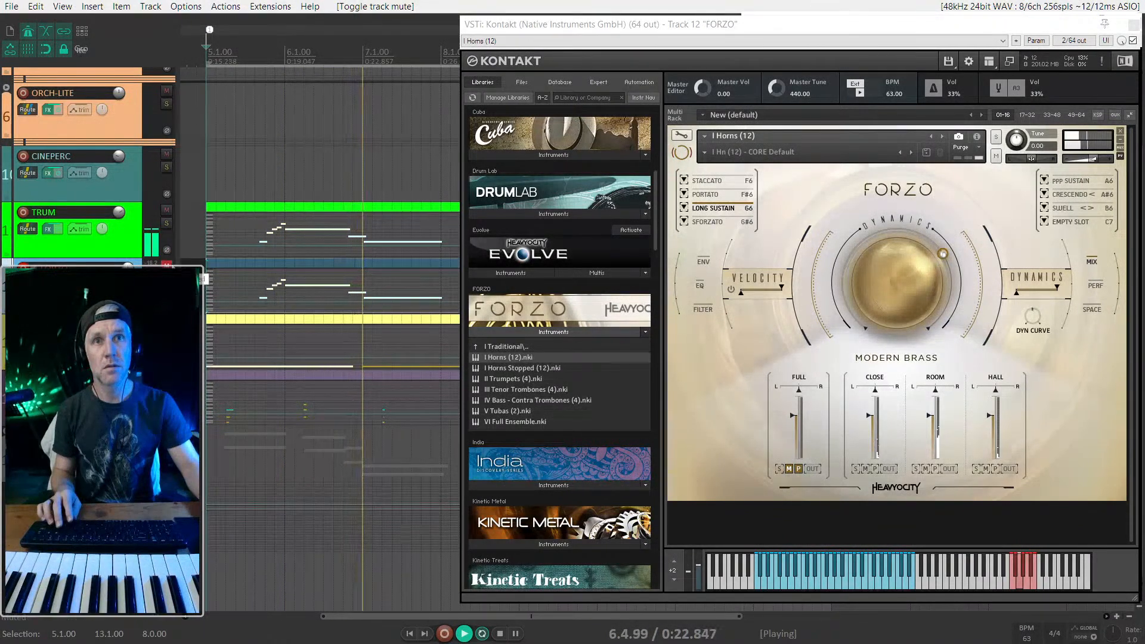
click(167, 279)
click(167, 279)
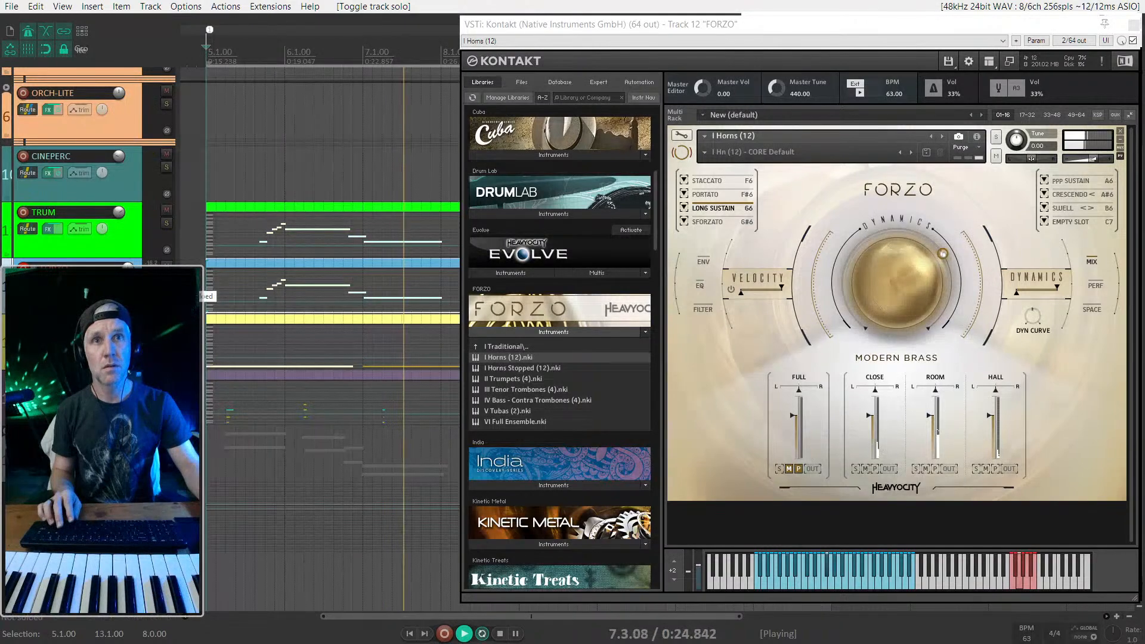
Step: Adjust the TRUM track's volume against the doubled horns during playback
scroll(311, 227, down, 2)
drag(119, 213, 119, 221)
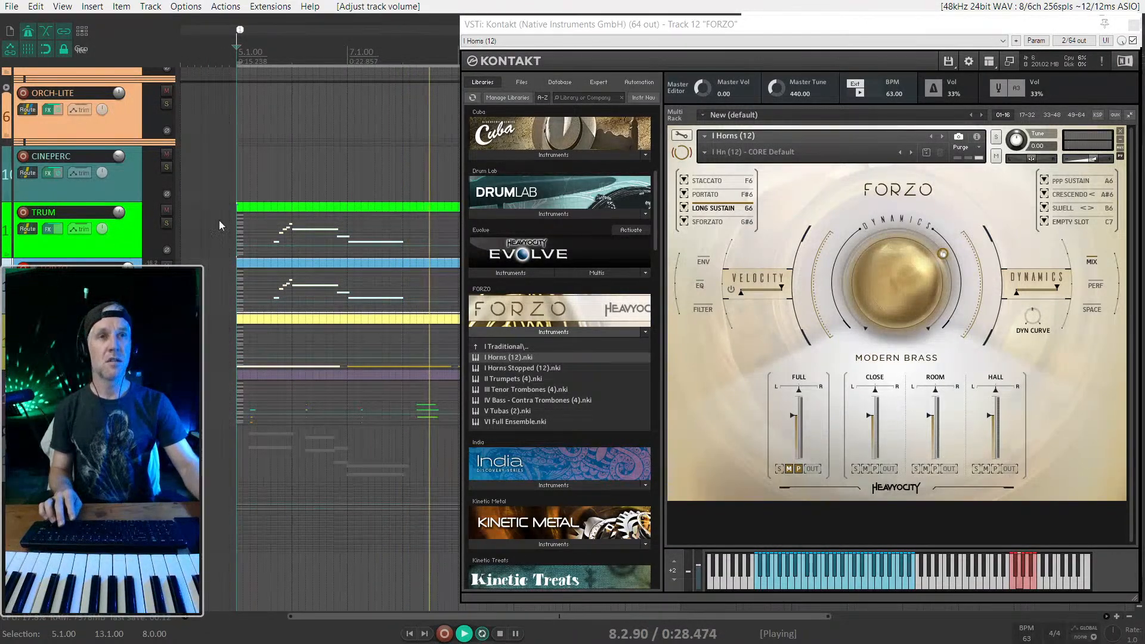
scroll(292, 239, down, 2)
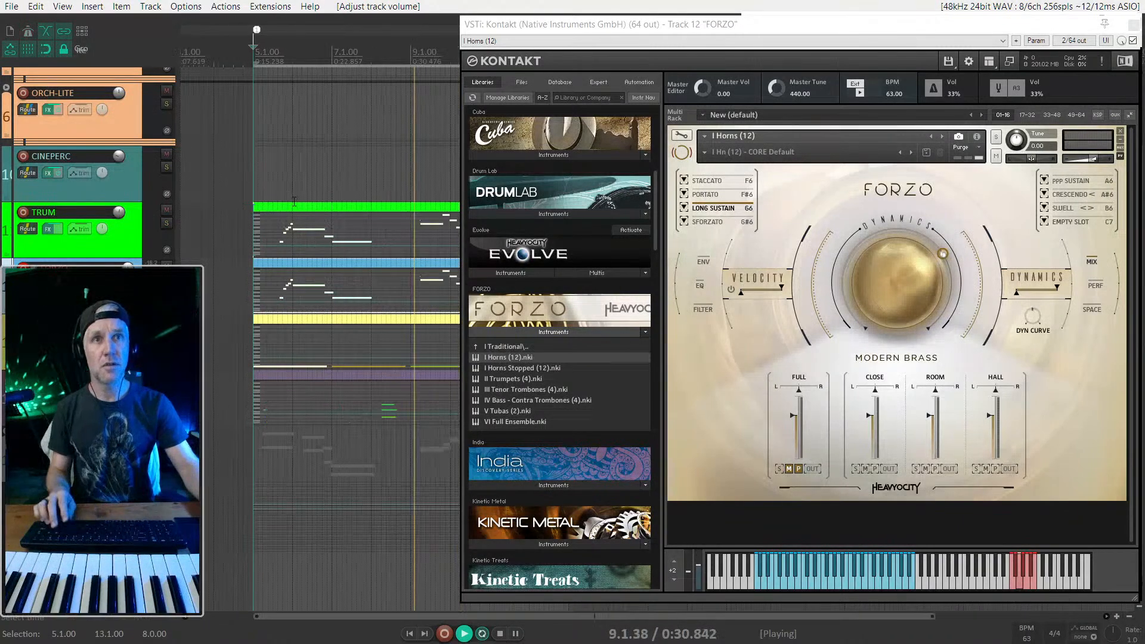
scroll(292, 238, up, 2)
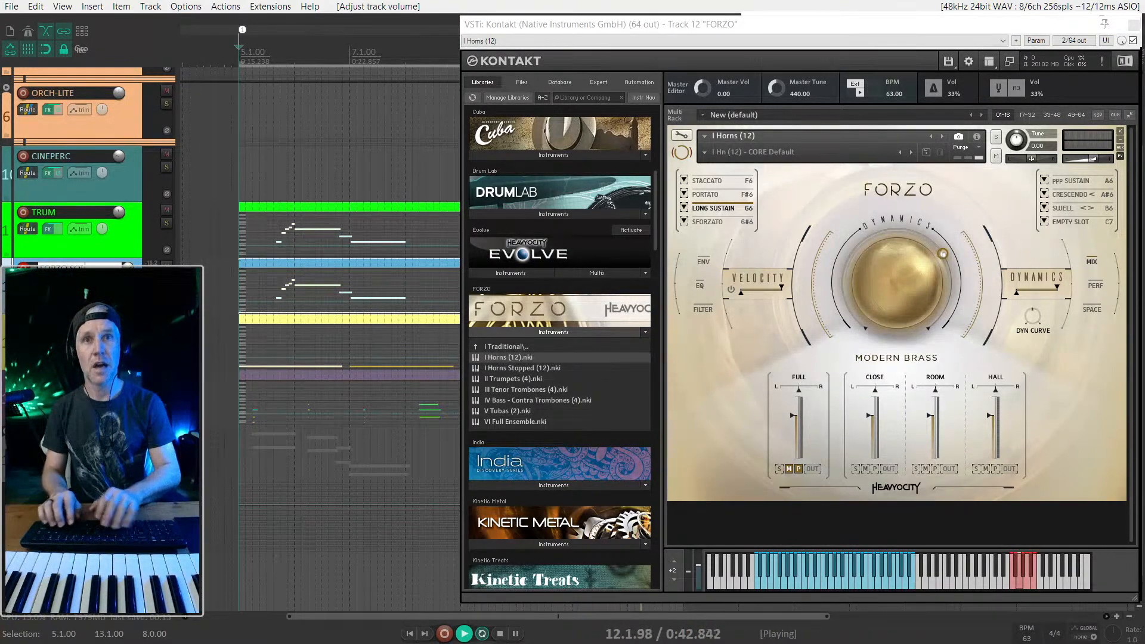
Step: Stop playback, rename the FORZO track as FORZO SOL and duplicate it
key(space)
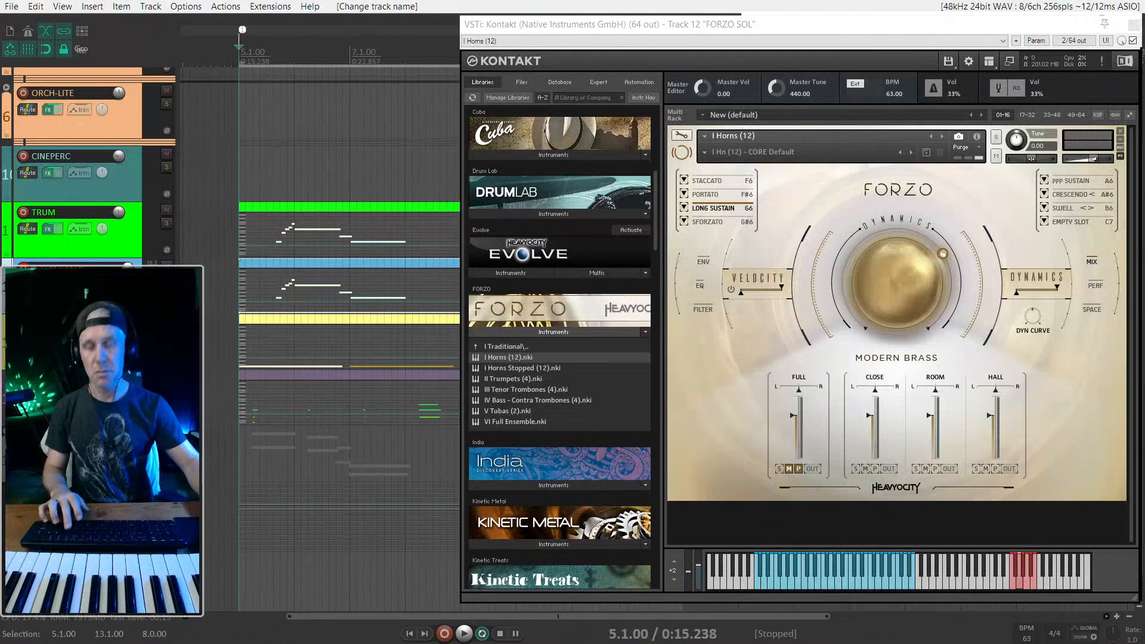
key(ctrl+d)
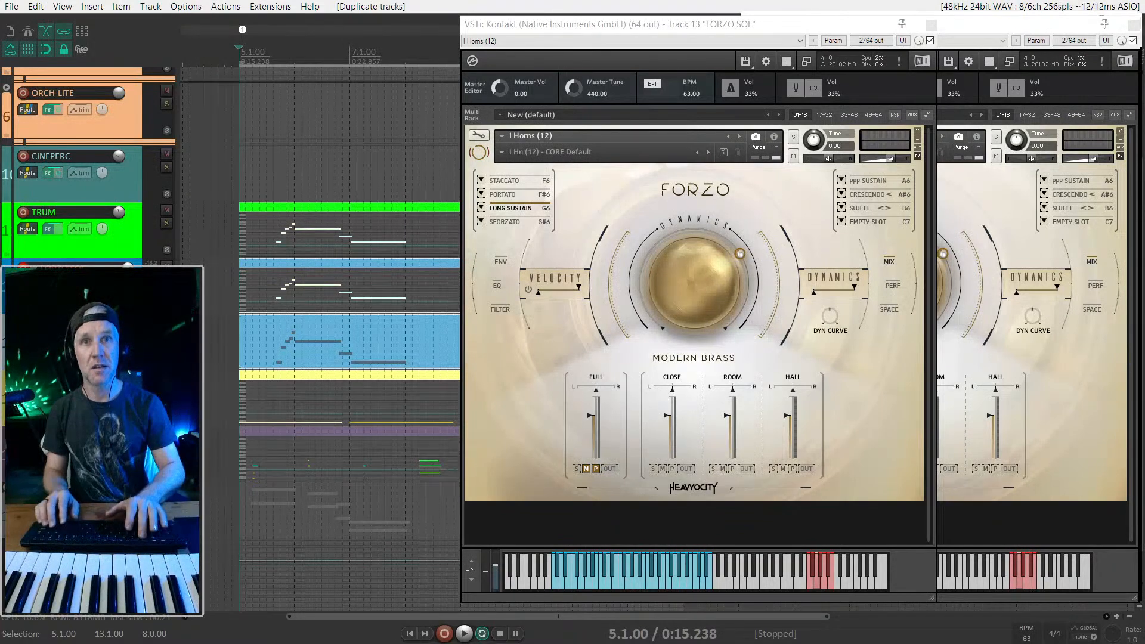
Step: Rename the duplicated track as FORZO and bring the FORZO SOL track's Kontakt window to the front
scroll(128, 290, down, 1)
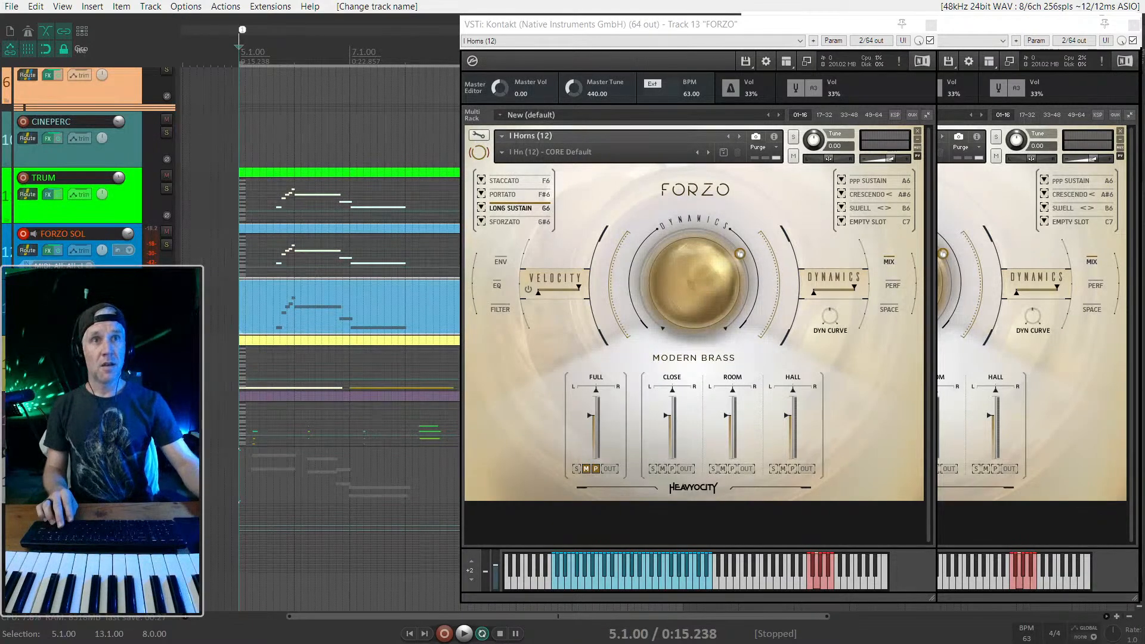
click(815, 30)
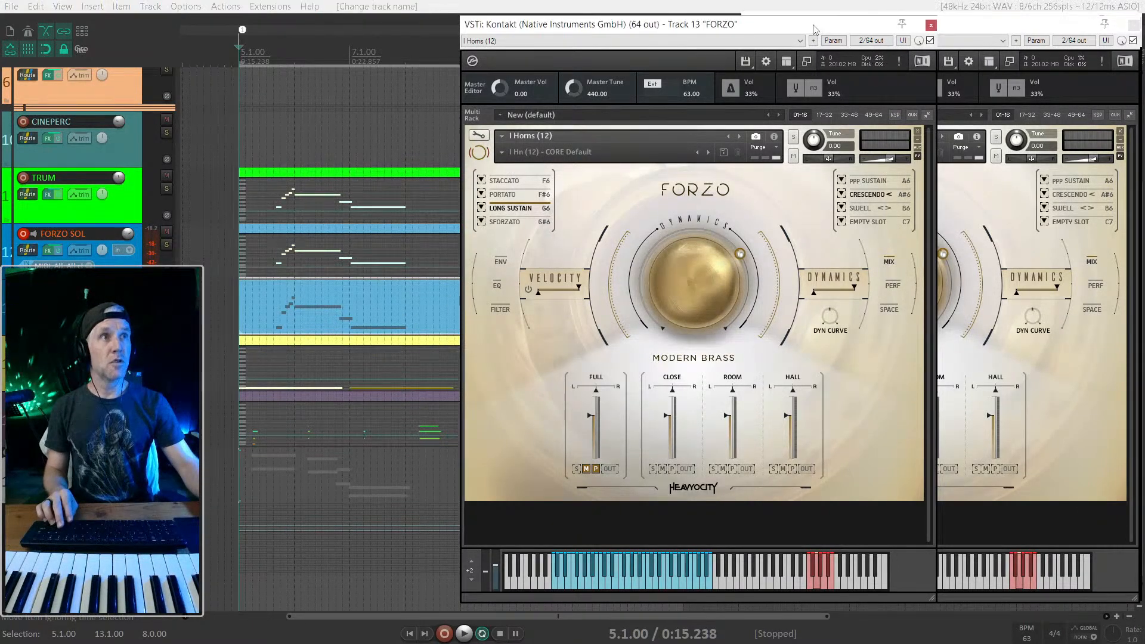
click(1001, 23)
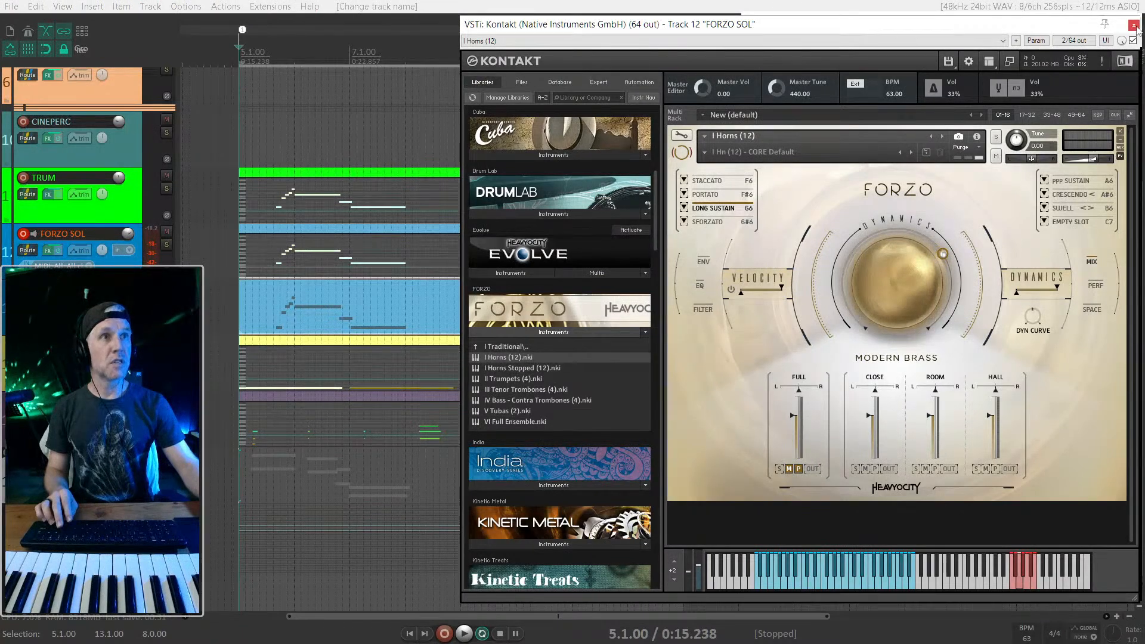
Step: Arrange the FORZO SOL and TRUM Kontakt windows side by side, closing the Winds one, and expand the Session Horns instrument
click(82, 220)
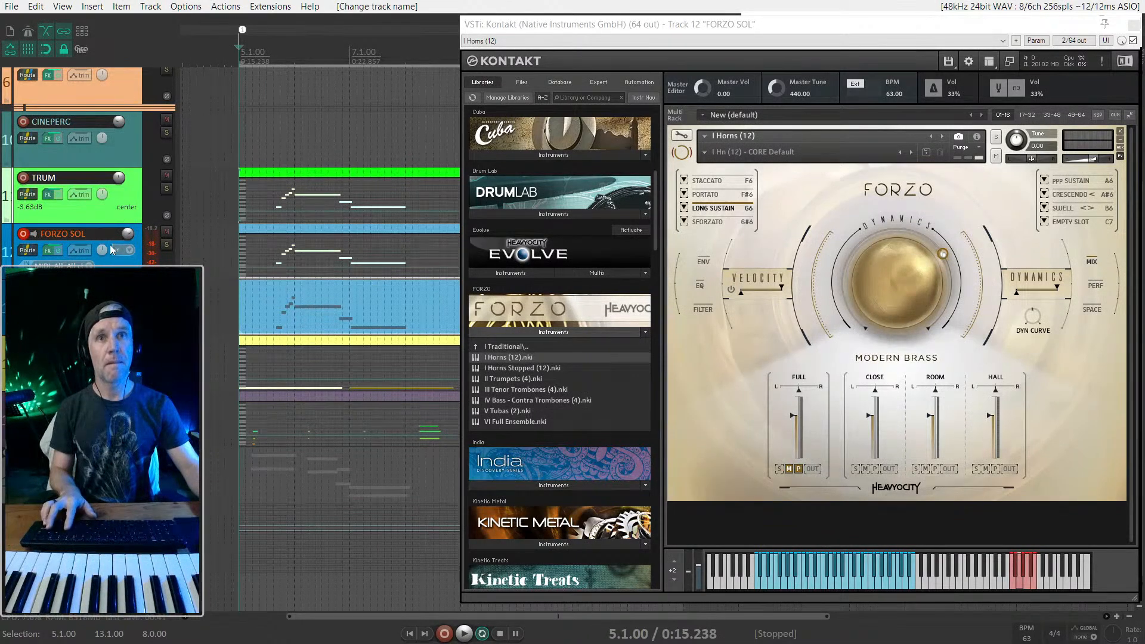
drag(770, 25, 366, 63)
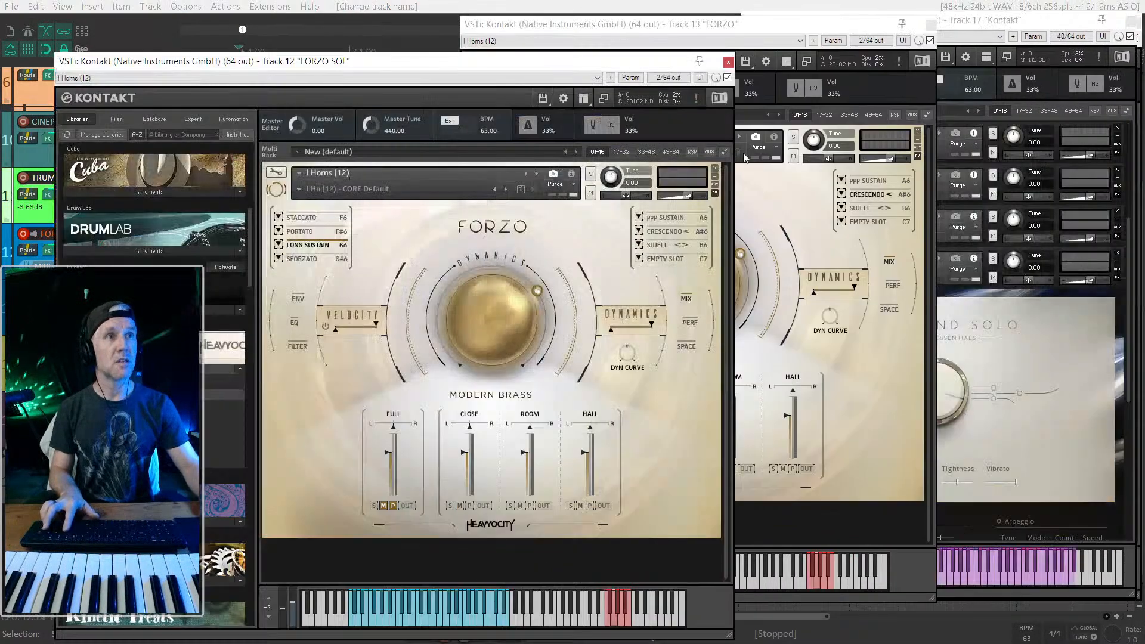
click(971, 10)
click(972, 19)
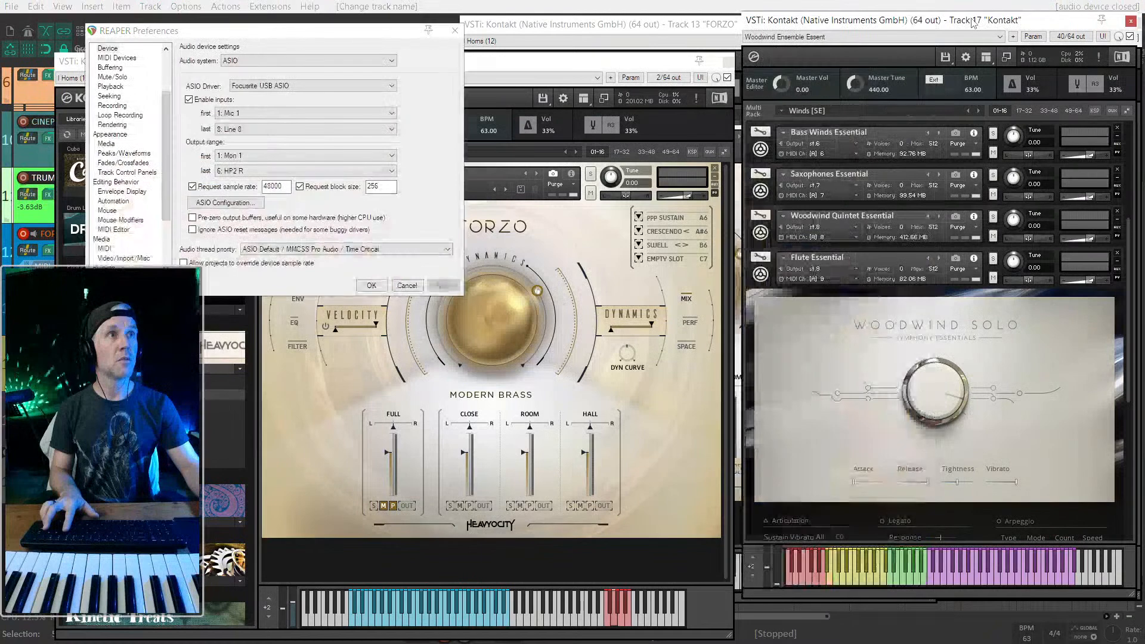
click(1130, 21)
click(964, 27)
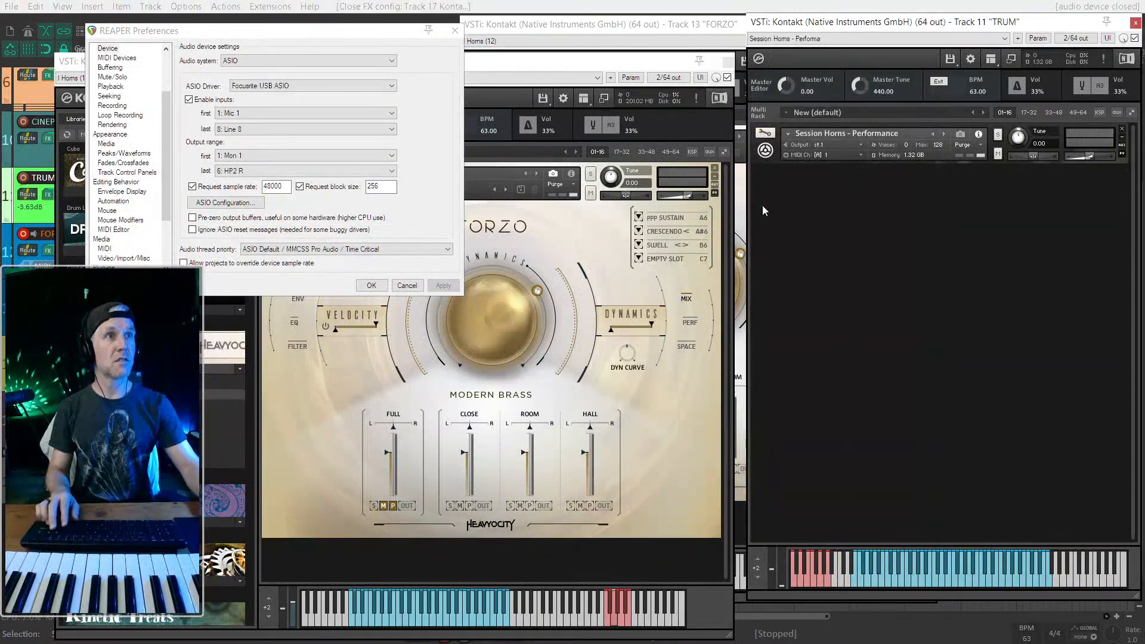
click(767, 153)
click(455, 30)
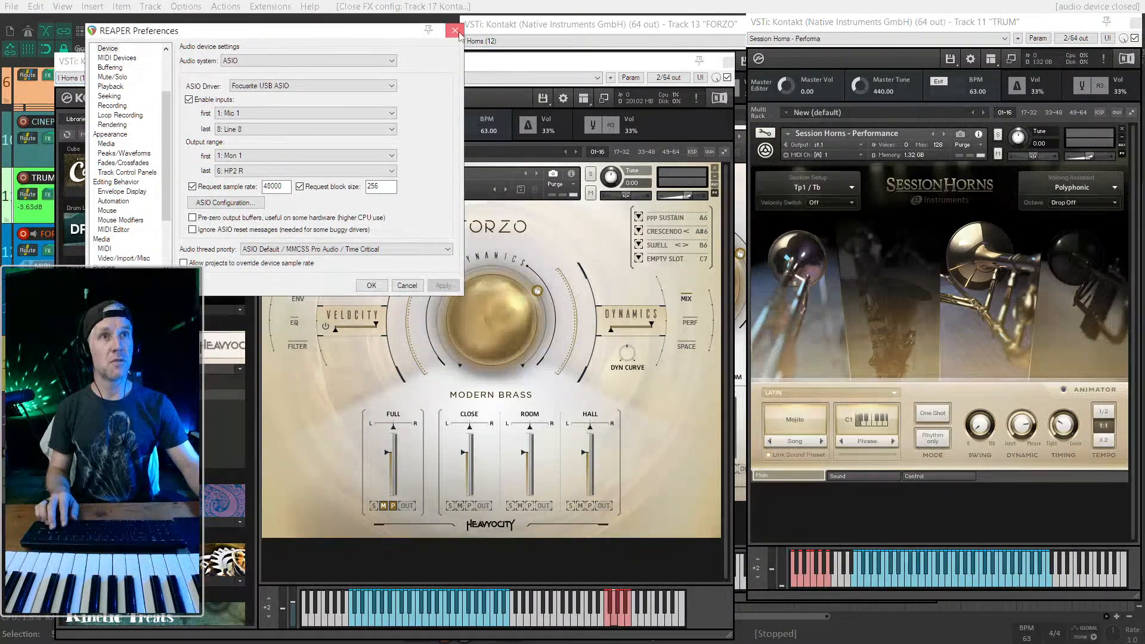
Step: Try to combine the I Horns and Session Horns instruments in one Kontakt instance, and close the FORZO SOL window
drag(374, 71, 302, 67)
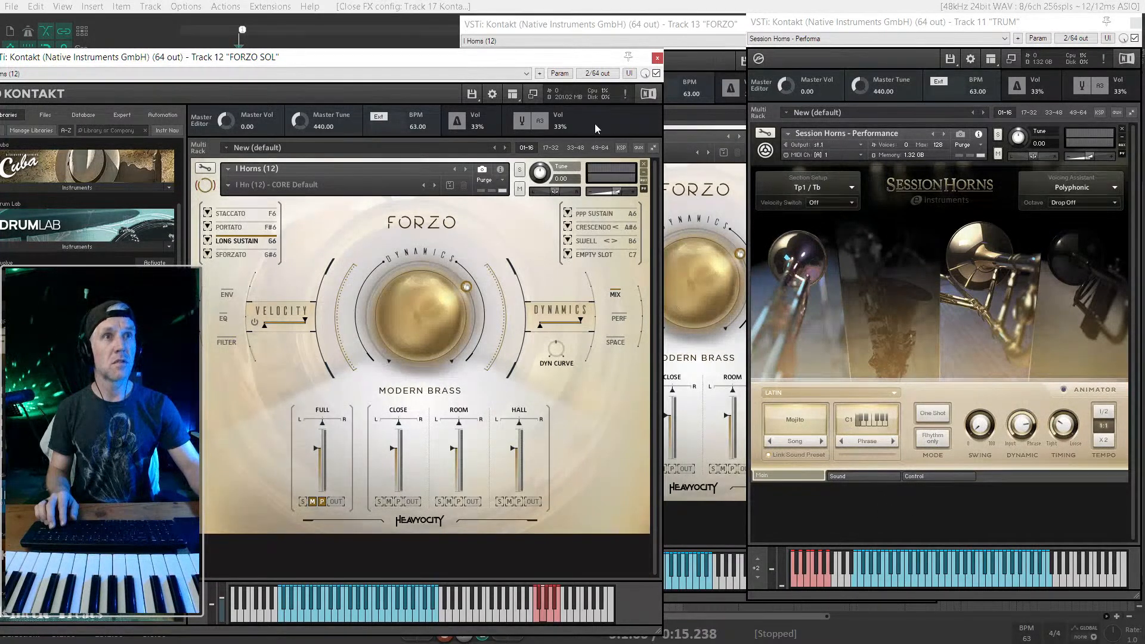
click(652, 147)
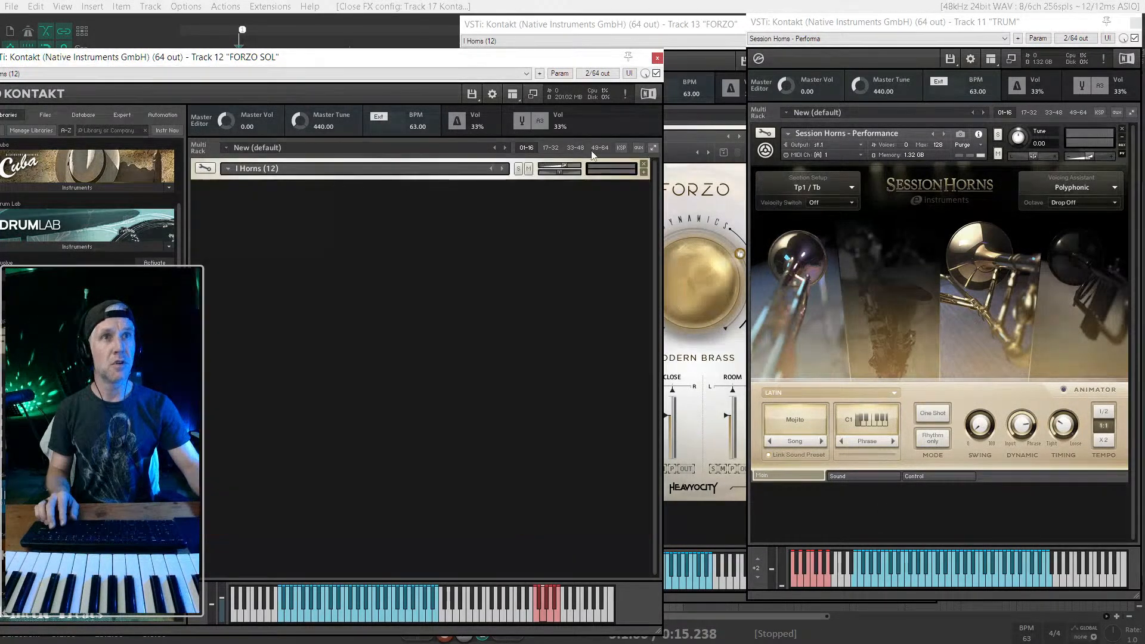
click(208, 177)
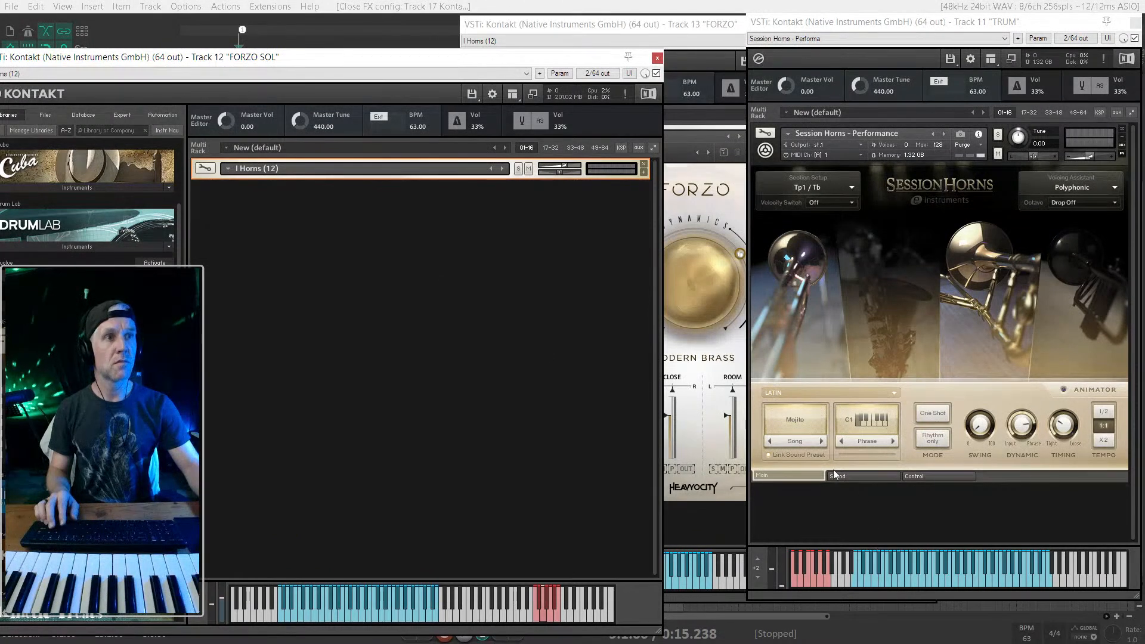
click(791, 504)
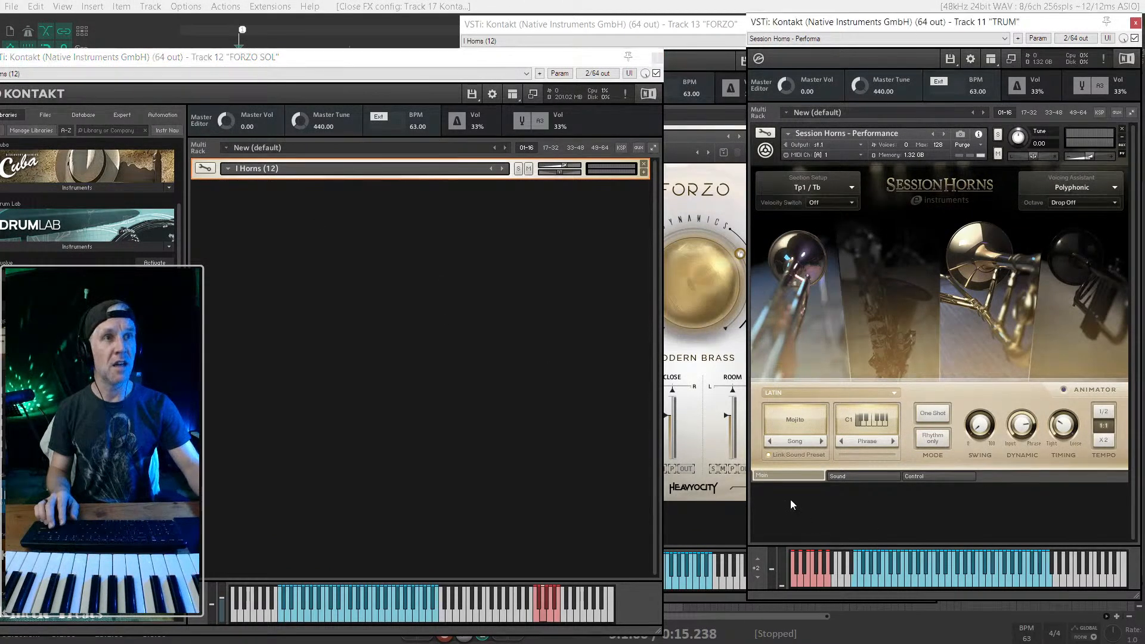
click(528, 182)
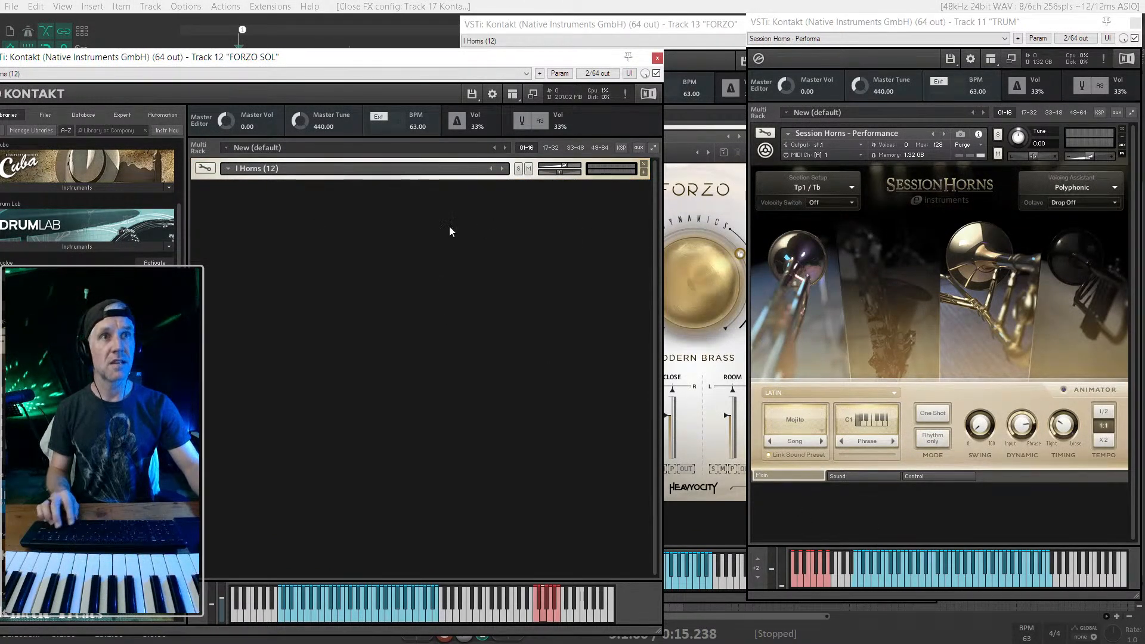
click(202, 177)
key(ctrl+v)
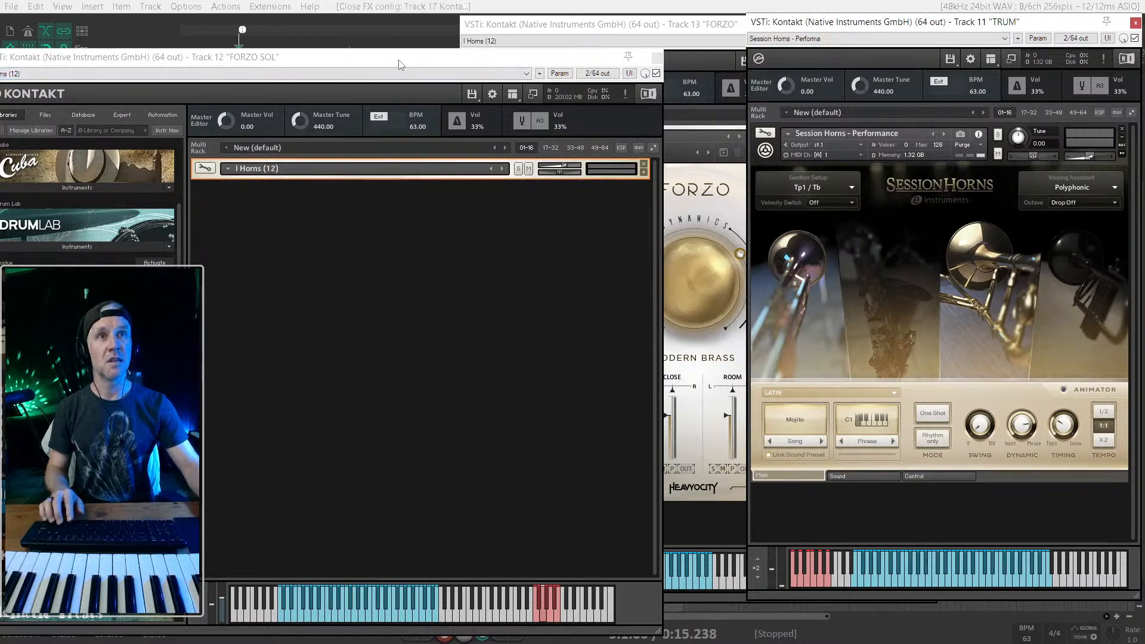
drag(398, 62, 591, 94)
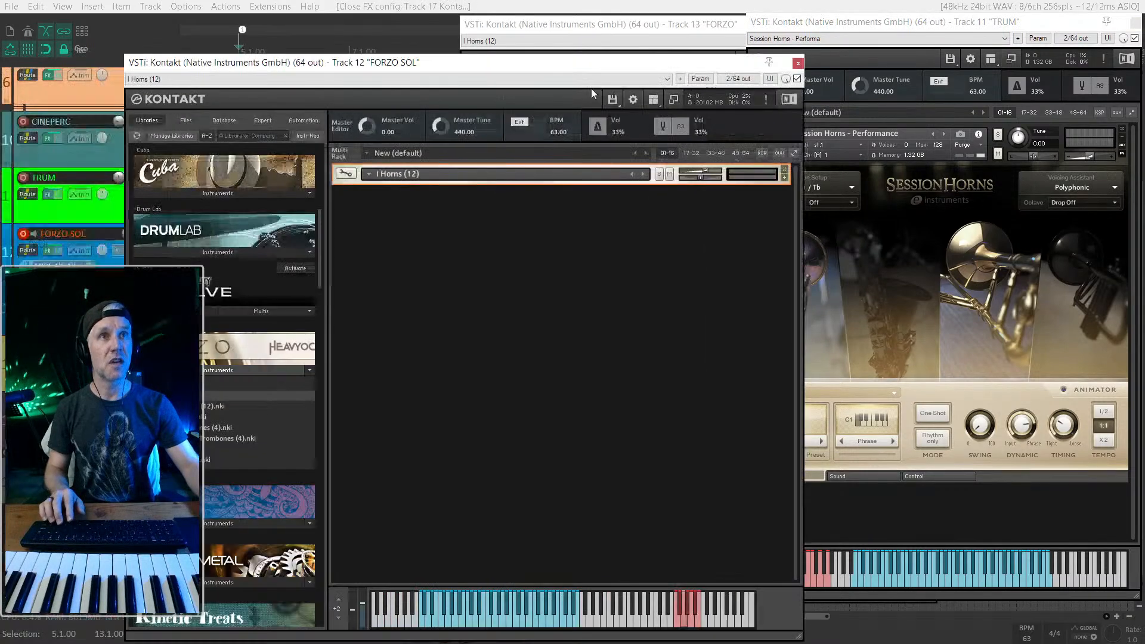
click(784, 178)
click(797, 64)
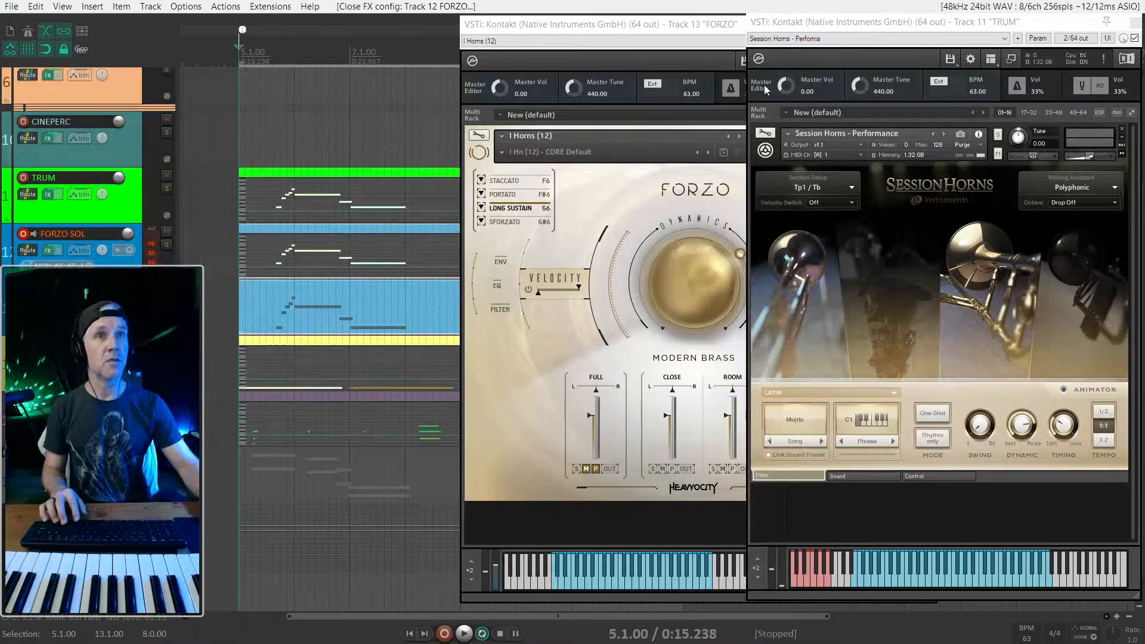
Step: Play the doubled brass passage from bar 5 and close the TRUM track's Kontakt window
click(290, 213)
key(space)
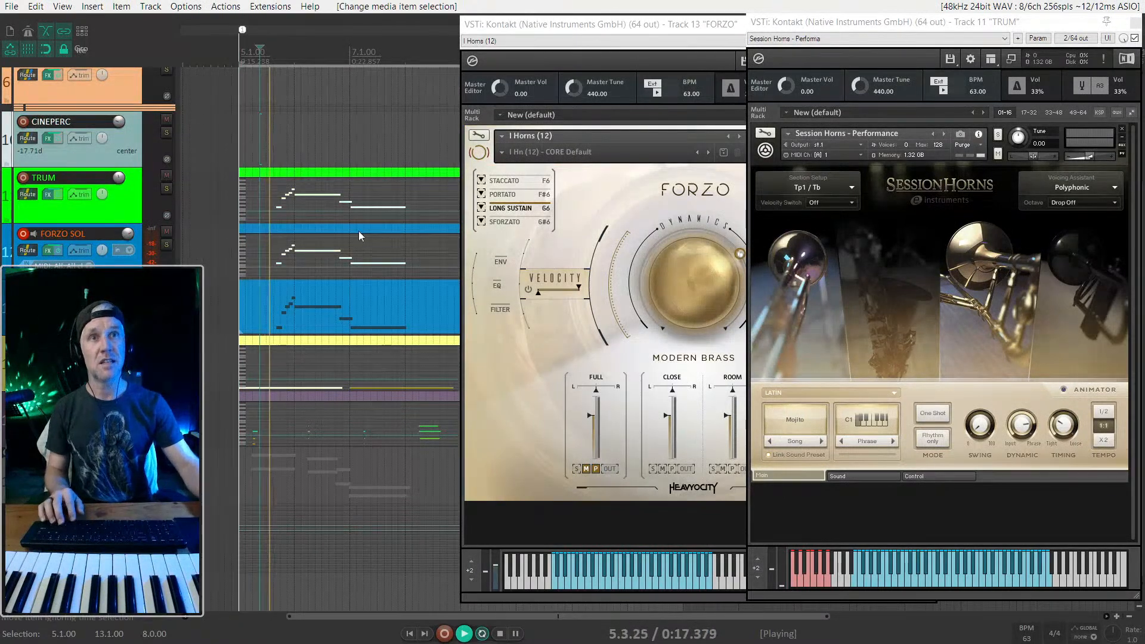
click(1134, 23)
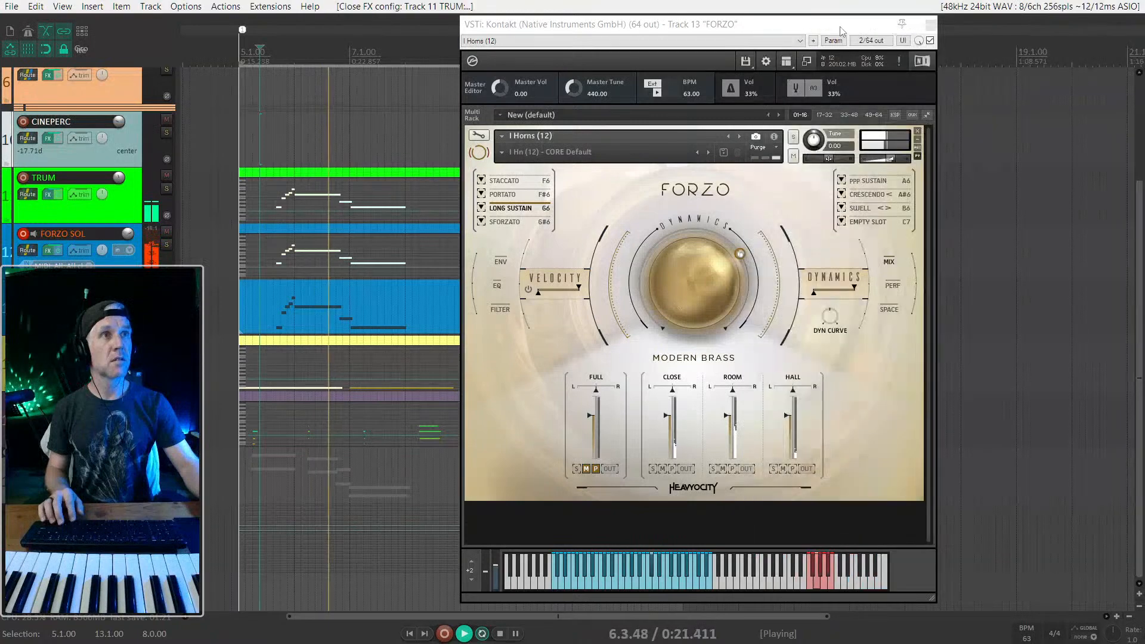
drag(835, 28, 880, 22)
Step: Open the FORZO SOL track's MIDI item and transpose all of its notes upward
double_click(352, 228)
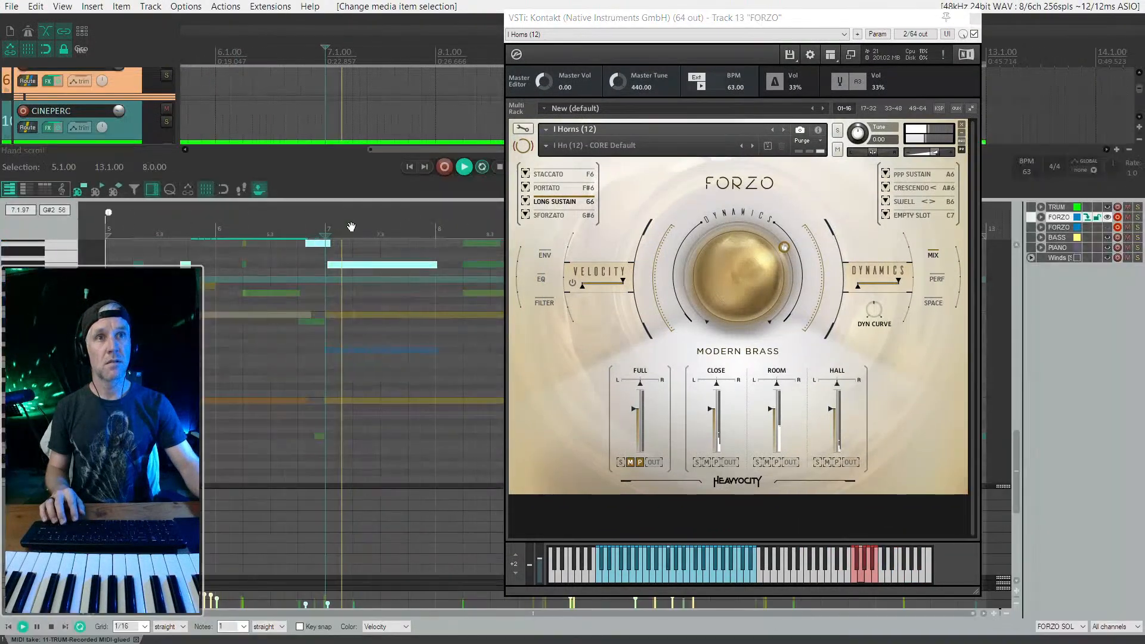
click(314, 294)
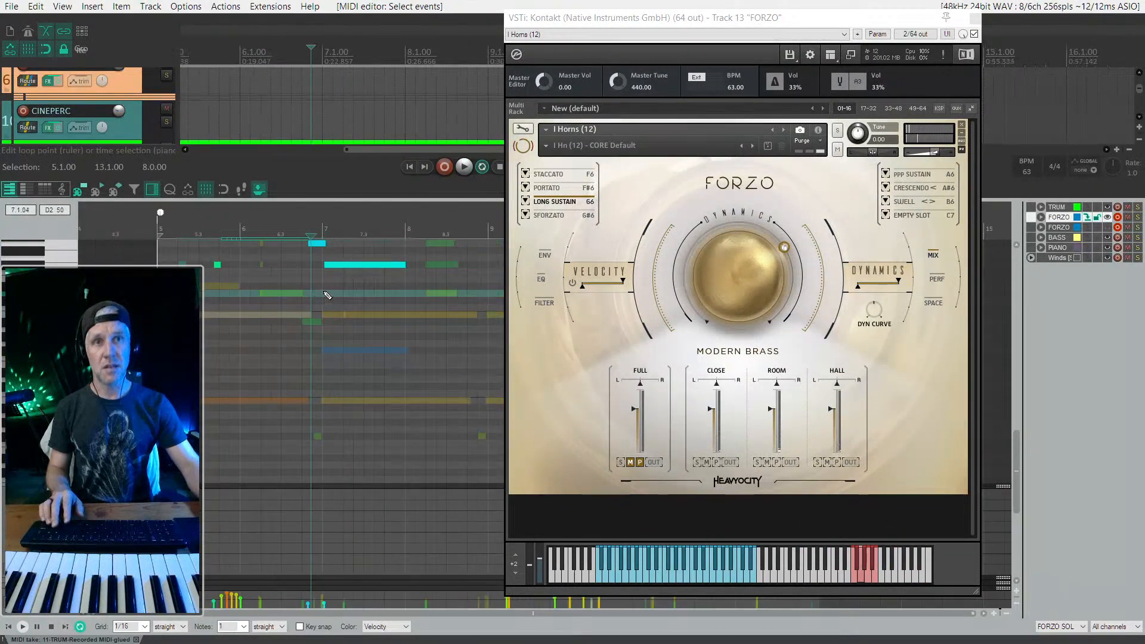
scroll(327, 296, down, 1)
key(ctrl+a)
scroll(327, 296, up, 2)
key(ctrl+Up)
key(ctrl+Up)
key(ctrl+Up)
key(ctrl+Up)
key(ctrl+Up)
key(ctrl+Up)
key(ctrl+Up)
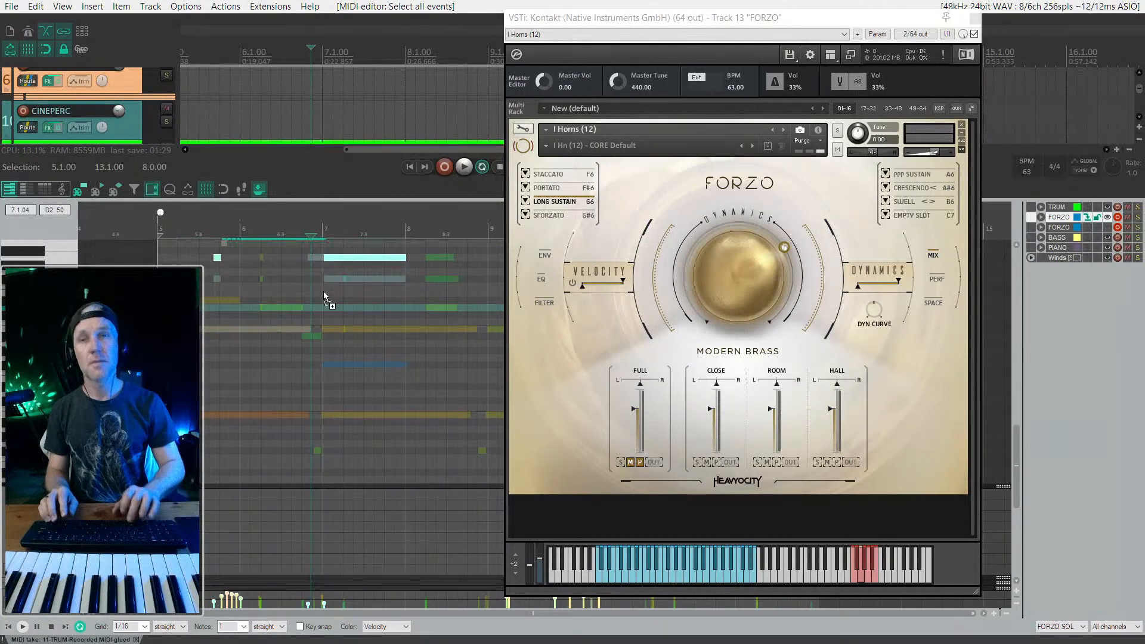
Step: Play back the transposed horn part, and close the FORZO Kontakt window and the MIDI editor
key(space)
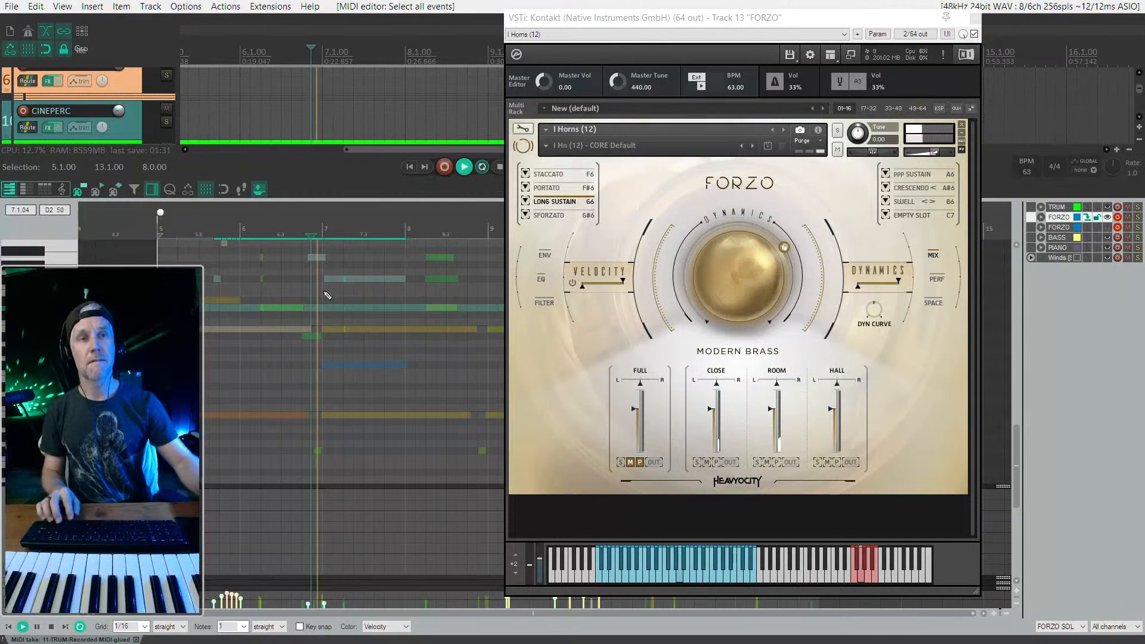
scroll(323, 291, down, 1)
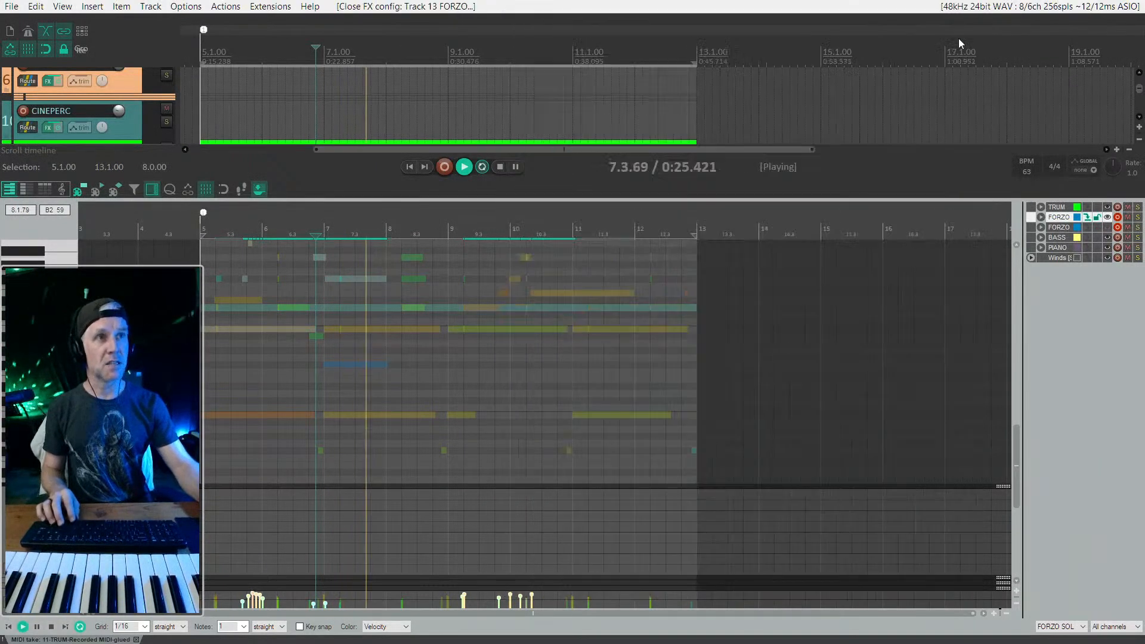
click(973, 17)
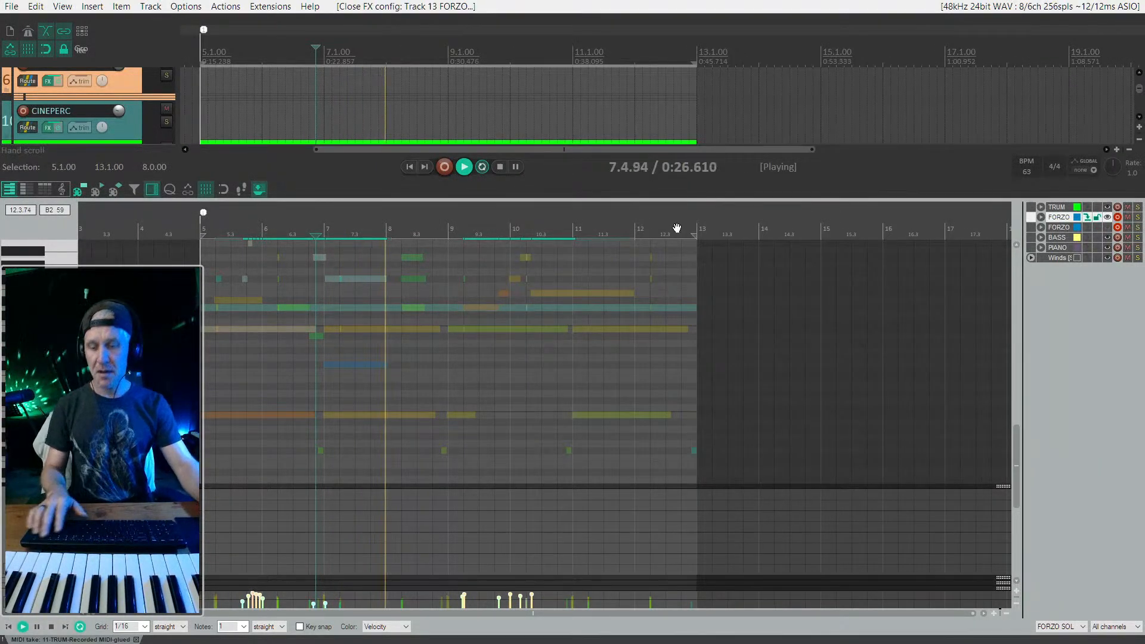
key(Escape)
Step: Move the duplicated FORZO track below the Winds folder and delete its copied MIDI item
drag(415, 118, 314, 480)
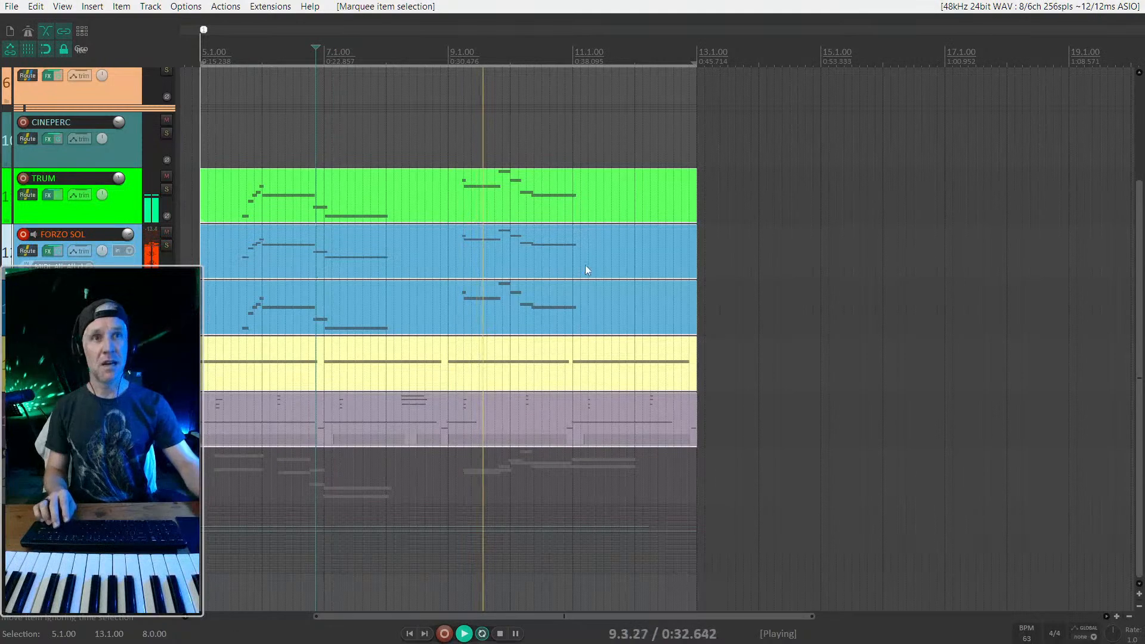
scroll(640, 276, left, 2)
click(568, 422)
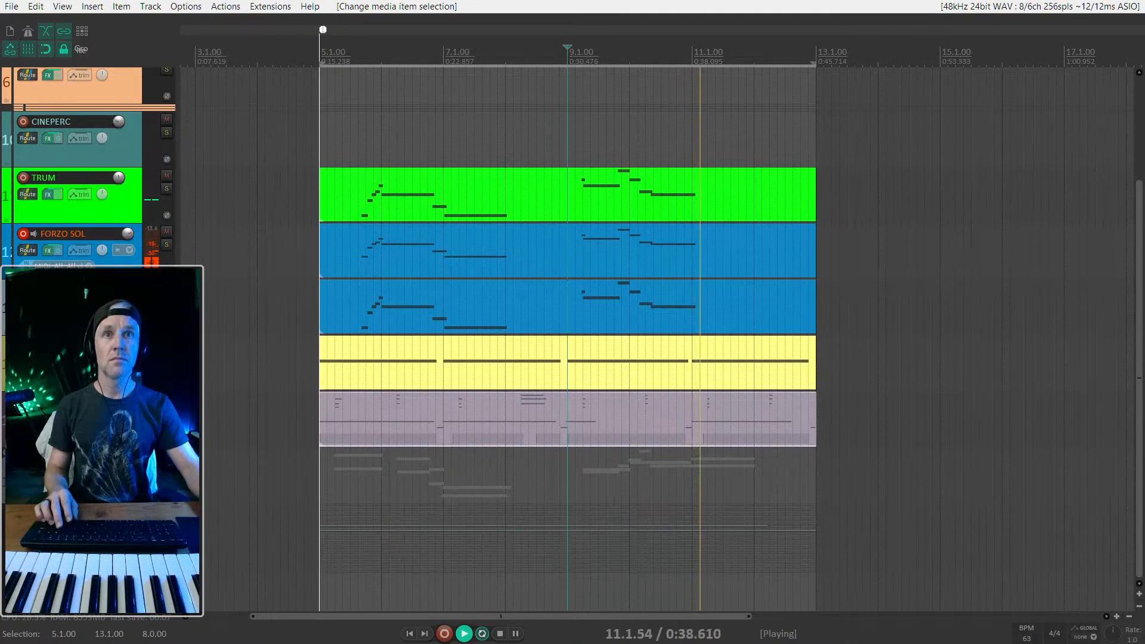
drag(77, 307, 77, 569)
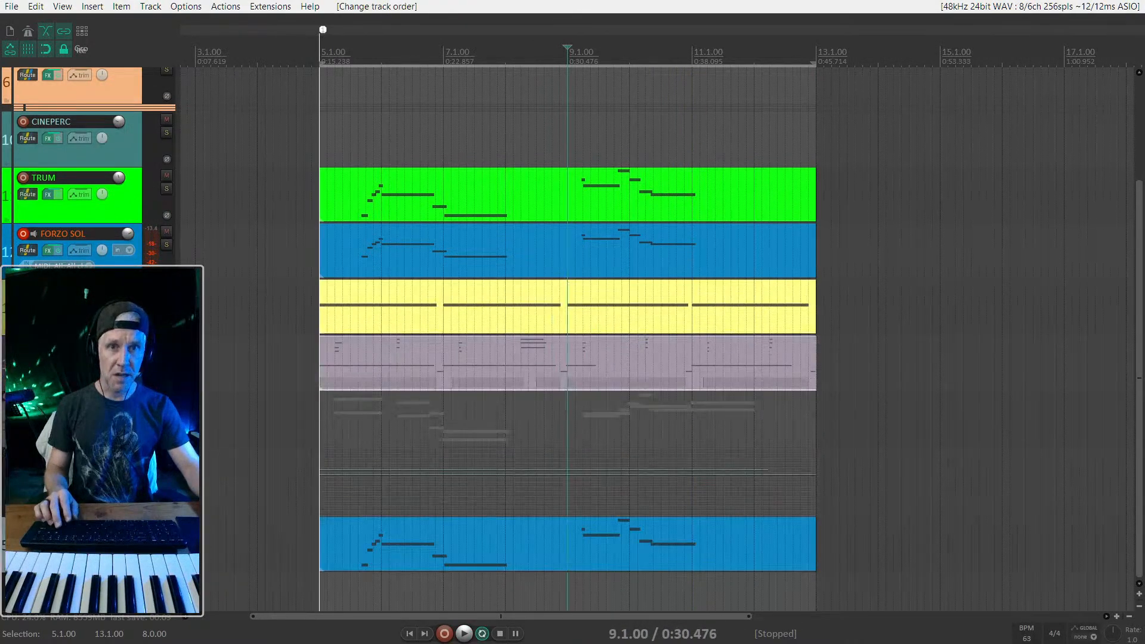
click(373, 553)
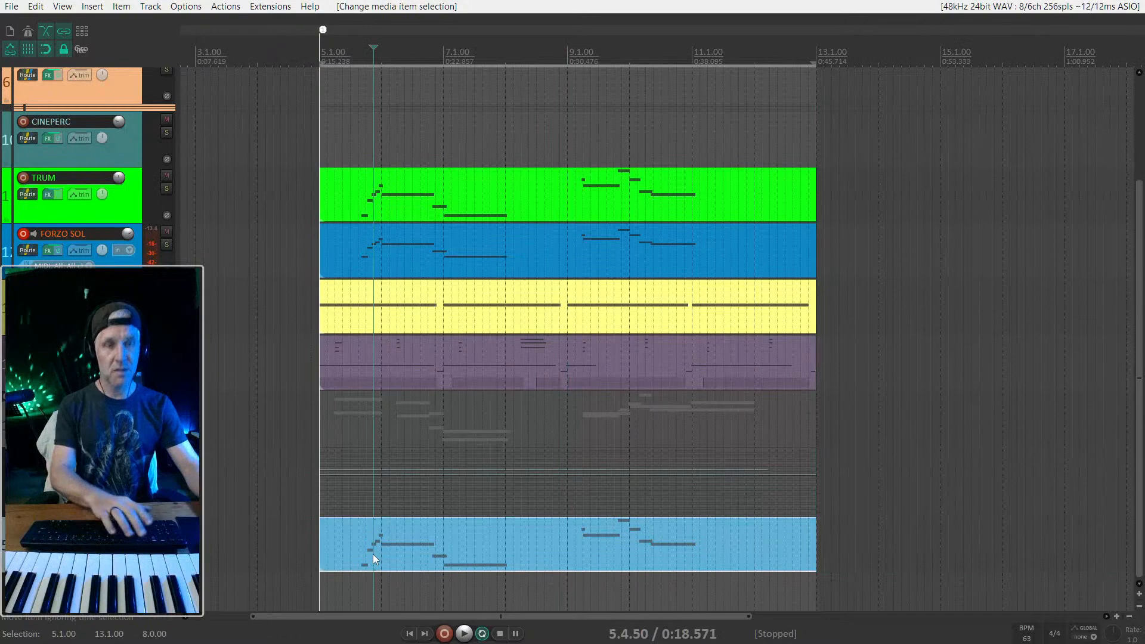
key(Delete)
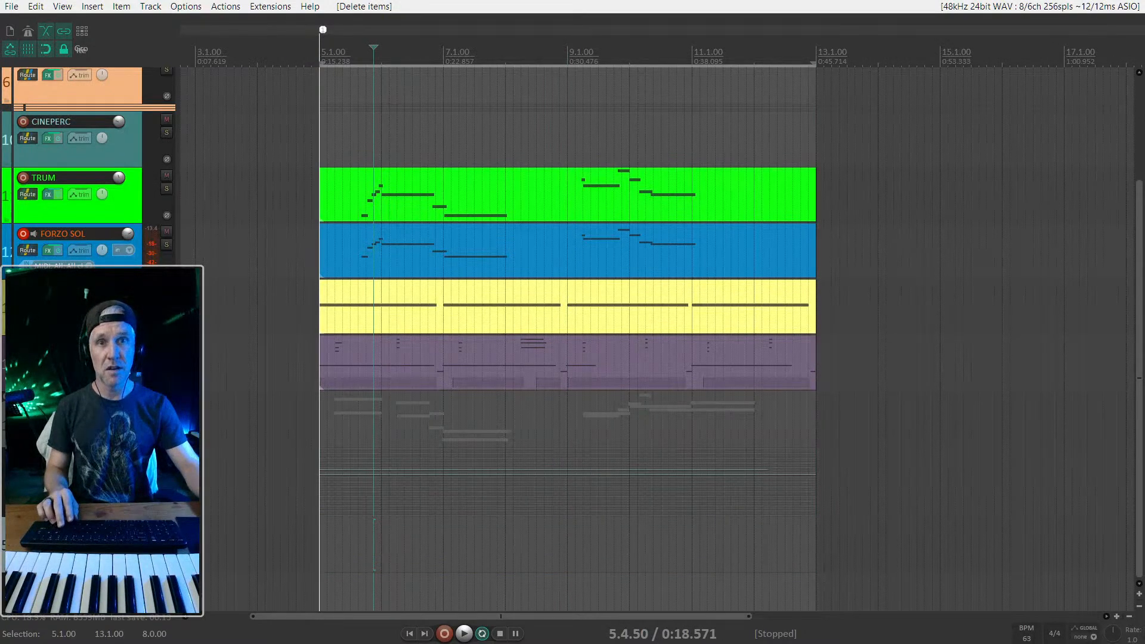
Step: Expand the Winds [SE64] folder to show its individual instrument tracks
scroll(303, 461, up, 2)
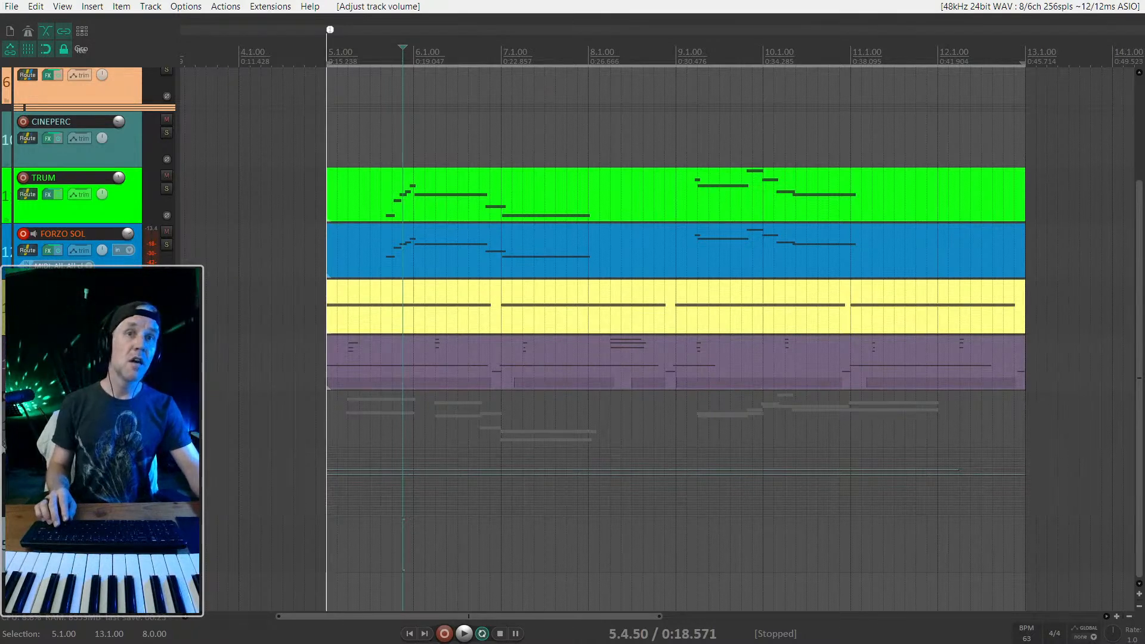
click(7, 442)
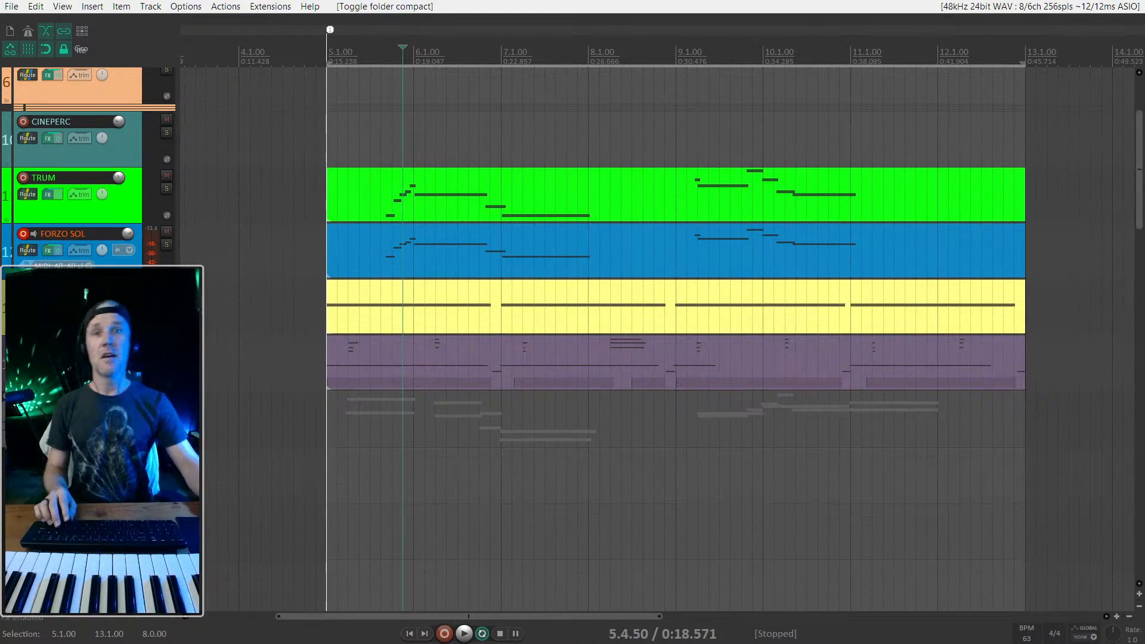
scroll(673, 357, down, 6)
scroll(674, 358, down, 5)
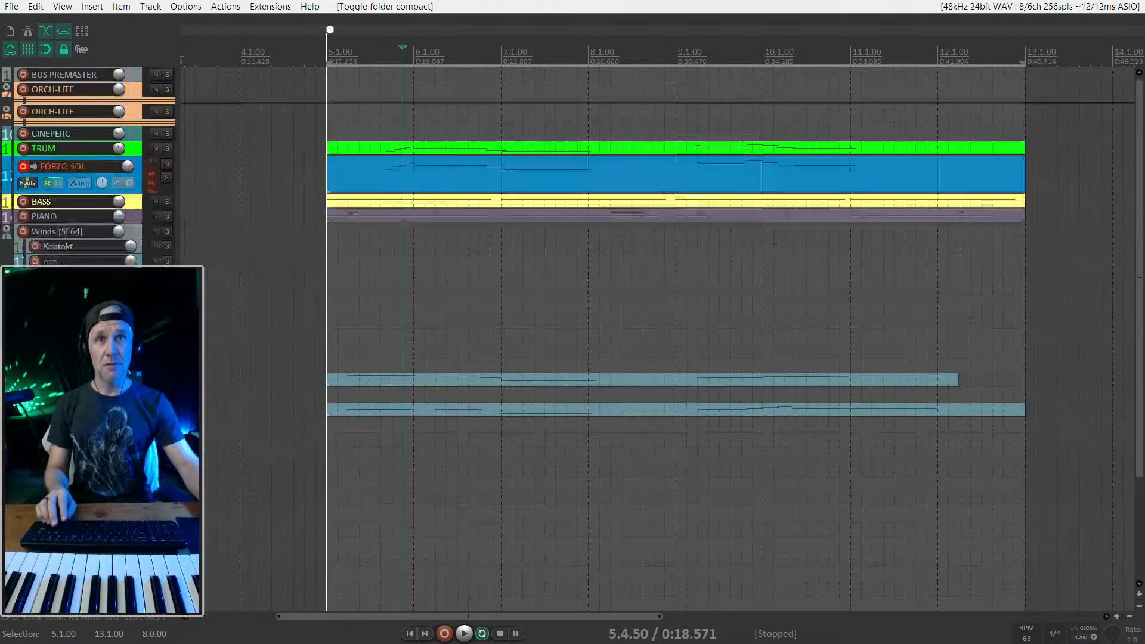
scroll(674, 357, down, 2)
scroll(673, 358, down, 3)
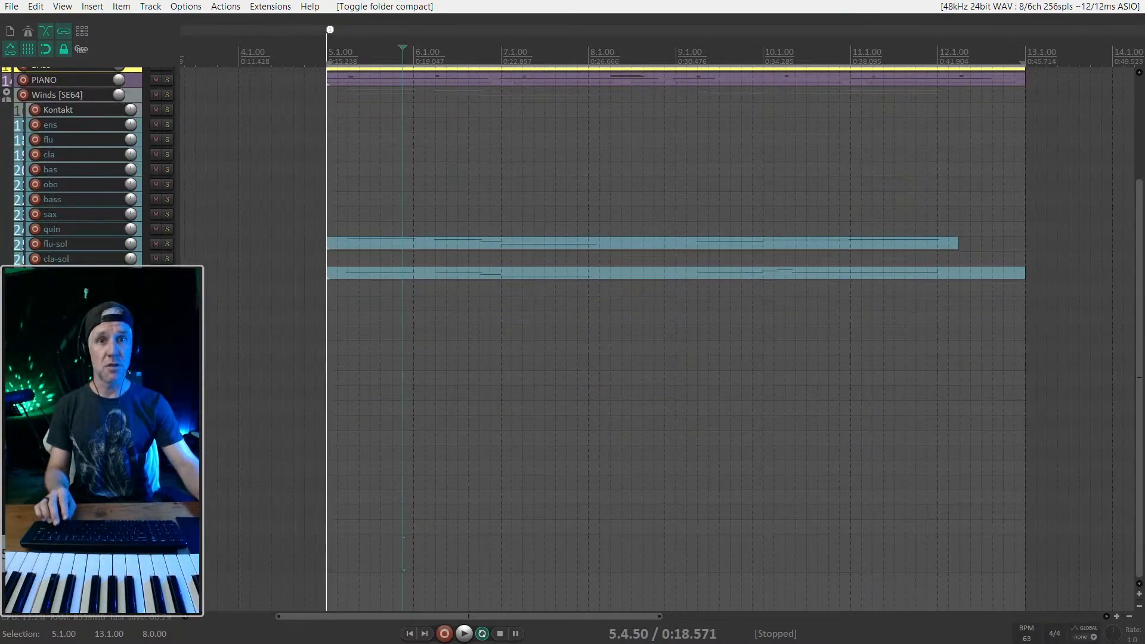
Step: Return the edit cursor to bar 5 and solo the Winds [SE64] folder track
click(324, 229)
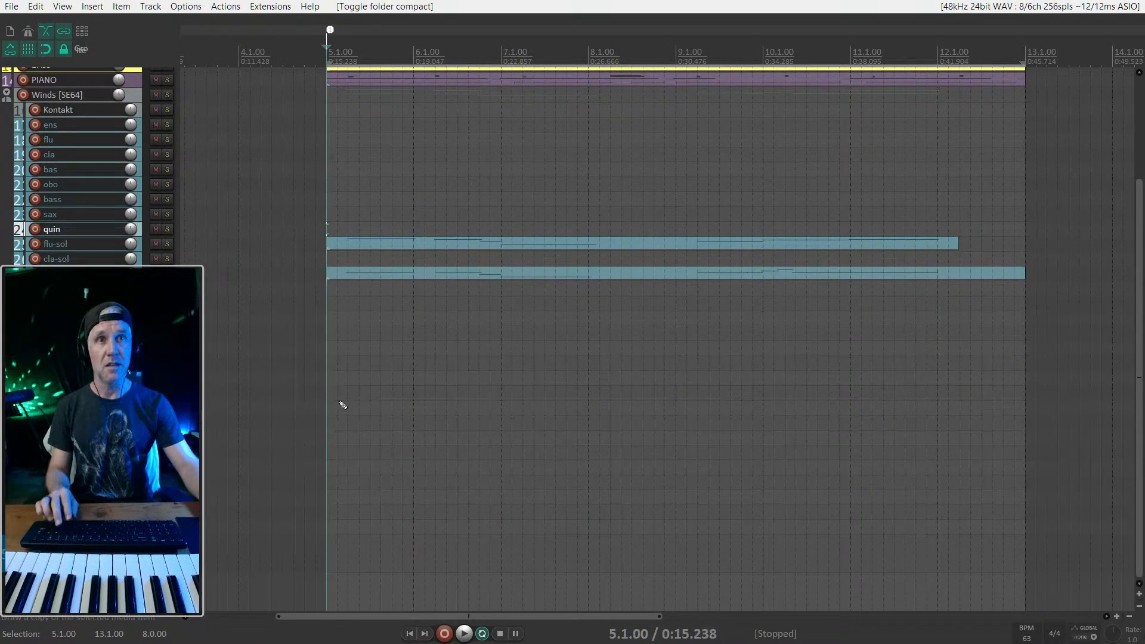
scroll(116, 138, up, 1)
click(131, 124)
key(F6)
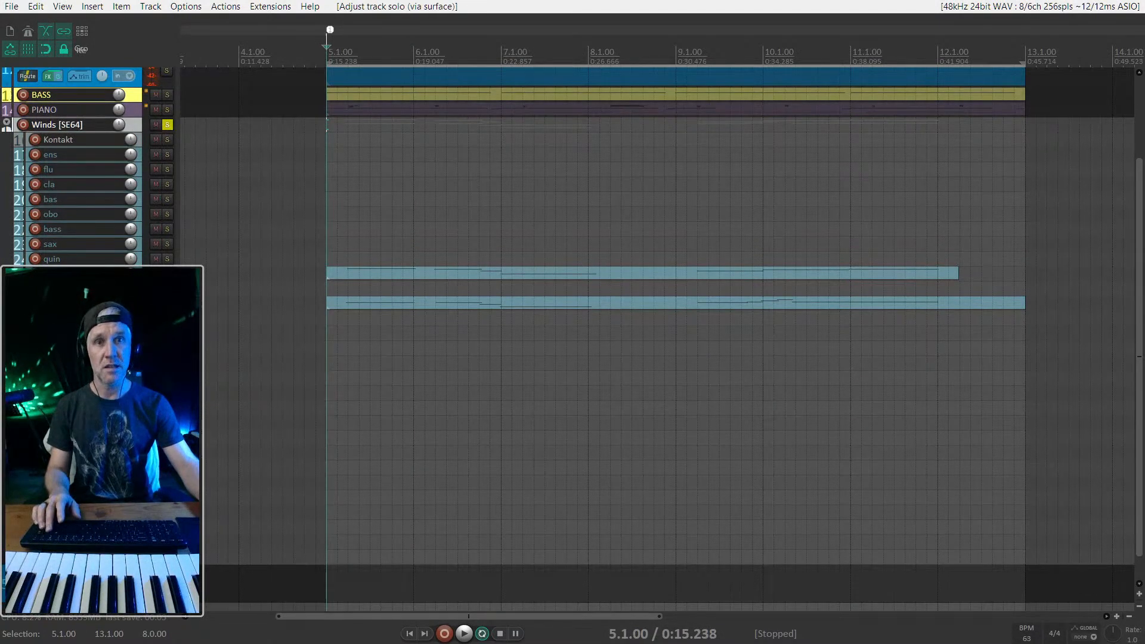
Step: Start playback from bar 5 and solo the PIANO and BASS tracks alongside the Winds [SE64] folder
key(space)
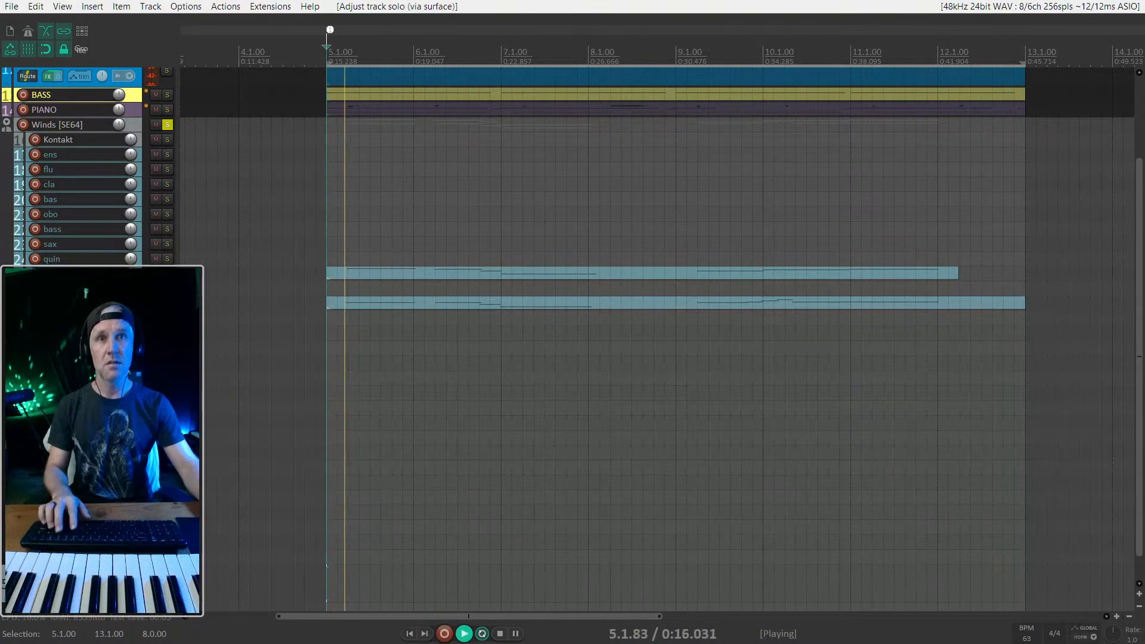
scroll(166, 128, up, 1)
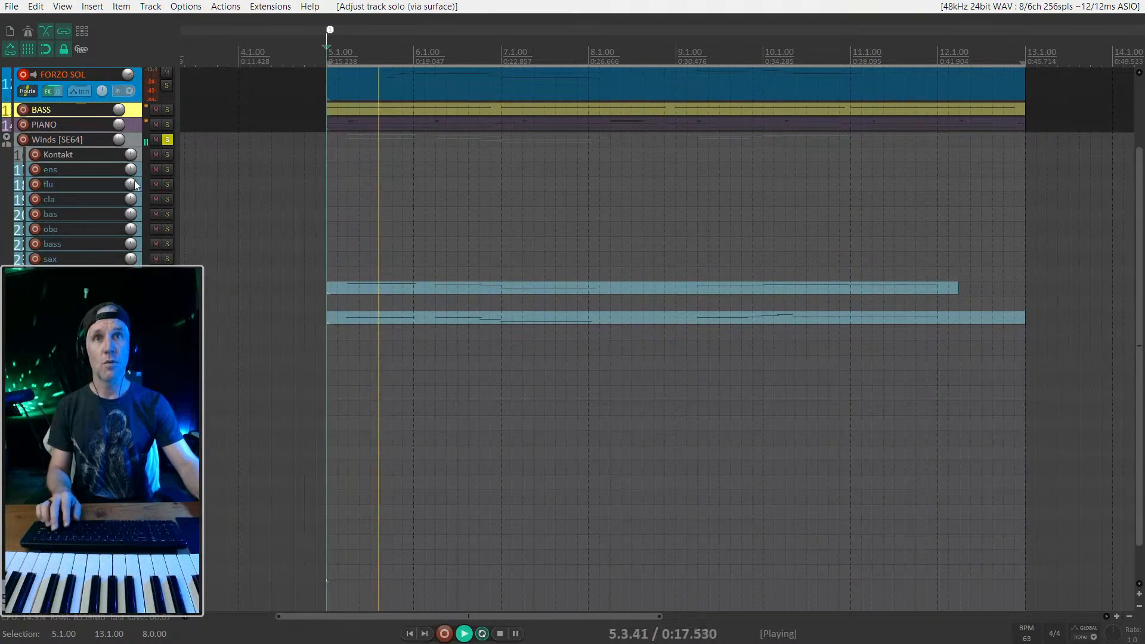
click(167, 124)
click(166, 110)
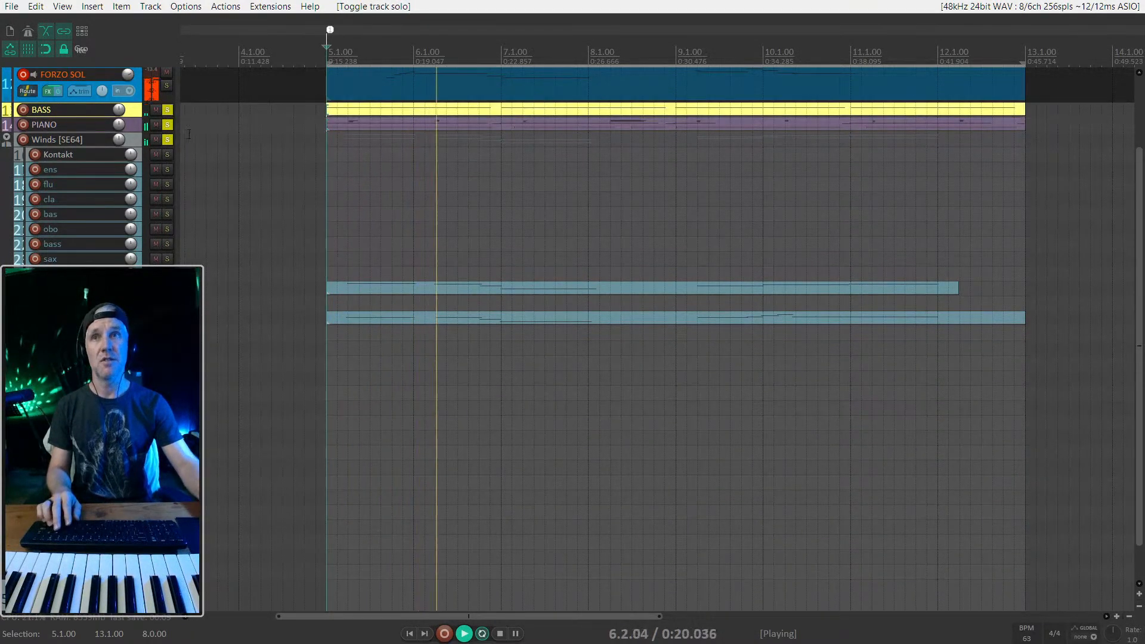
scroll(539, 320, down, 3)
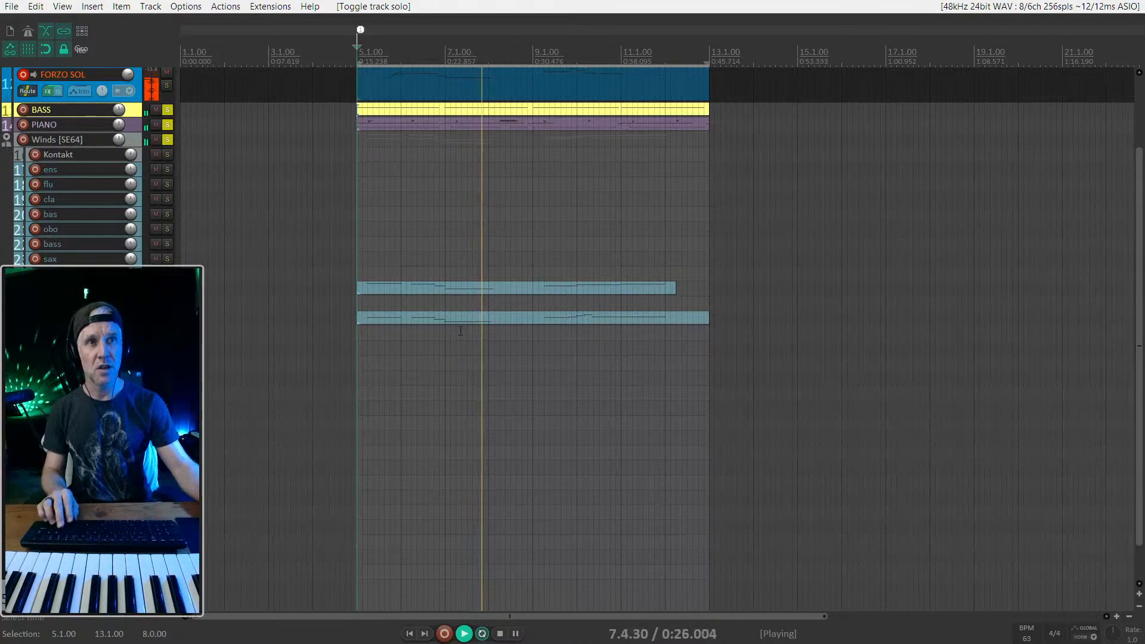
scroll(325, 482, down, 3)
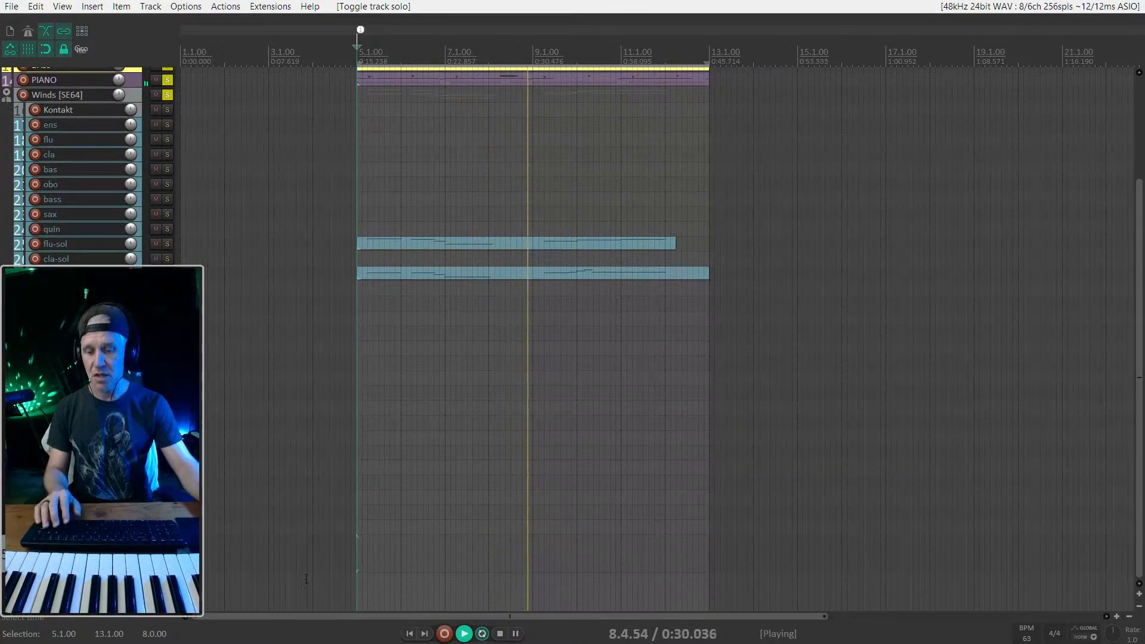
scroll(306, 578, down, 2)
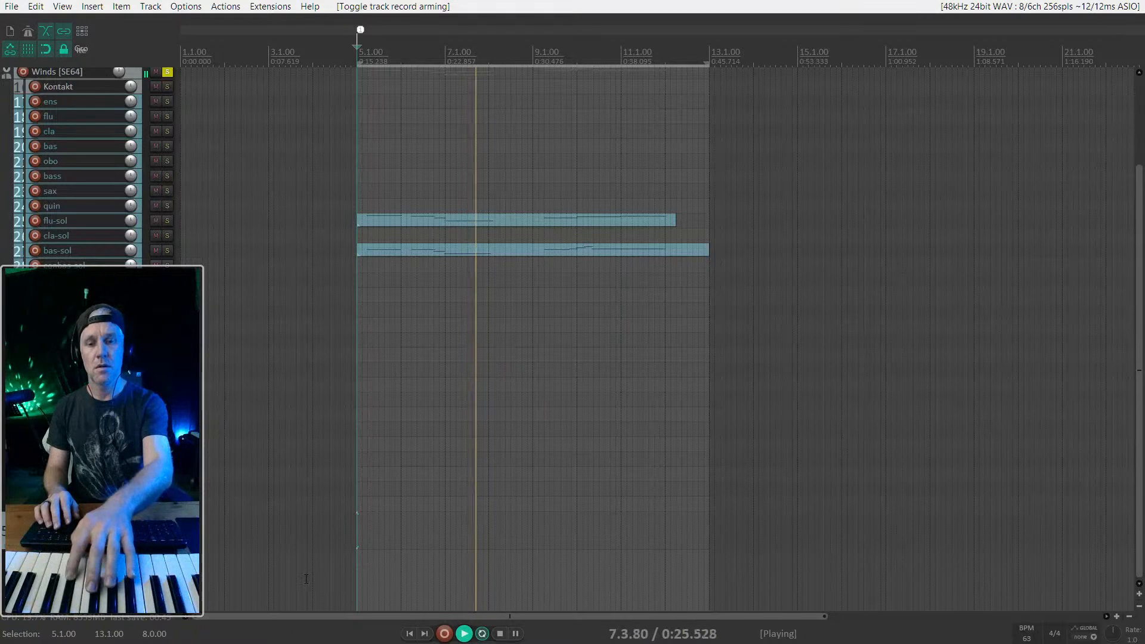
Step: Replay the soloed arrangement from bar 5 several times to rehearse the line for the FORZO track below the Winds folder
key(space)
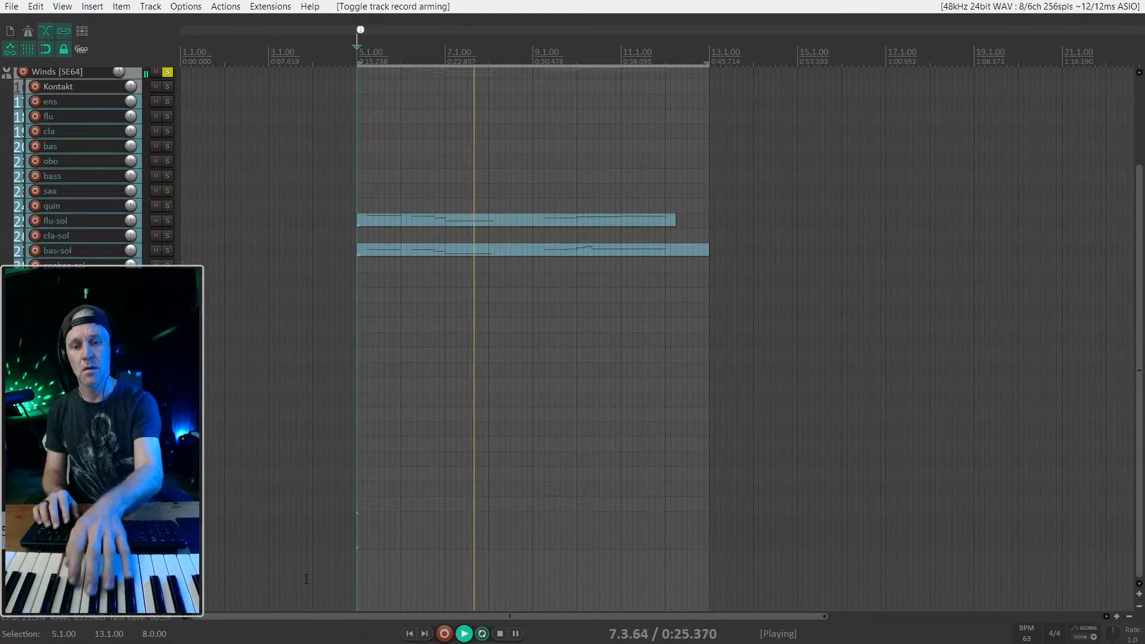
key(space)
key(space)
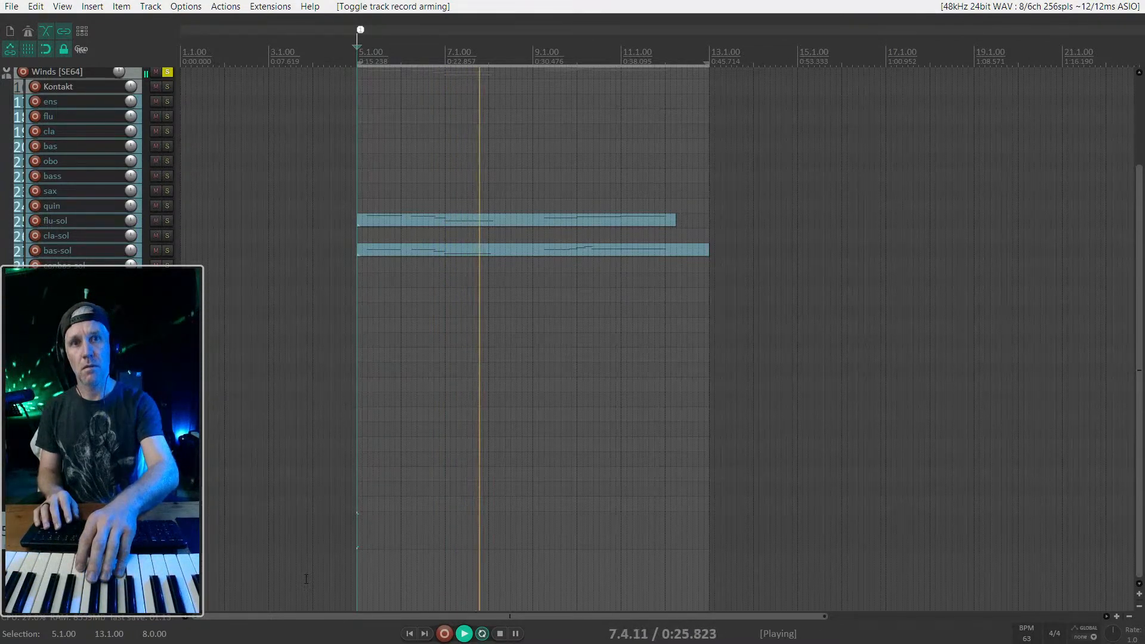
key(space)
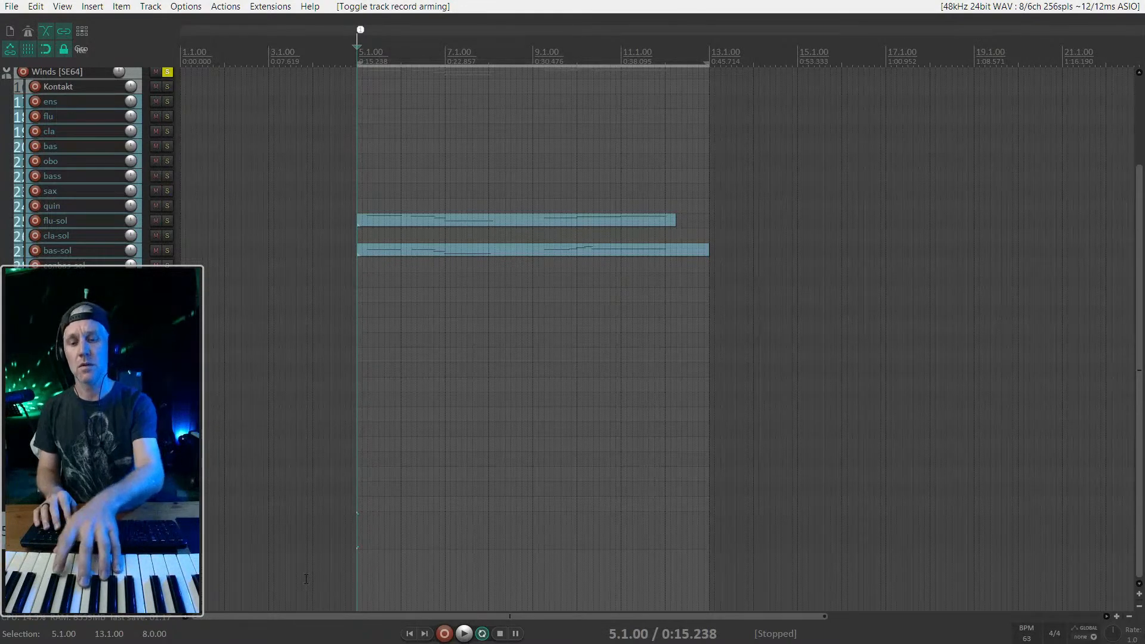
key(space)
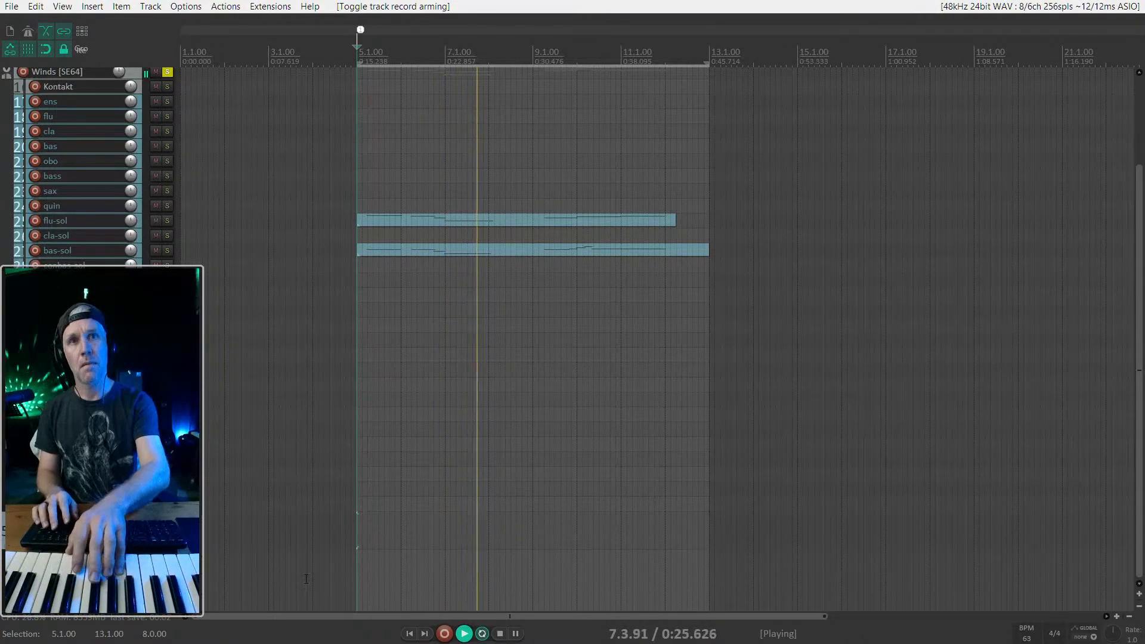
key(space)
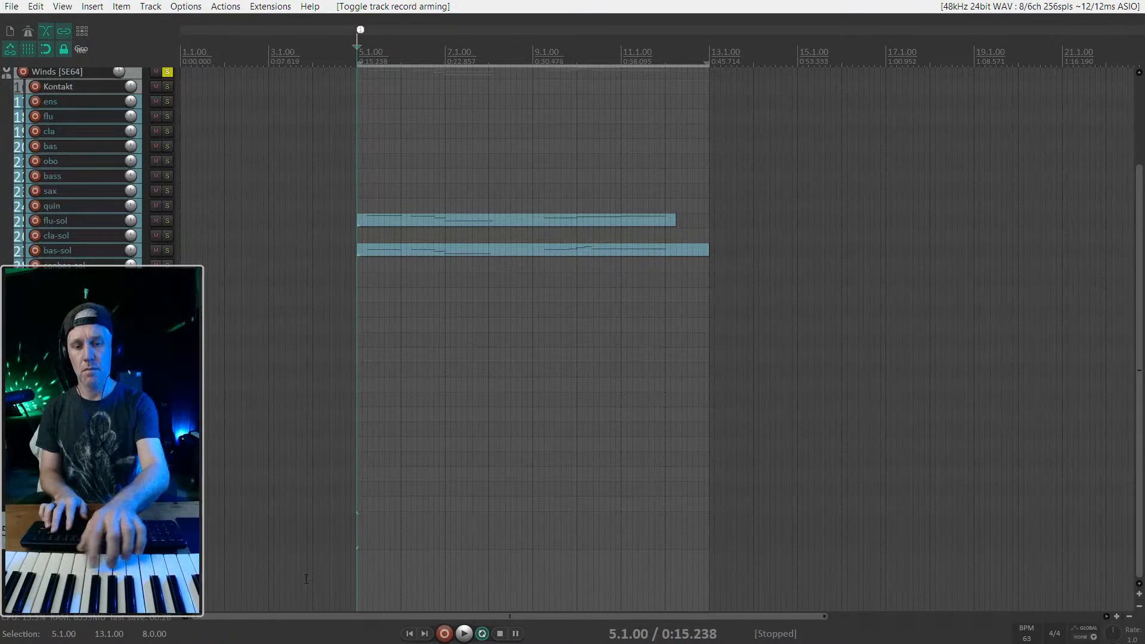
key(space)
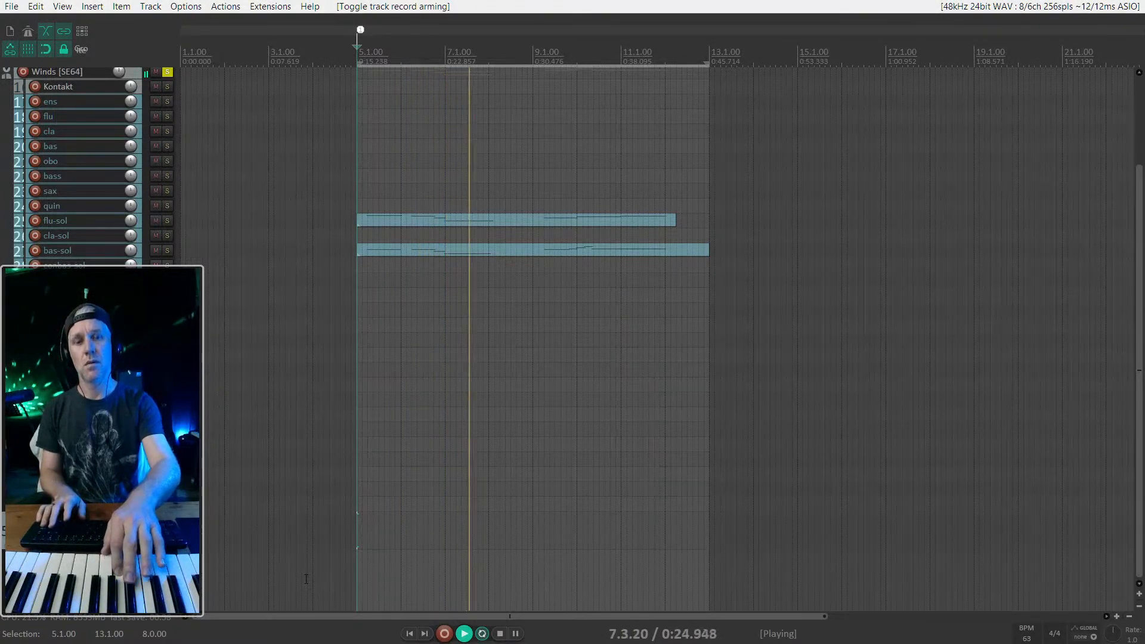
key(space)
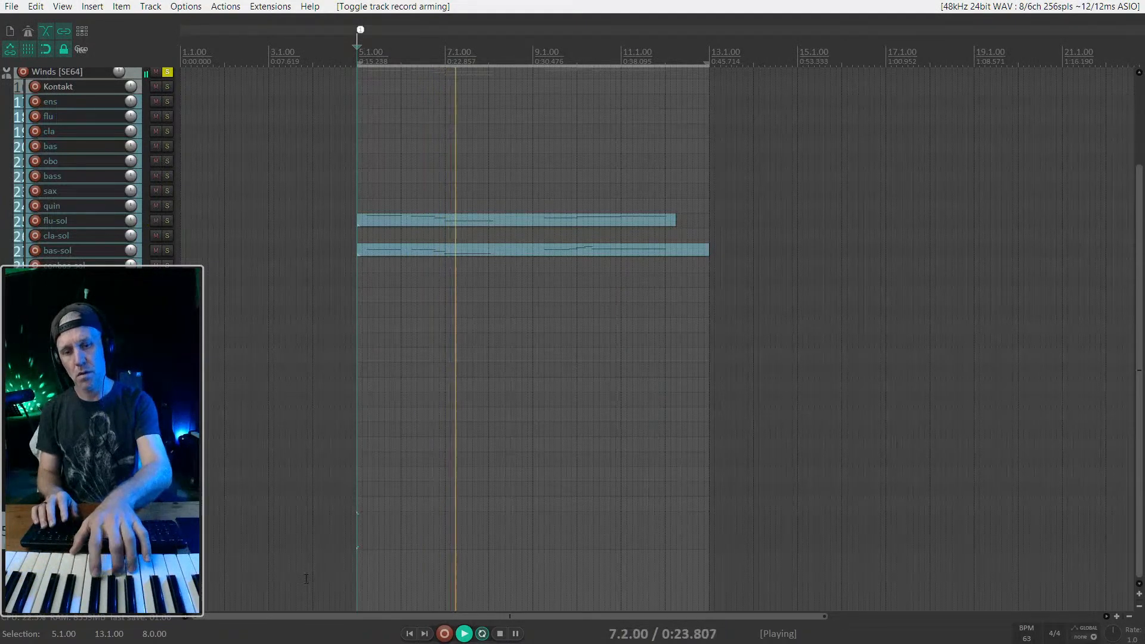
key(space)
key(ctrl+r)
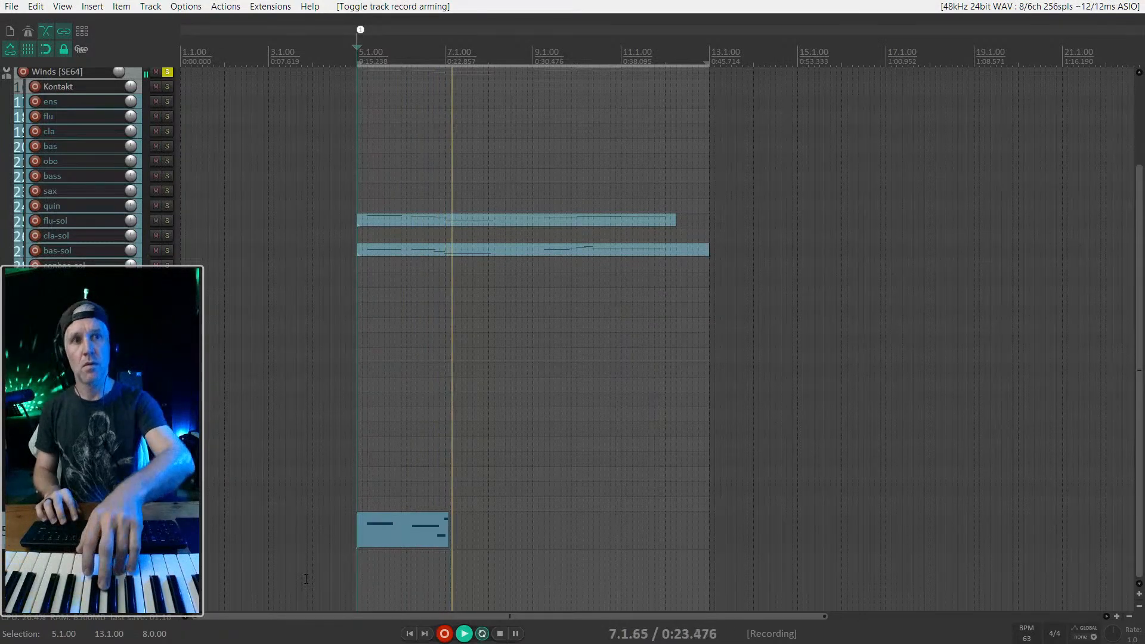
key(space)
key(ctrl+z)
Step: Record the rehearsed line on the FORZO track below the Winds folder from bar 5 to about bar 12
key(ctrl+r)
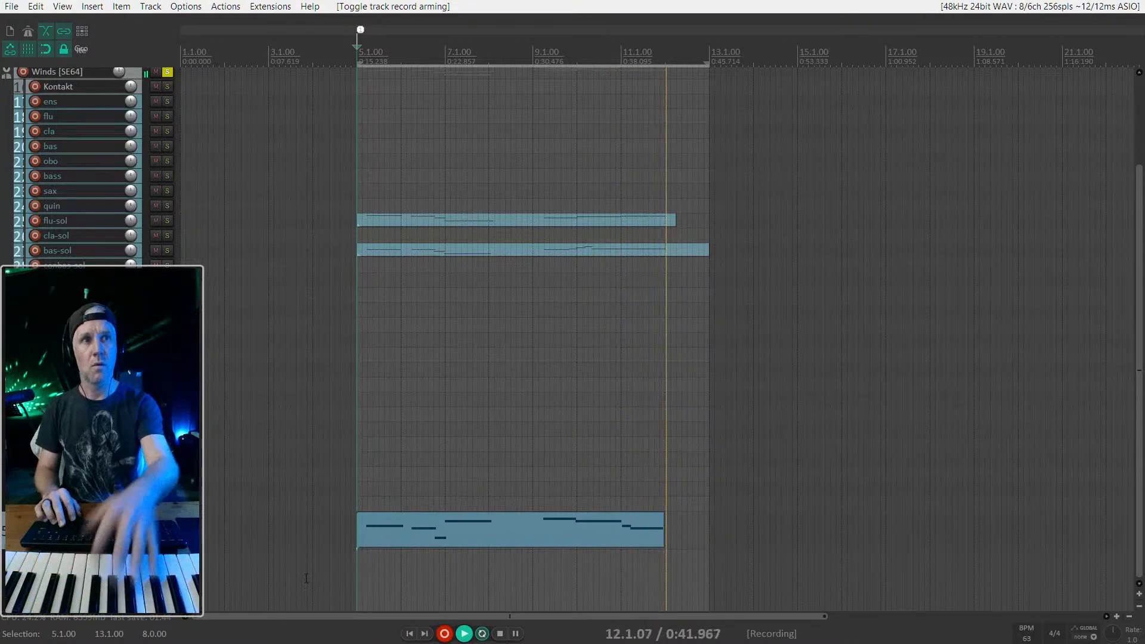
key(space)
Step: Delete the short note at bar 11 in the recorded FORZO item, extend the last note's start to bar 11, and close the inline editor
scroll(636, 559, up, 5)
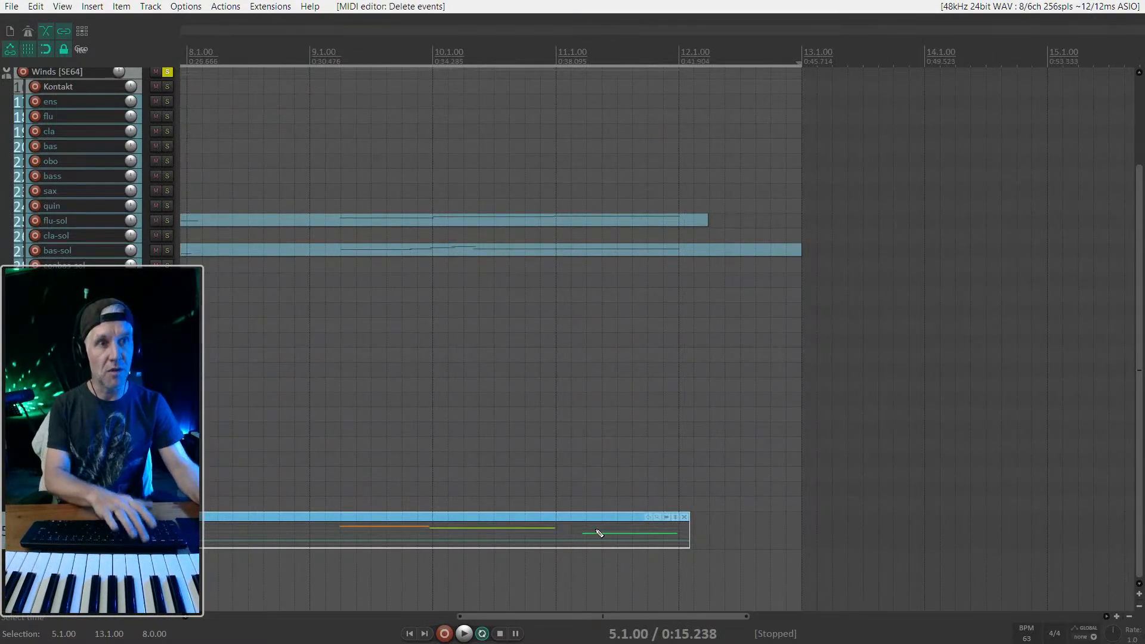
drag(586, 532, 566, 533)
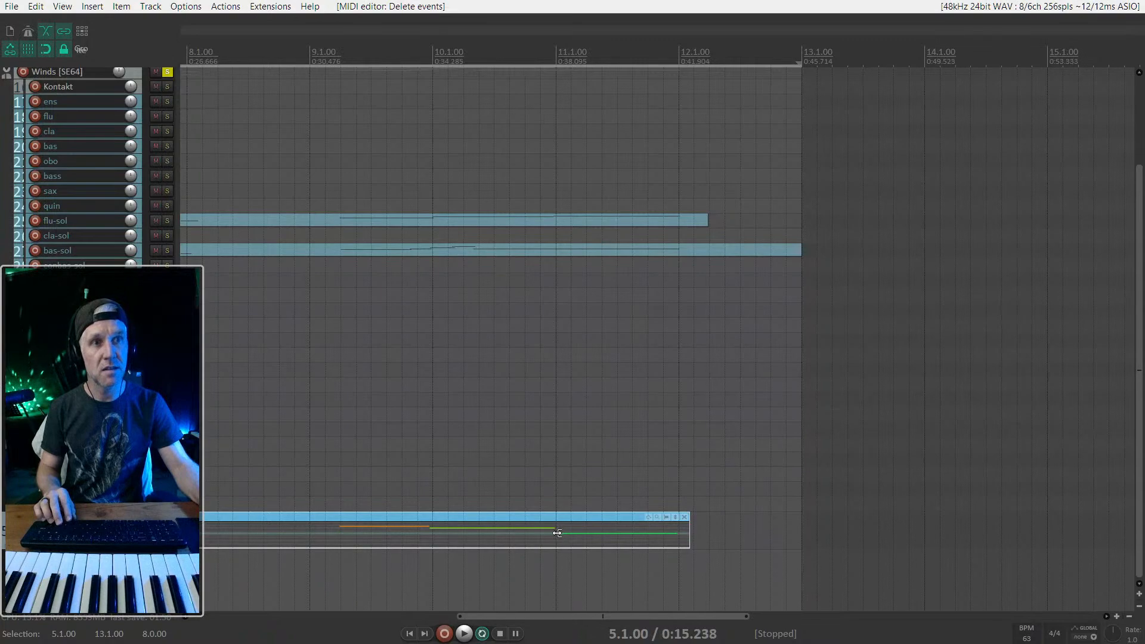
scroll(556, 532, down, 5)
click(372, 517)
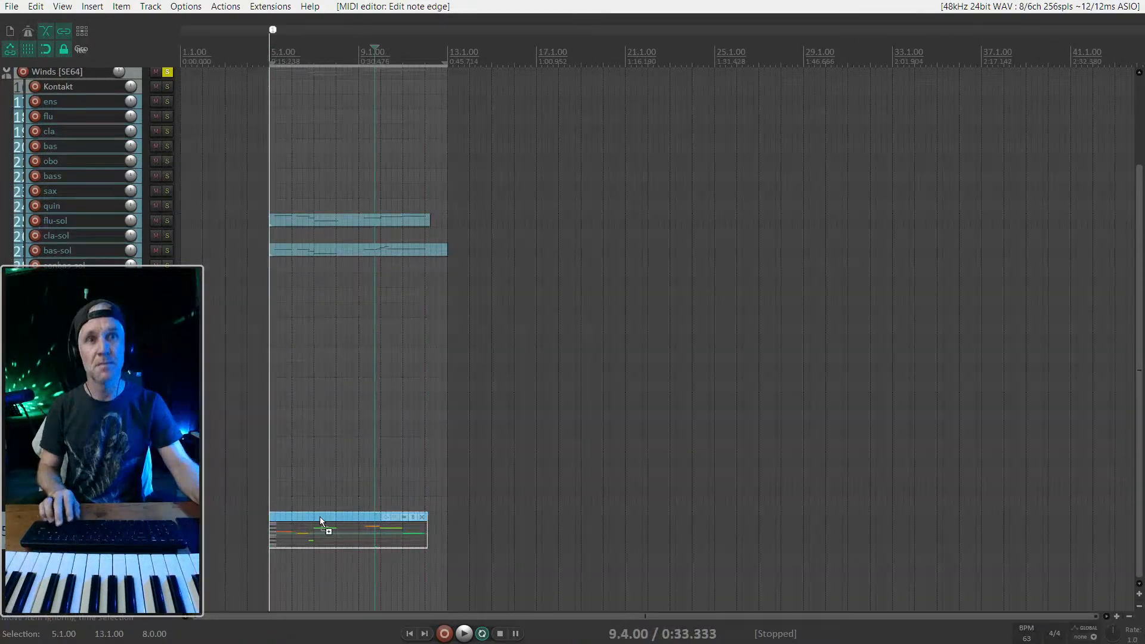
click(348, 517)
key(e)
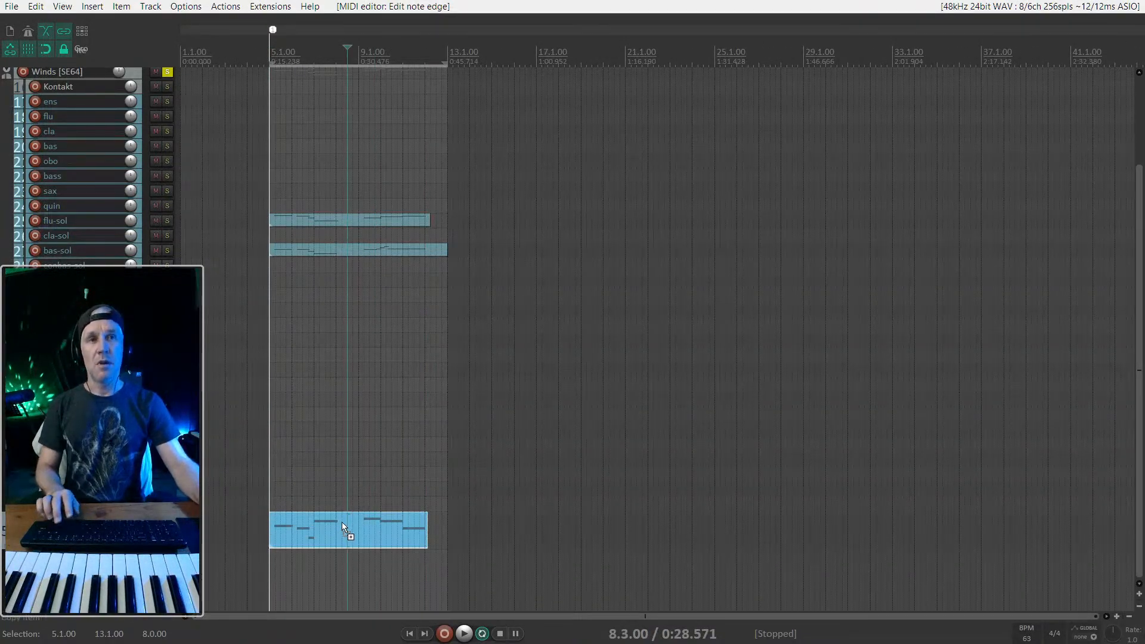
Step: Unsolo all tracks and play back the full arrangement from bar 5 to about bar 12
scroll(283, 459, down, 2)
scroll(284, 459, up, 2)
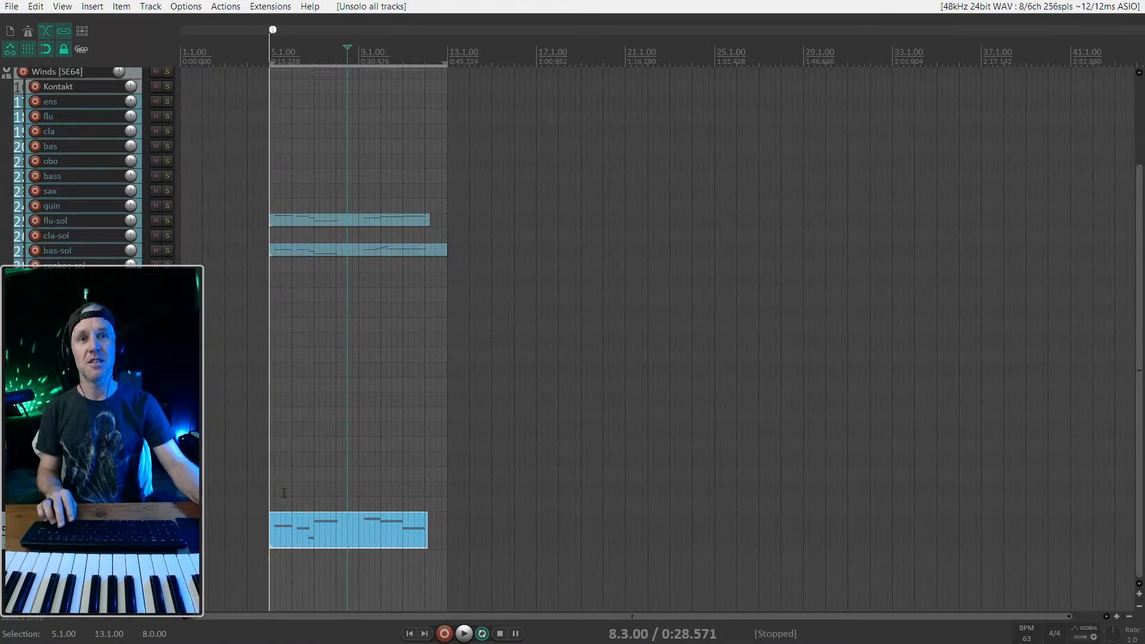
key(space)
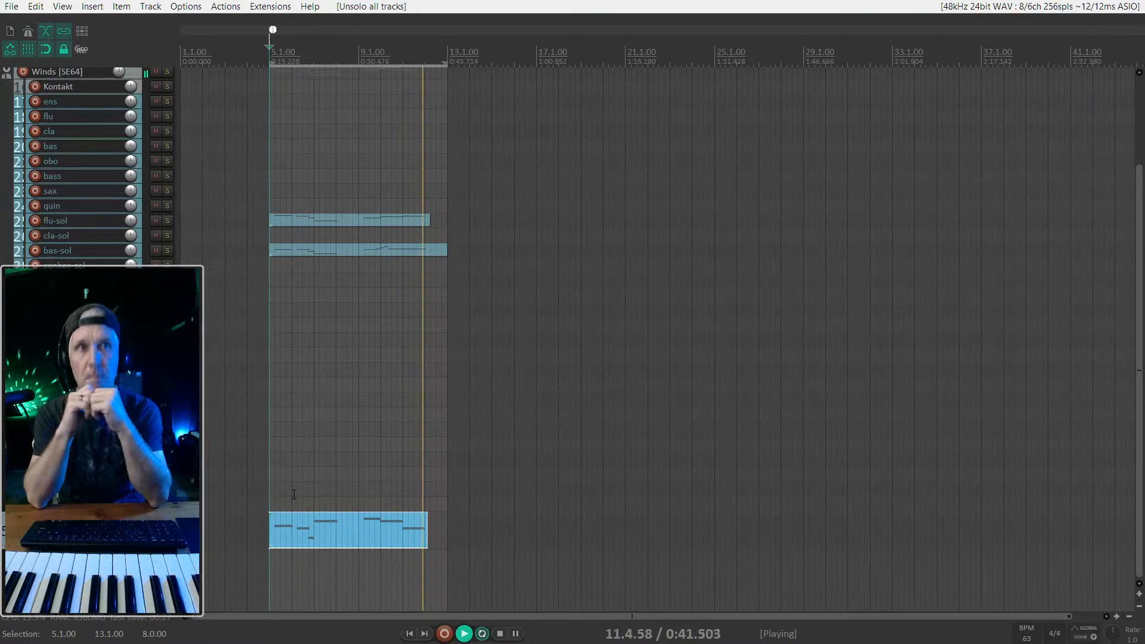
key(space)
Step: Compact the Winds [SE64] folder and disarm recording on the FORZO track below it
scroll(245, 366, up, 2)
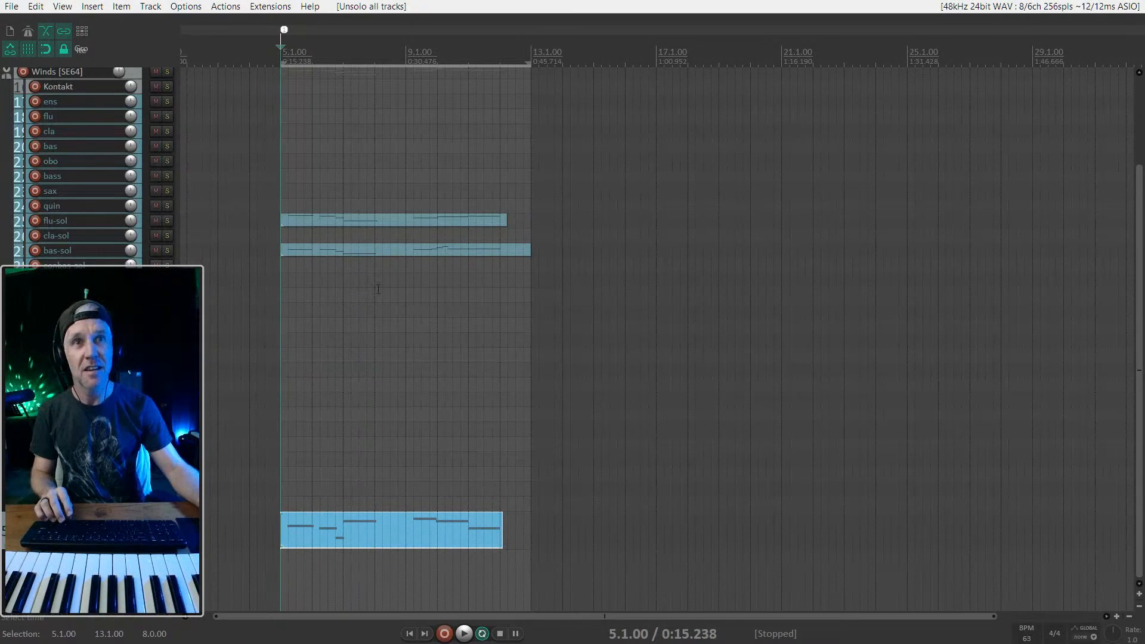
scroll(298, 323, up, 4)
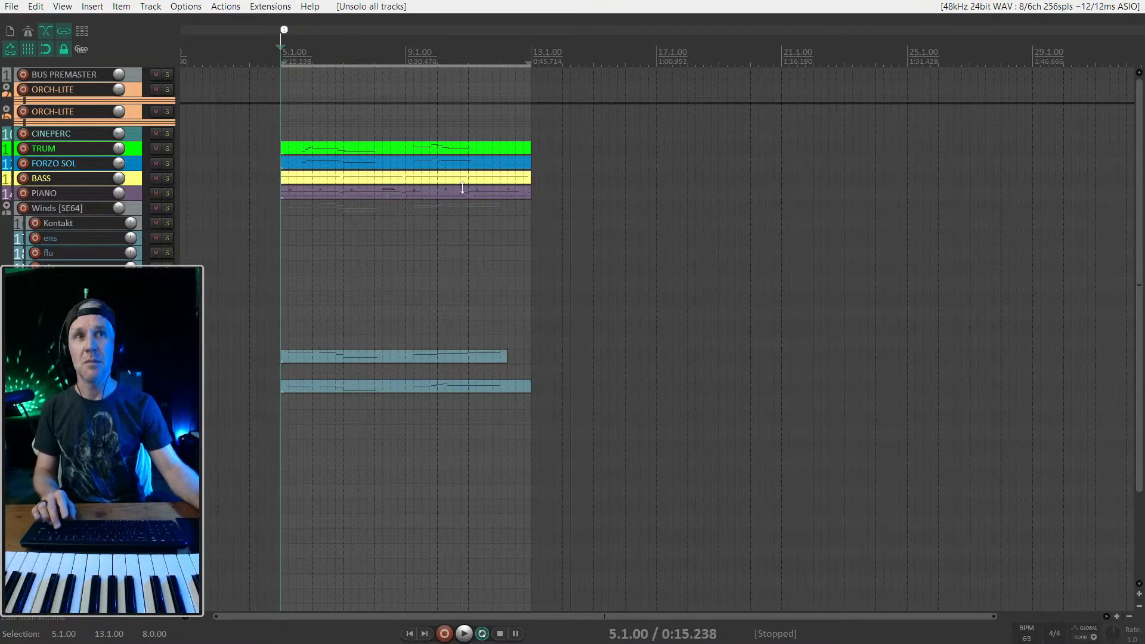
click(6, 208)
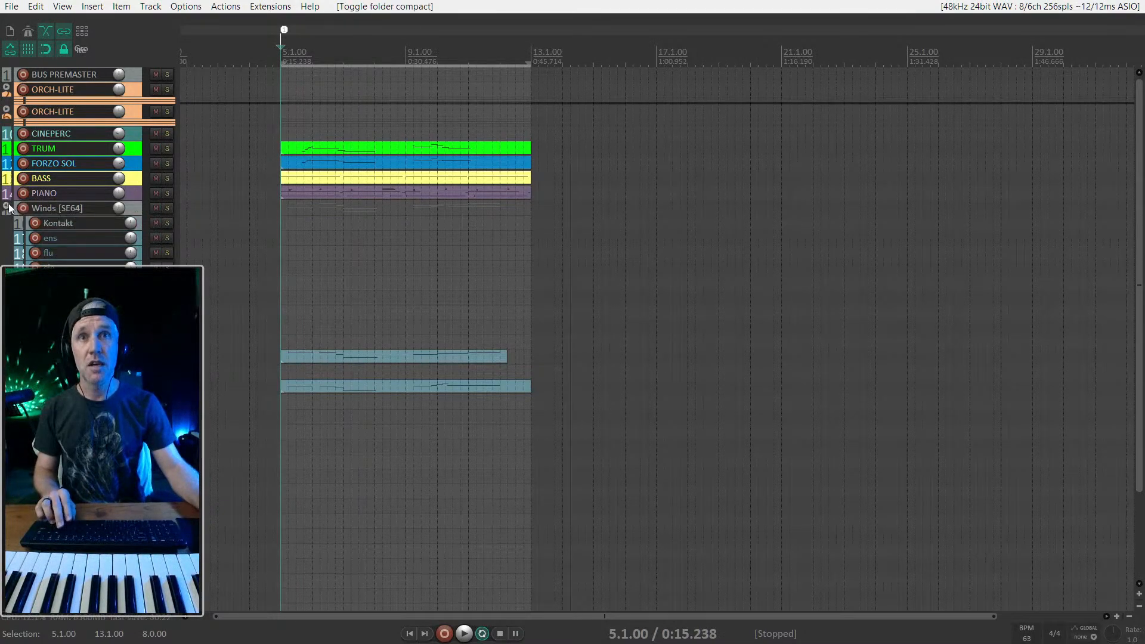
click(23, 293)
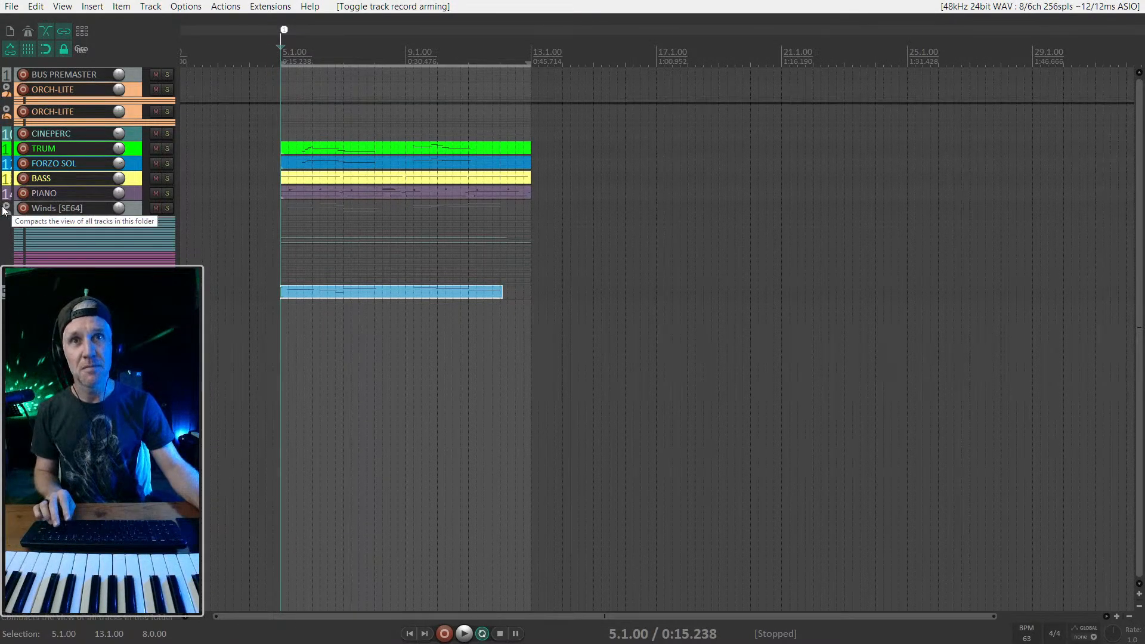
click(134, 207)
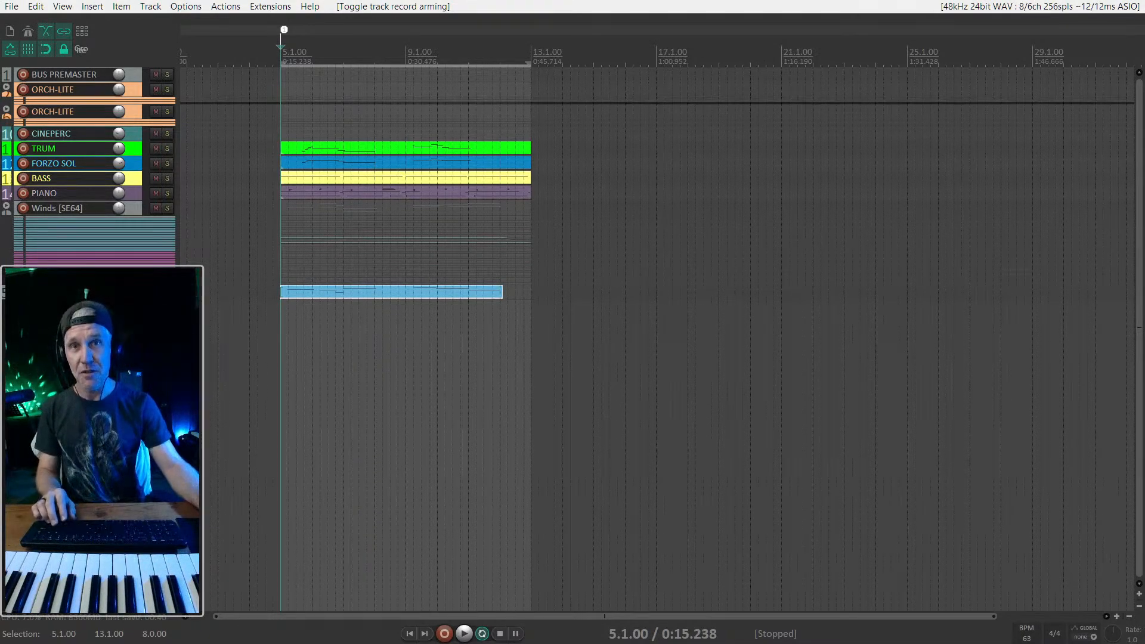
click(133, 192)
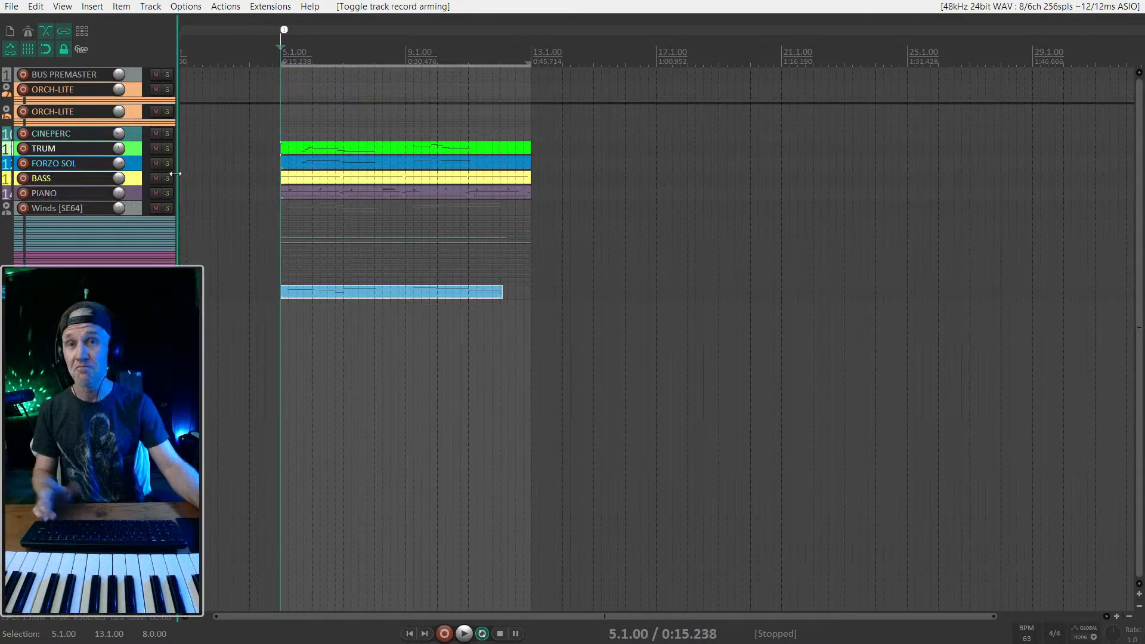
click(138, 168)
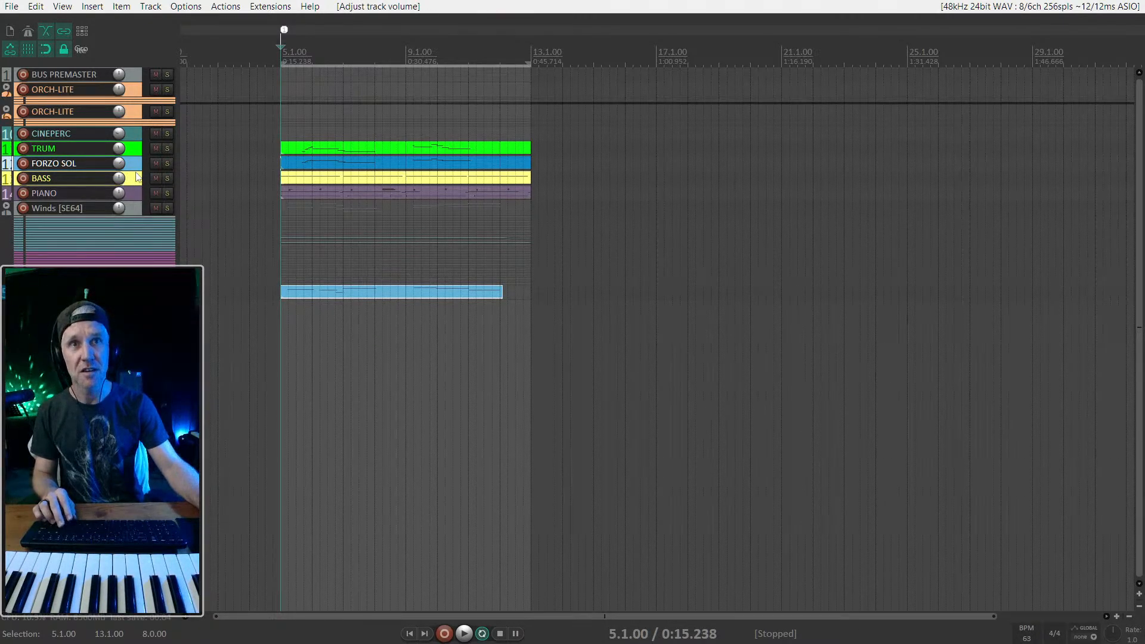
click(136, 179)
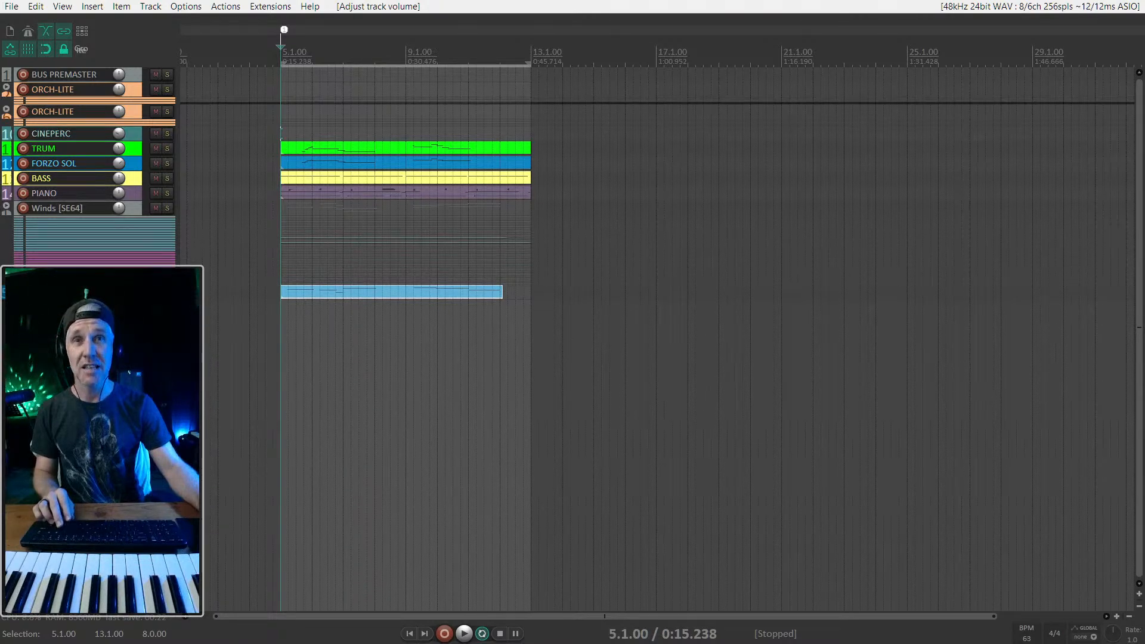
Step: Insert Kontakt as a virtual instrument on a new track, decline building its extra output tracks, and close the Kontakt window
right_click(79, 346)
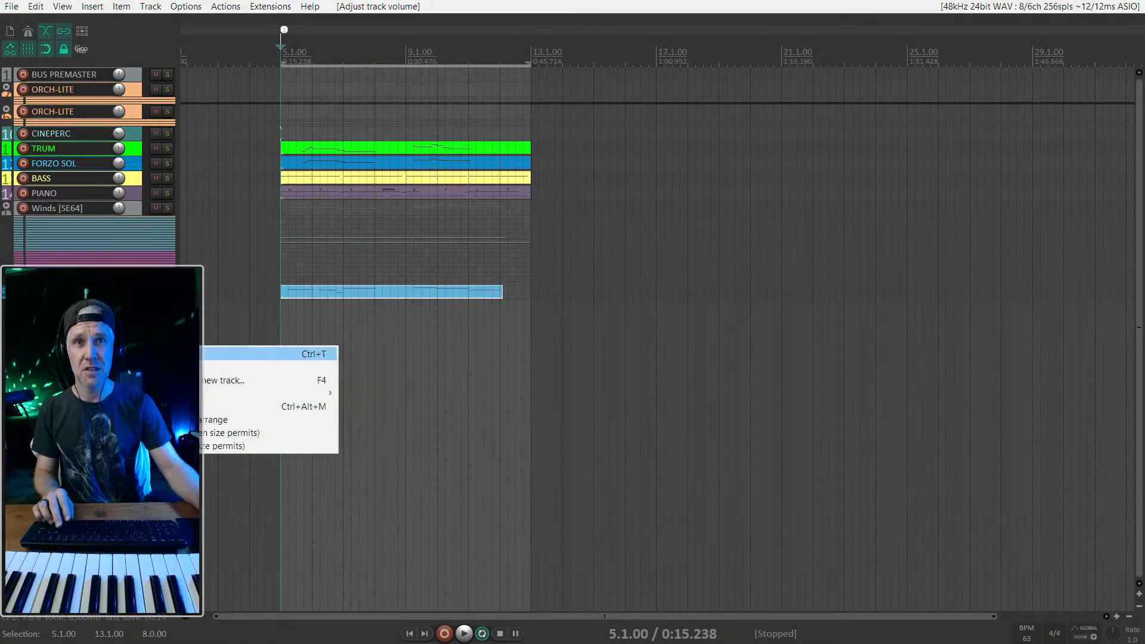
key(Escape)
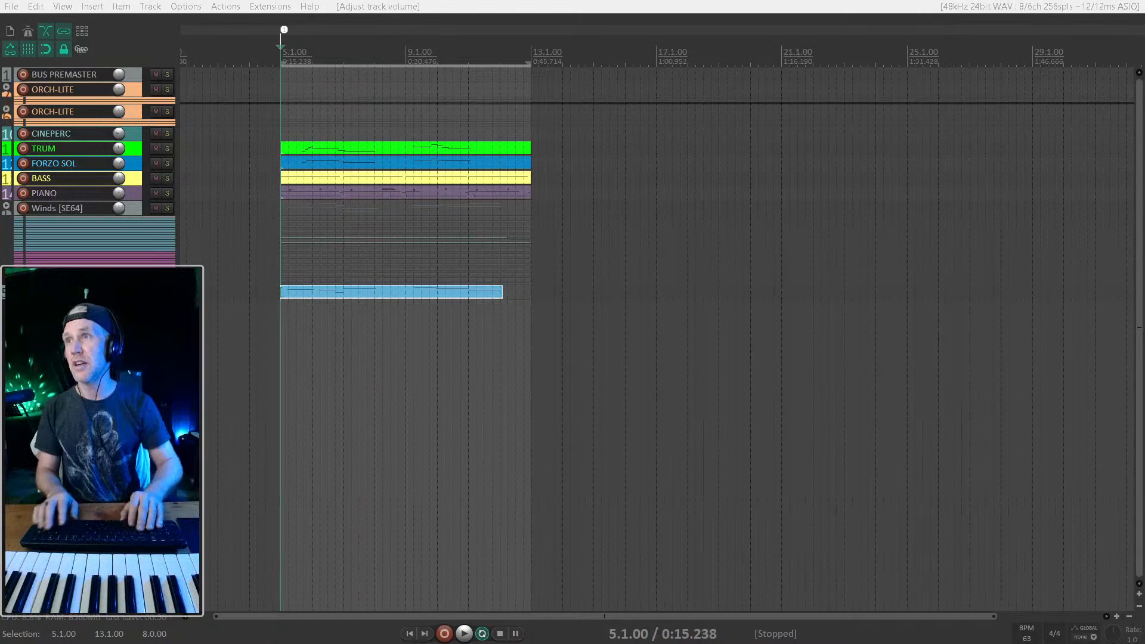
key(Return)
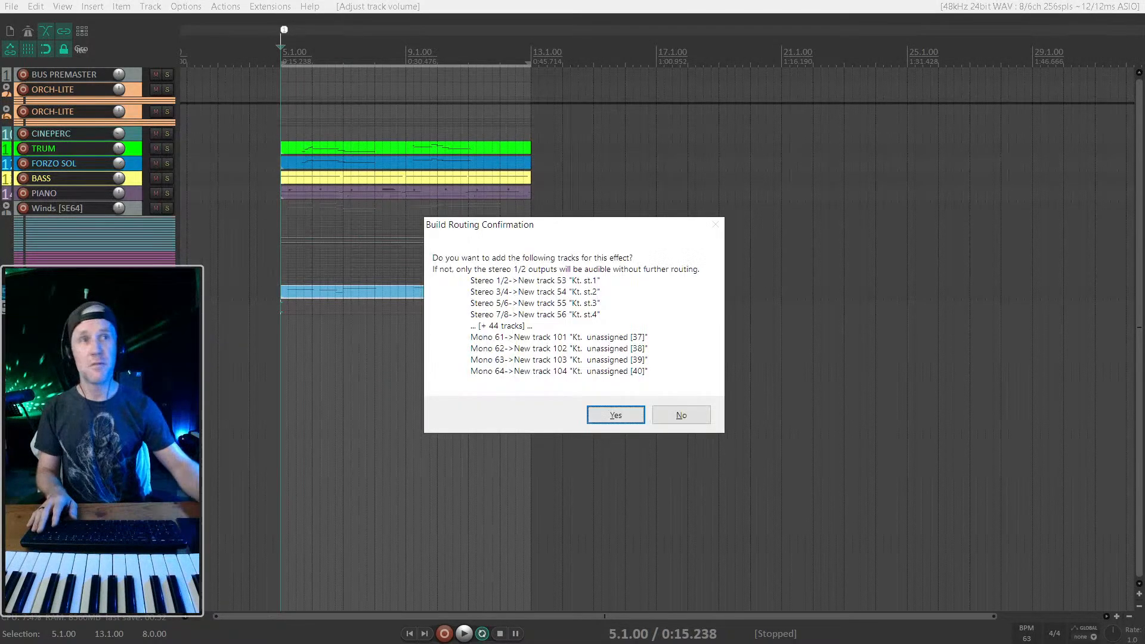
click(686, 416)
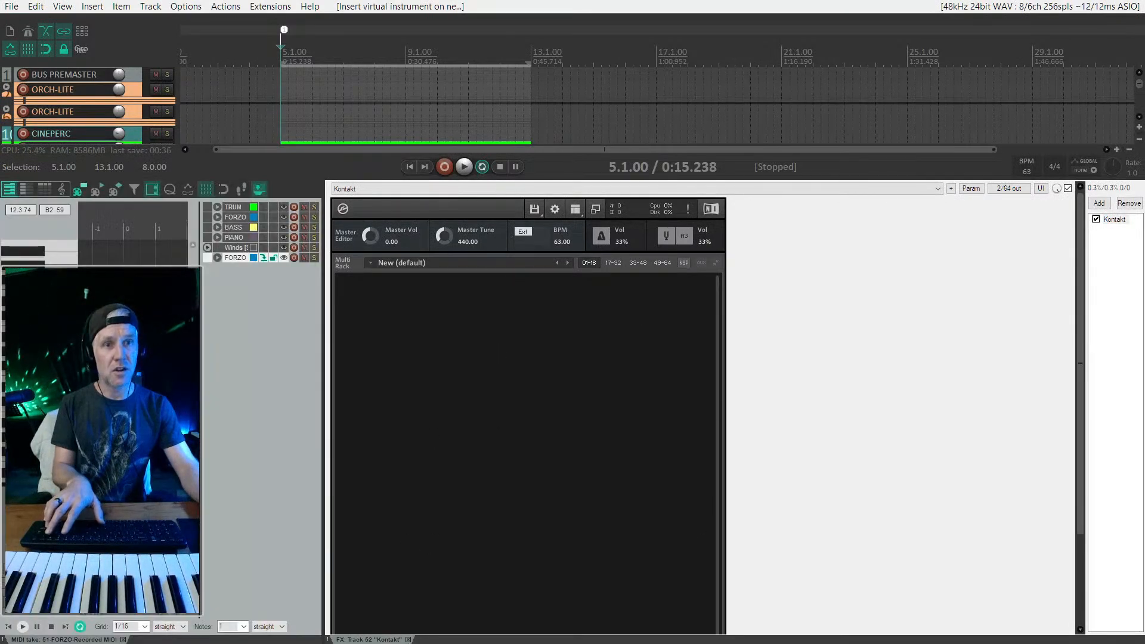
click(407, 639)
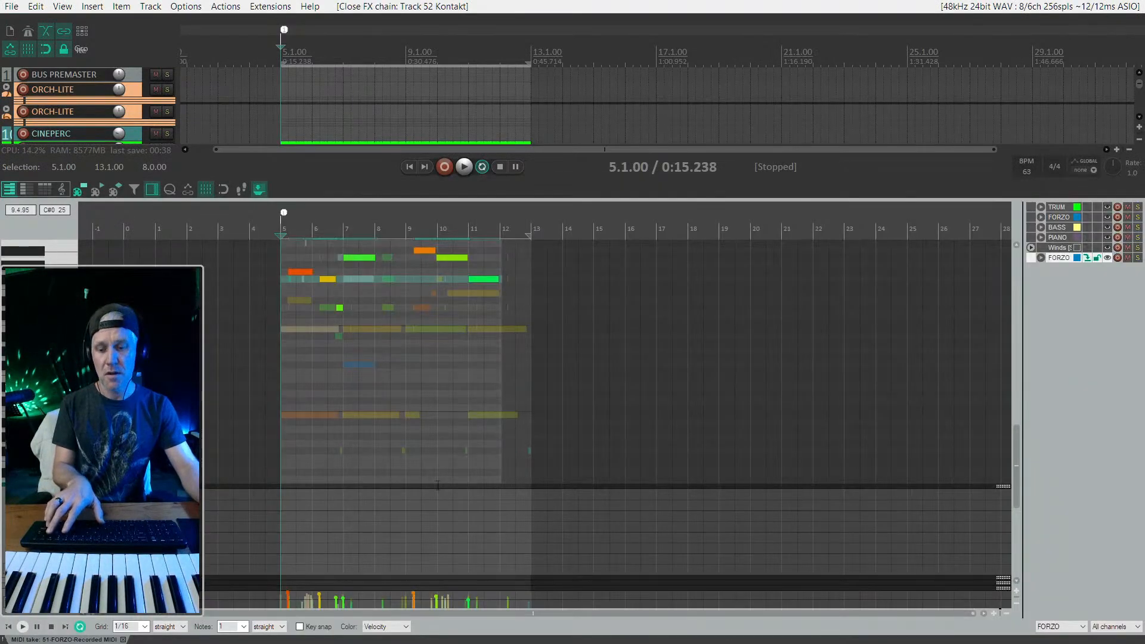
Step: Show the mixer and collapse the Winds [SE64] folder's child tracks there
key(ctrl+m)
scroll(601, 560, right, 10)
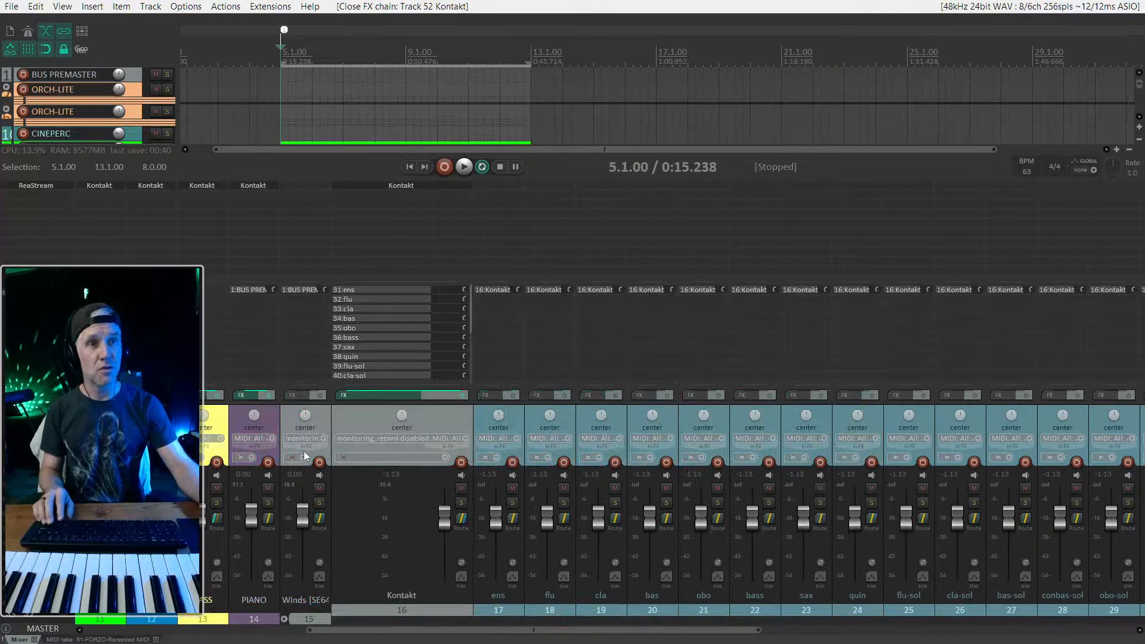
click(285, 620)
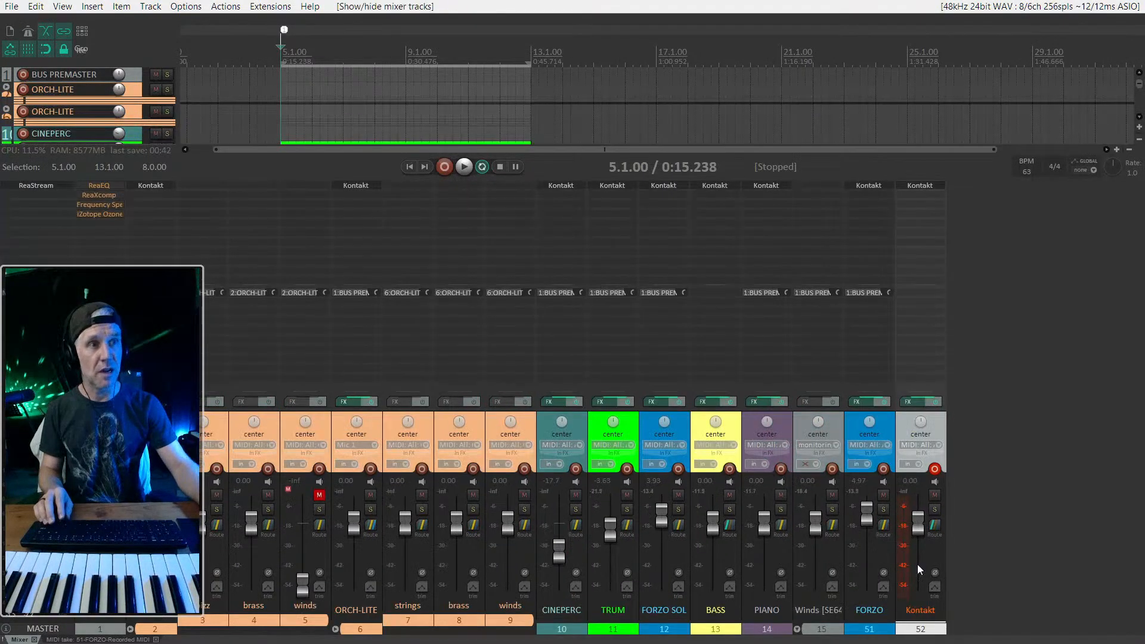
Step: Turn off the new Kontakt track's master send and add a send to track 1, BUS PREMASTER
click(936, 530)
click(963, 458)
click(933, 529)
mouse_move(960, 472)
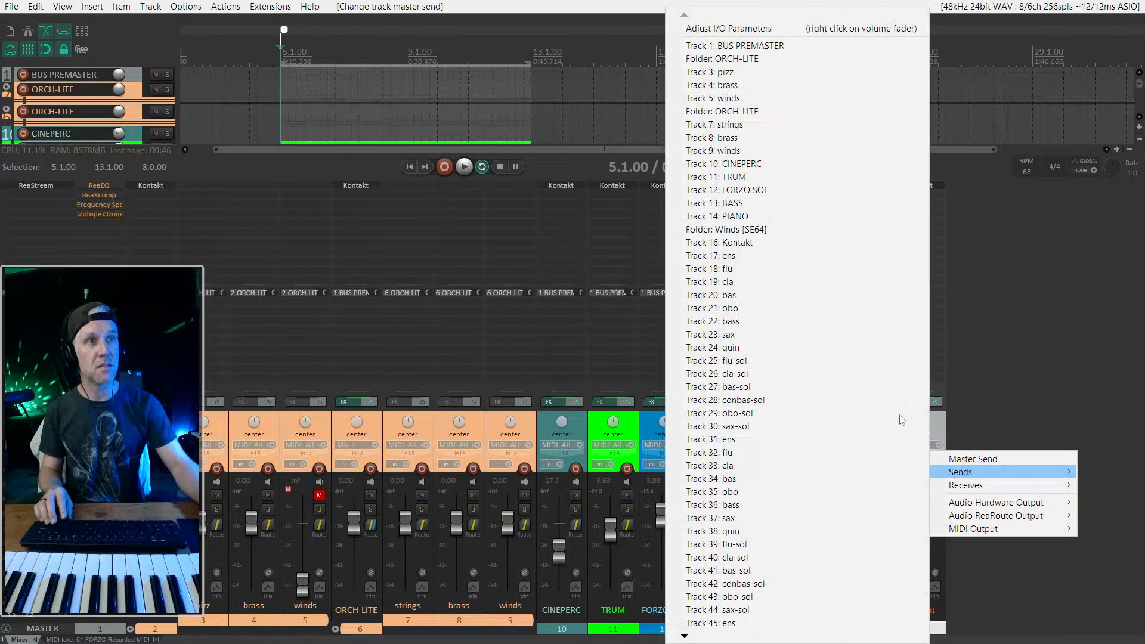
click(781, 45)
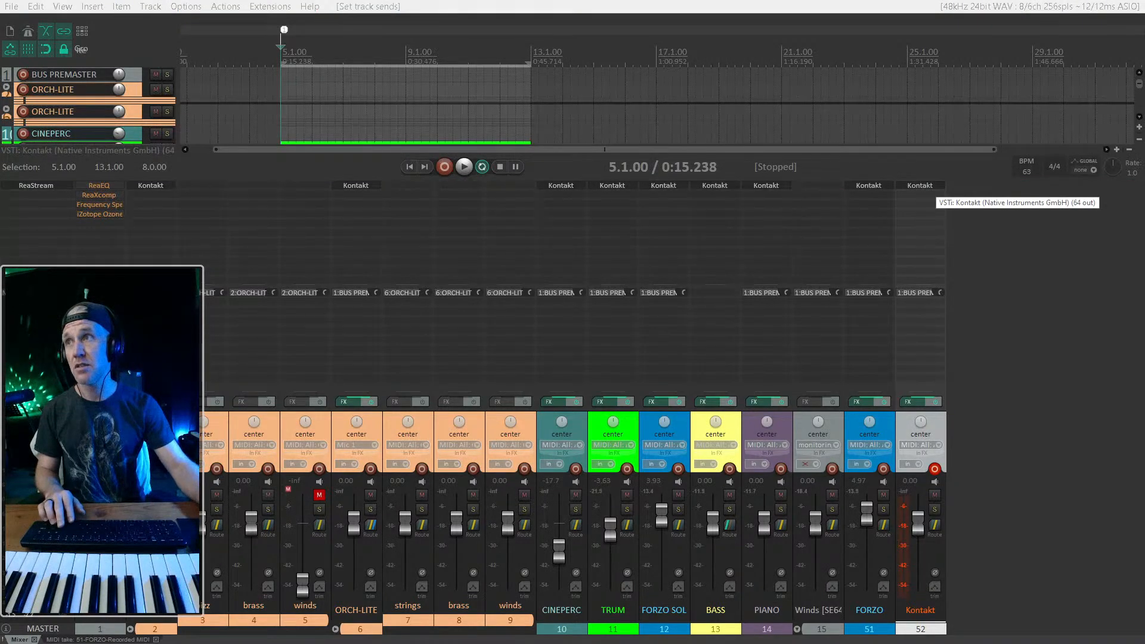
Step: Open the Kontakt instrument on track 52 and show its library browser
click(921, 186)
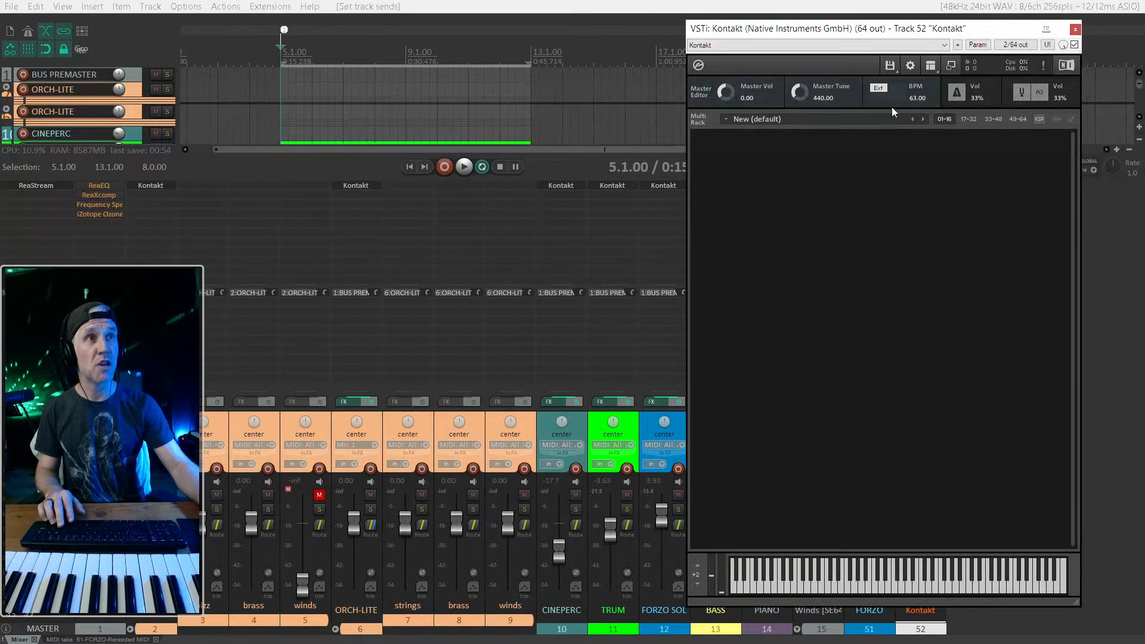
click(931, 66)
click(948, 77)
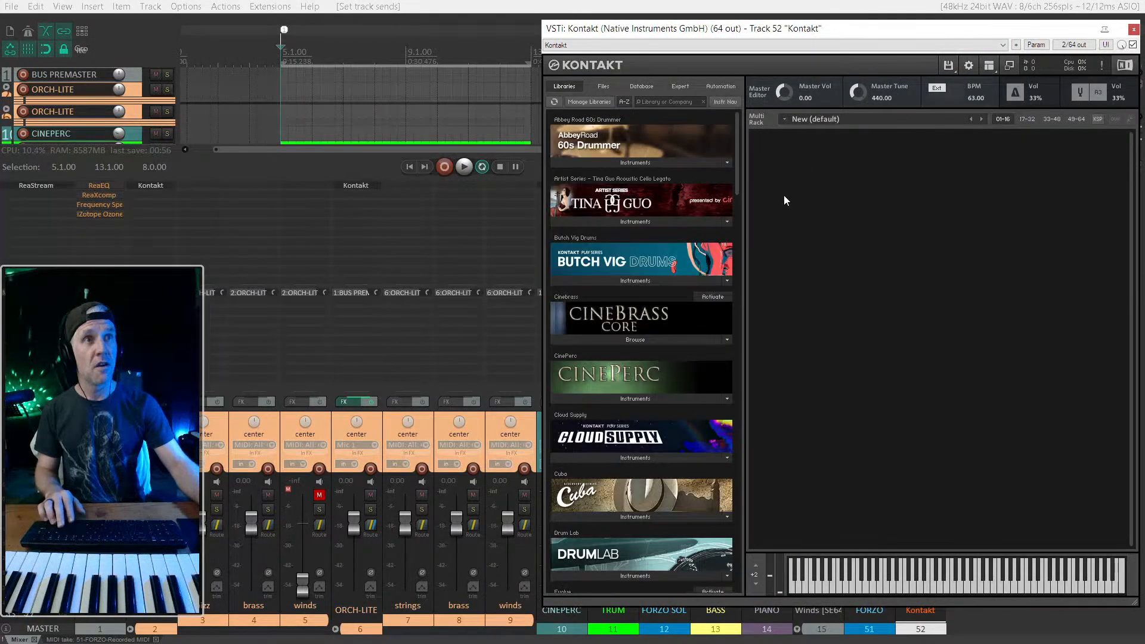
Step: Find Studio Drummer among the Kontakt libraries and load its Session Kit - Full instrument into the rack
click(649, 163)
click(649, 163)
scroll(649, 165, down, 5)
scroll(649, 164, down, 12)
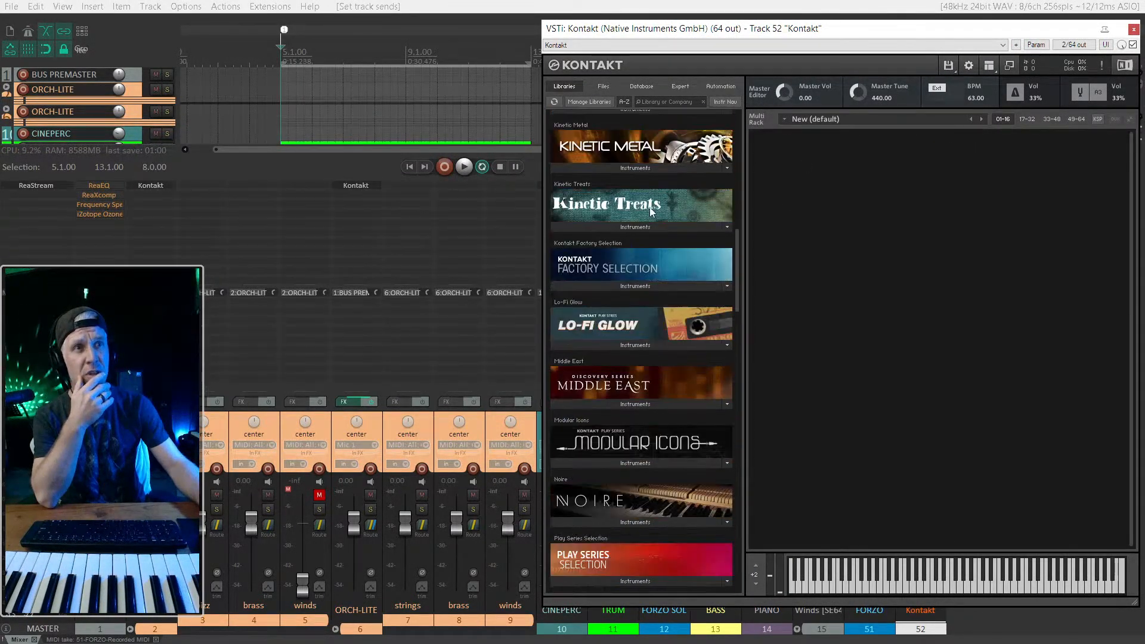
scroll(670, 283, down, 11)
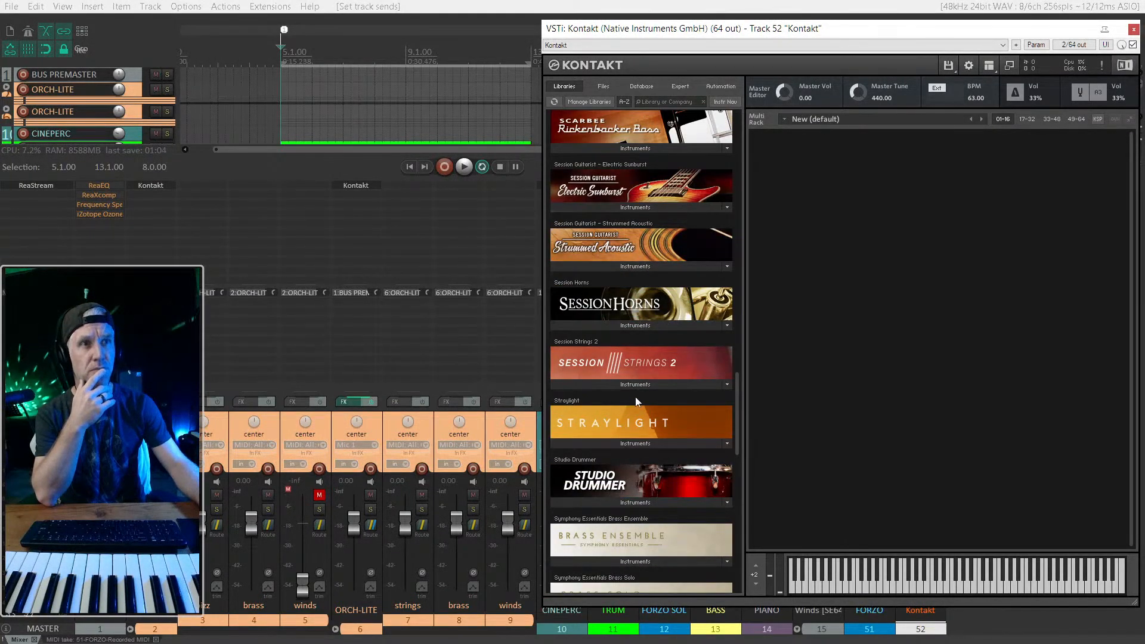
scroll(636, 399, down, 3)
click(639, 414)
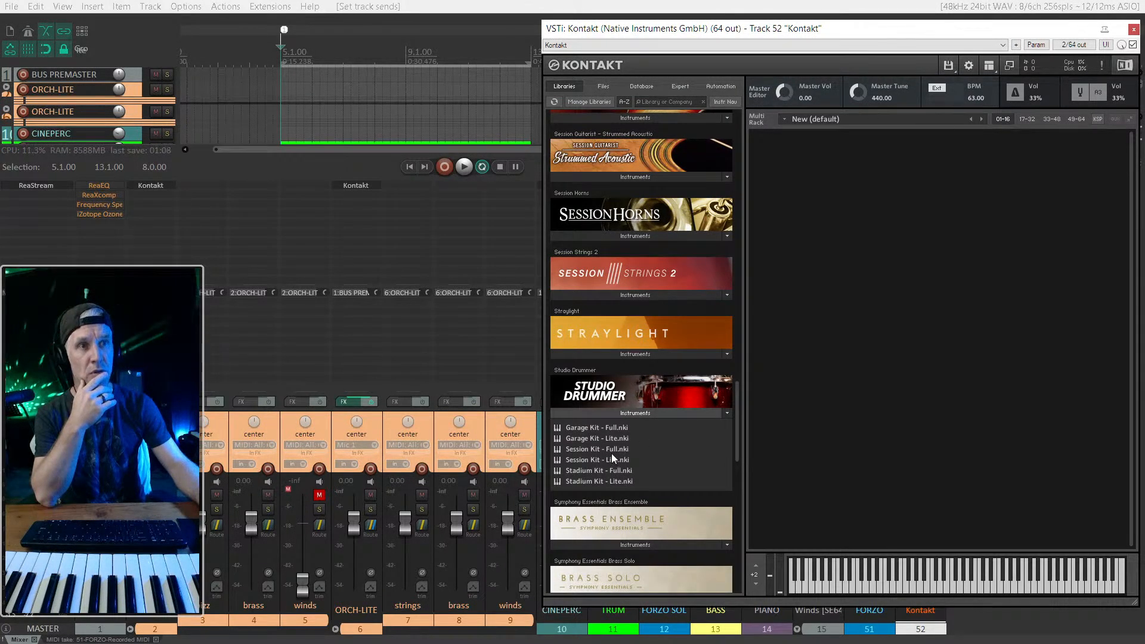
drag(599, 448, 768, 403)
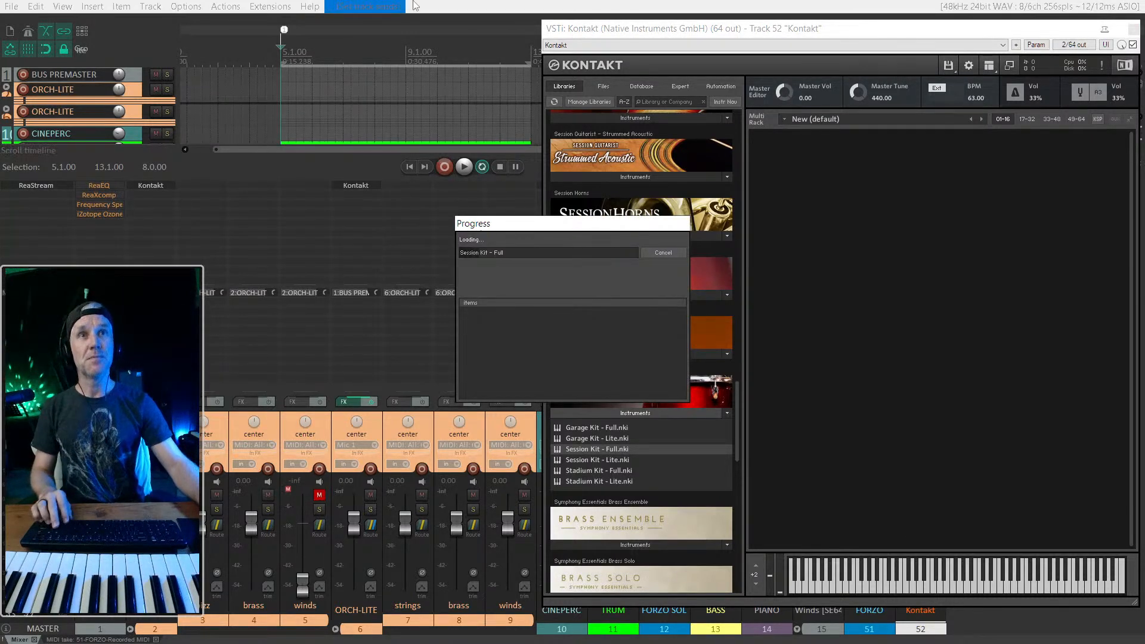
Step: Play back the looped arrangement from bar 5 to 13 while the drum kit loads, and stop playback
click(311, 140)
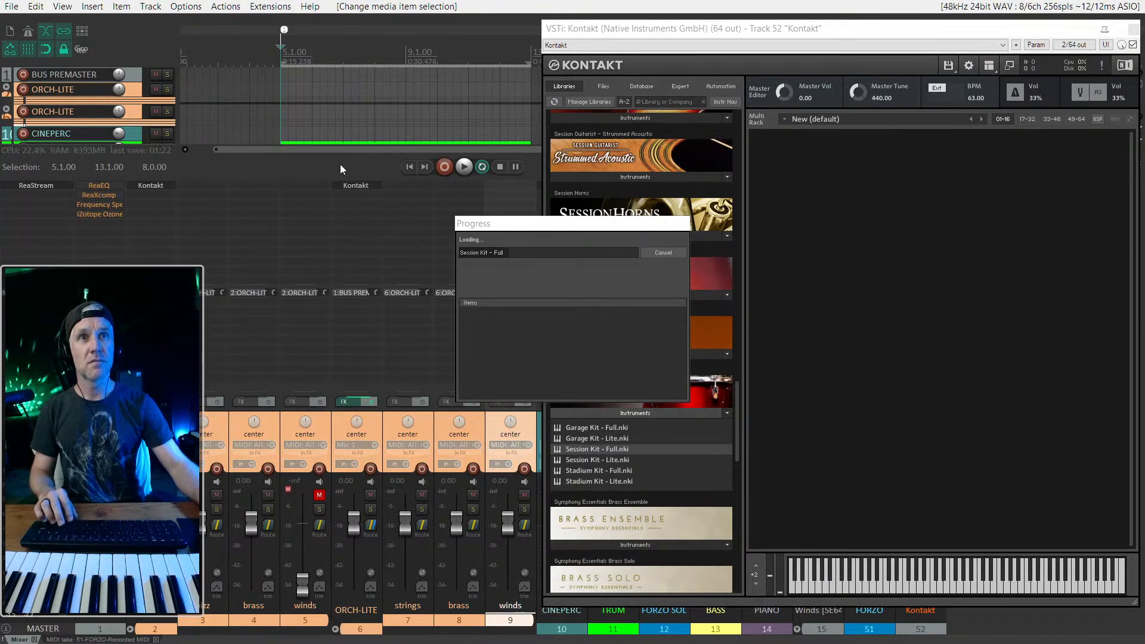
click(288, 95)
click(345, 631)
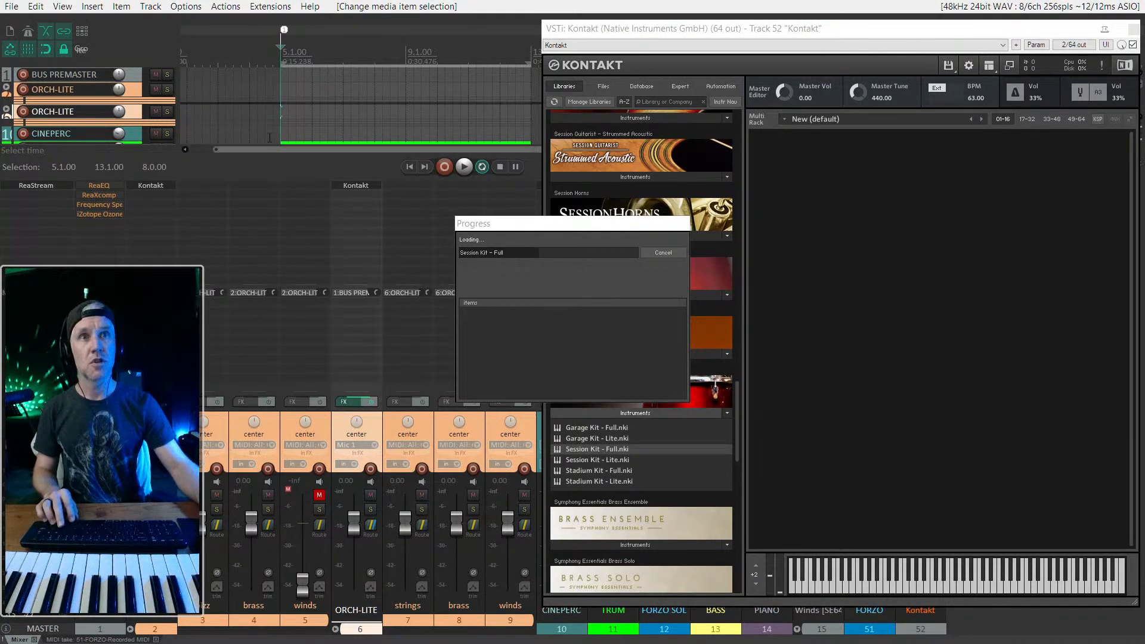
click(463, 166)
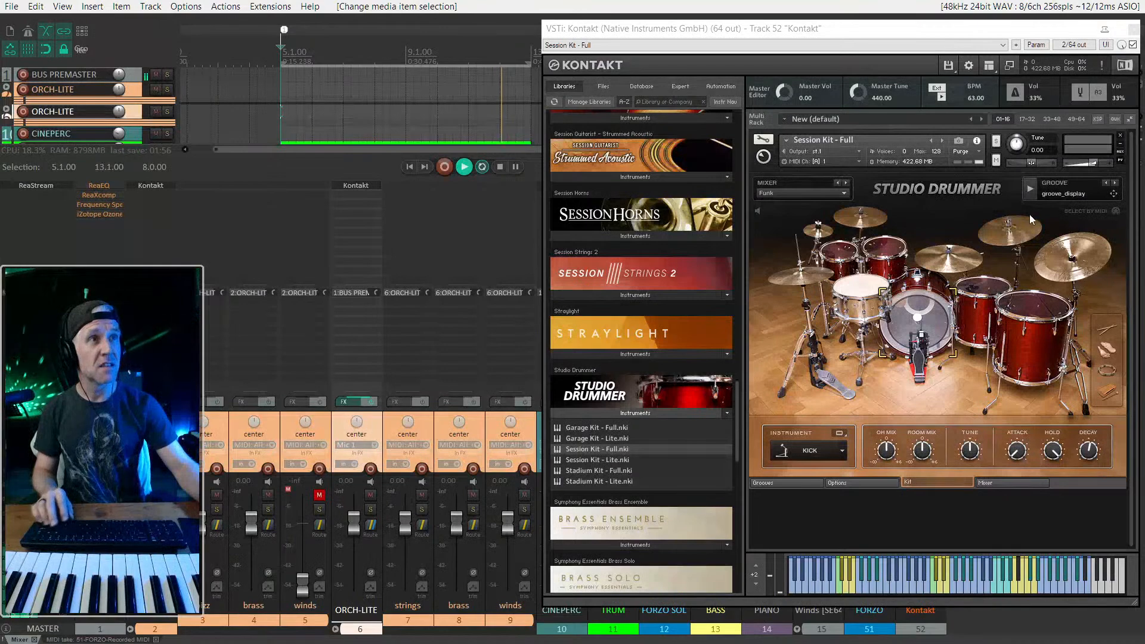
click(1077, 193)
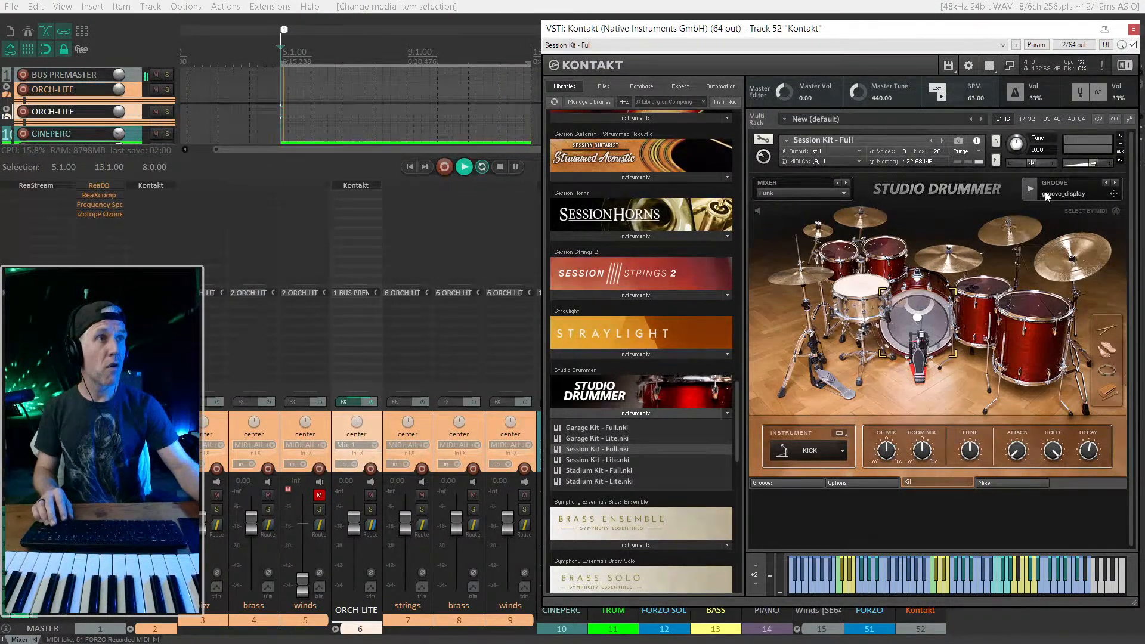
click(555, 5)
key(space)
Step: Show Studio Drummer's groove browser beside the MIDI editor, with Kontakt's library browser hidden and its window clear of the recorded notes
key(ctrl+m)
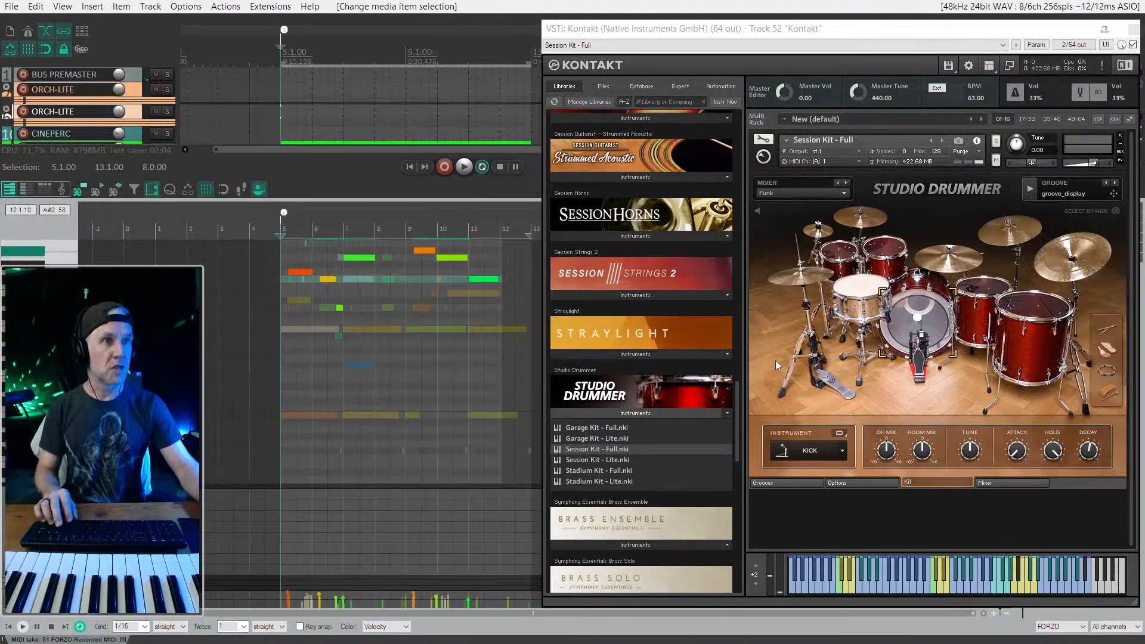
click(801, 484)
drag(827, 30, 800, 17)
click(962, 53)
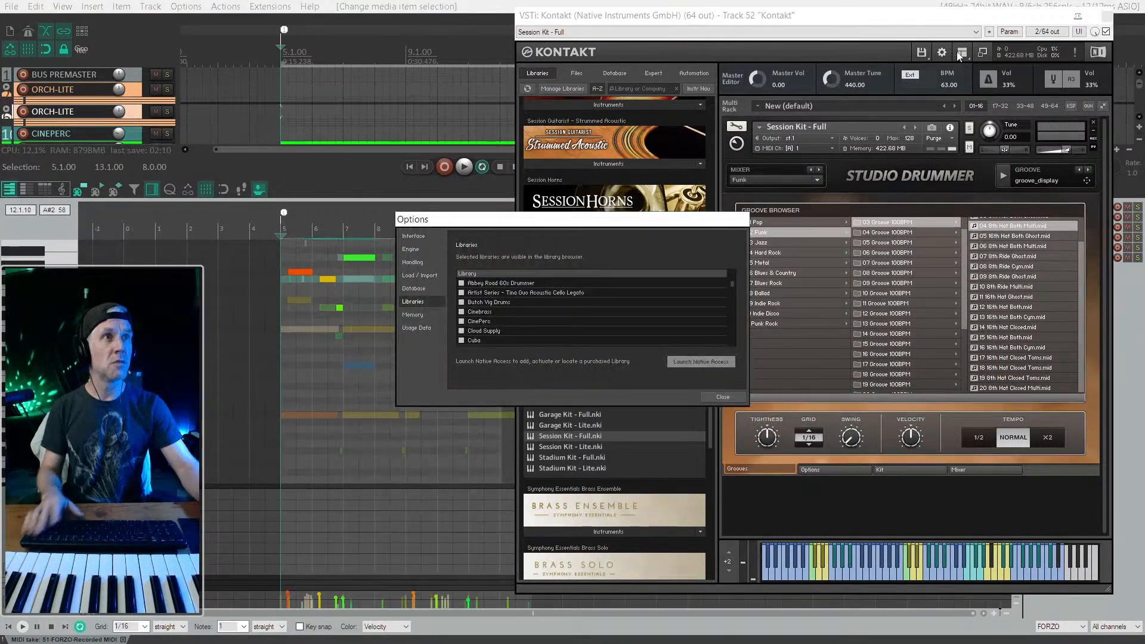
click(960, 54)
click(971, 67)
drag(790, 15, 1015, 22)
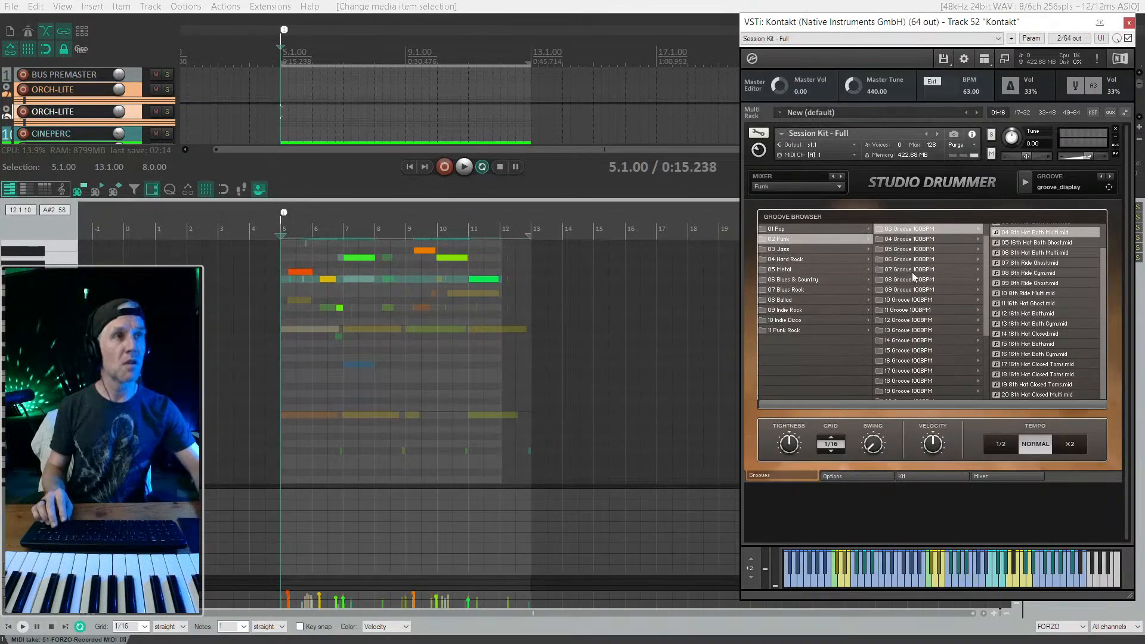
Step: Audition the 01 8th Ride Toms groove in Studio Drummer's Jazz folder 01 Groove 160BPM
click(792, 248)
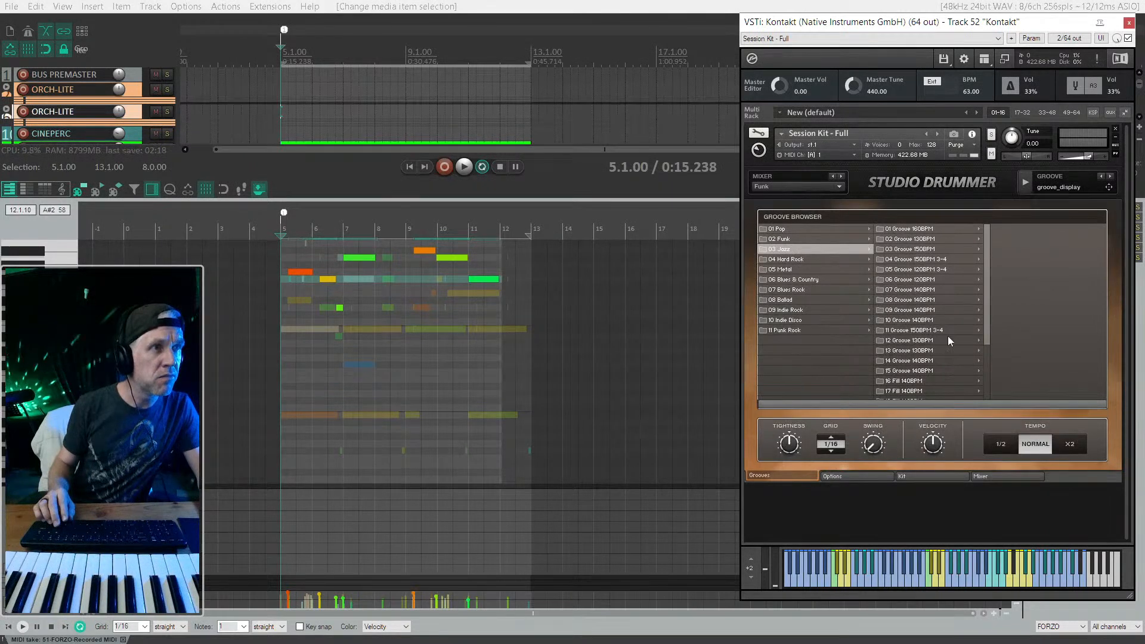
click(948, 229)
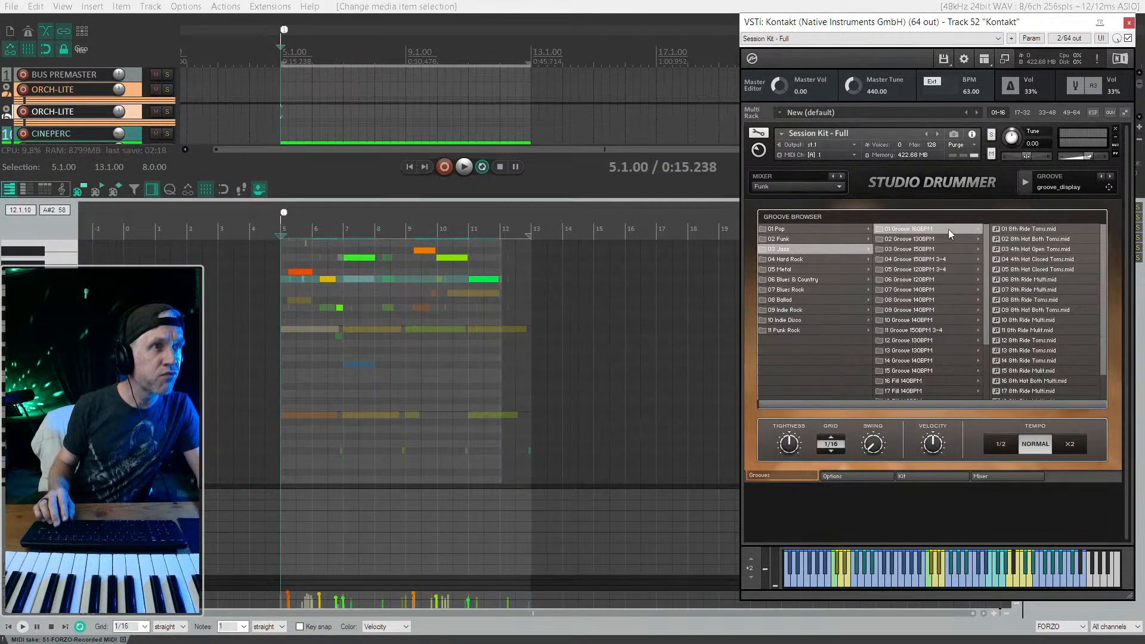
click(1029, 226)
click(1026, 184)
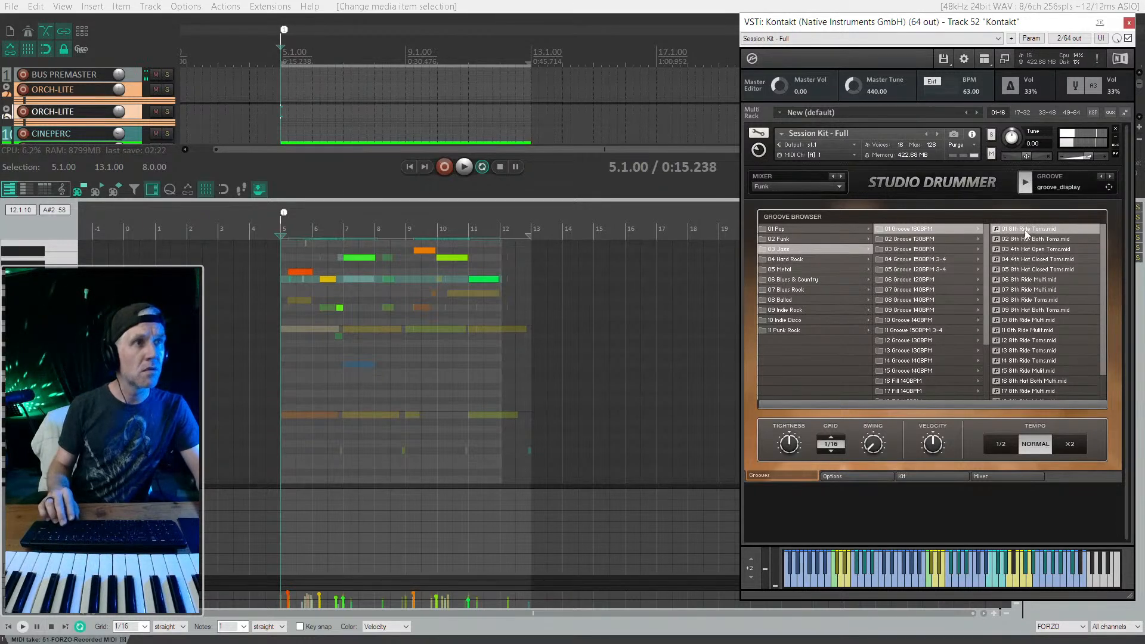
Step: Audition the 02 8th Hat Both Toms, 03 4th Hat Open Toms and 04 4th Hat Closed Toms grooves
click(1025, 239)
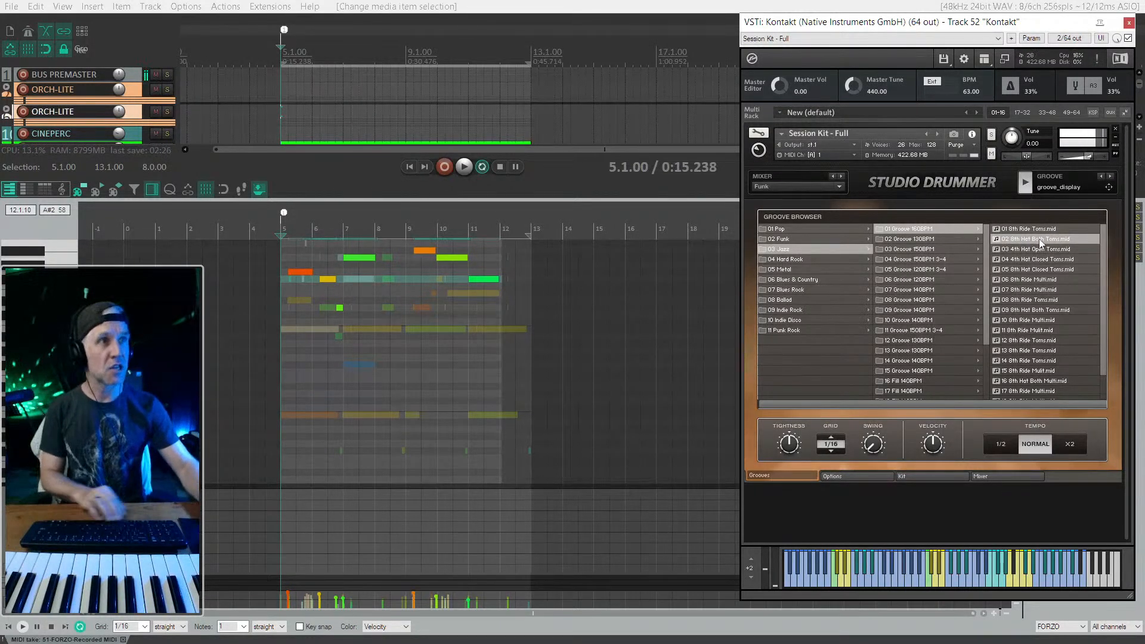
double_click(1041, 242)
click(1039, 250)
click(1039, 256)
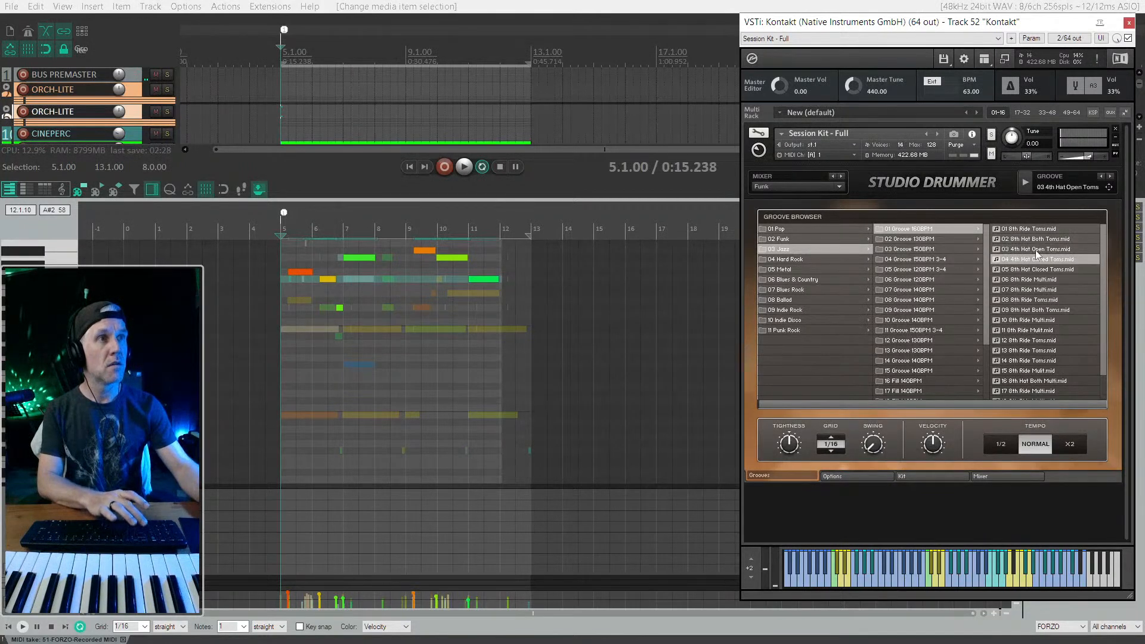
double_click(1033, 260)
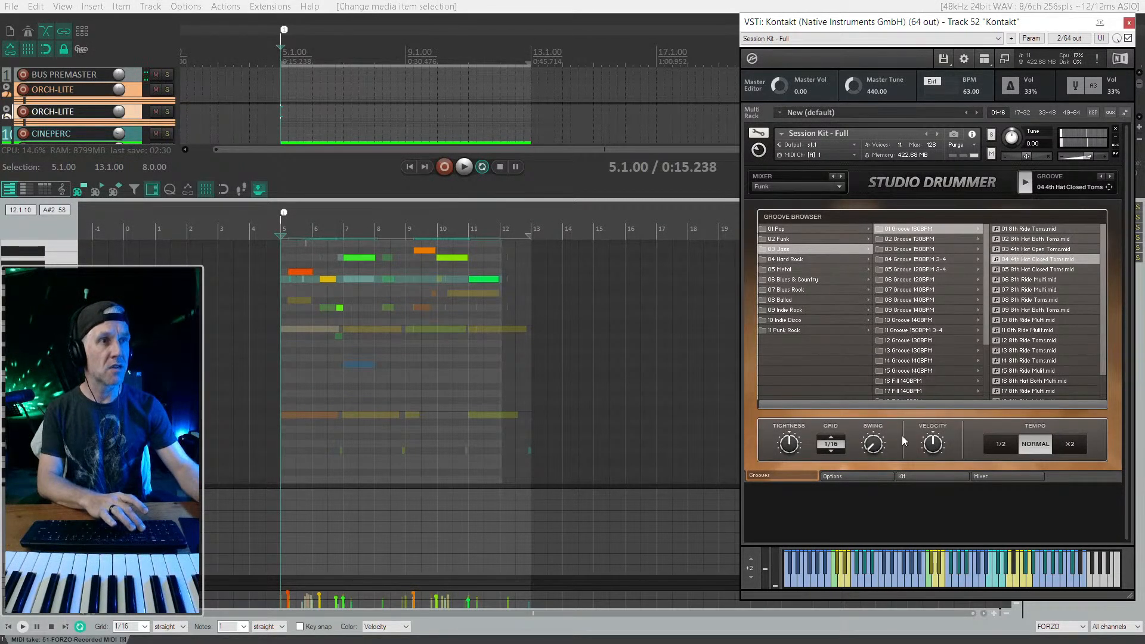
Step: Audition further patterns of the Jazz 160BPM groove, including 17 8th Ride Multi and 13 8th Ride Toms
click(1015, 249)
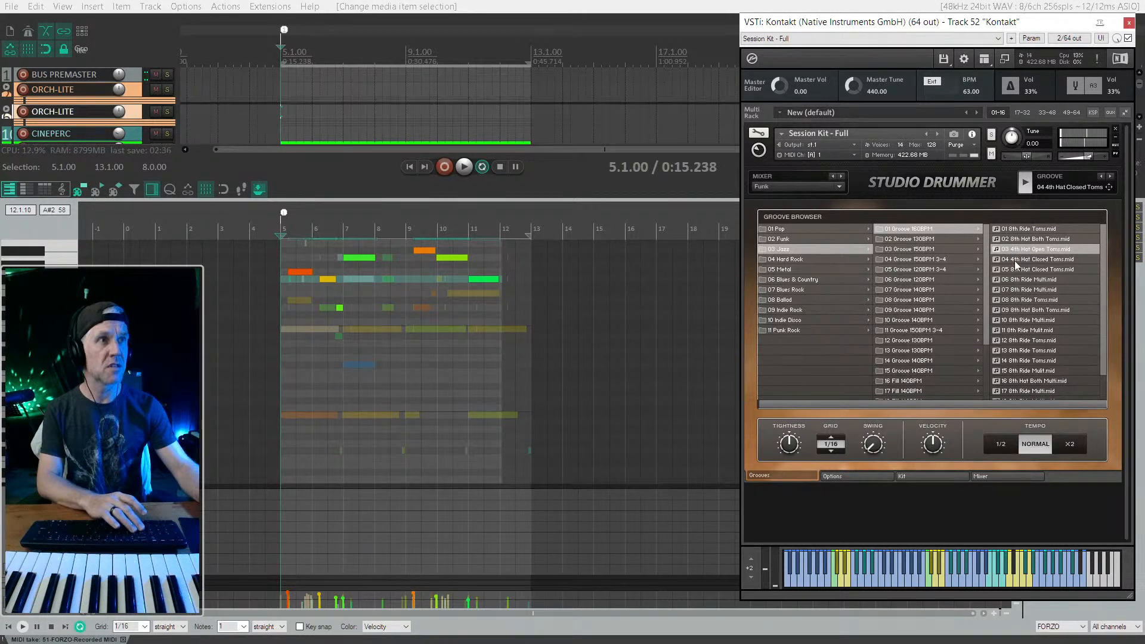
click(1040, 320)
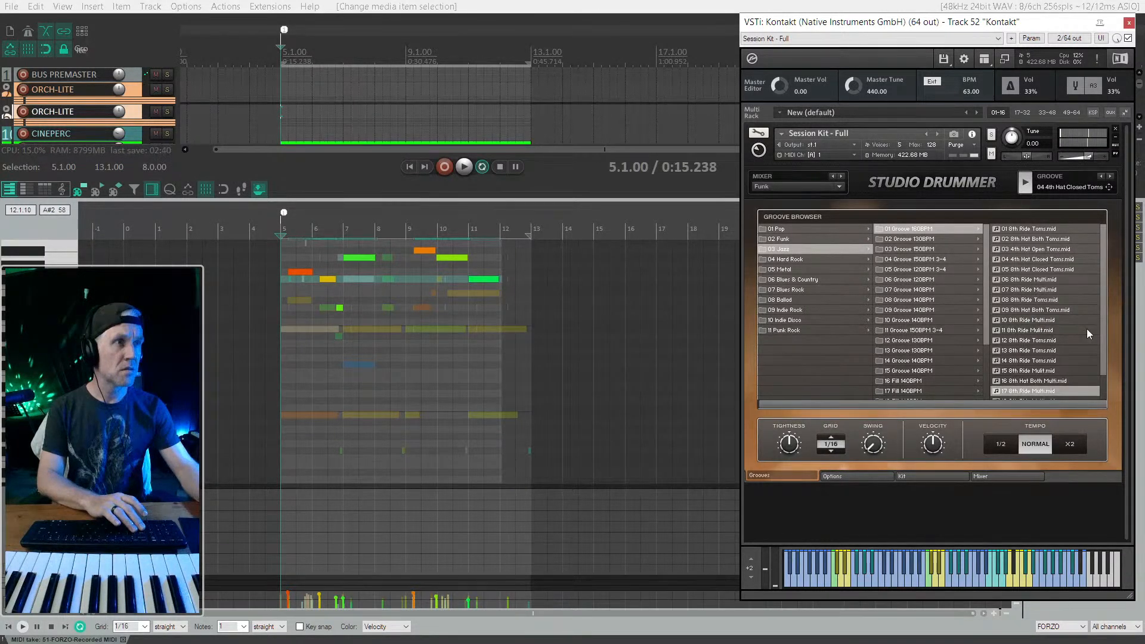
scroll(1086, 328, down, 1)
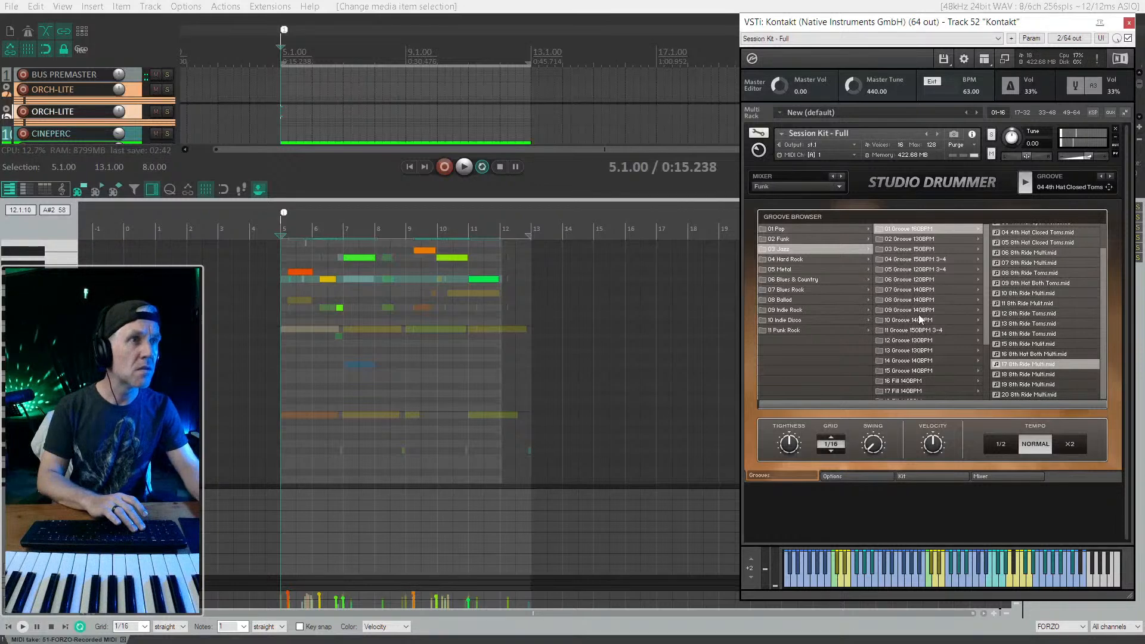
click(993, 325)
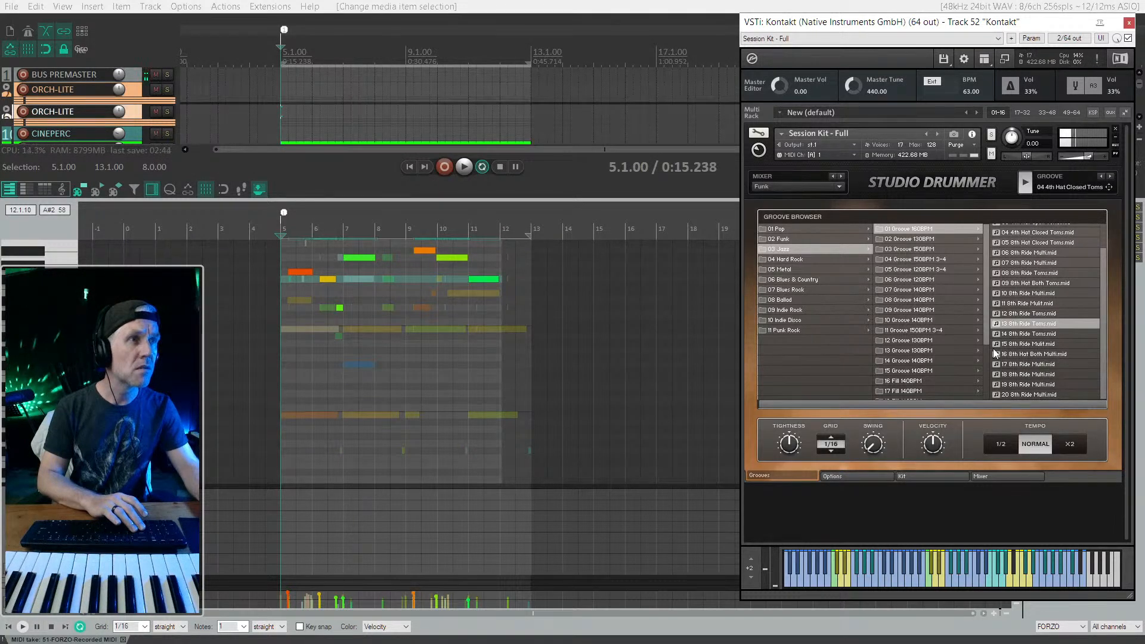
scroll(986, 370, down, 1)
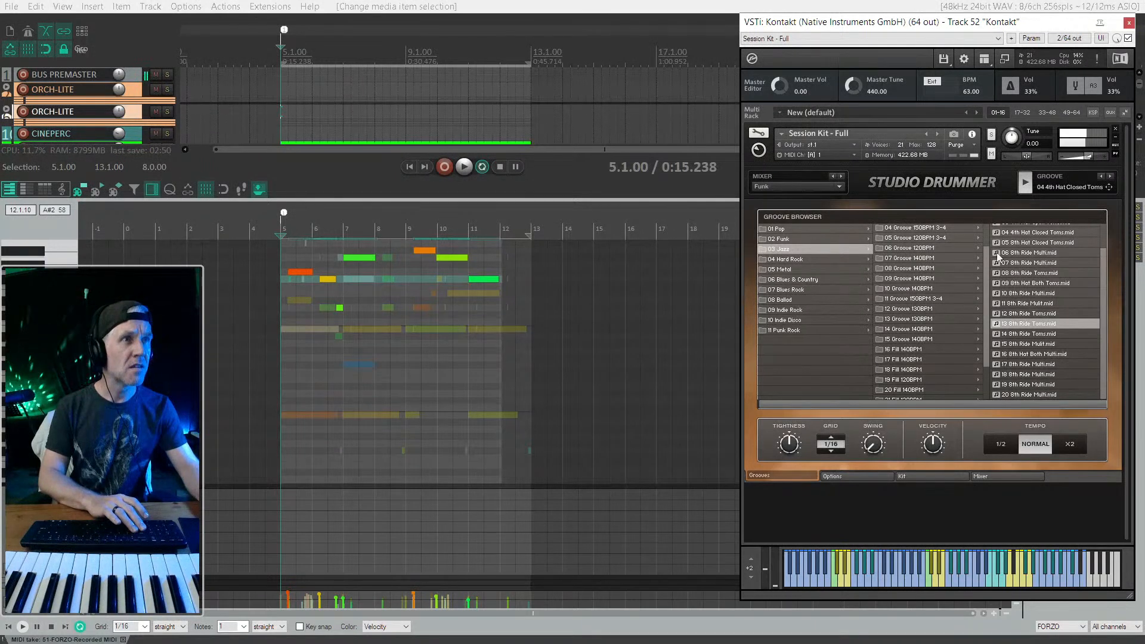
Step: Audition the Jazz 05 Groove 120BPM 3-4 patterns one after another, from 01 8th Hat Both to 05 8th Hat Both Cym
click(934, 239)
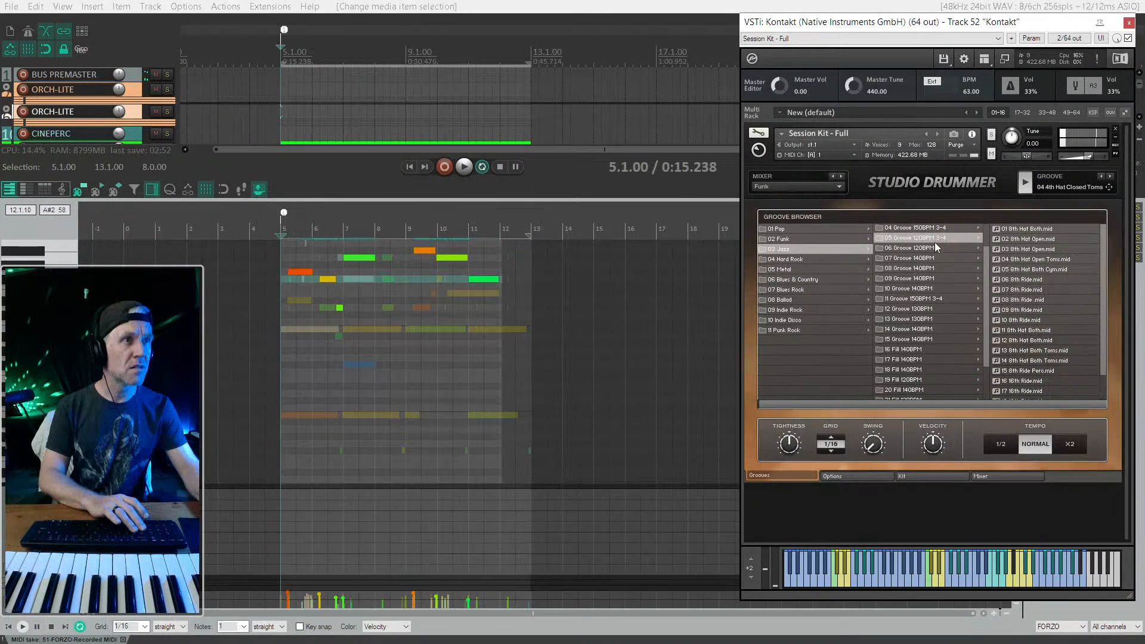
click(1025, 228)
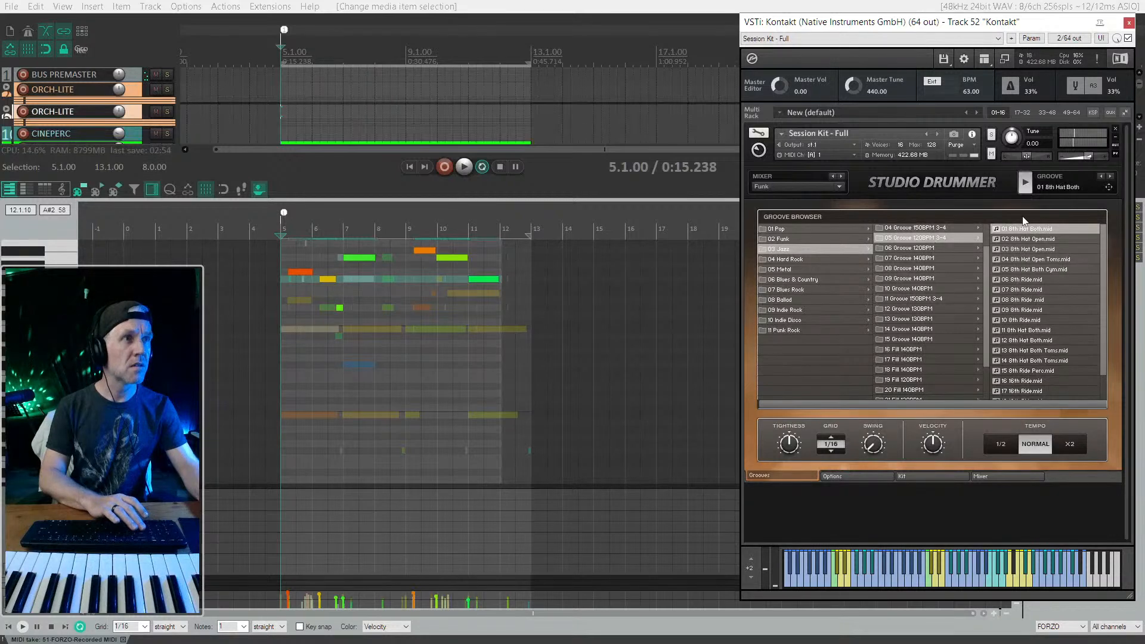
click(1109, 178)
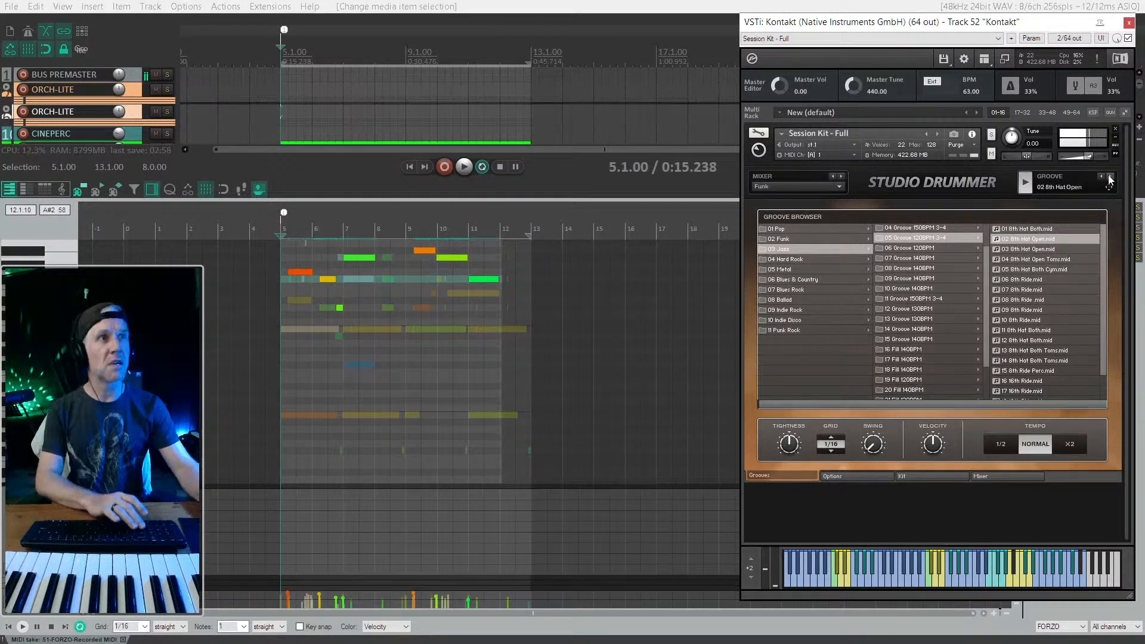
click(1109, 178)
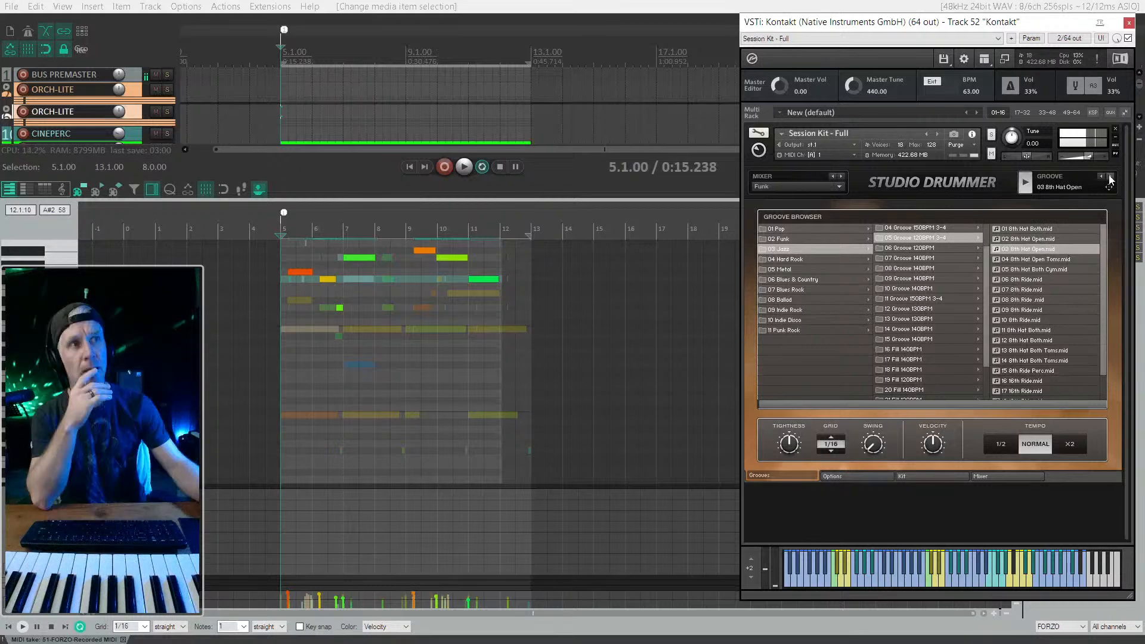
click(1110, 178)
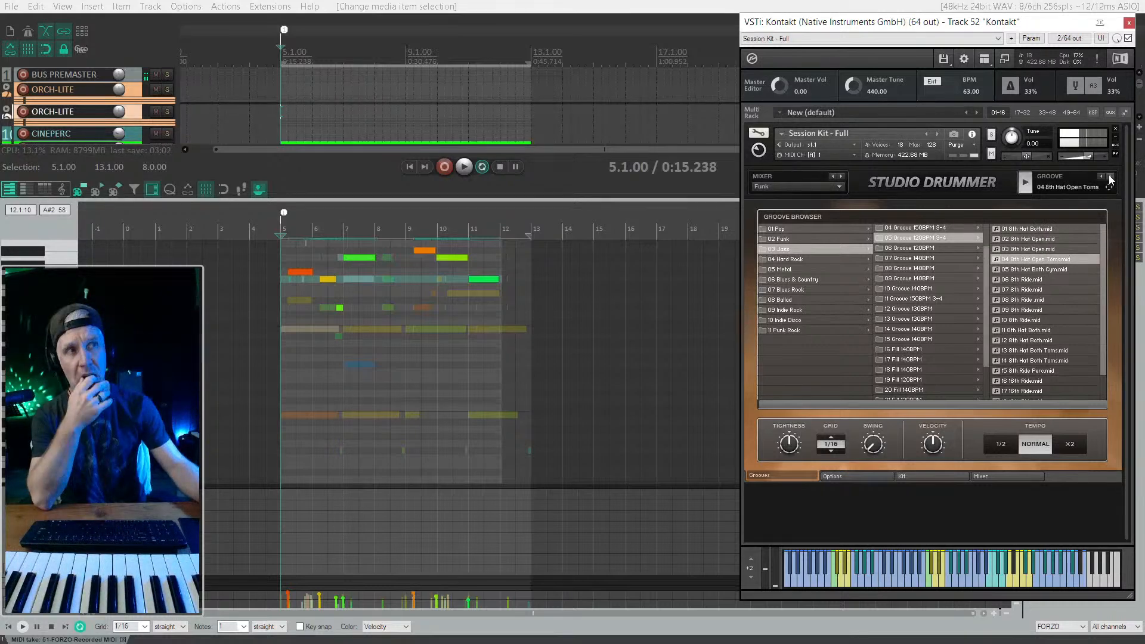
click(1109, 178)
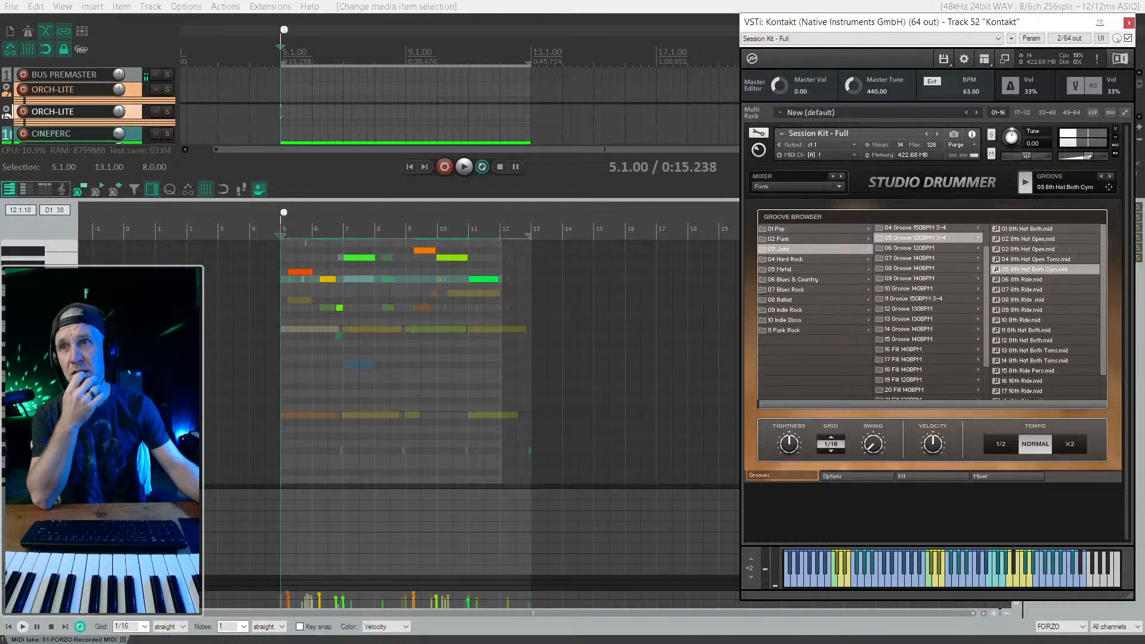